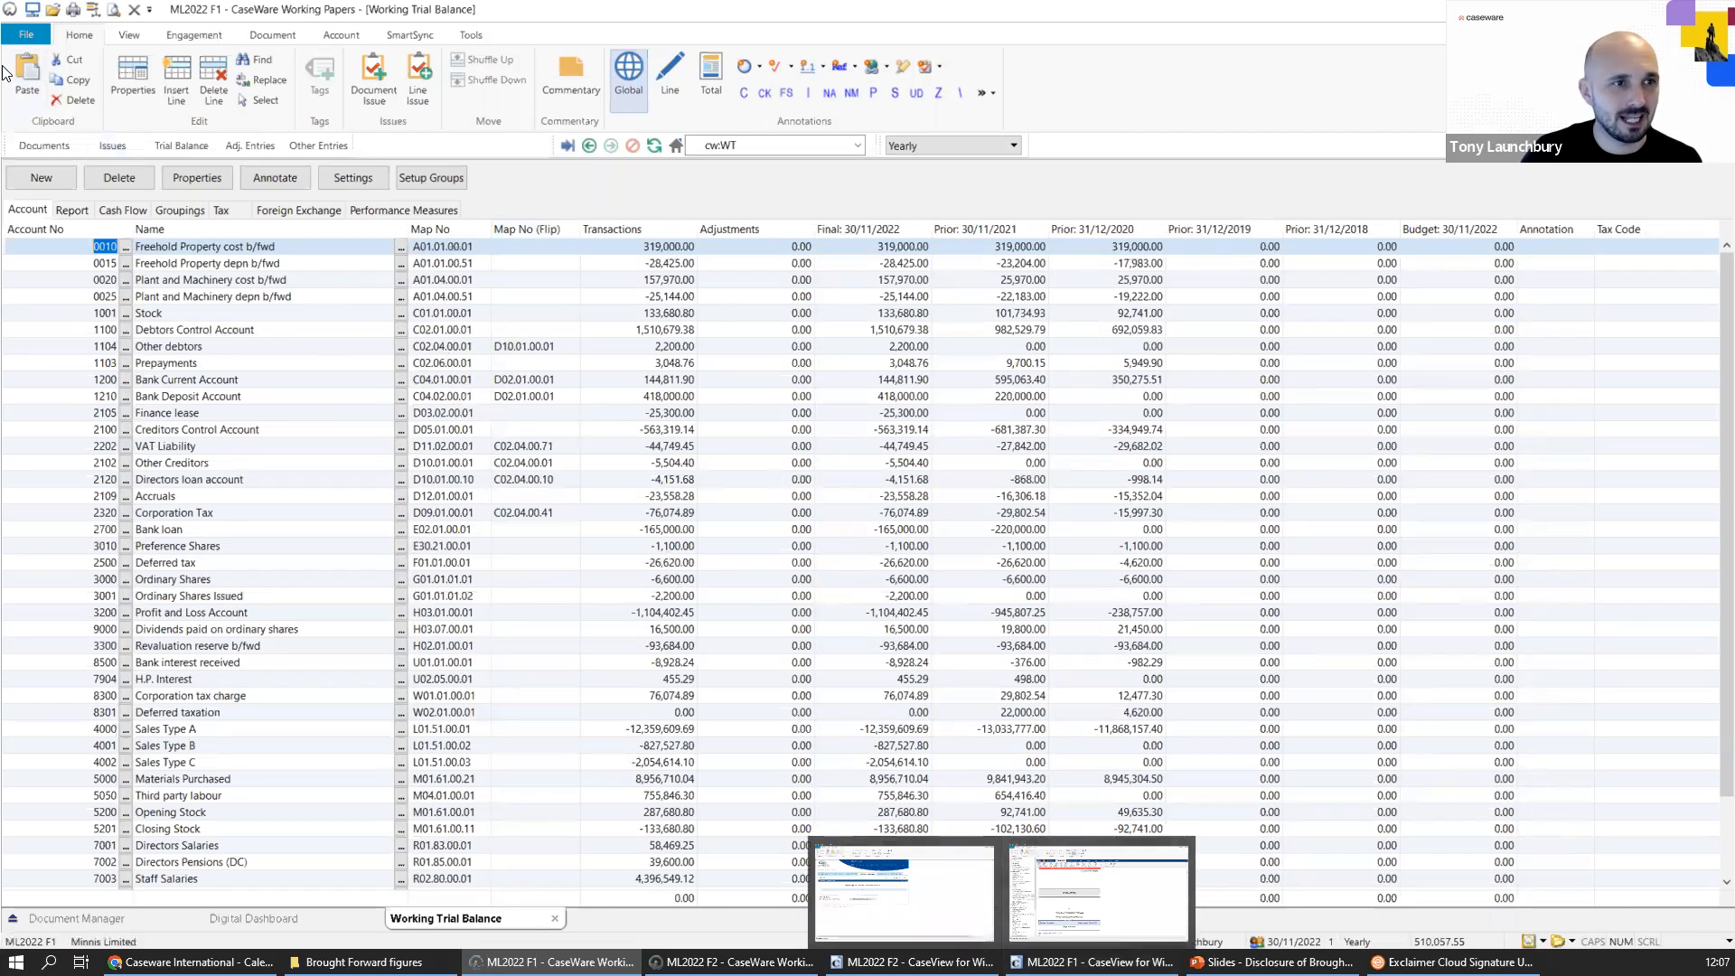
# Open the ACCOUNTS Final Accounts preparation document and display its list of rounding errors and differences.
pyautogui.click(33, 149)
pyautogui.doubleClick(138, 240)
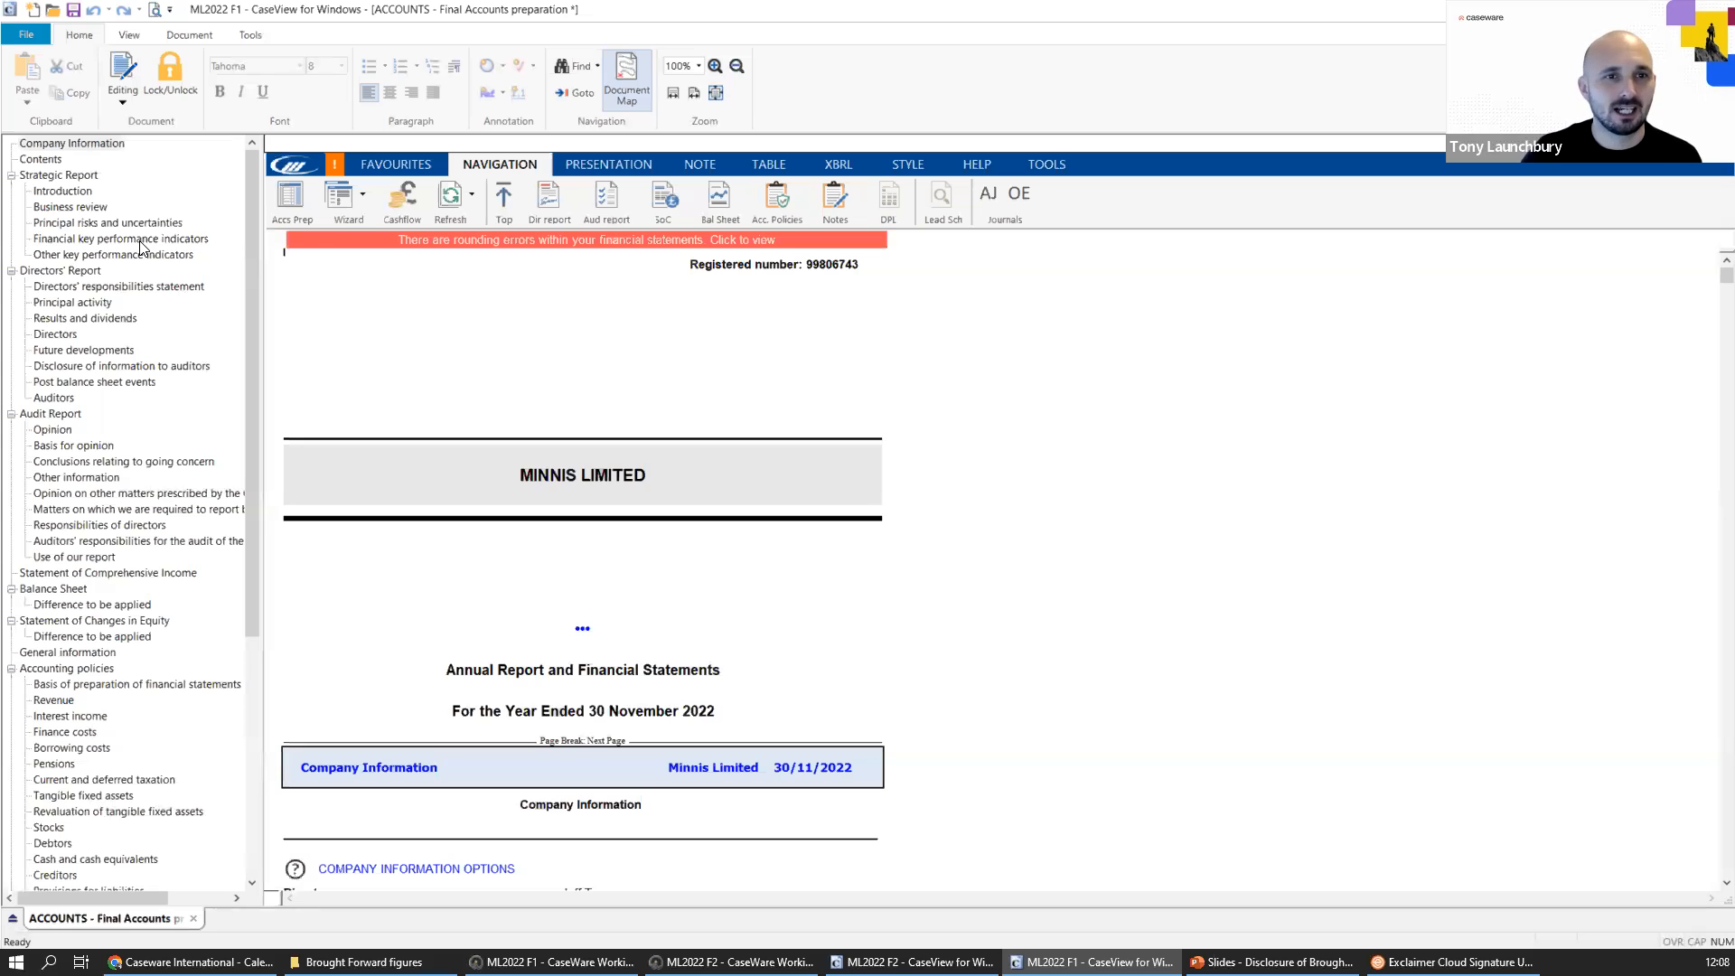
pyautogui.click(731, 237)
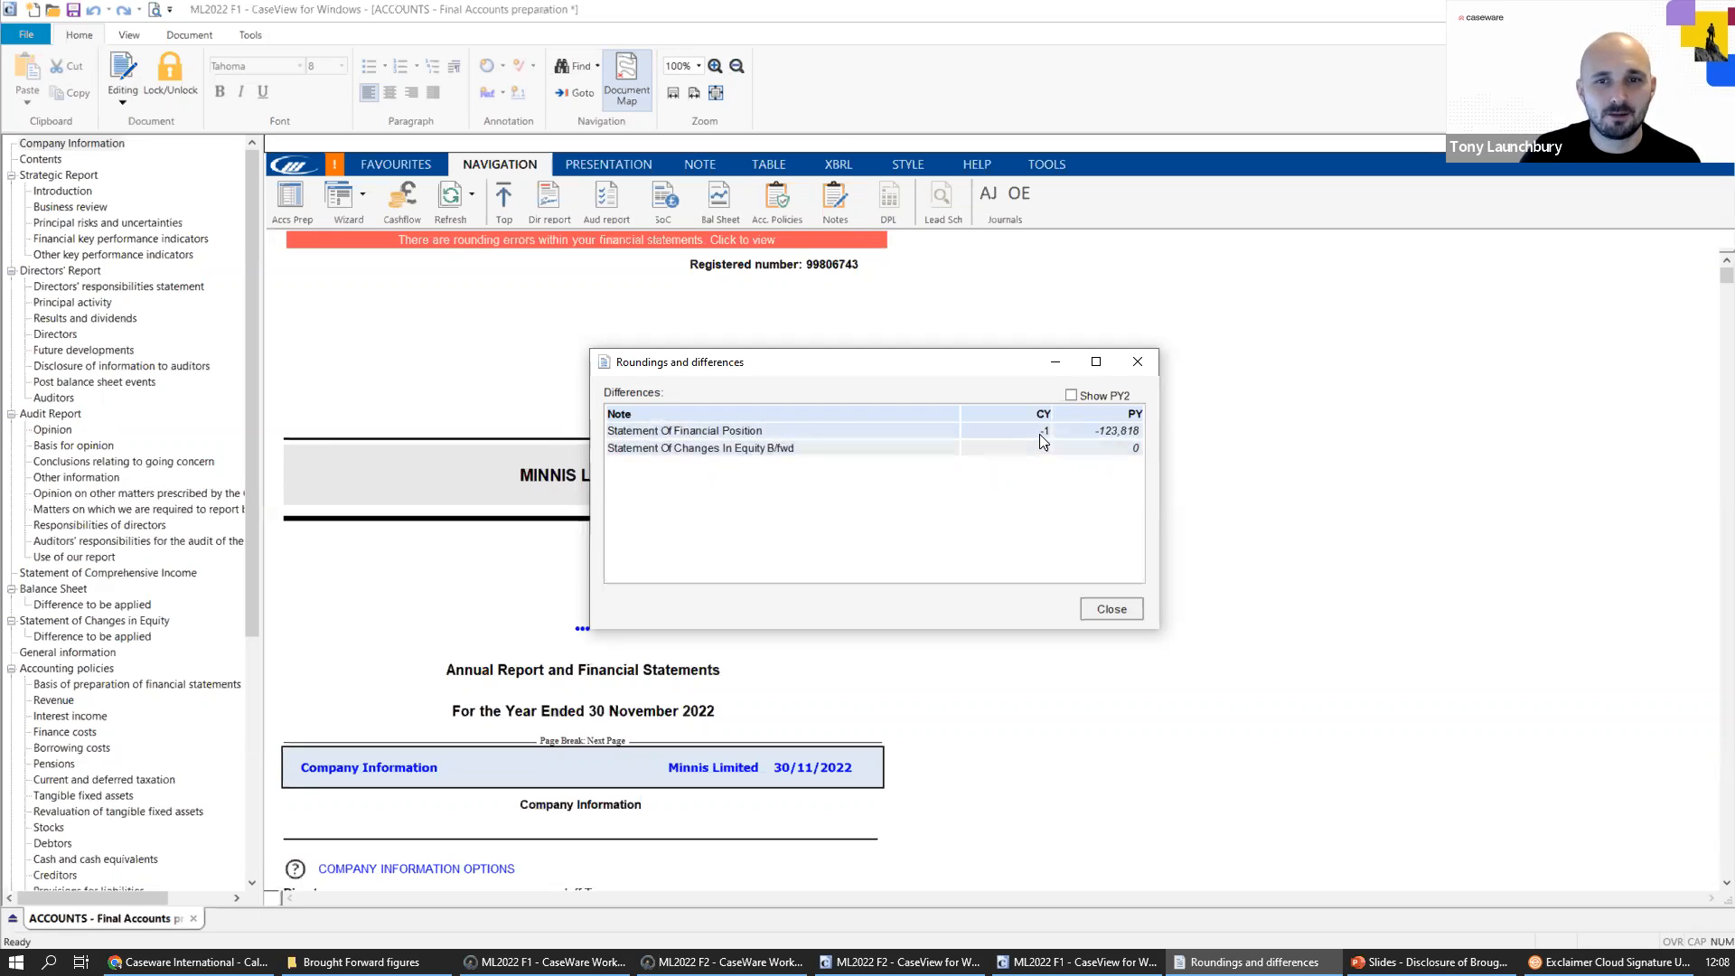
# Go to the Statement Of Financial Position difference and check the rounding options for current-year debtors falling due within one year.
pyautogui.doubleClick(750, 430)
pyautogui.moveTo(741, 362); pyautogui.dragTo(1067, 435)
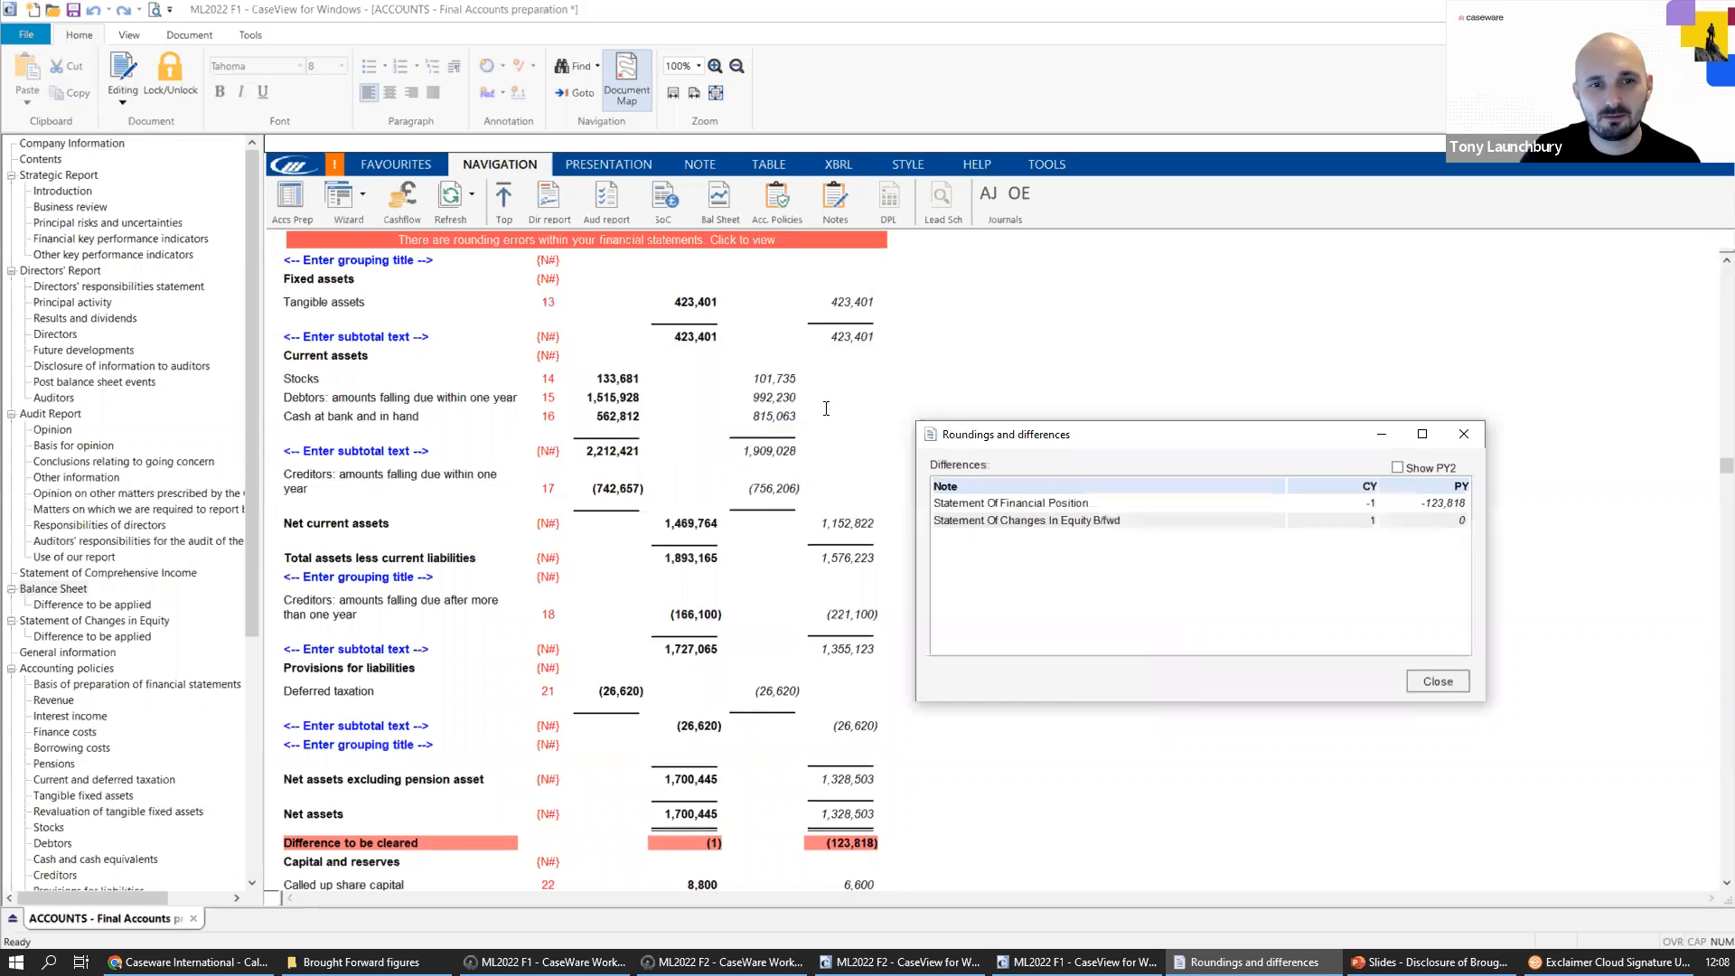
pyautogui.click(616, 397)
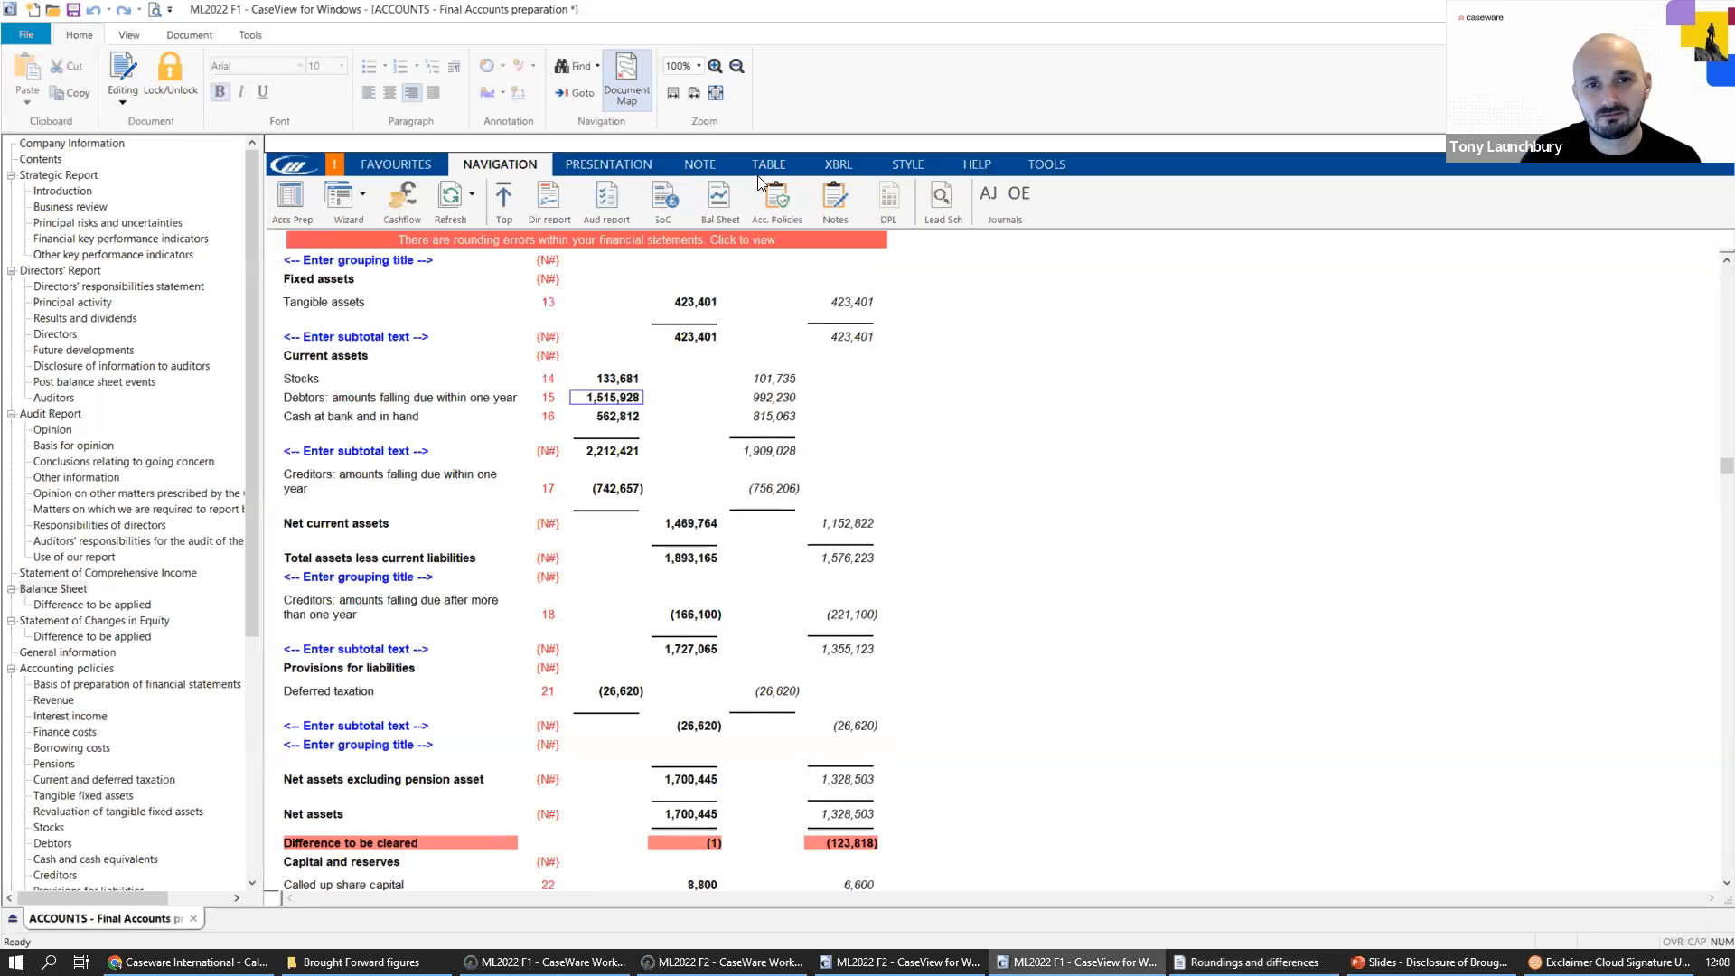
pyautogui.click(757, 164)
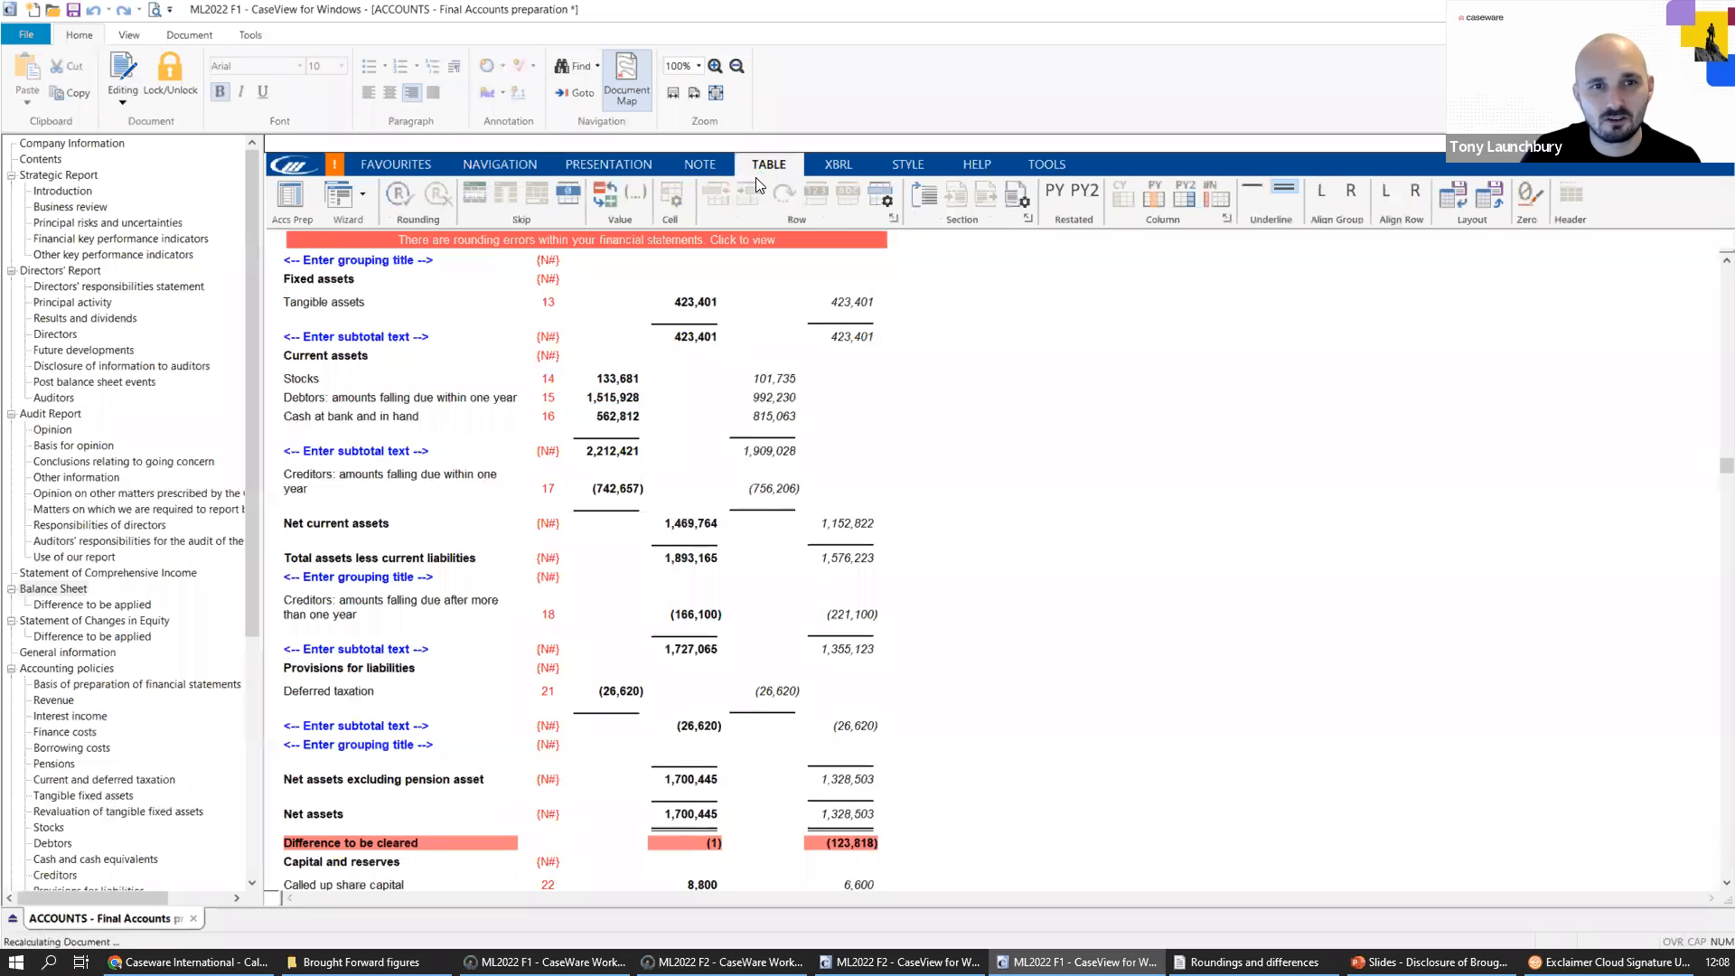
pyautogui.click(402, 192)
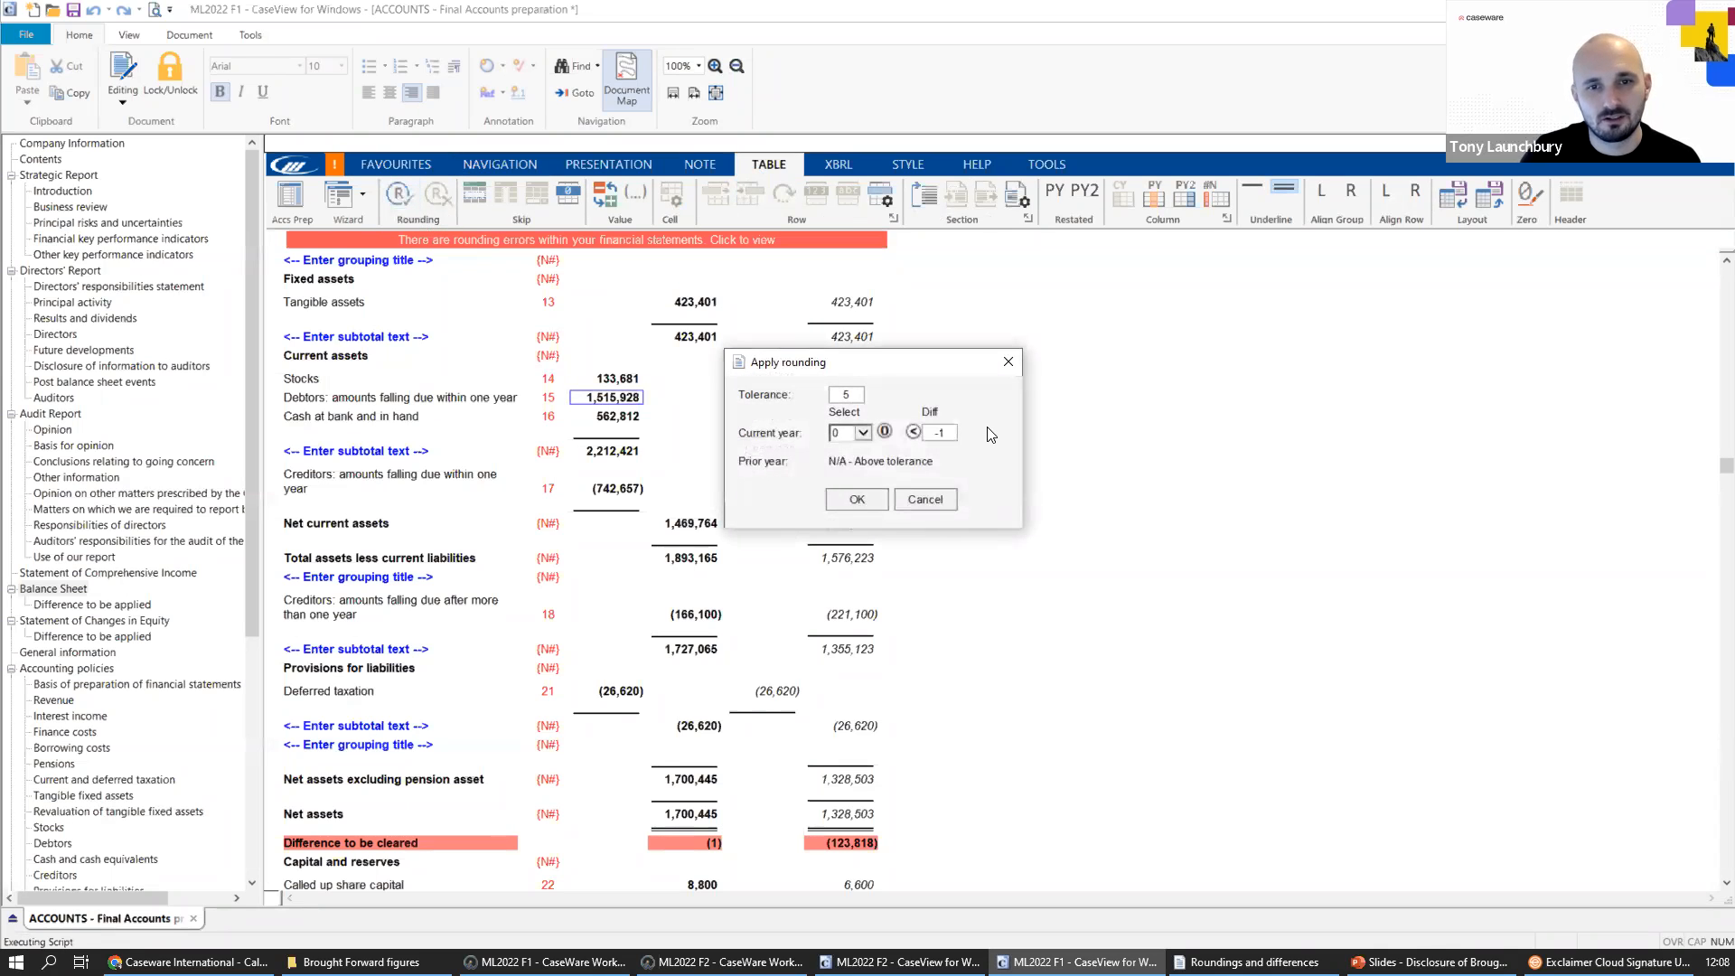
pyautogui.click(1009, 363)
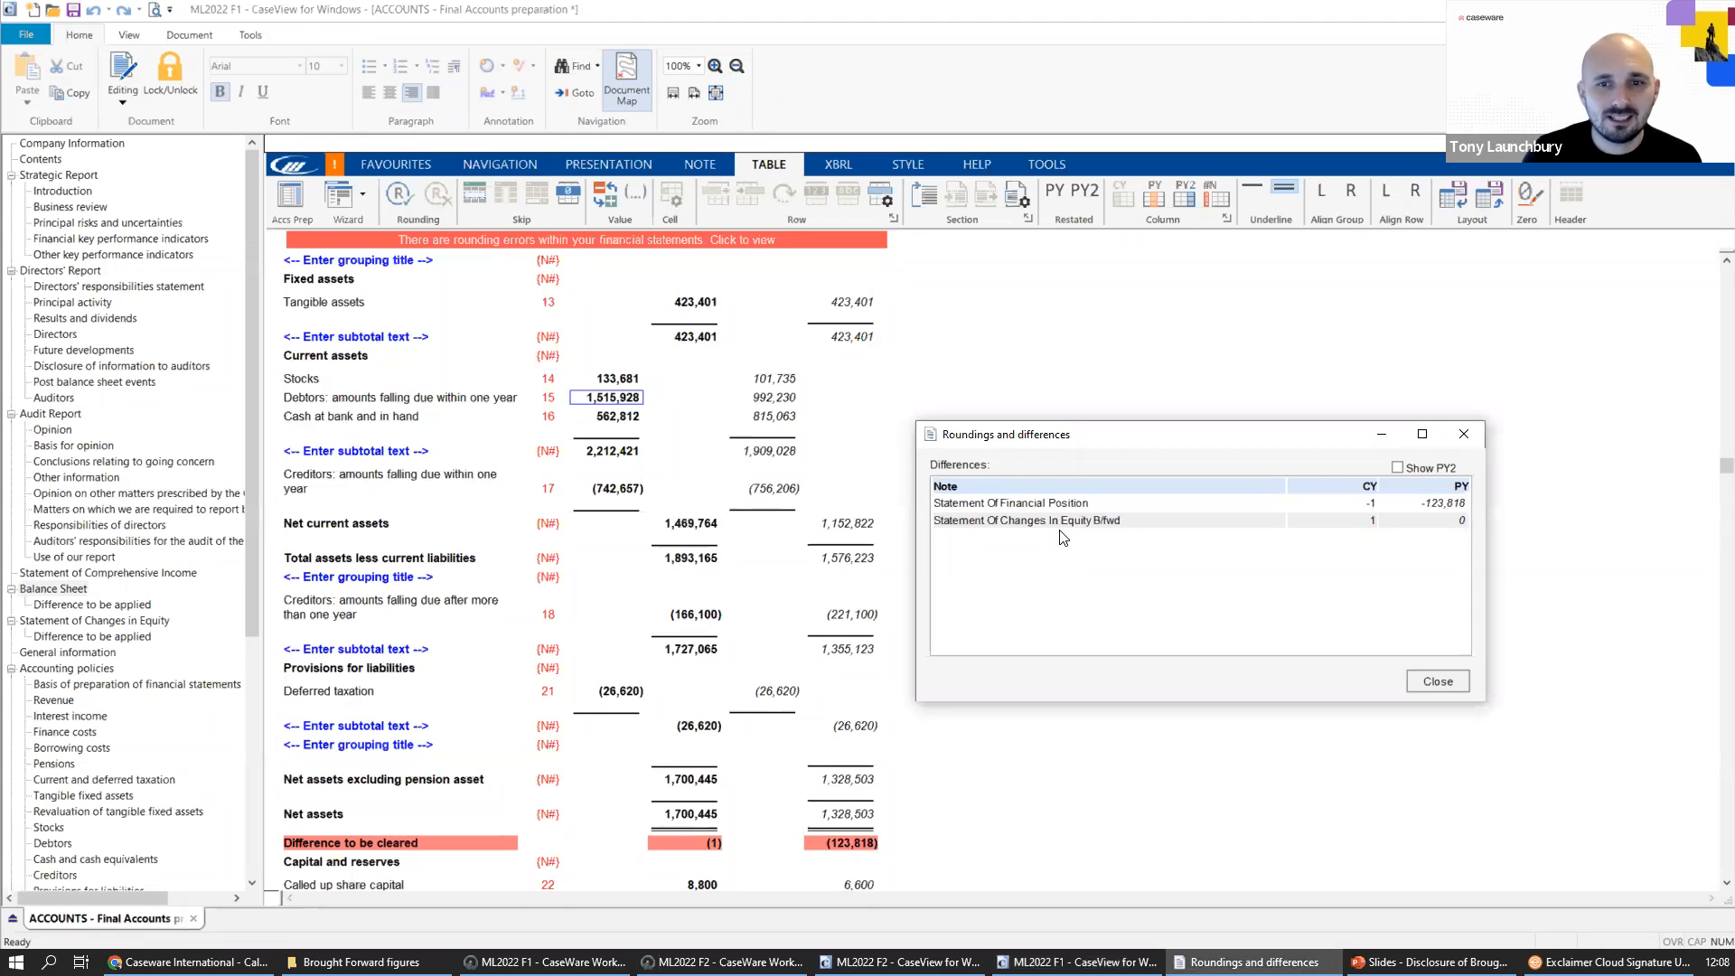
# Go to the Statement Of Changes In Equity B/fwd difference and check the rounding options for current-year profit in the profit and loss account column.
pyautogui.doubleClick(1064, 524)
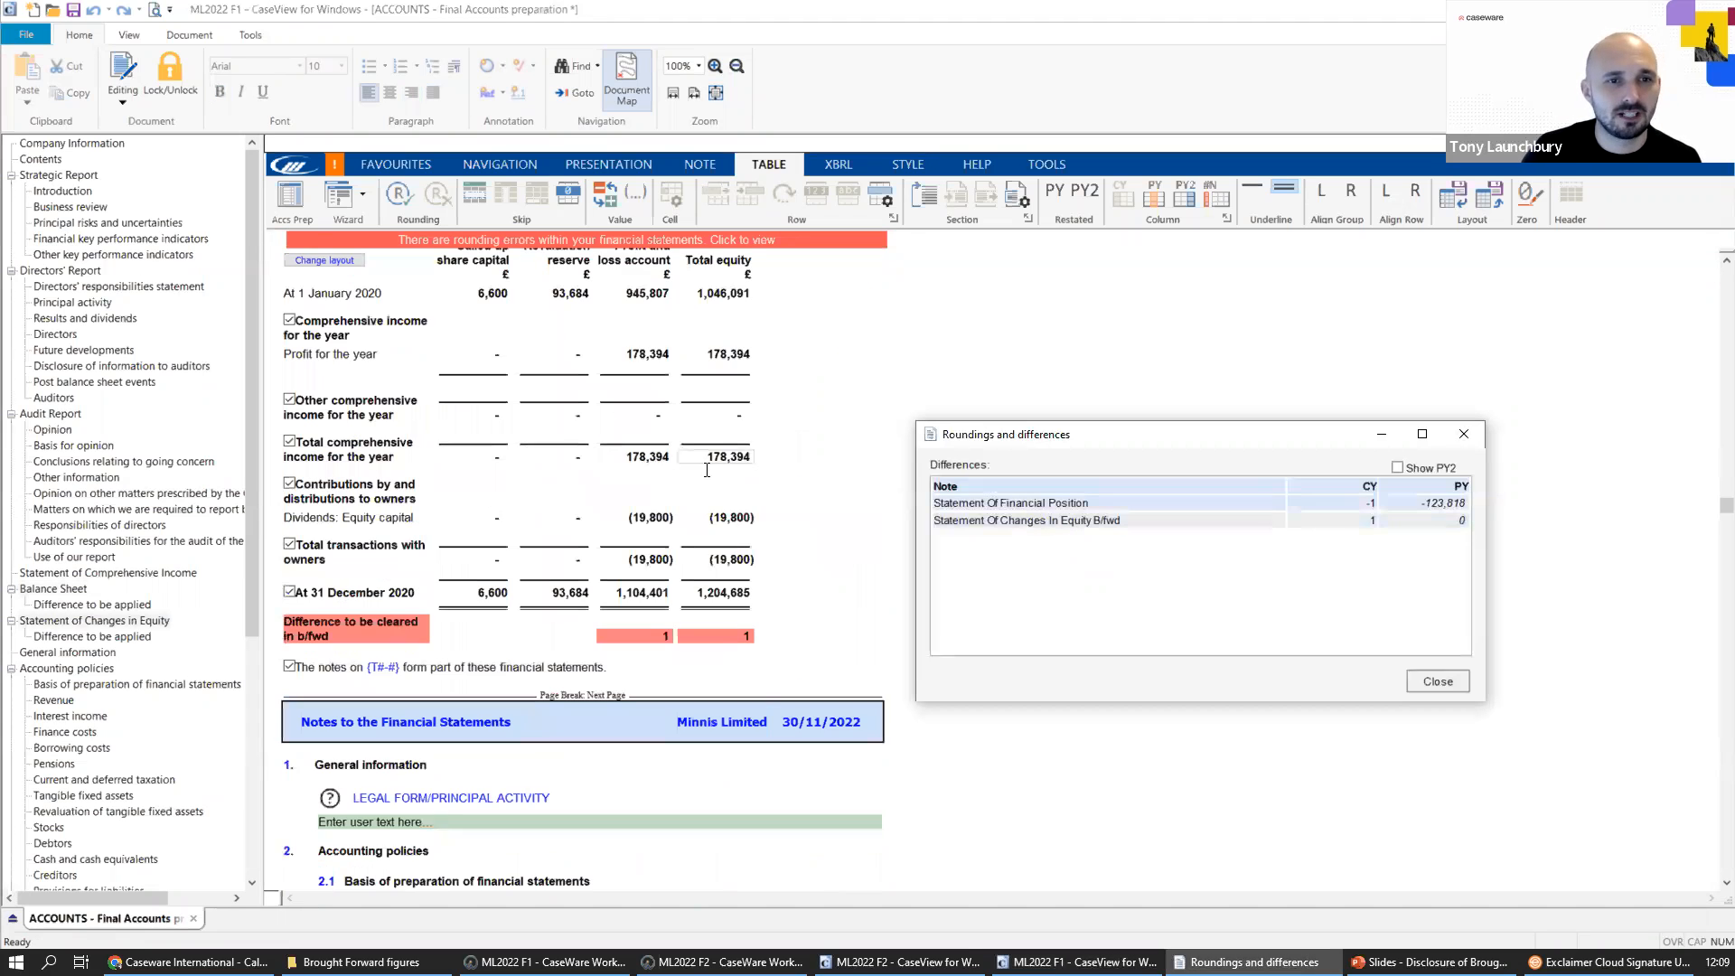
pyautogui.scroll(3, 696, 474)
pyautogui.scroll(10, 687, 477)
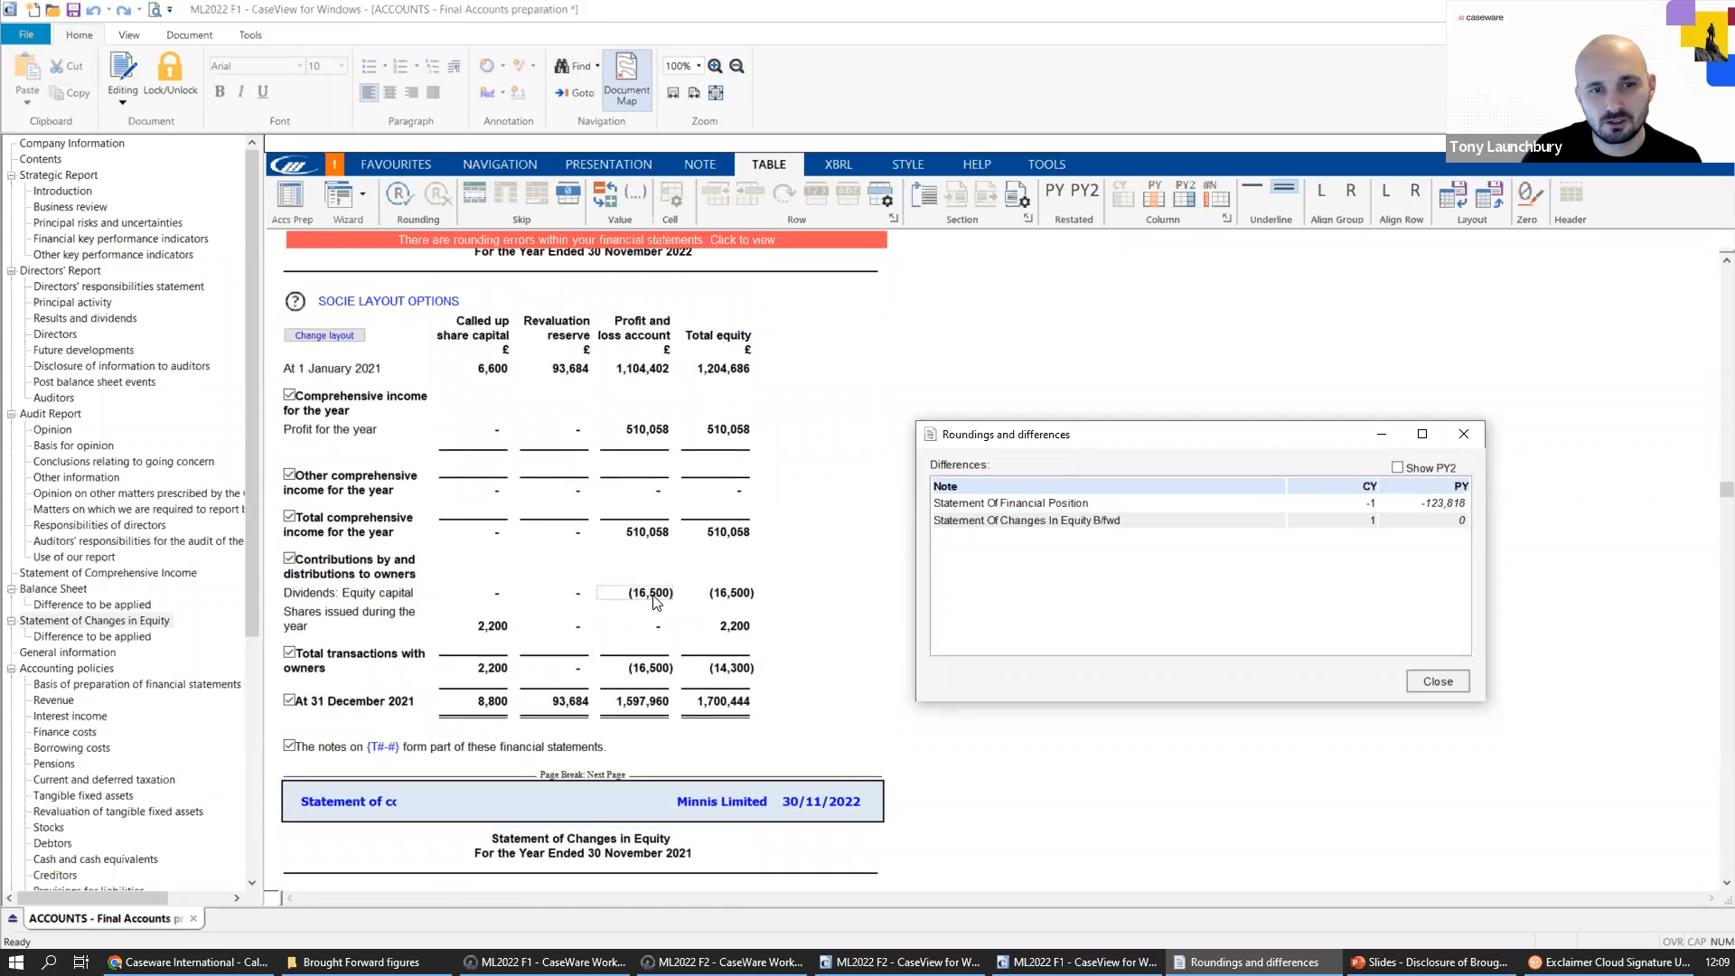
pyautogui.click(654, 435)
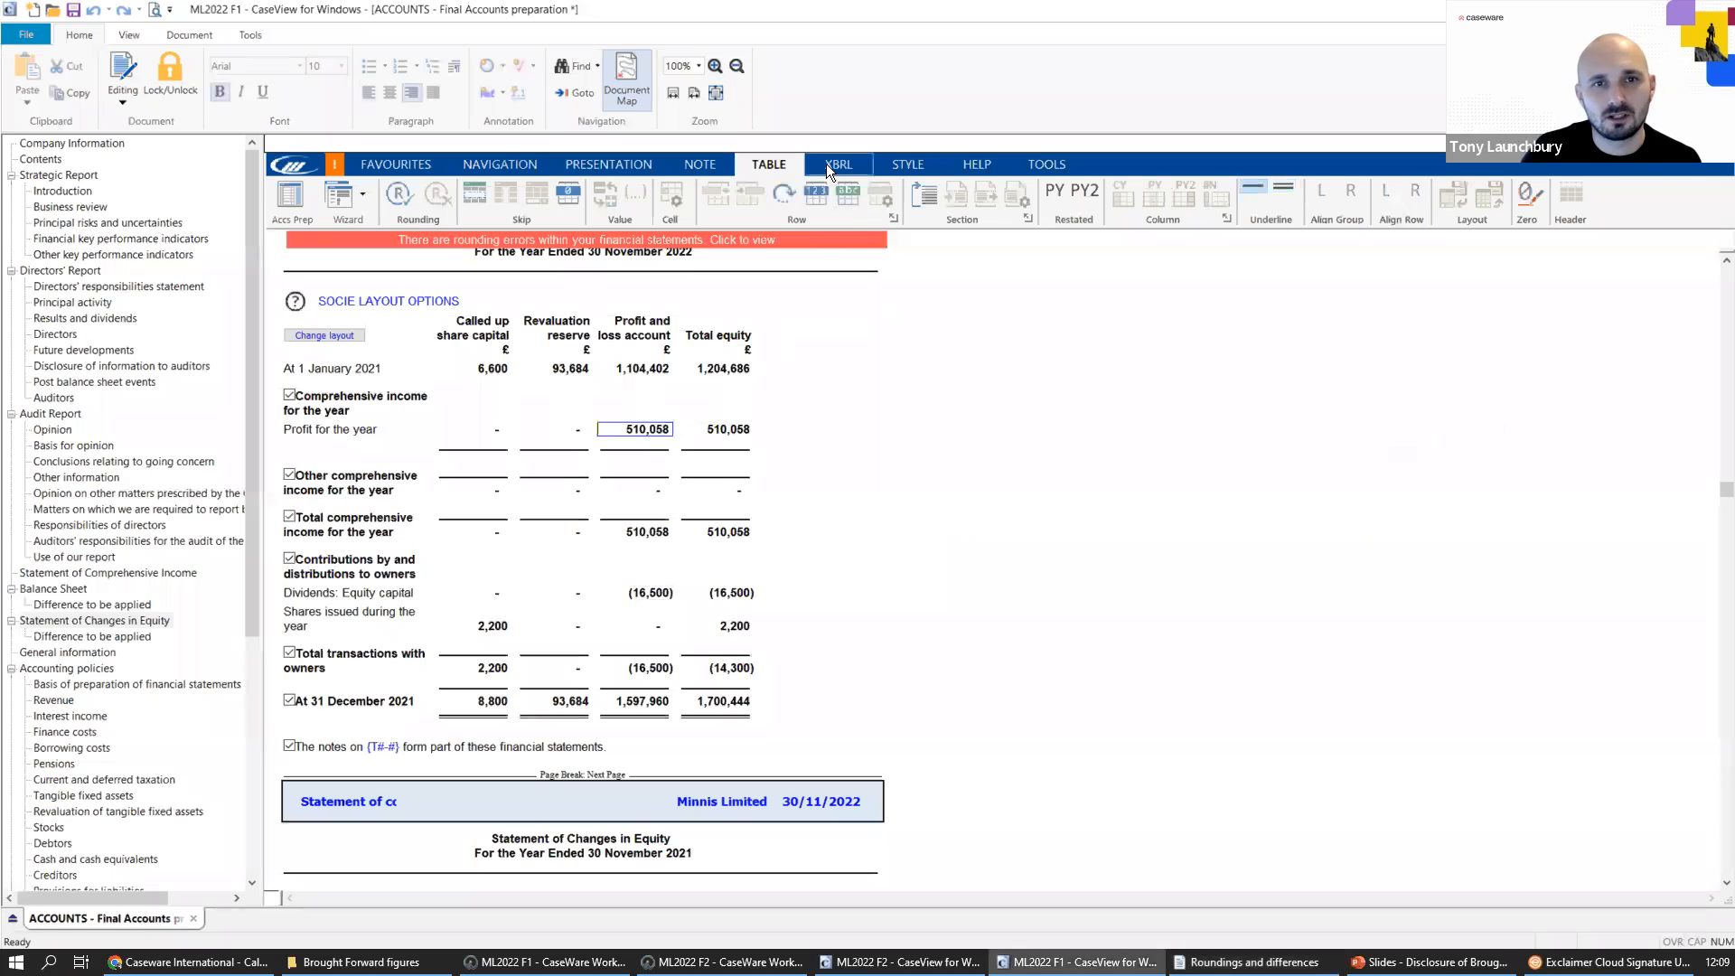
pyautogui.click(400, 193)
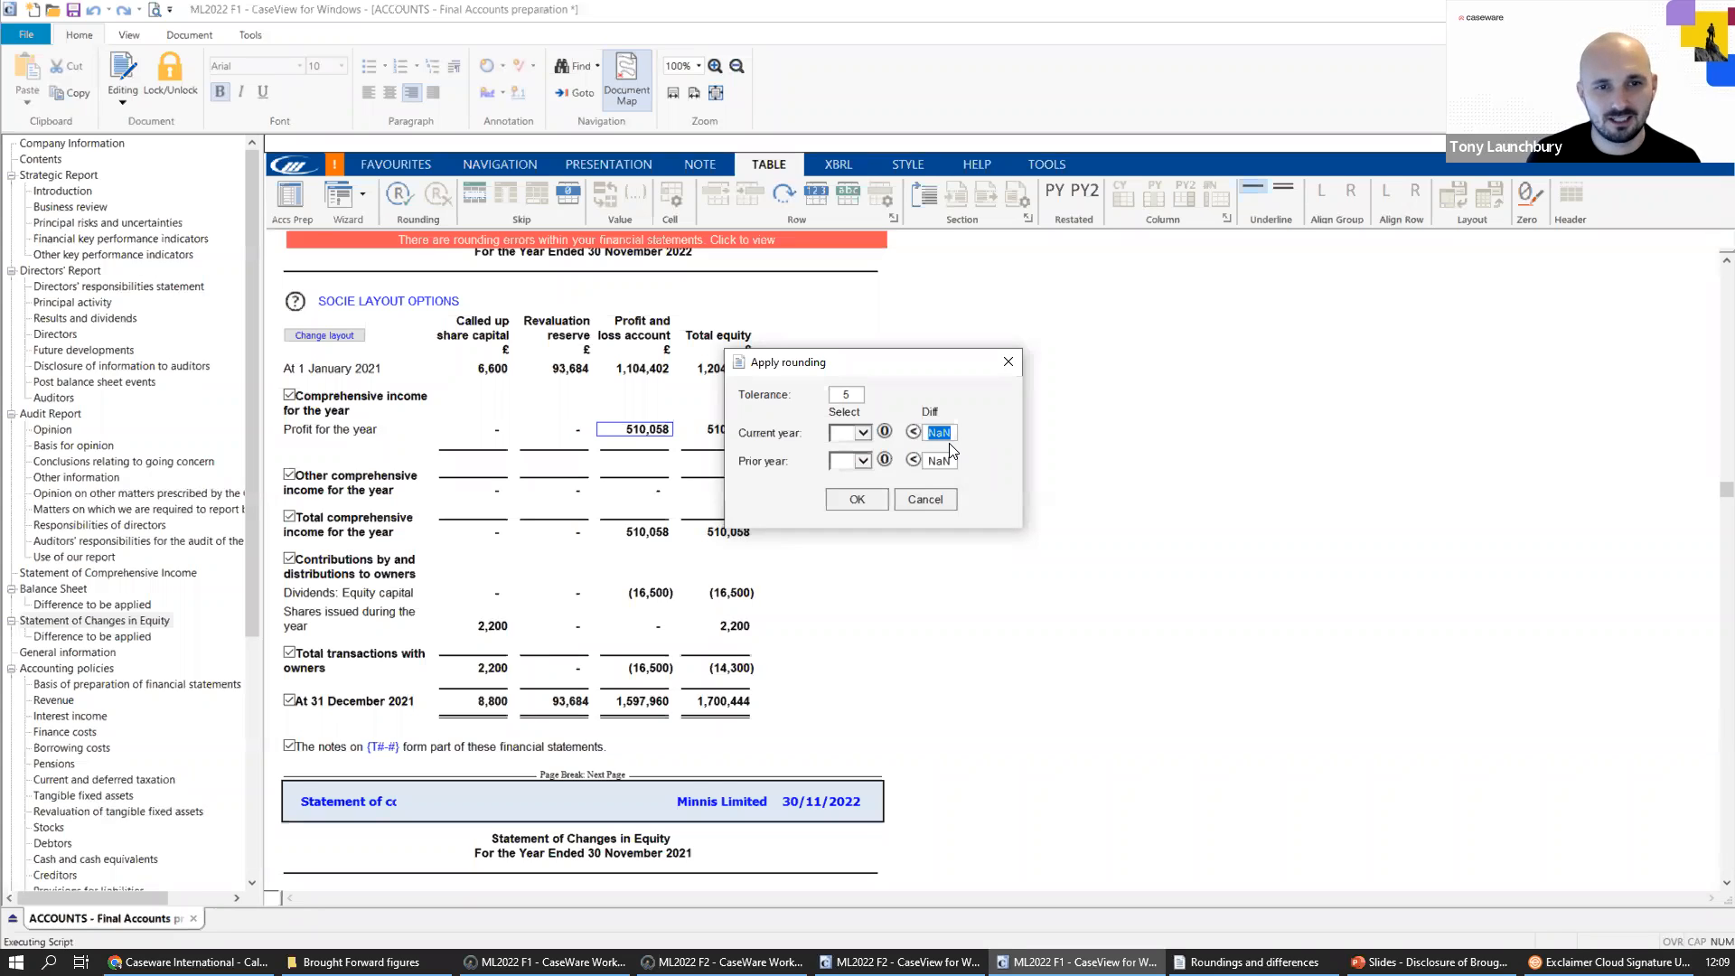
pyautogui.click(1009, 362)
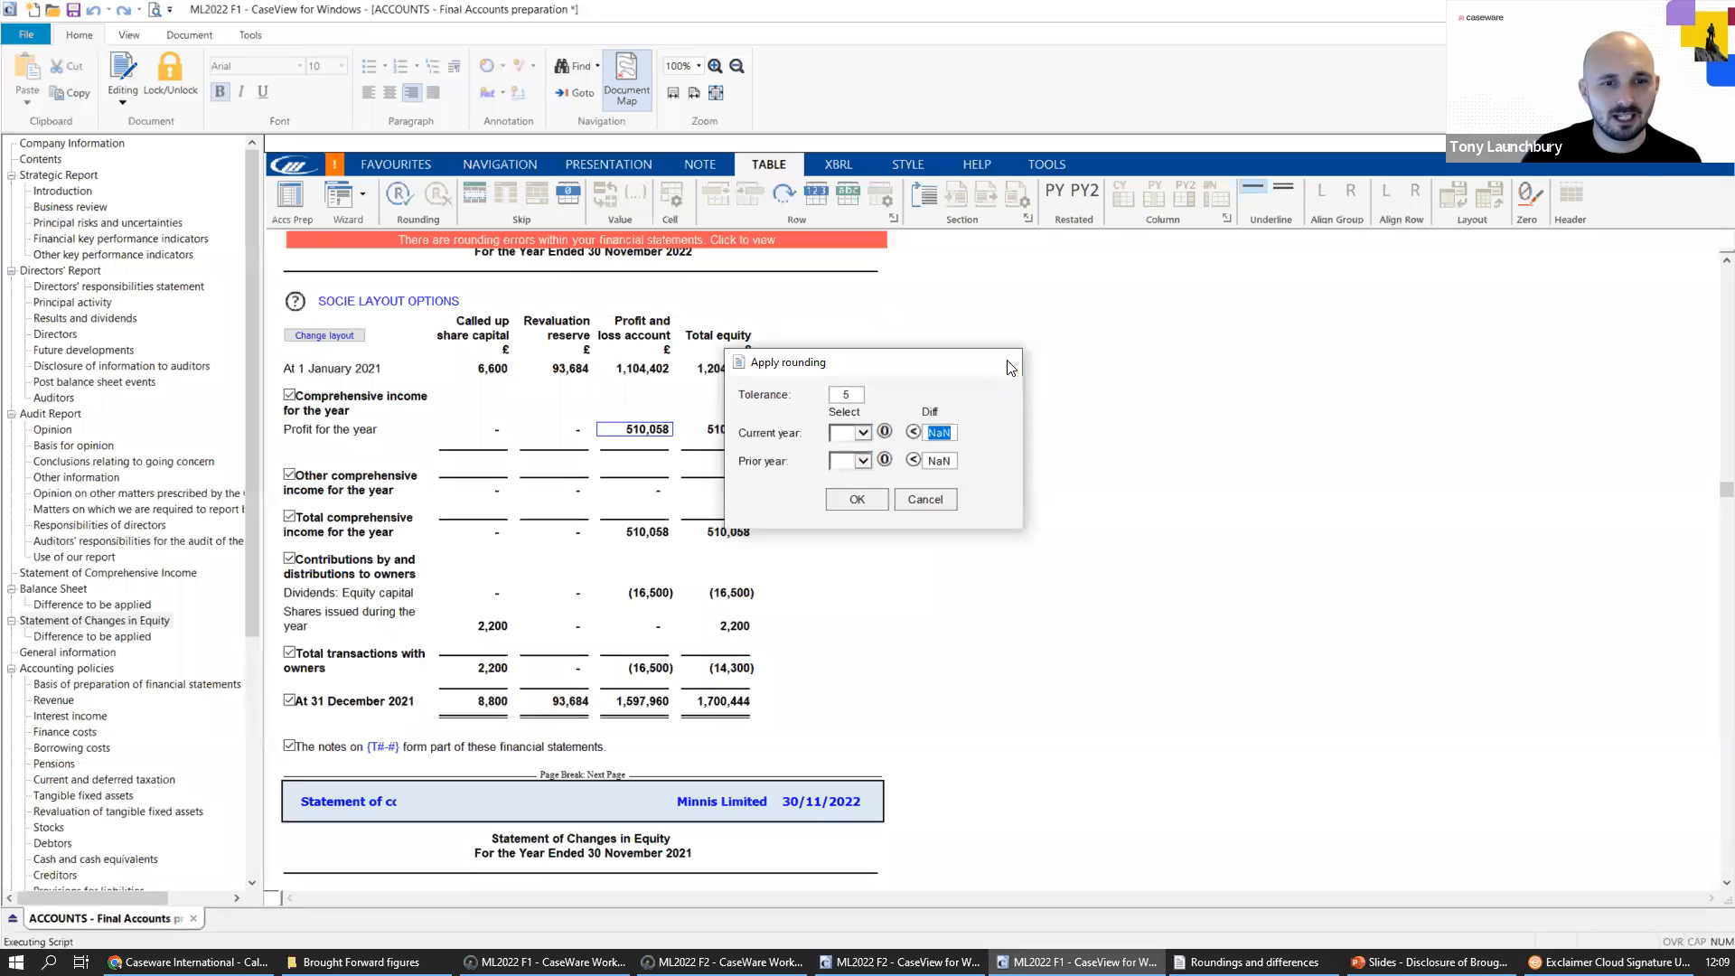
# Compare the profit and loss account's closing balance at 31 December 2020 with its opening balance at 1 January 2021.
pyautogui.scroll(-1, 768, 474)
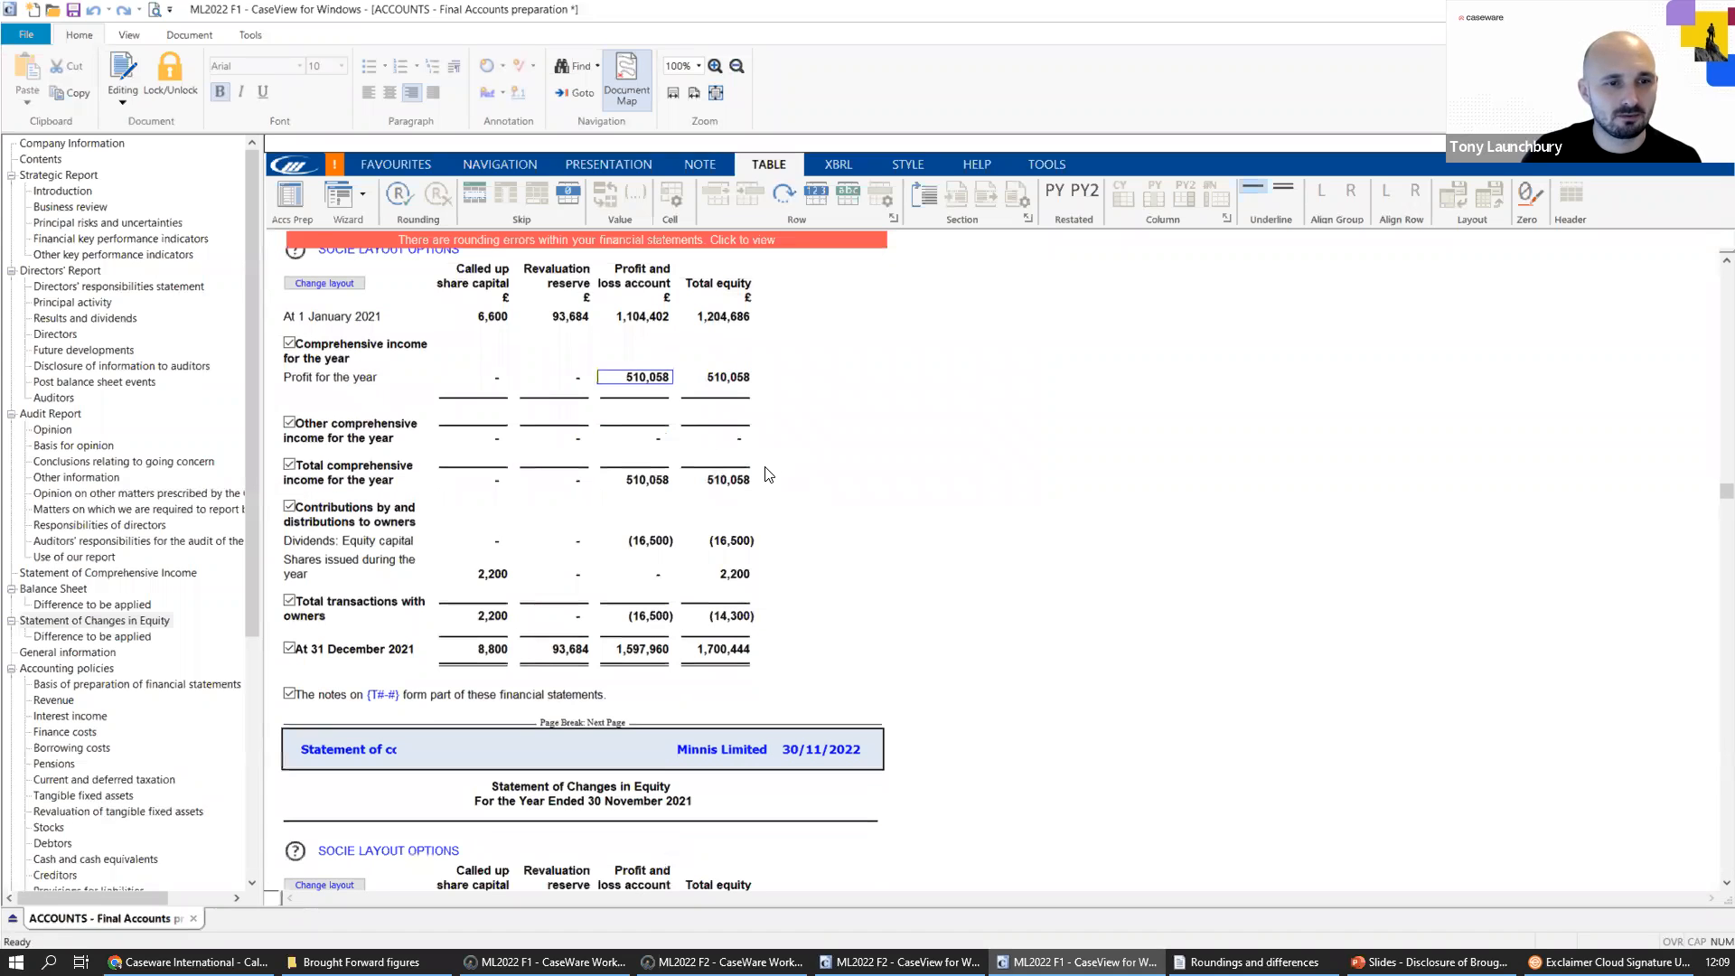
pyautogui.scroll(-8, 768, 479)
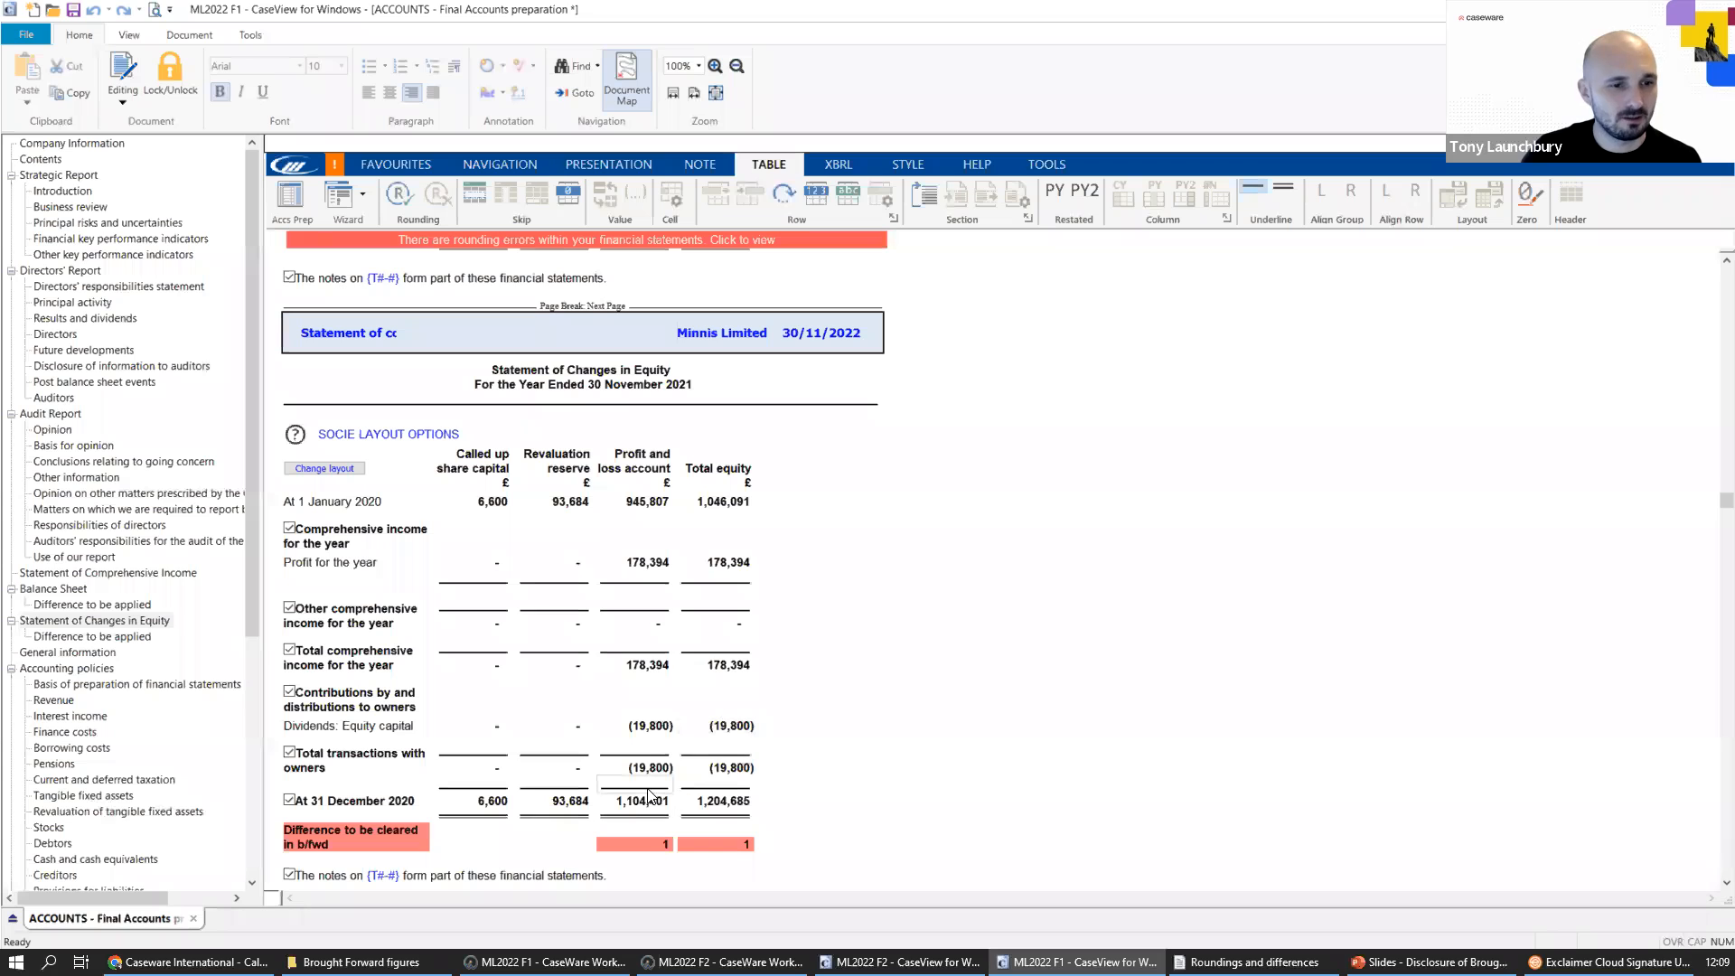
pyautogui.click(656, 801)
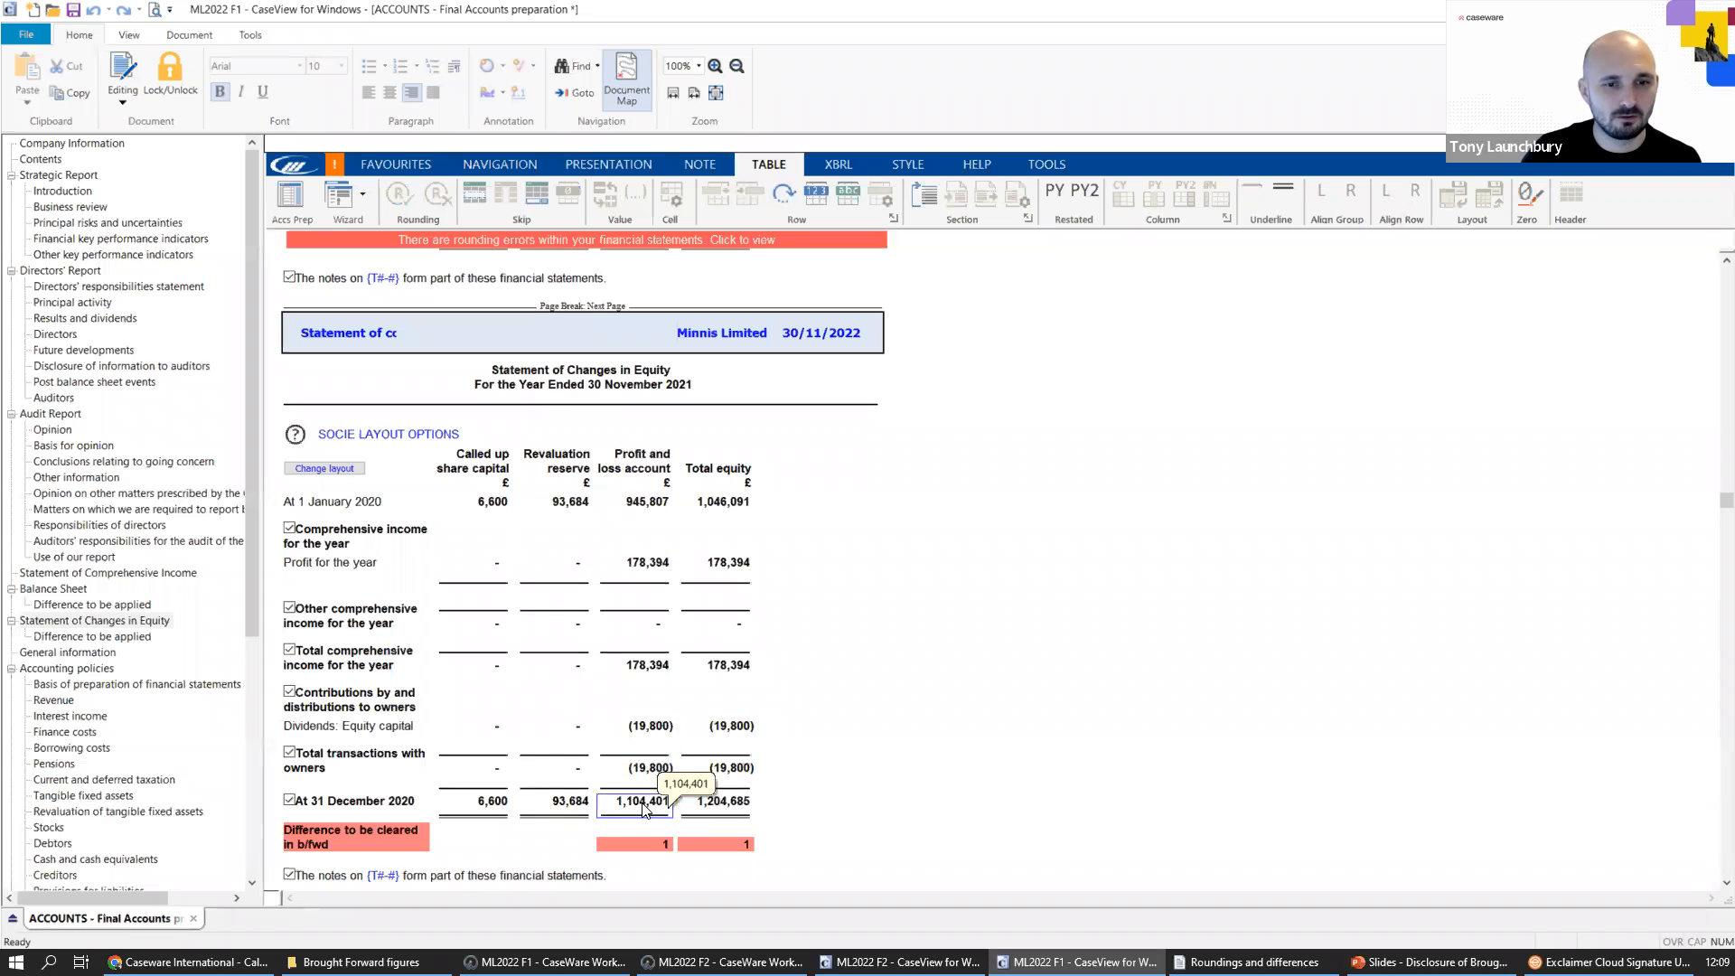
pyautogui.scroll(-15, 674, 813)
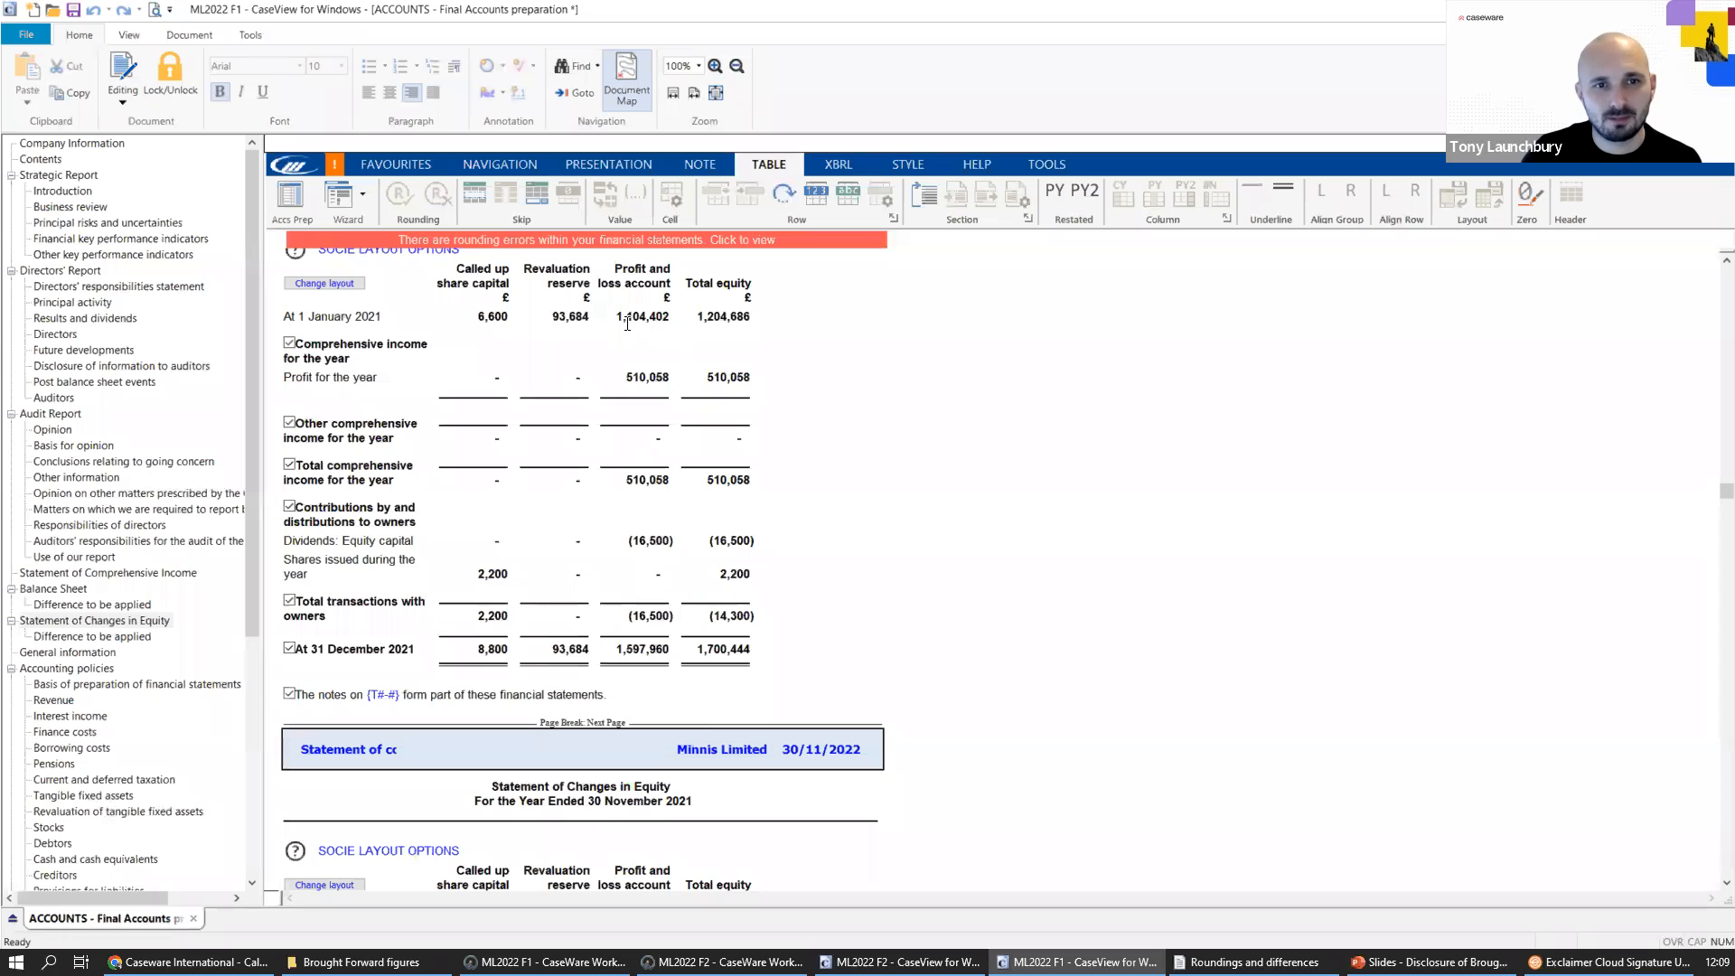
pyautogui.click(635, 321)
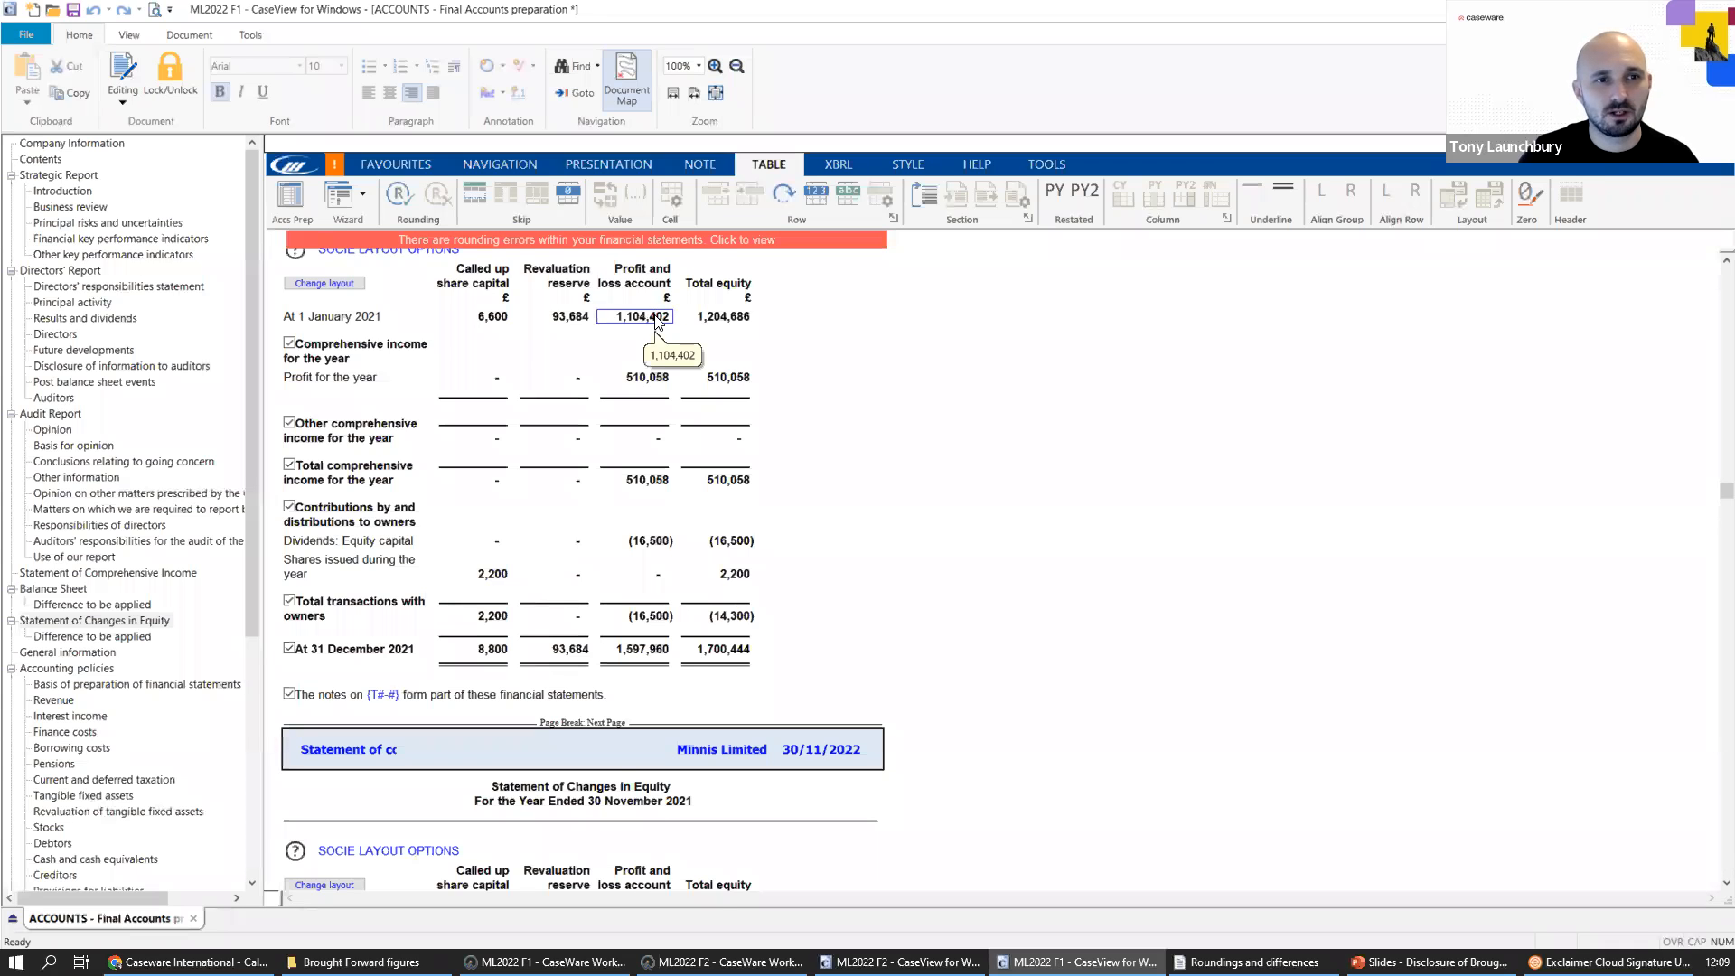
pyautogui.scroll(1, 749, 375)
pyautogui.scroll(-12, 826, 579)
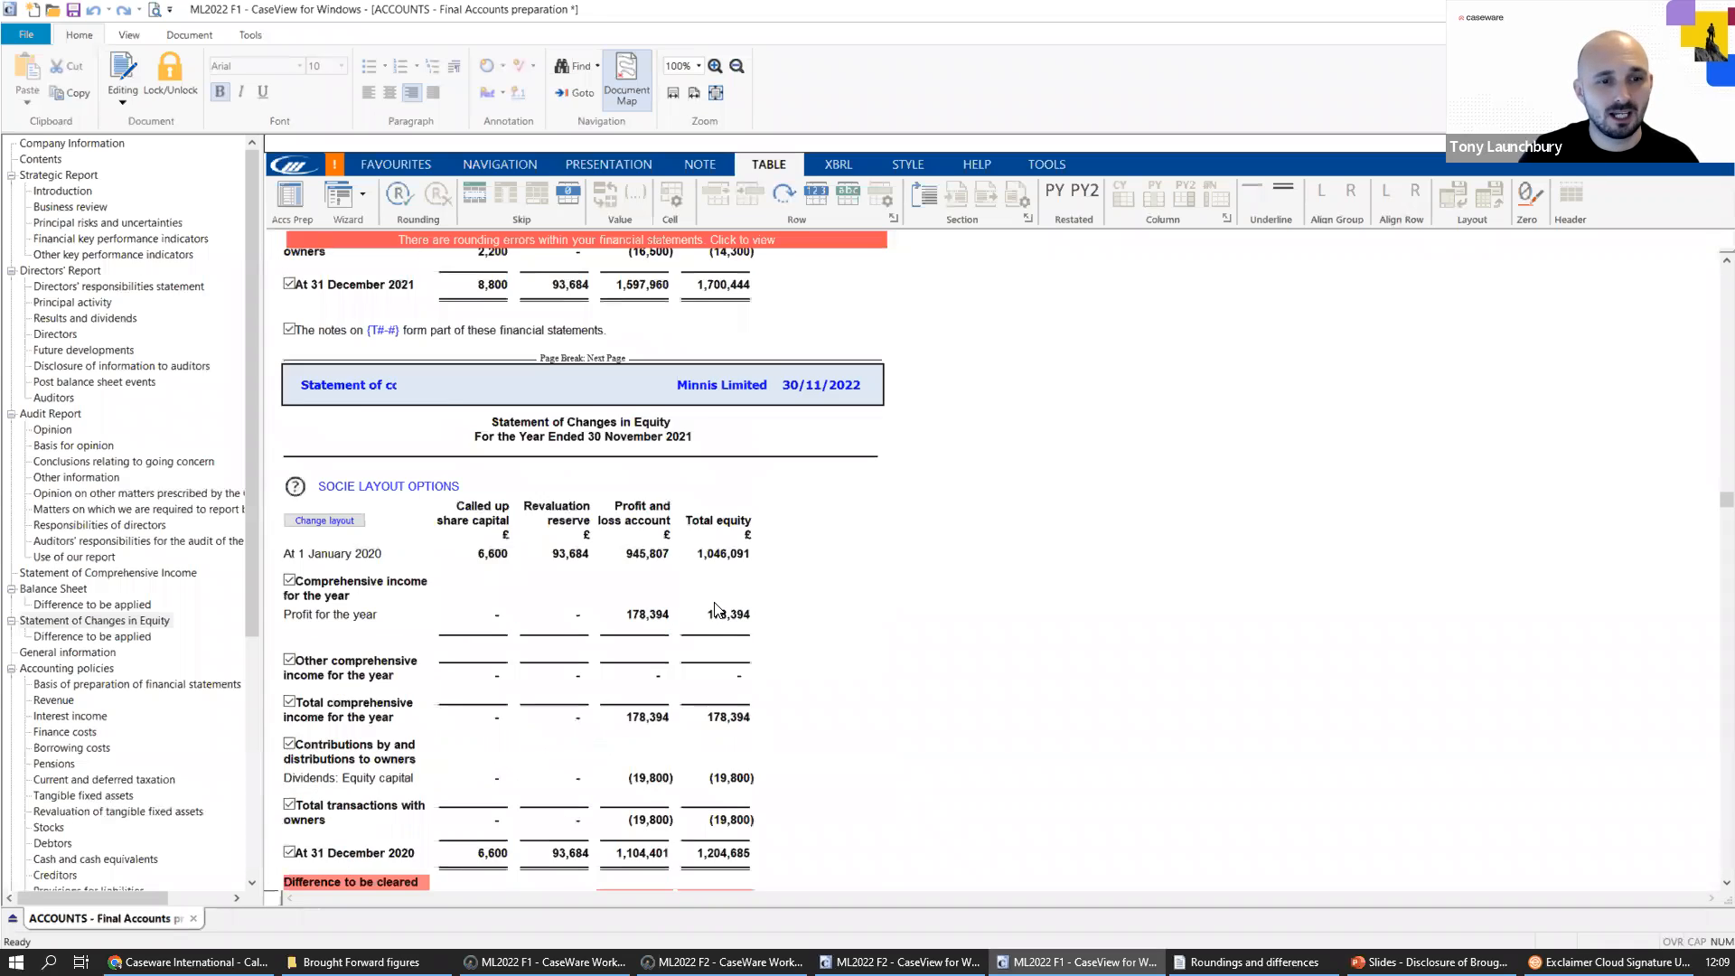
pyautogui.click(649, 647)
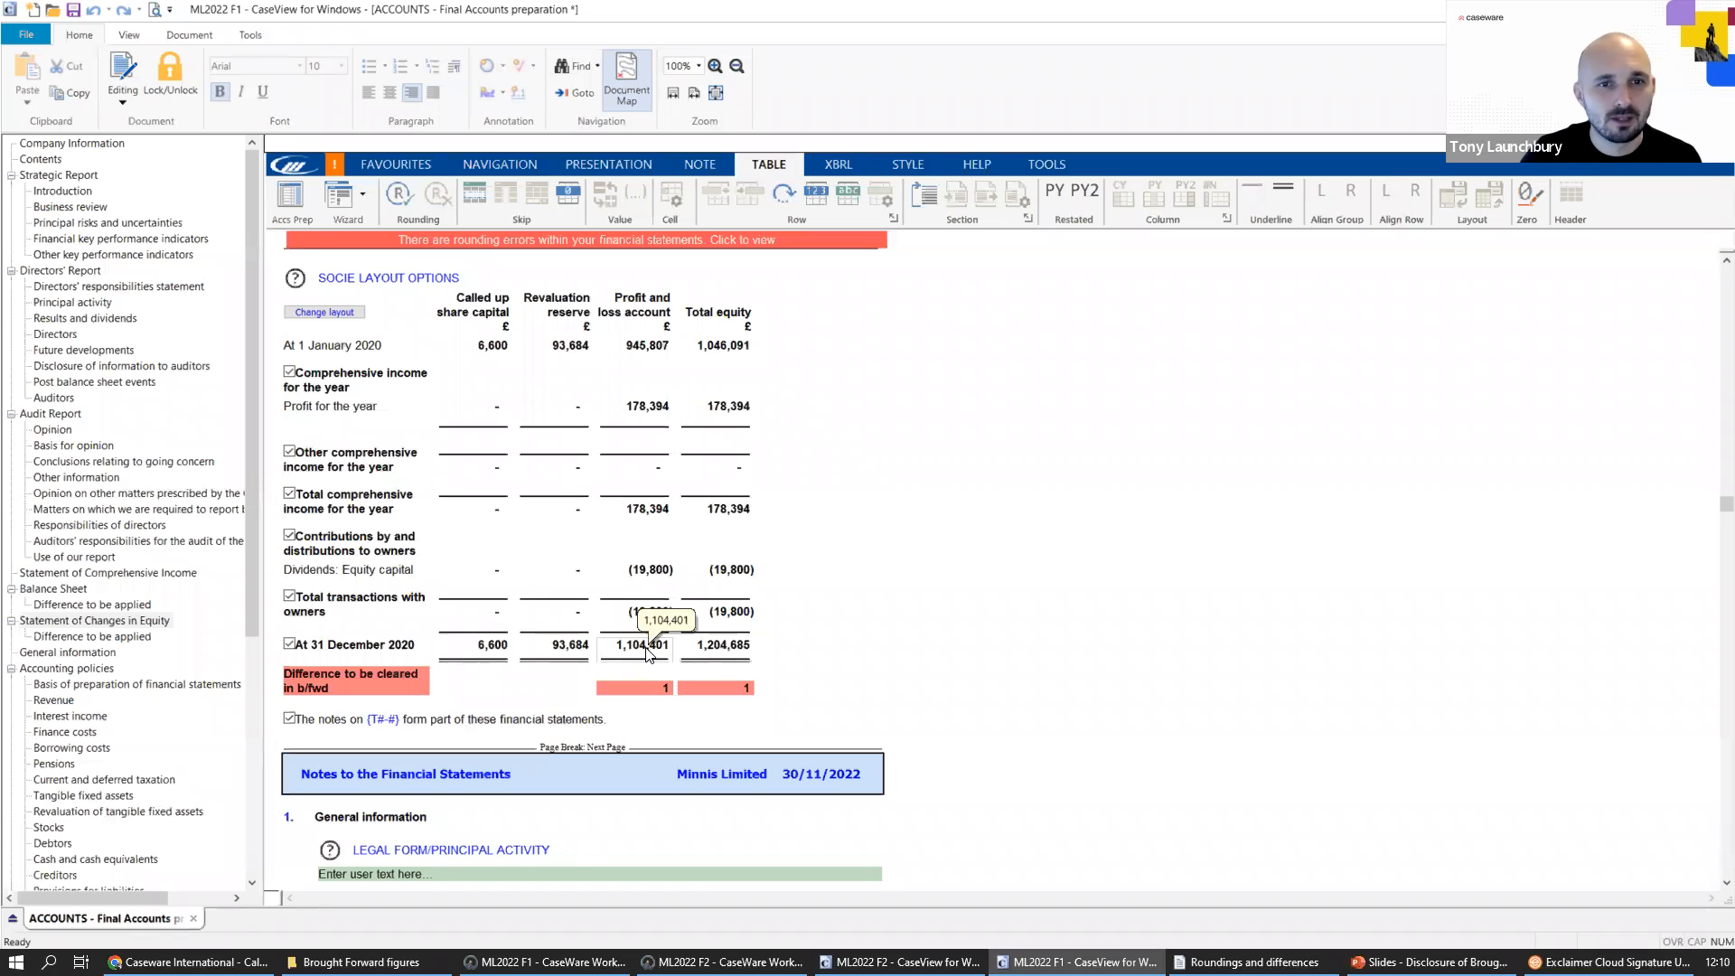
# Return to the Statement Of Financial Position from the differences list and examine the prior-year difference between net assets and capital and reserves.
pyautogui.click(723, 240)
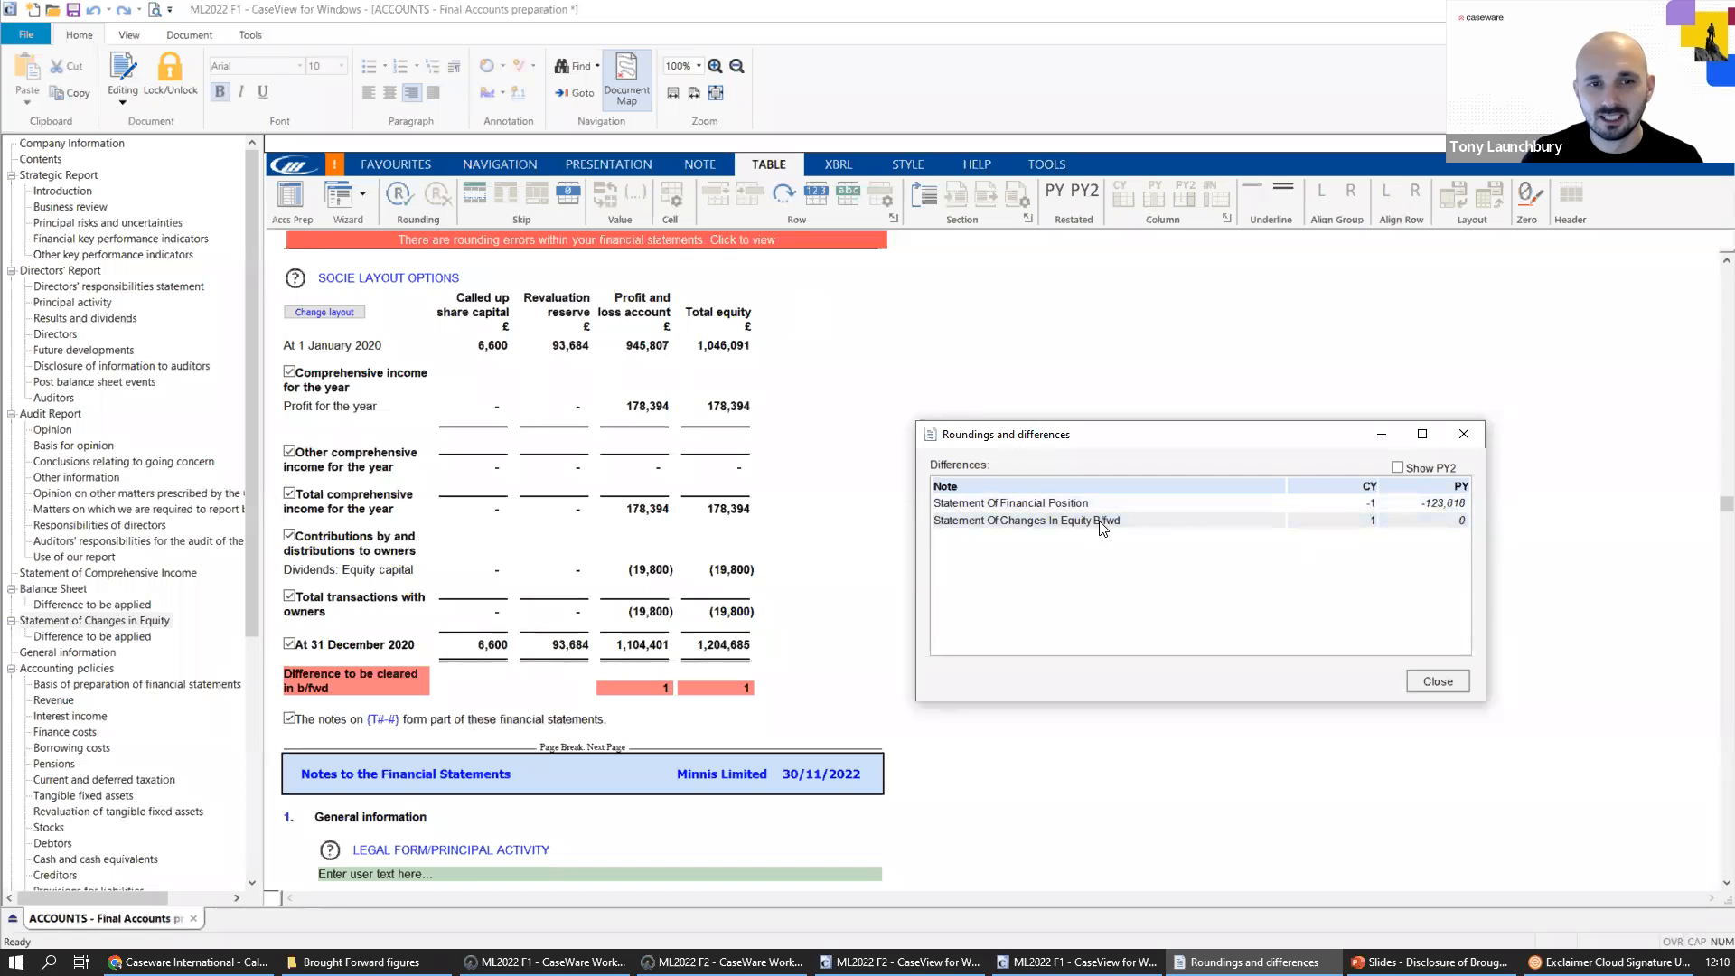
pyautogui.moveTo(555, 500)
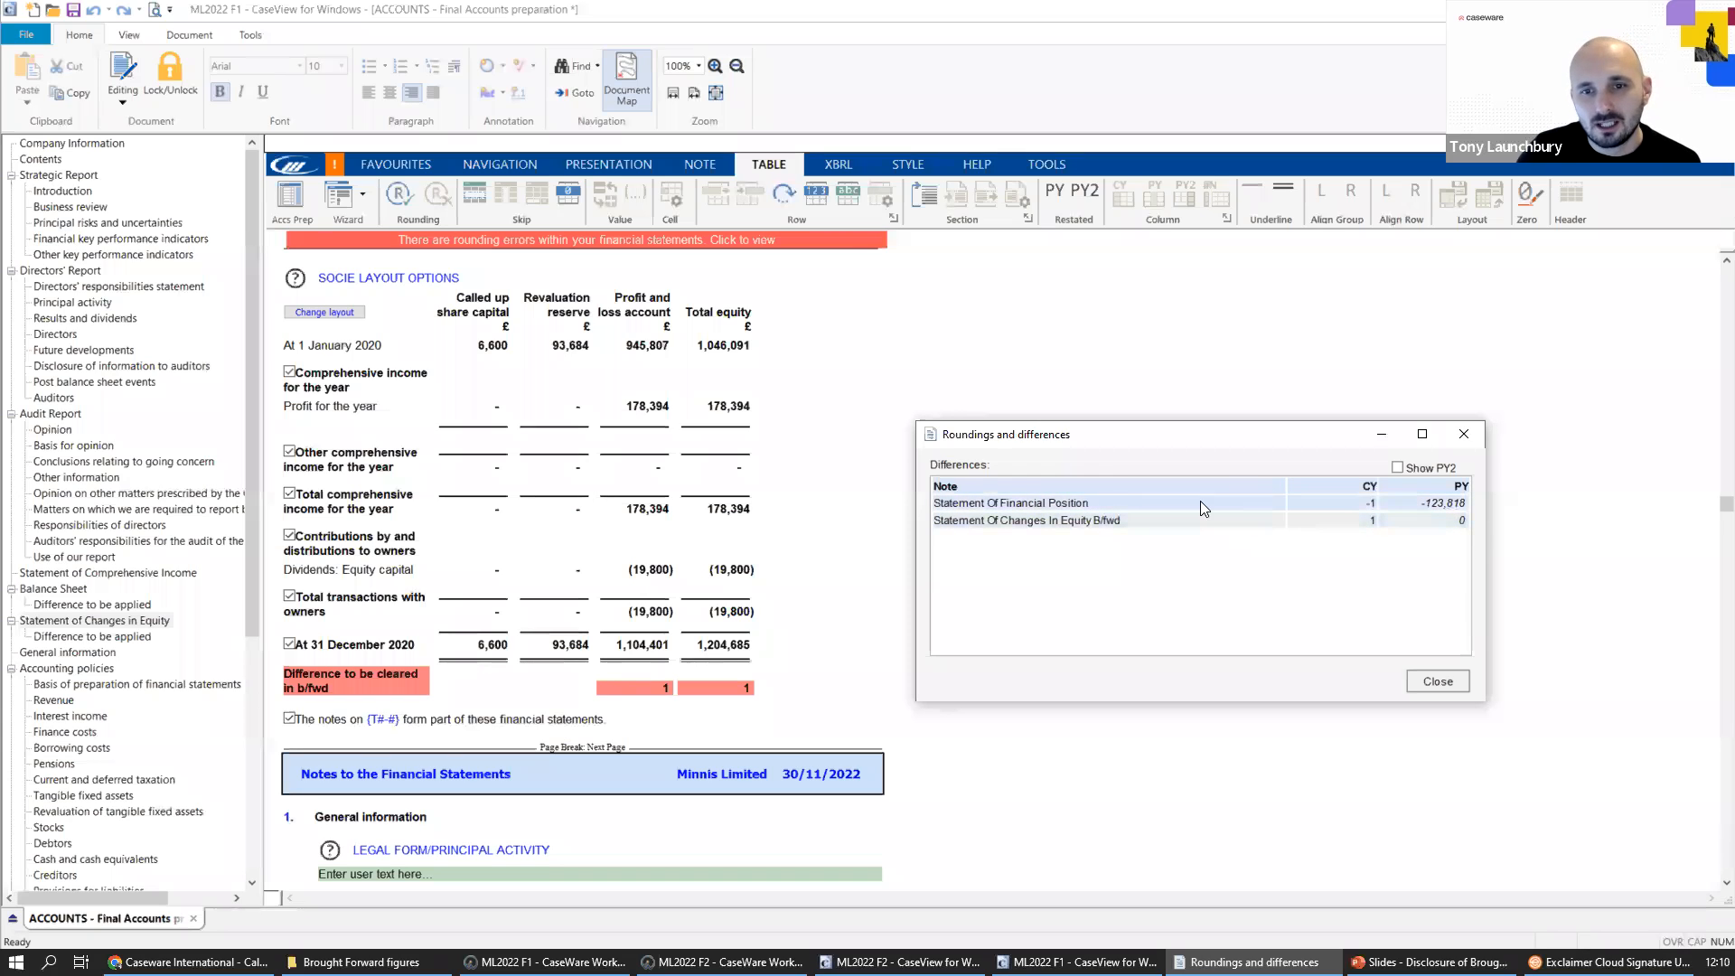
pyautogui.doubleClick(1054, 504)
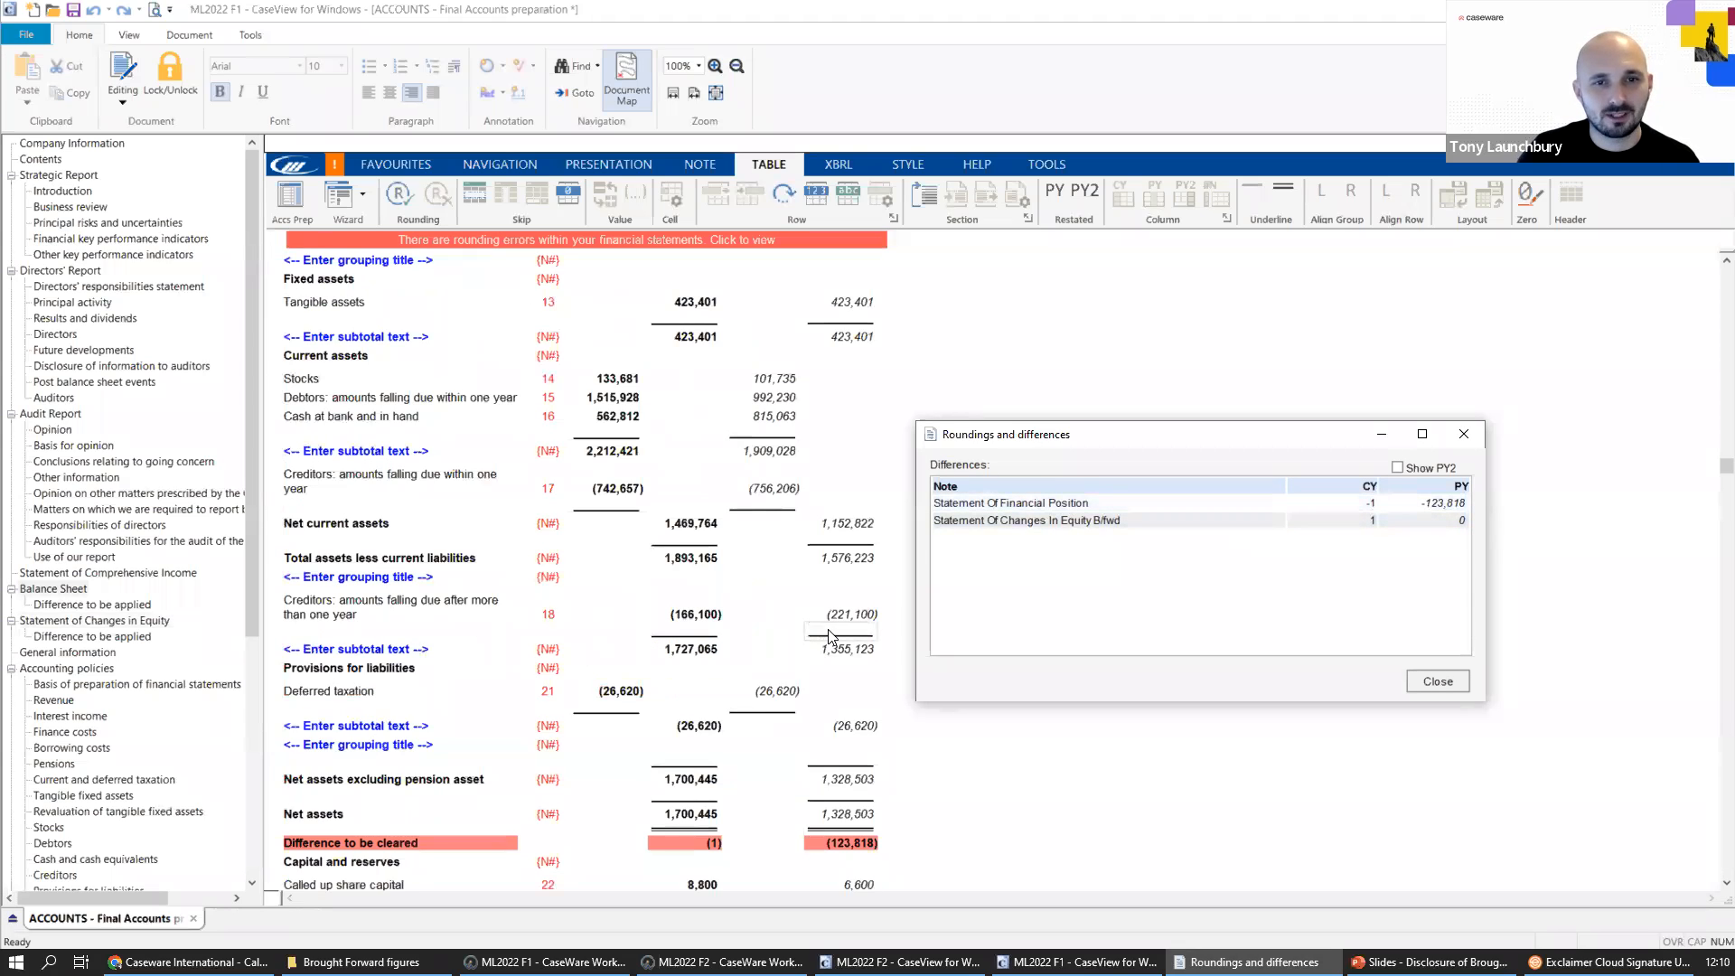
pyautogui.scroll(-1, 830, 637)
pyautogui.scroll(-1, 830, 637)
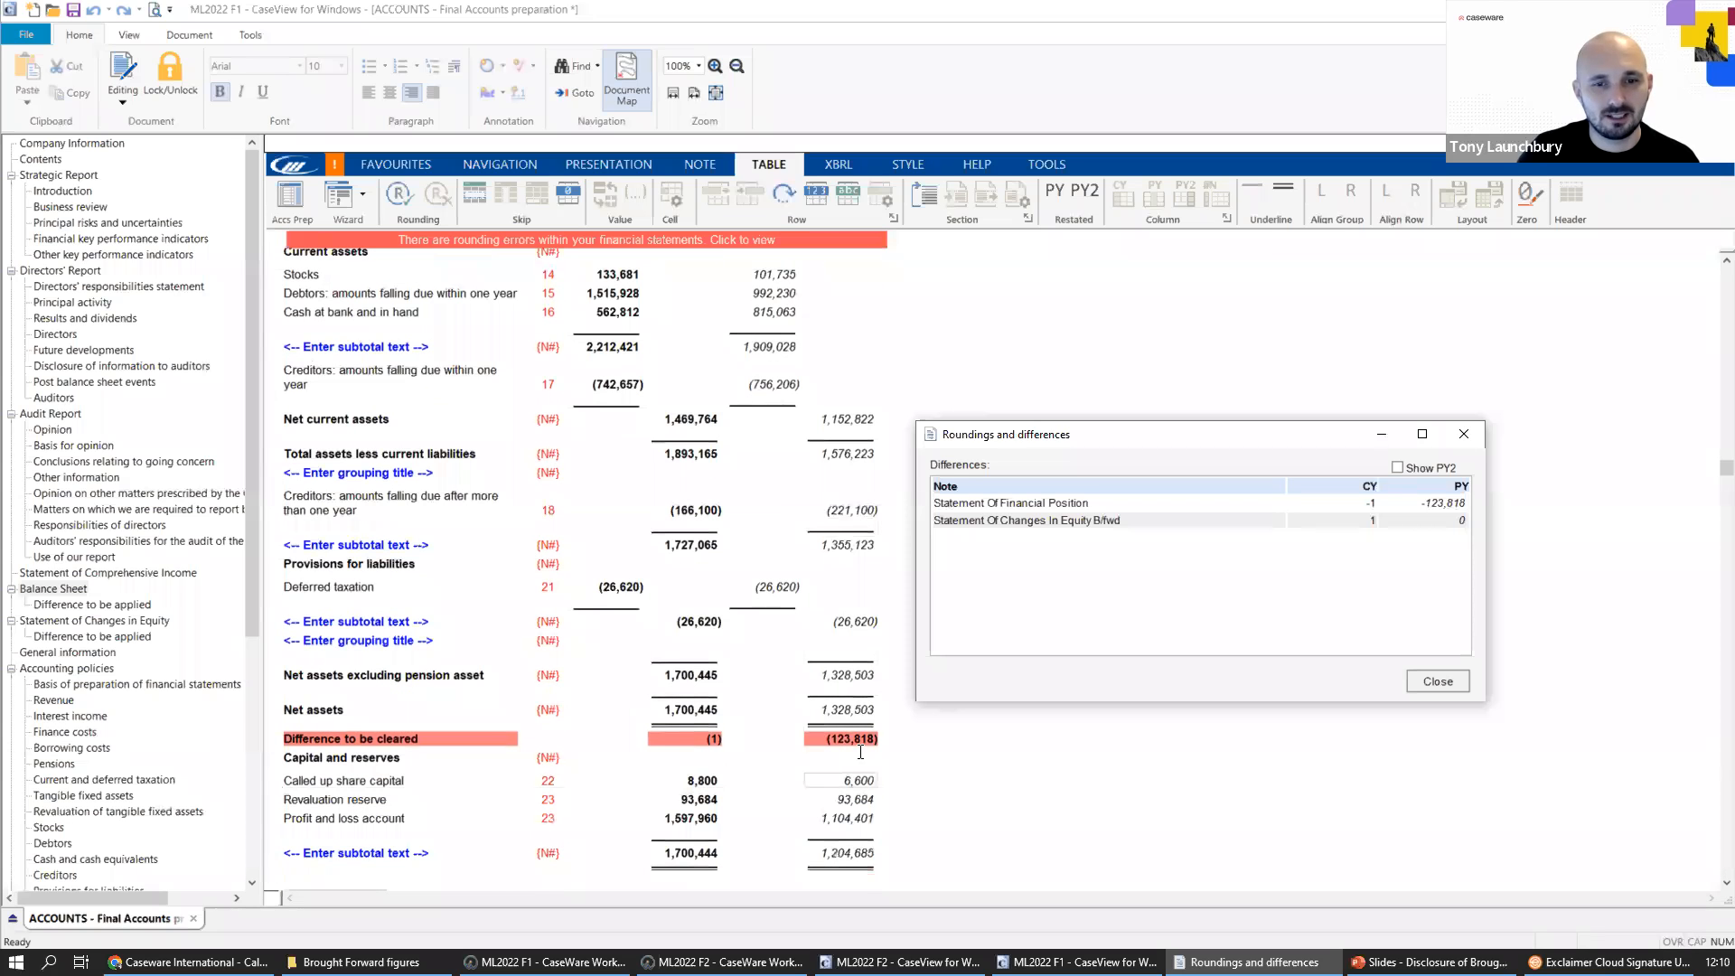
pyautogui.click(873, 725)
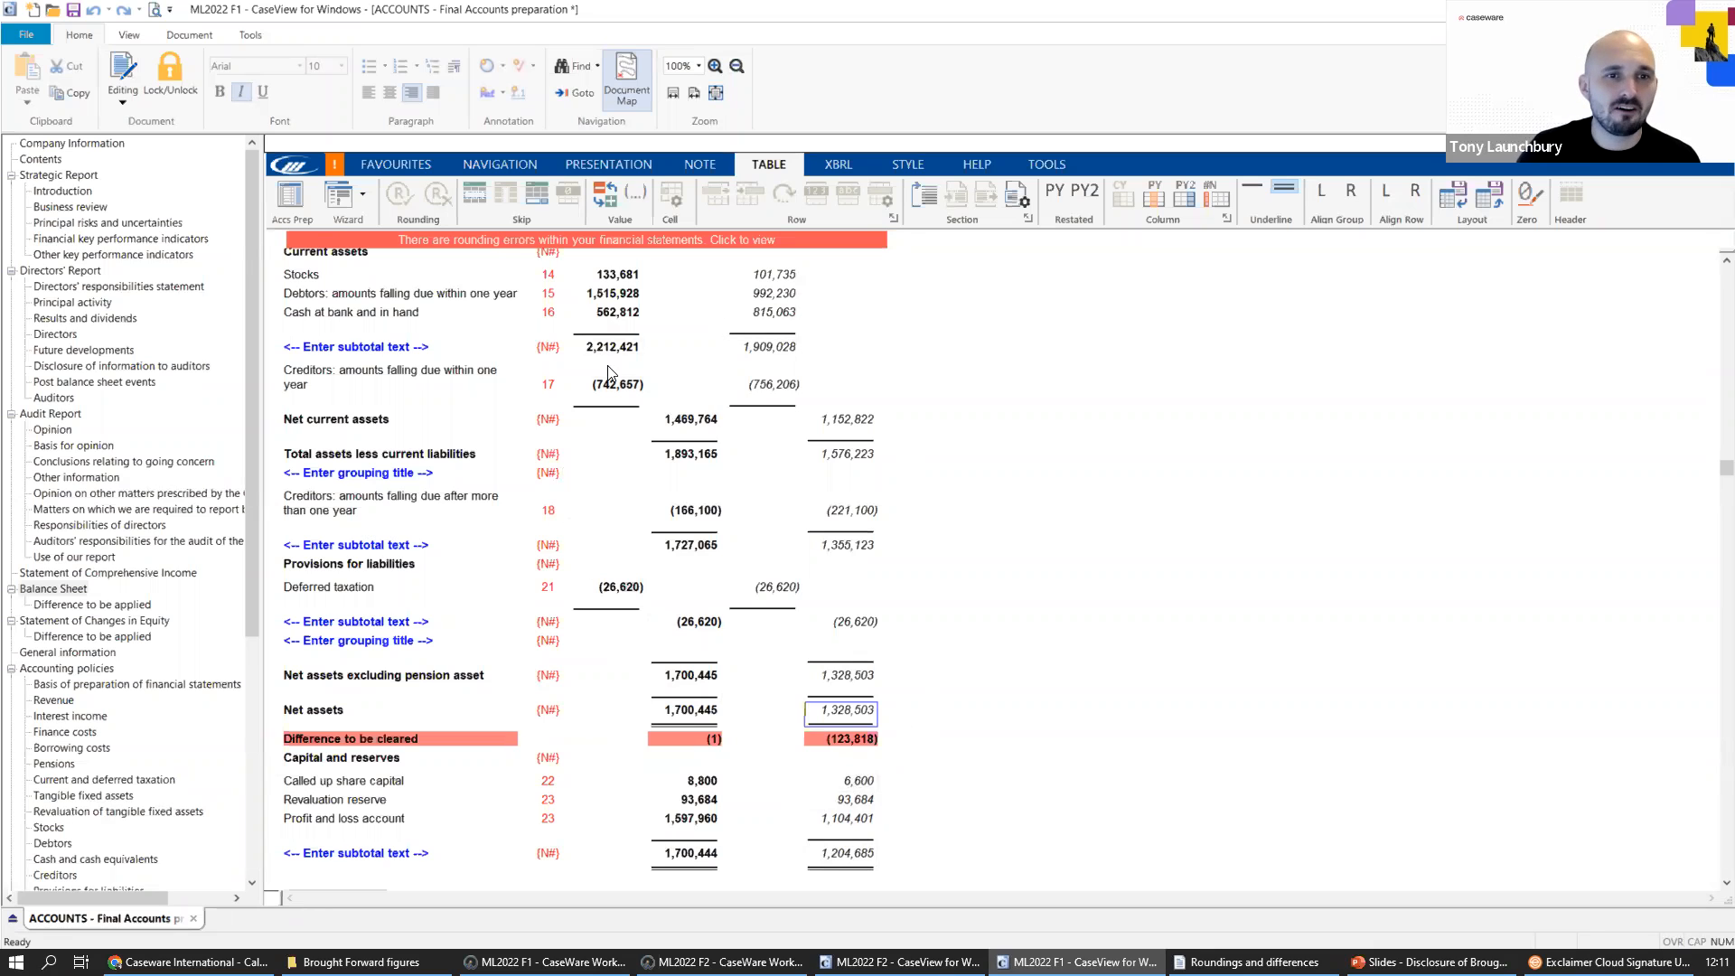
pyautogui.scroll(1, 709, 596)
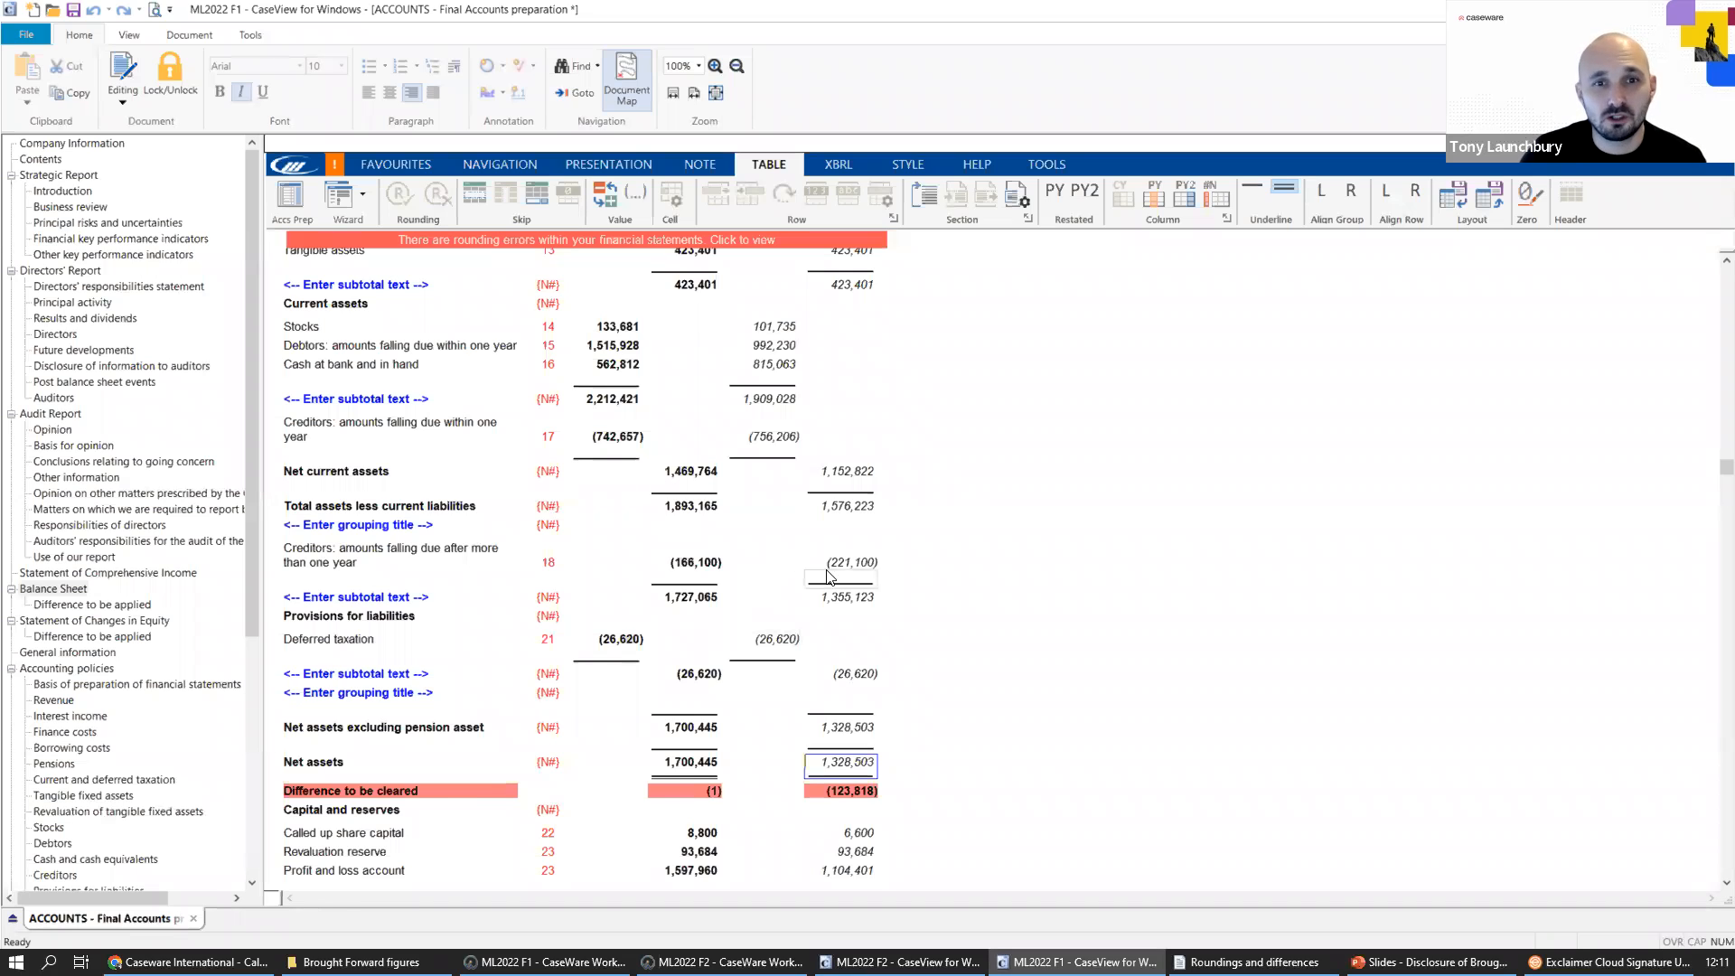
pyautogui.scroll(1, 828, 576)
pyautogui.scroll(1, 880, 479)
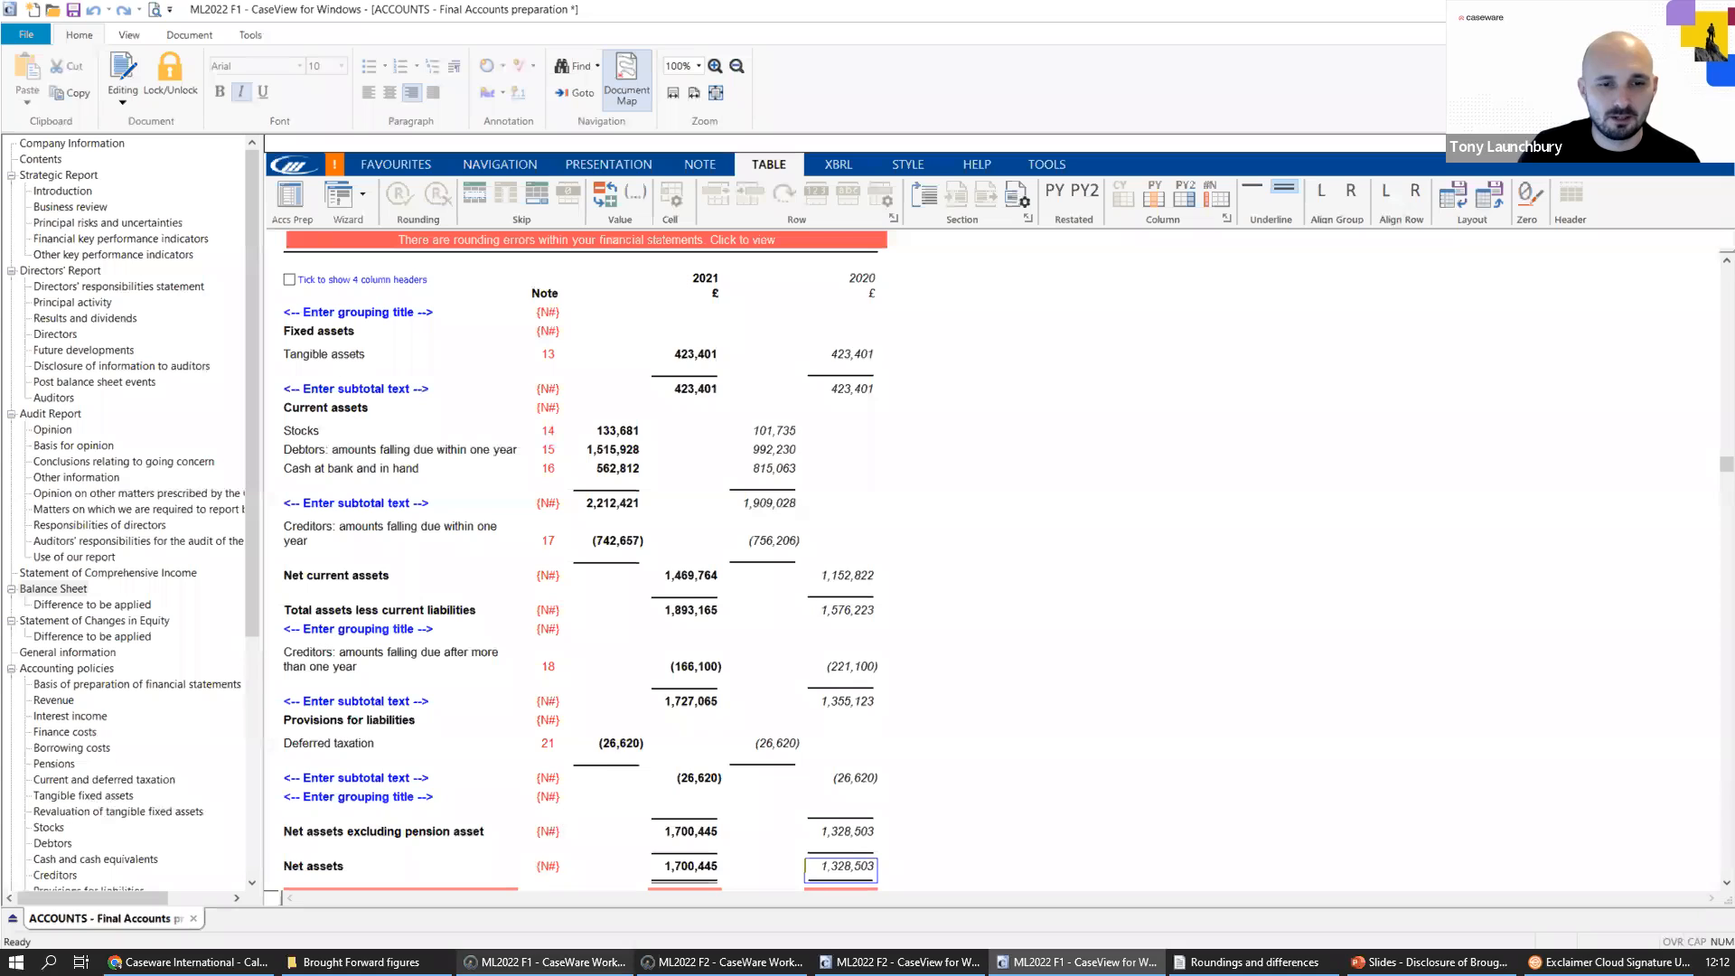
# Switch to the ML2022 F1 Working Papers file, reopen its Digital Dashboard and open the TB Diagnostics document.
pyautogui.click(542, 962)
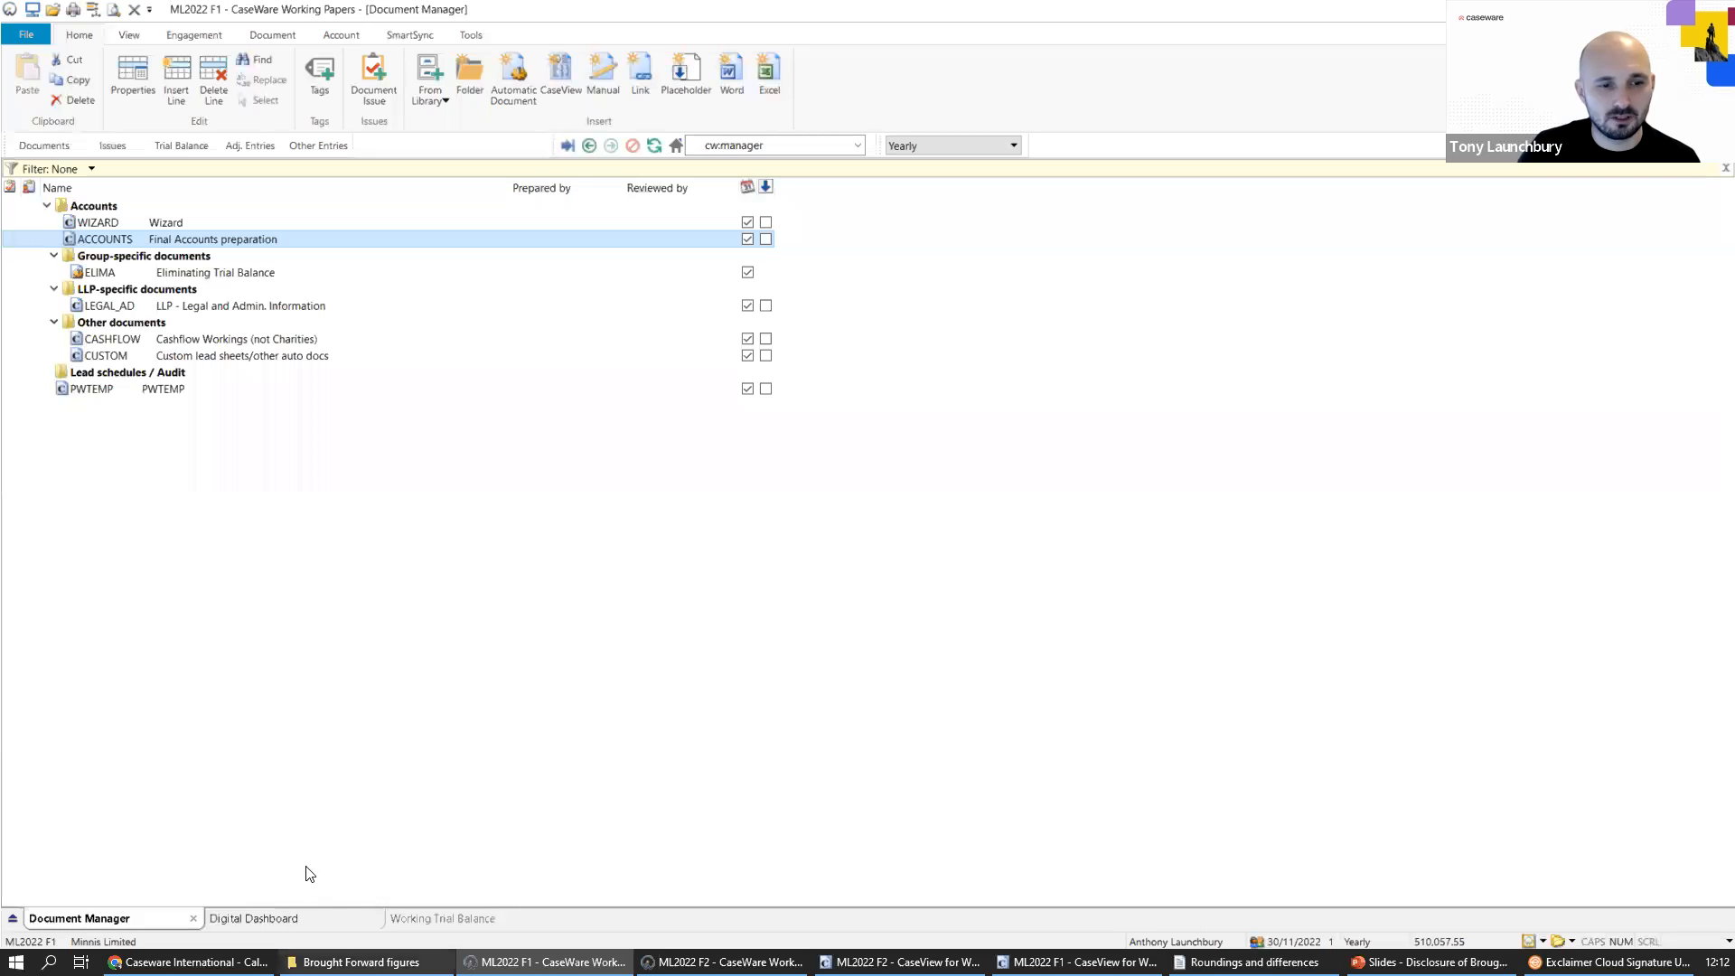
pyautogui.click(262, 918)
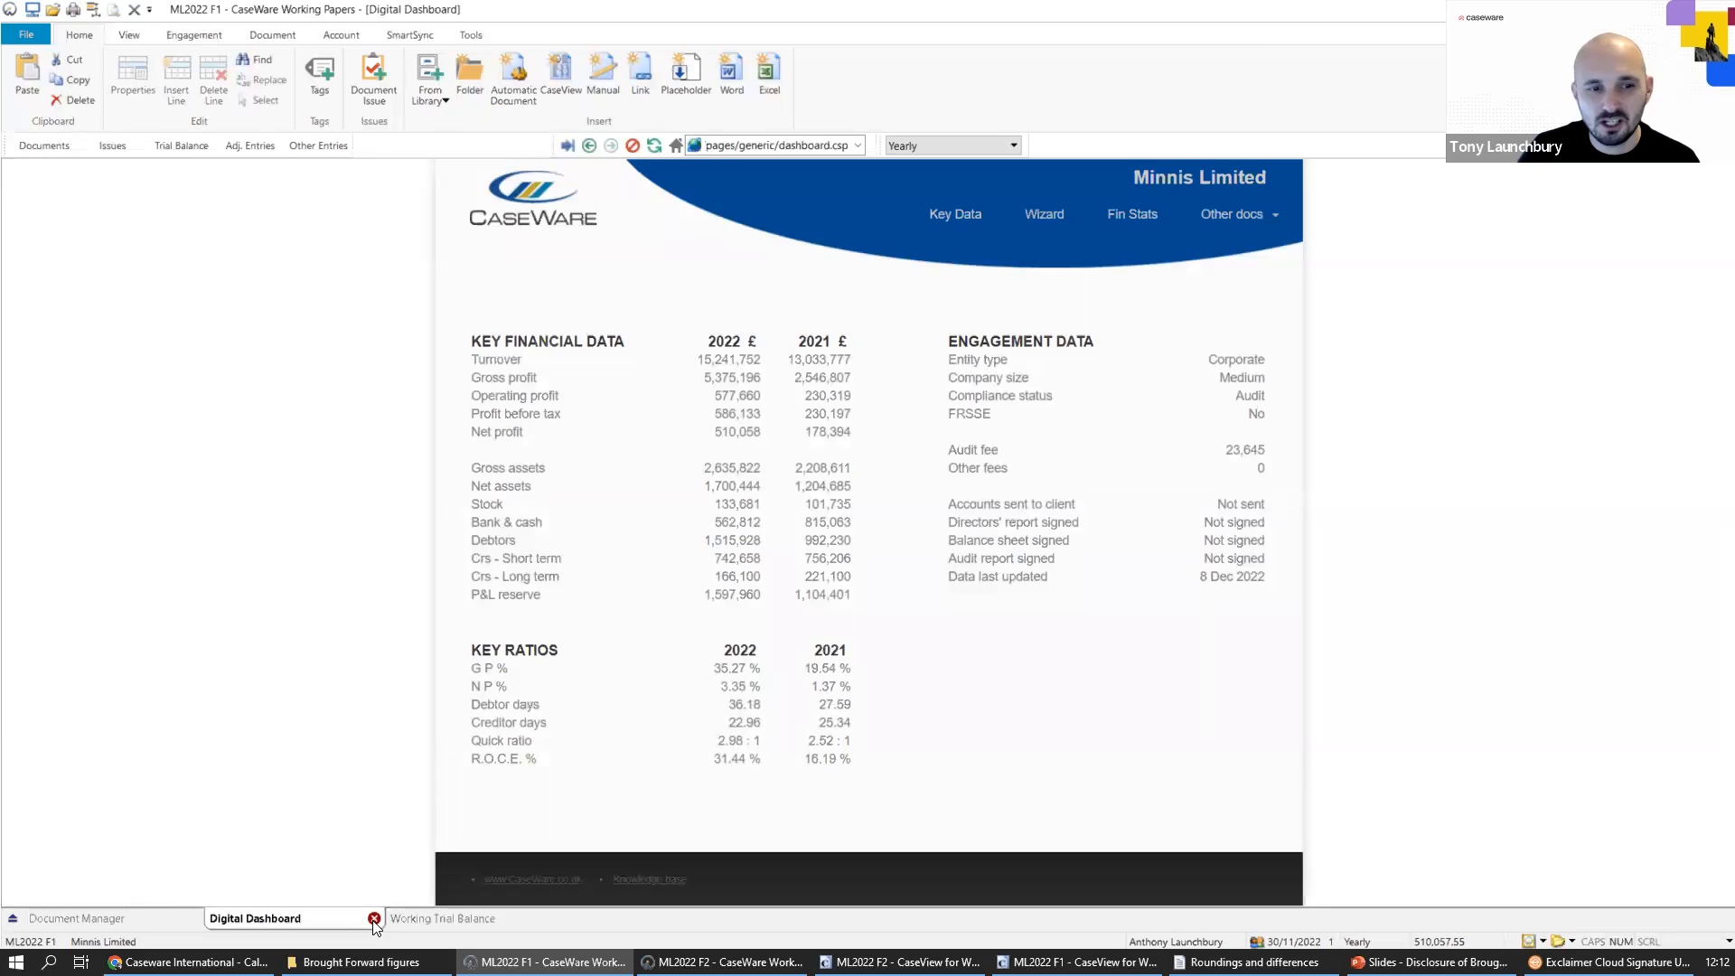
pyautogui.click(373, 918)
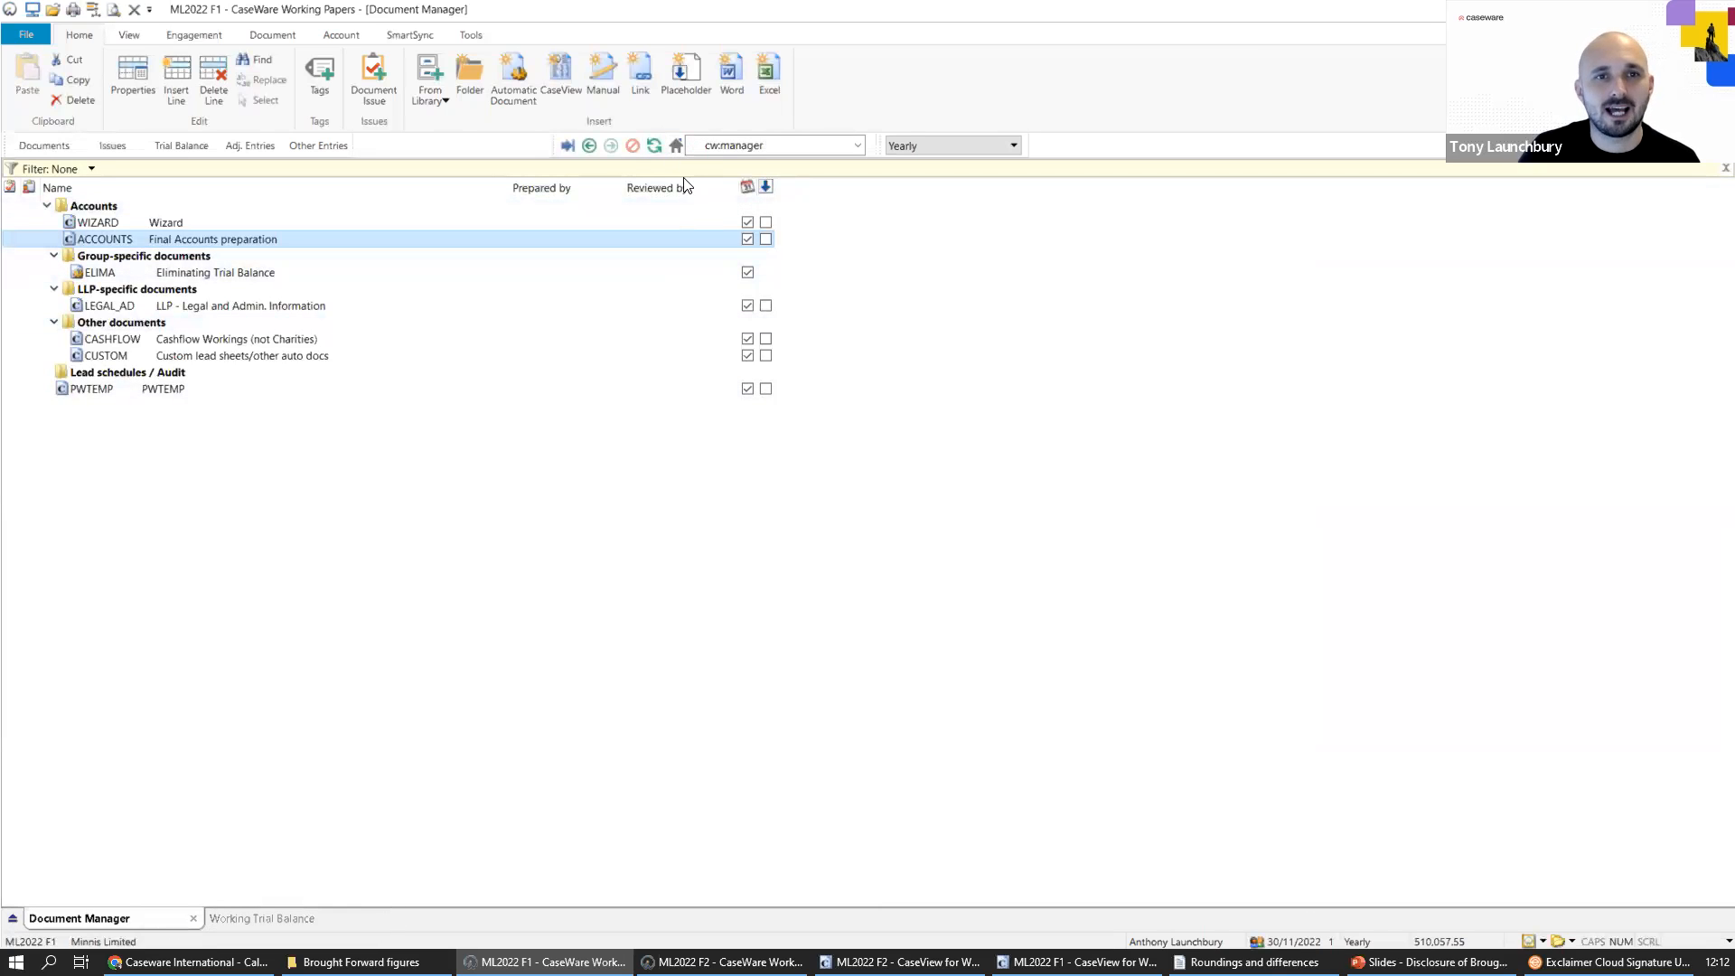
pyautogui.click(676, 146)
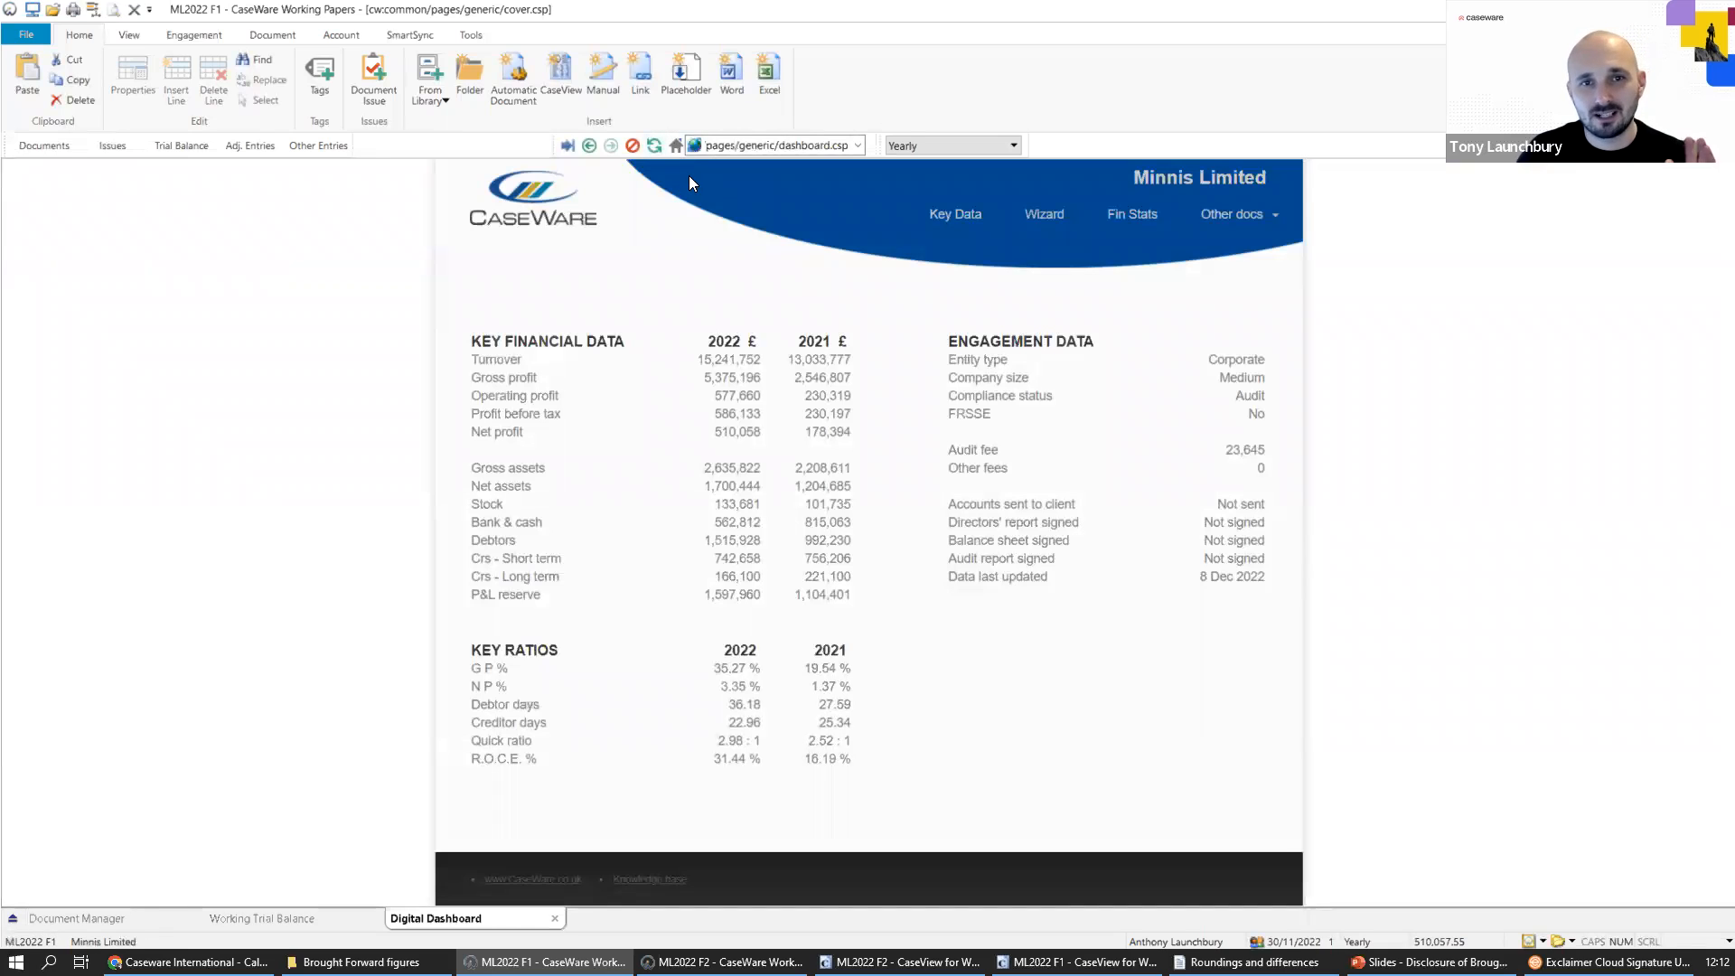
pyautogui.click(1271, 215)
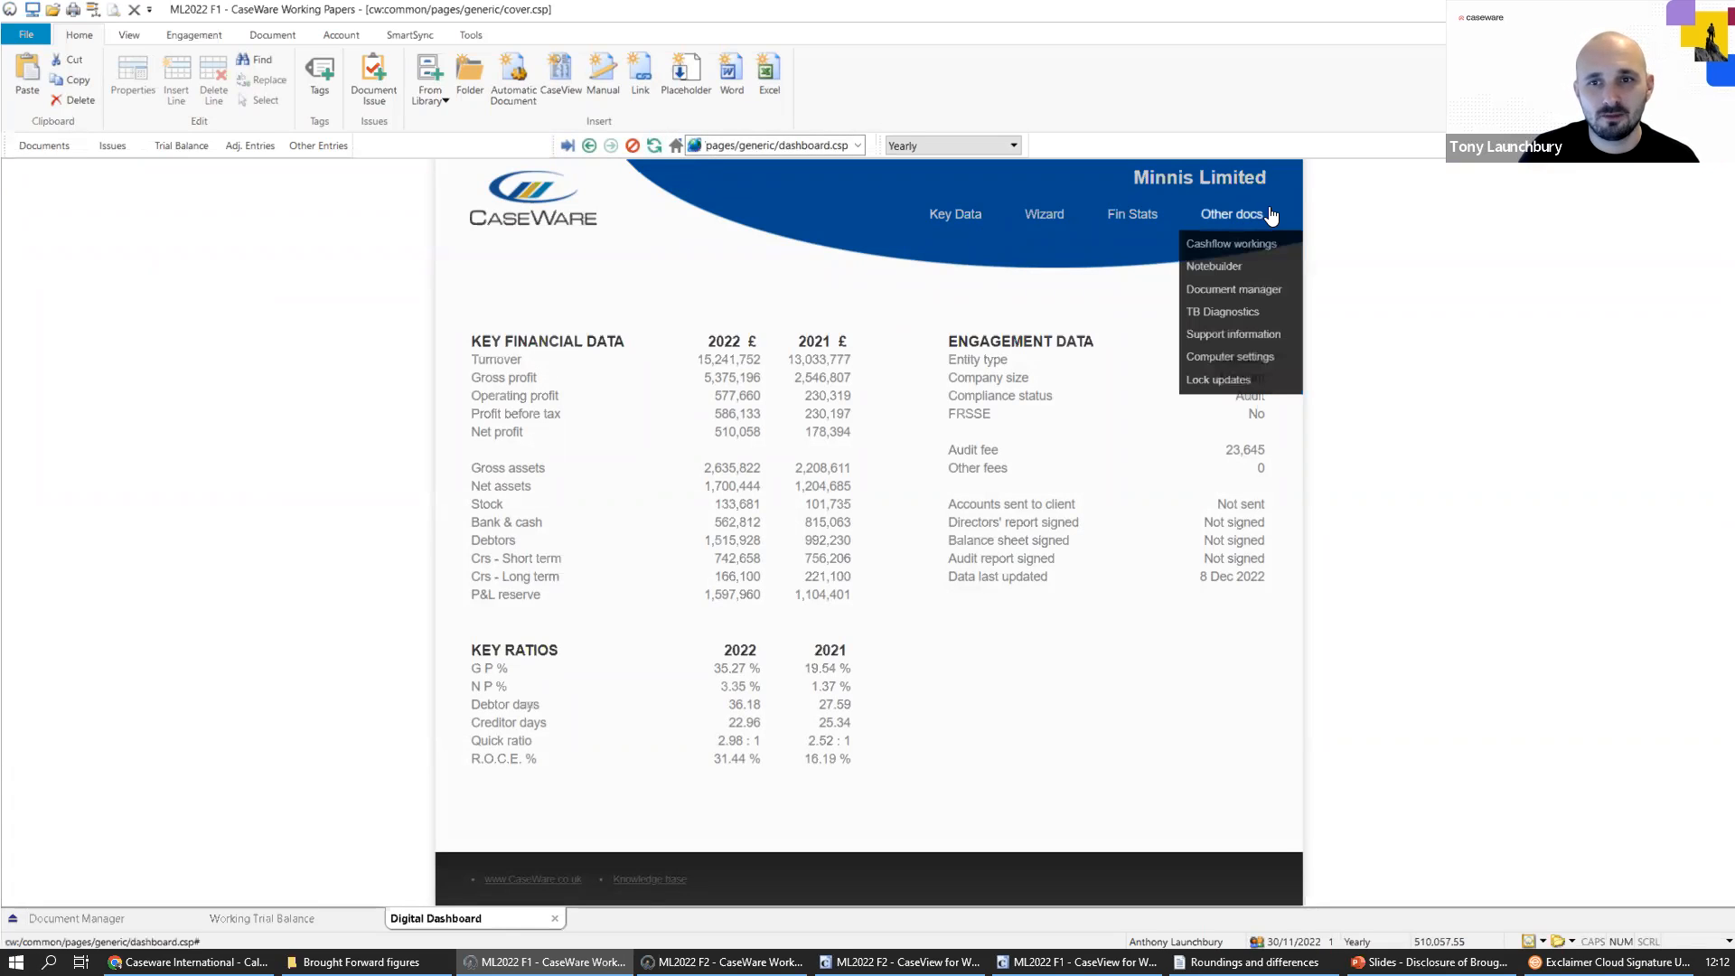
pyautogui.click(1229, 311)
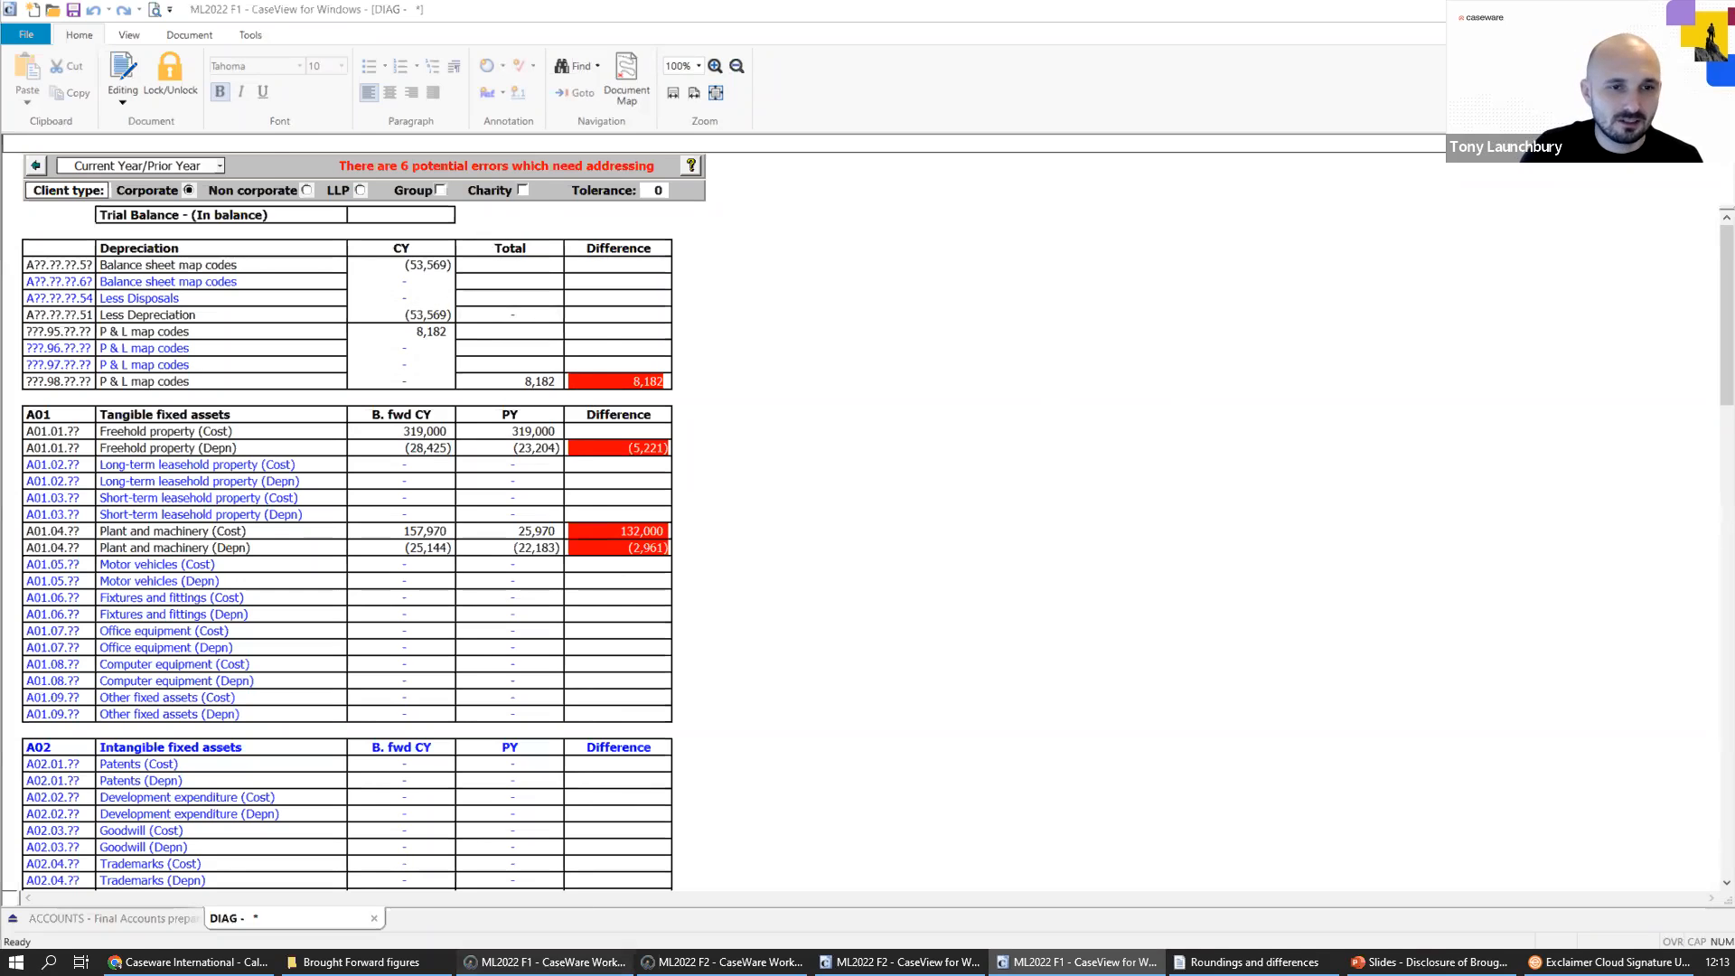
# Check the Freehold property and Plant/Machinery depreciation transactions in the working trial balance against the TB Diagnostics document.
pyautogui.click(543, 961)
pyautogui.click(174, 146)
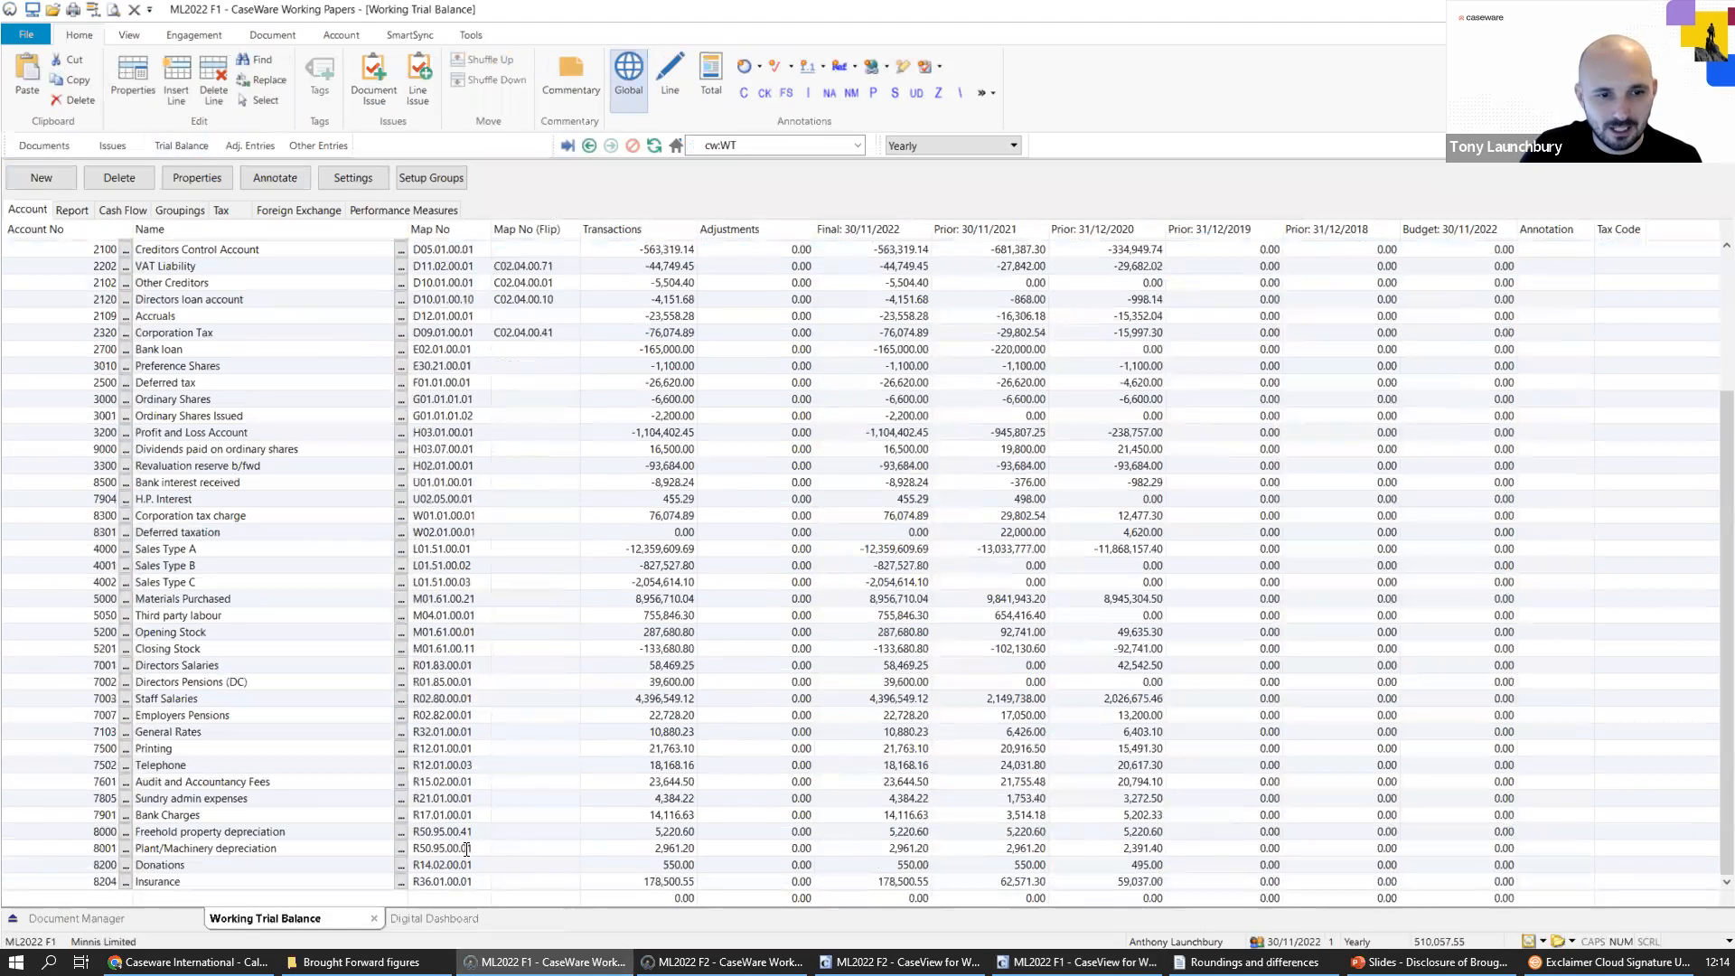
pyautogui.click(685, 838)
pyautogui.moveTo(685, 833); pyautogui.dragTo(692, 850)
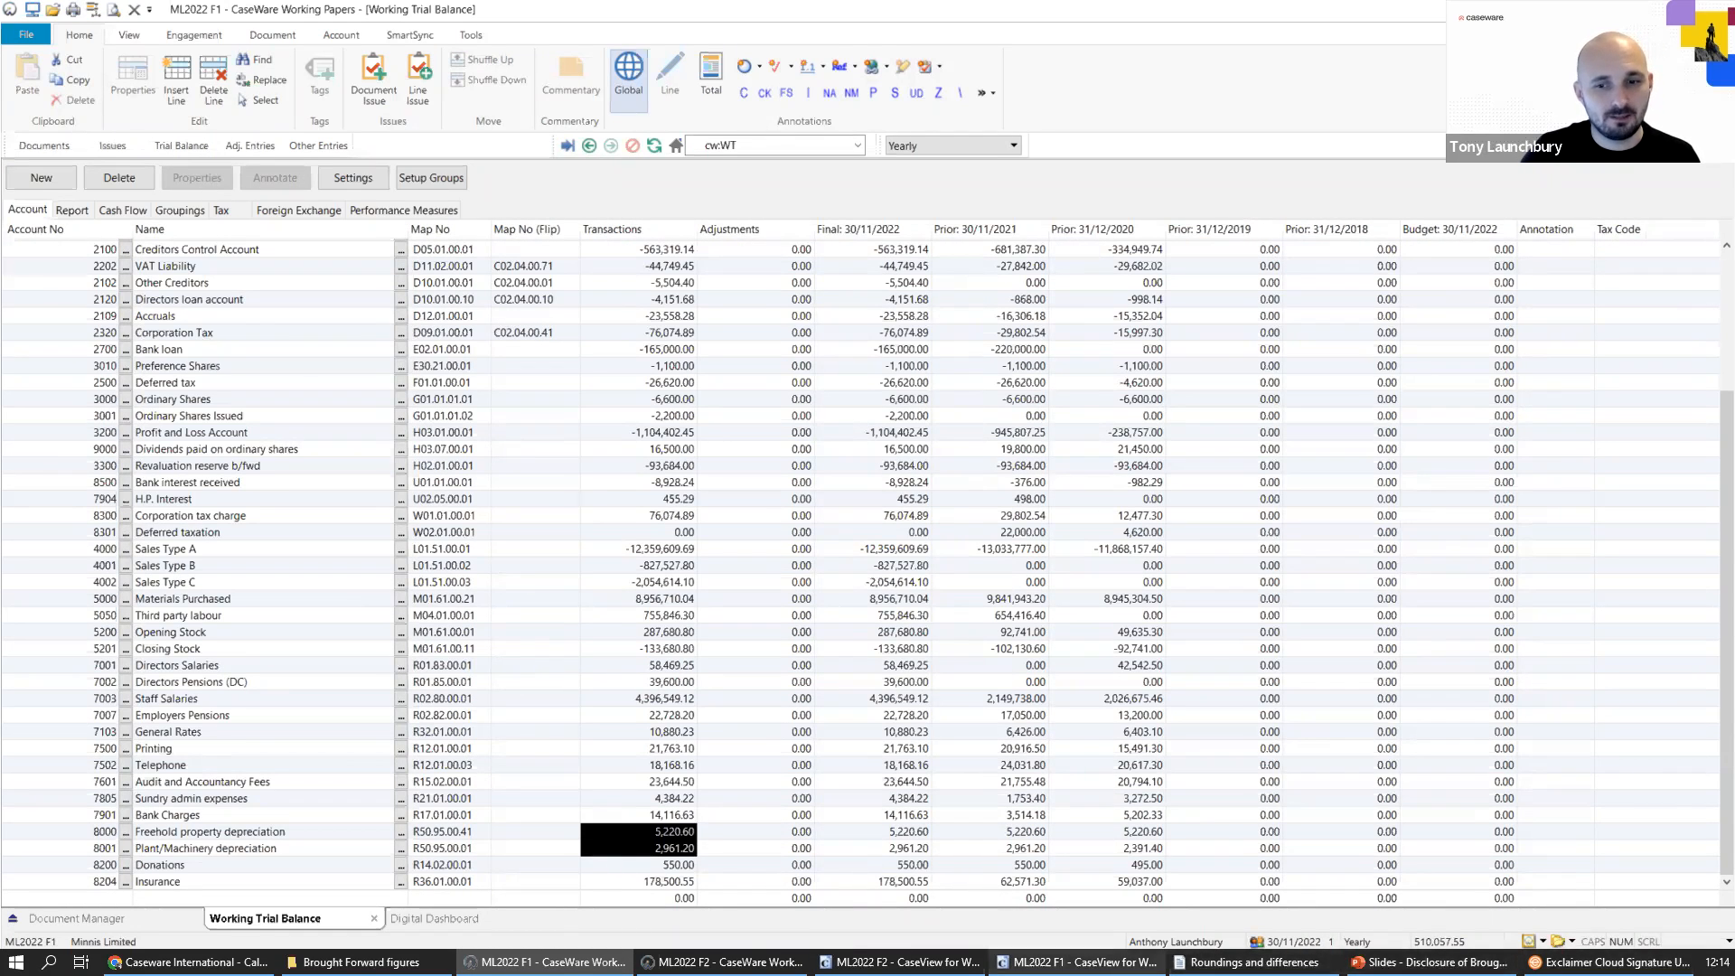
pyautogui.click(1076, 961)
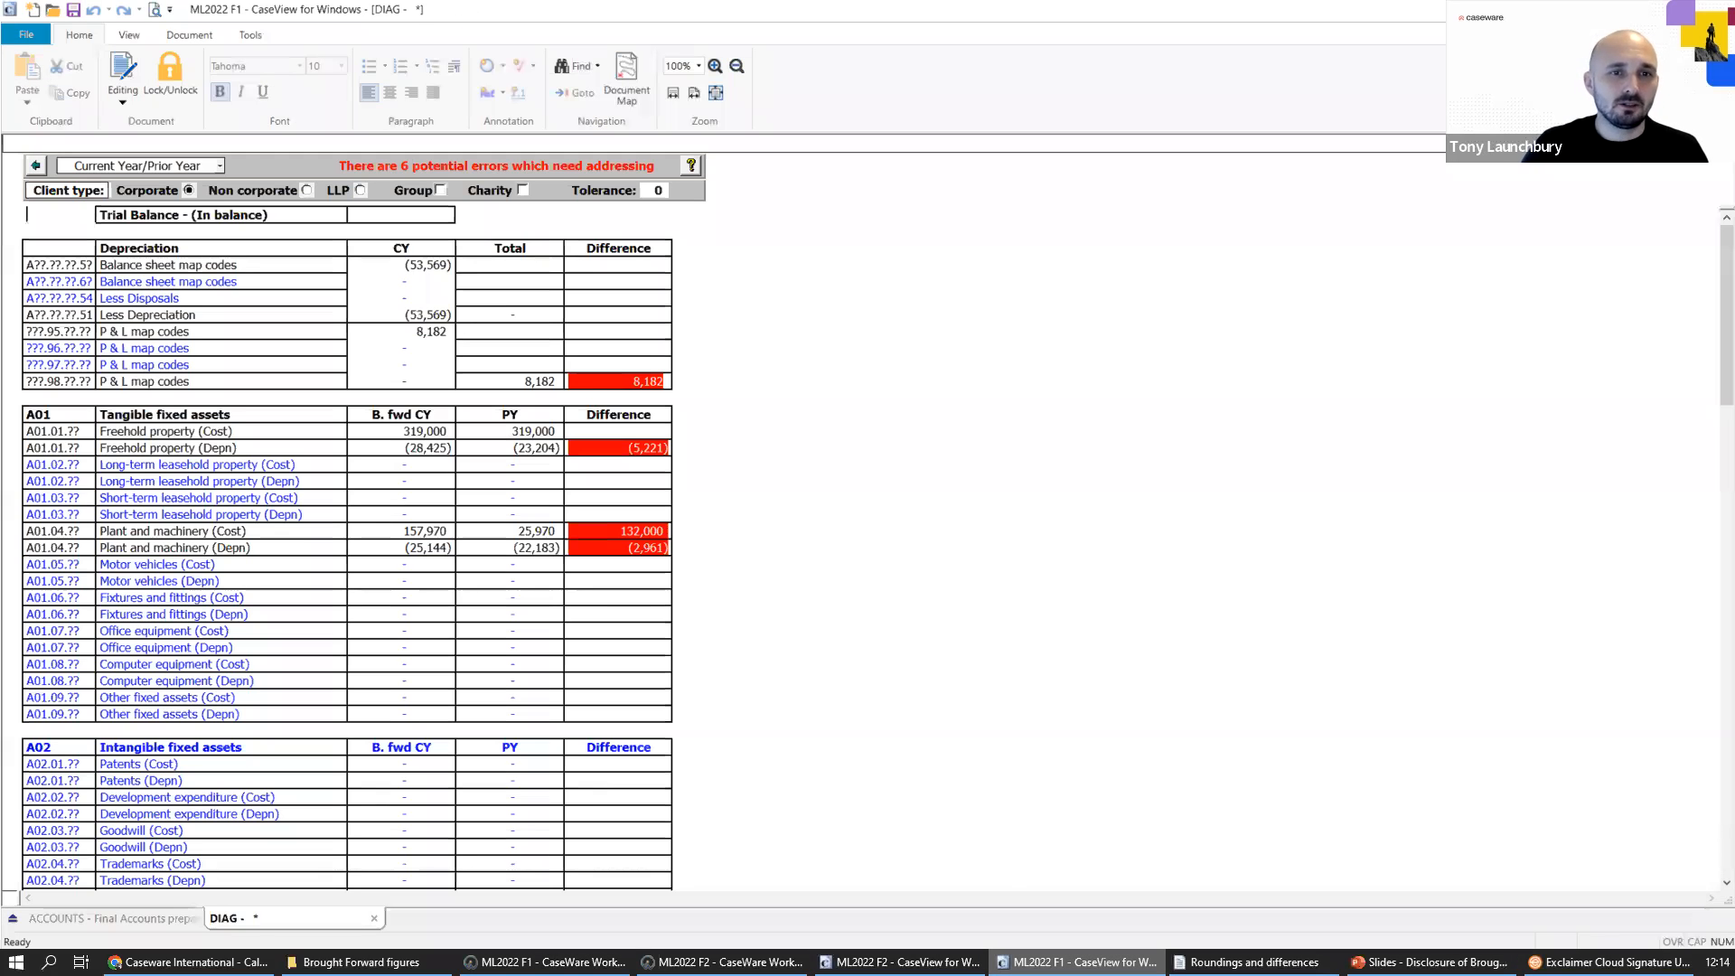
# Examine the brought-forward differences for Freehold property and for Plant and machinery cost and depreciation in the TB Diagnostics document.
pyautogui.moveTo(636, 391)
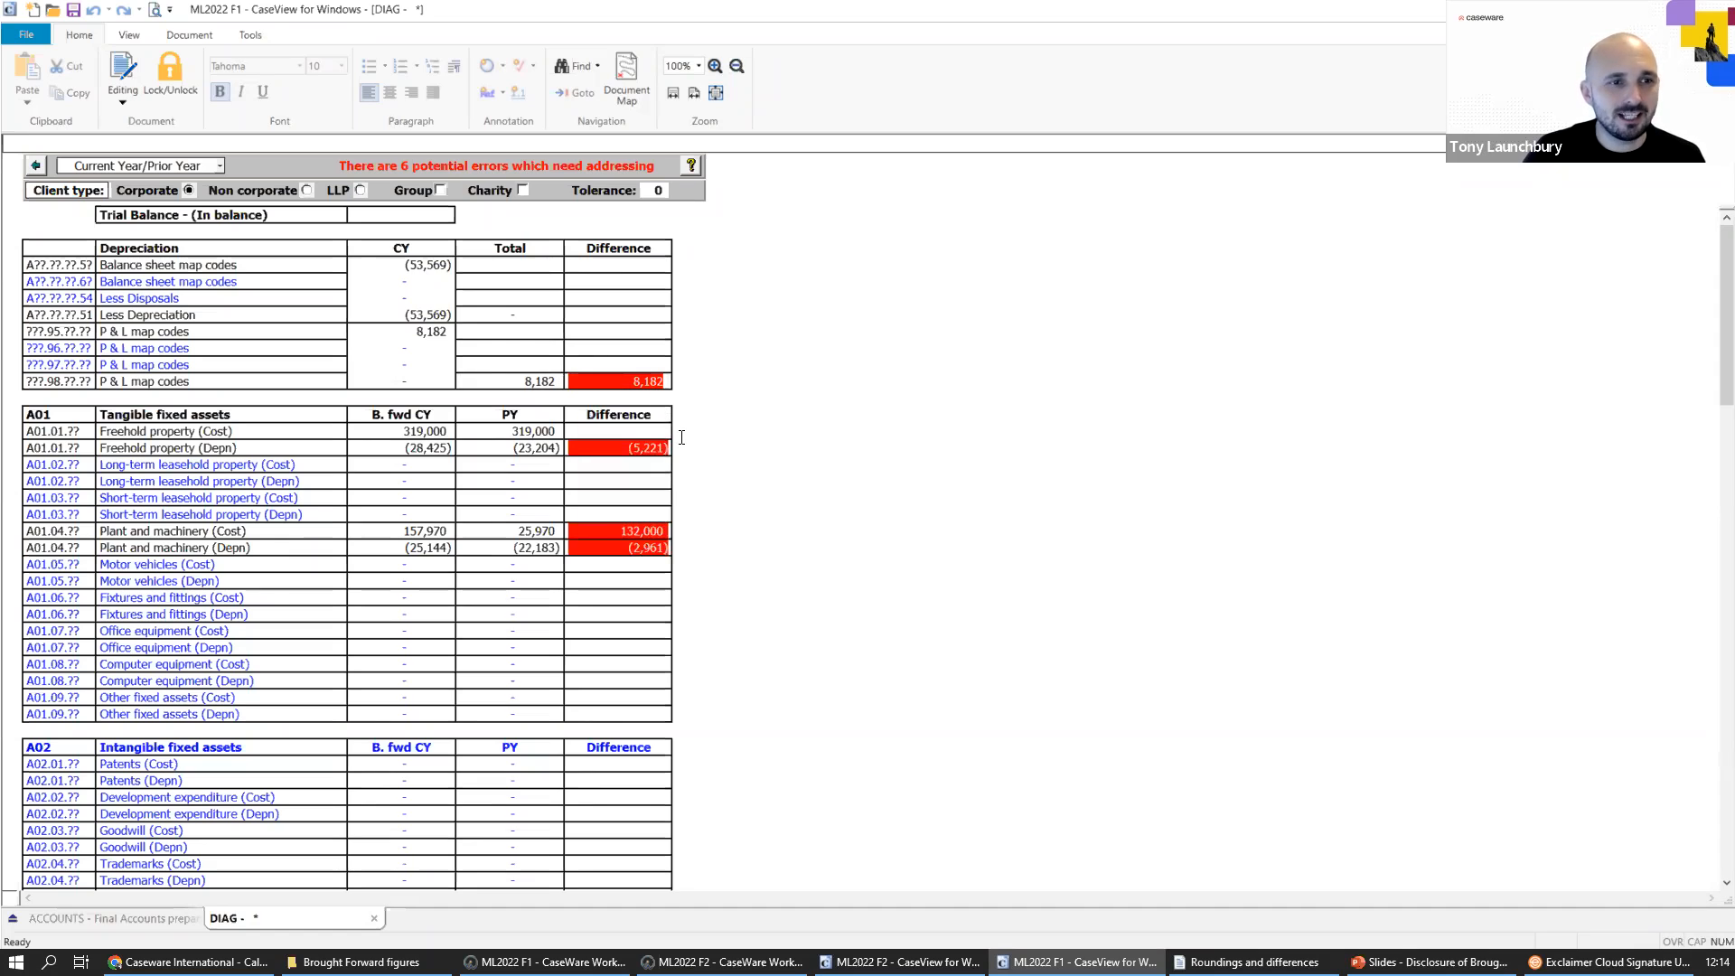
pyautogui.scroll(-1, 690, 449)
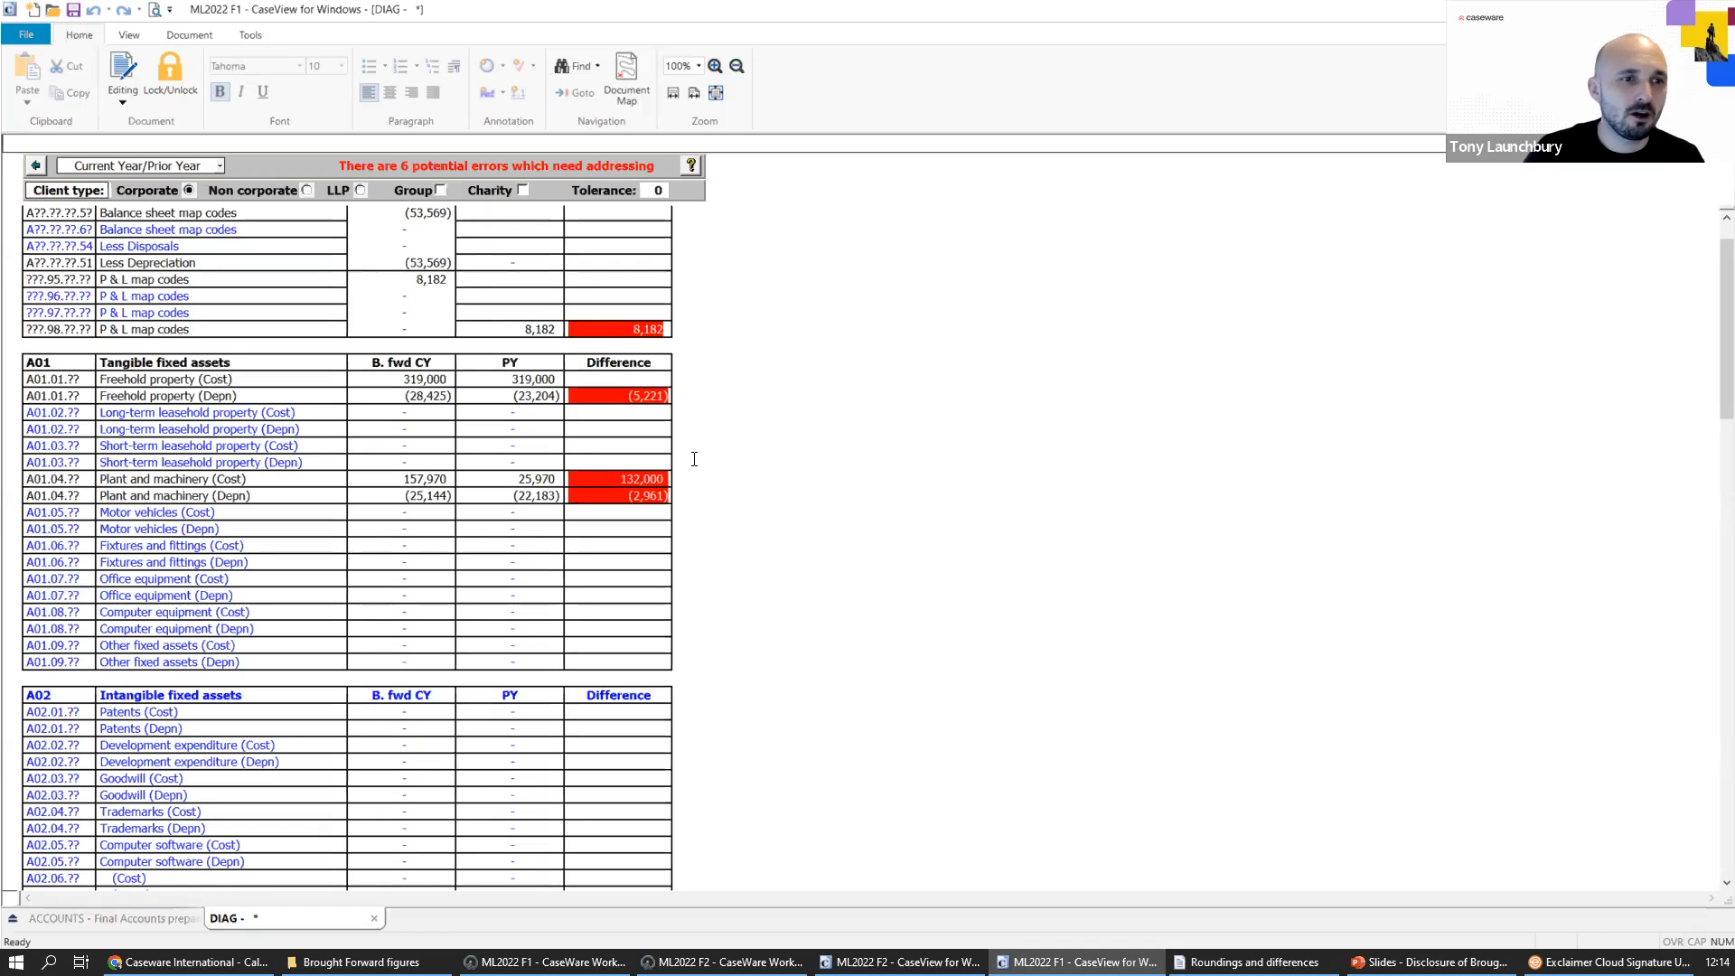
pyautogui.moveTo(612, 404)
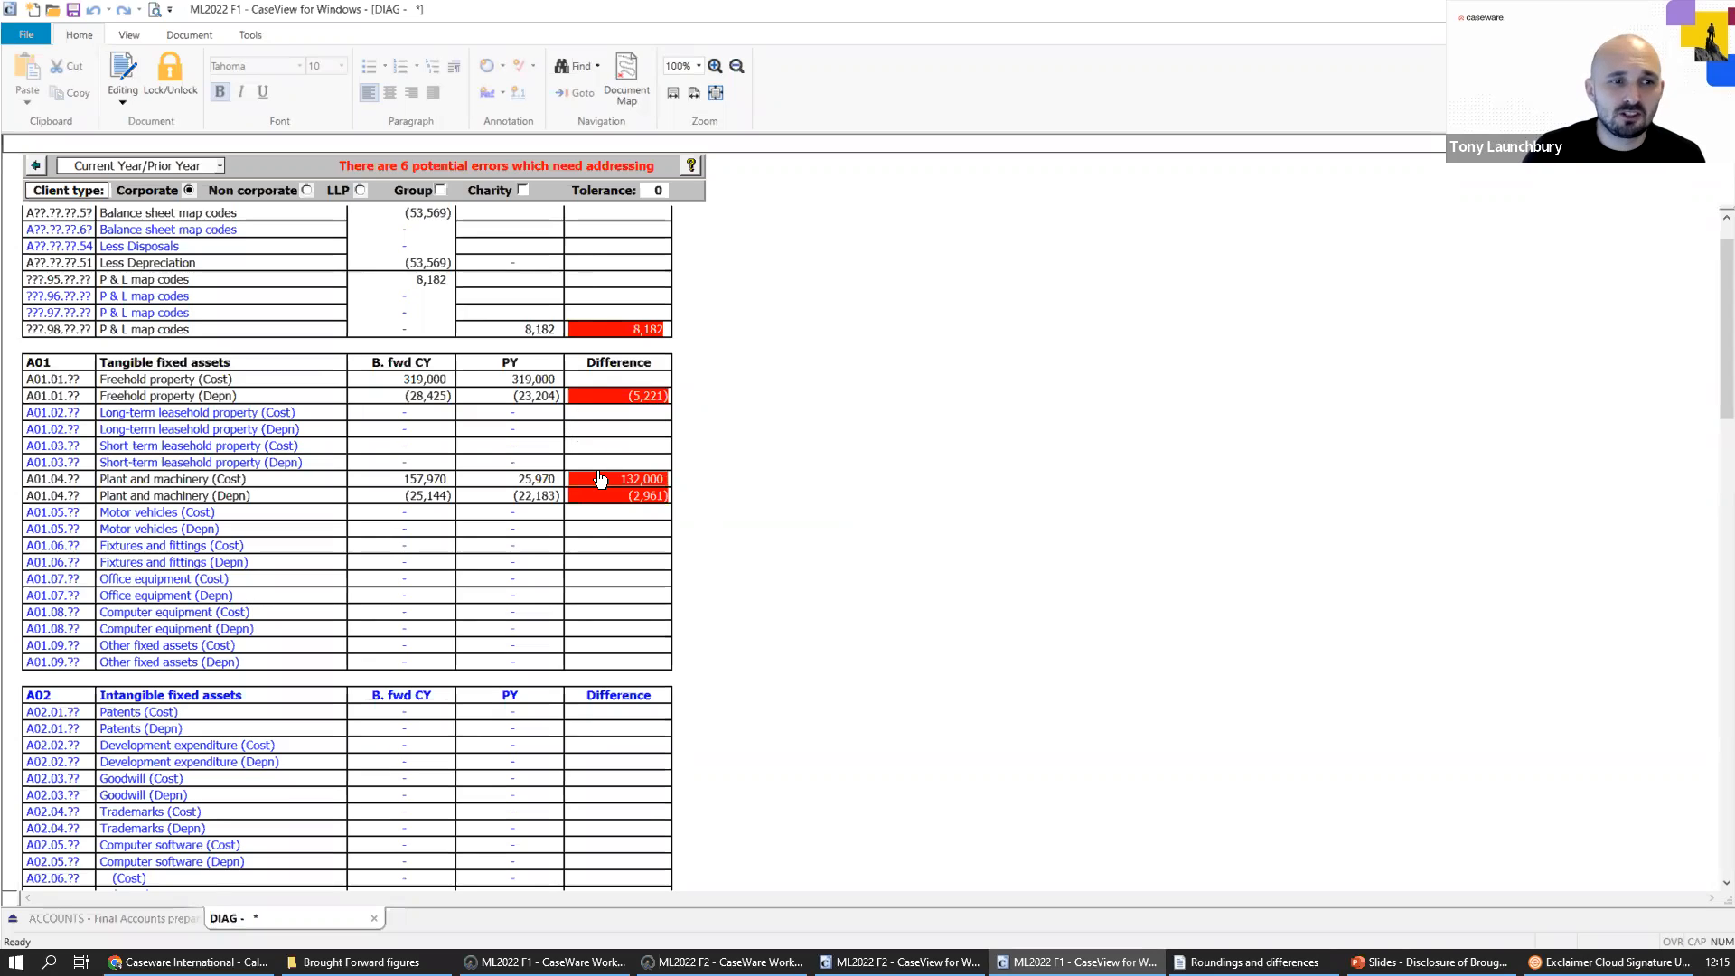
pyautogui.moveTo(610, 489)
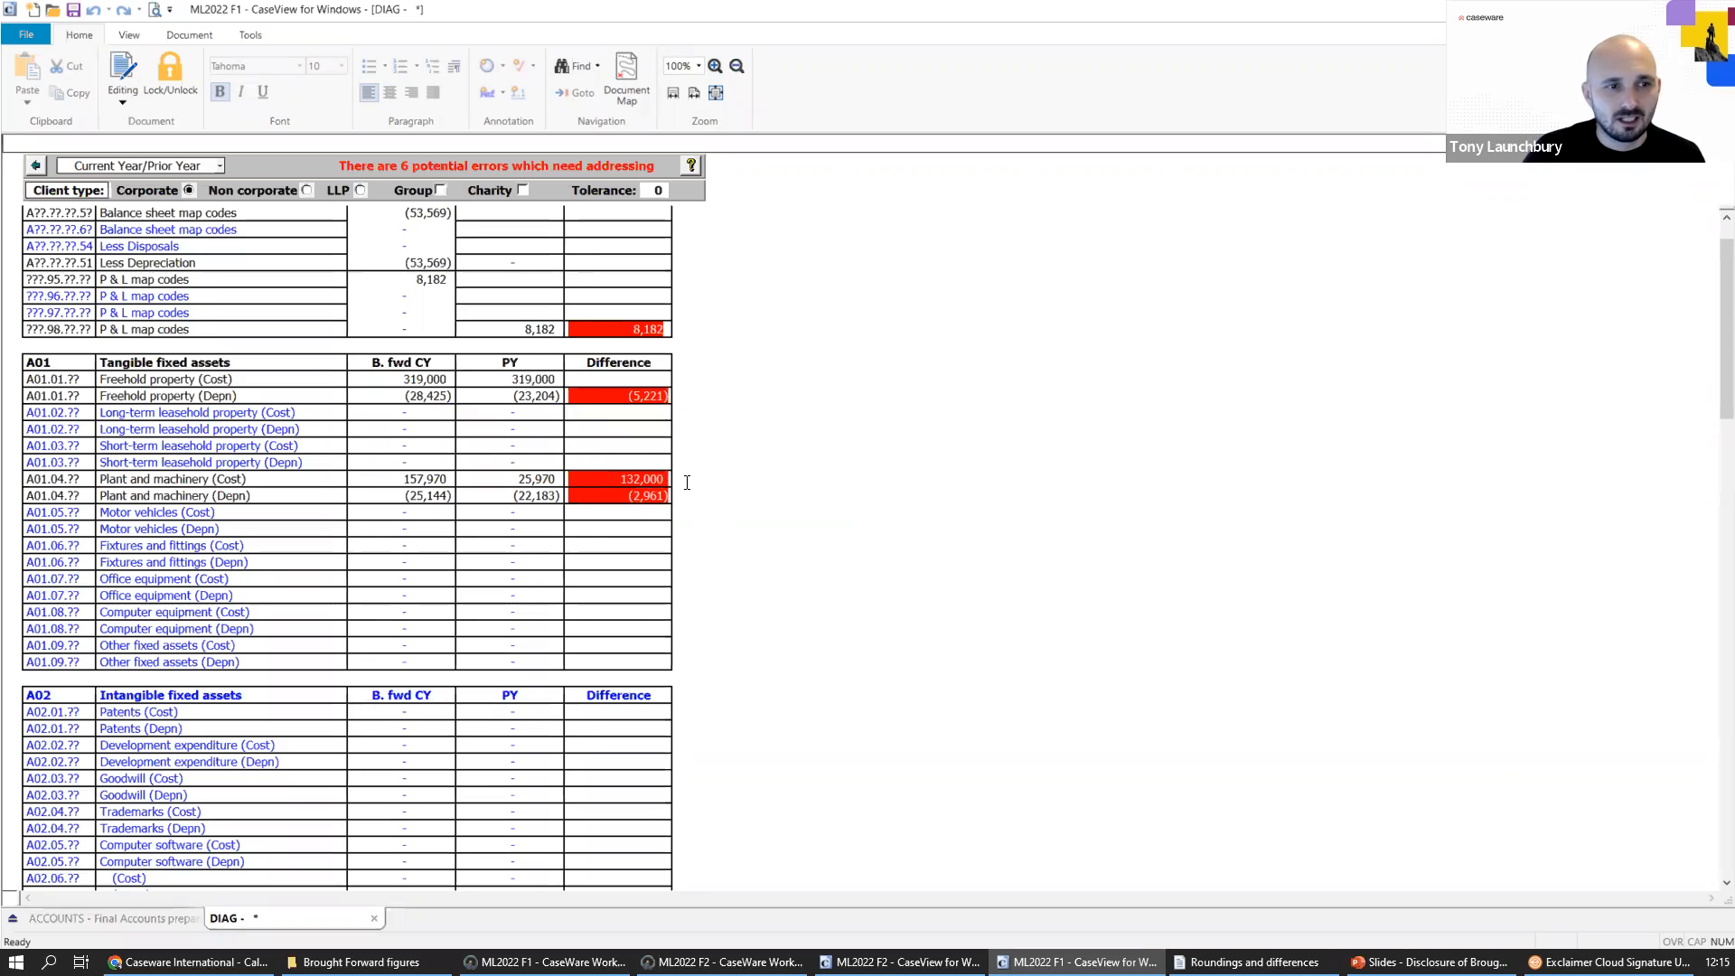
pyautogui.moveTo(655, 494); pyautogui.dragTo(263, 482)
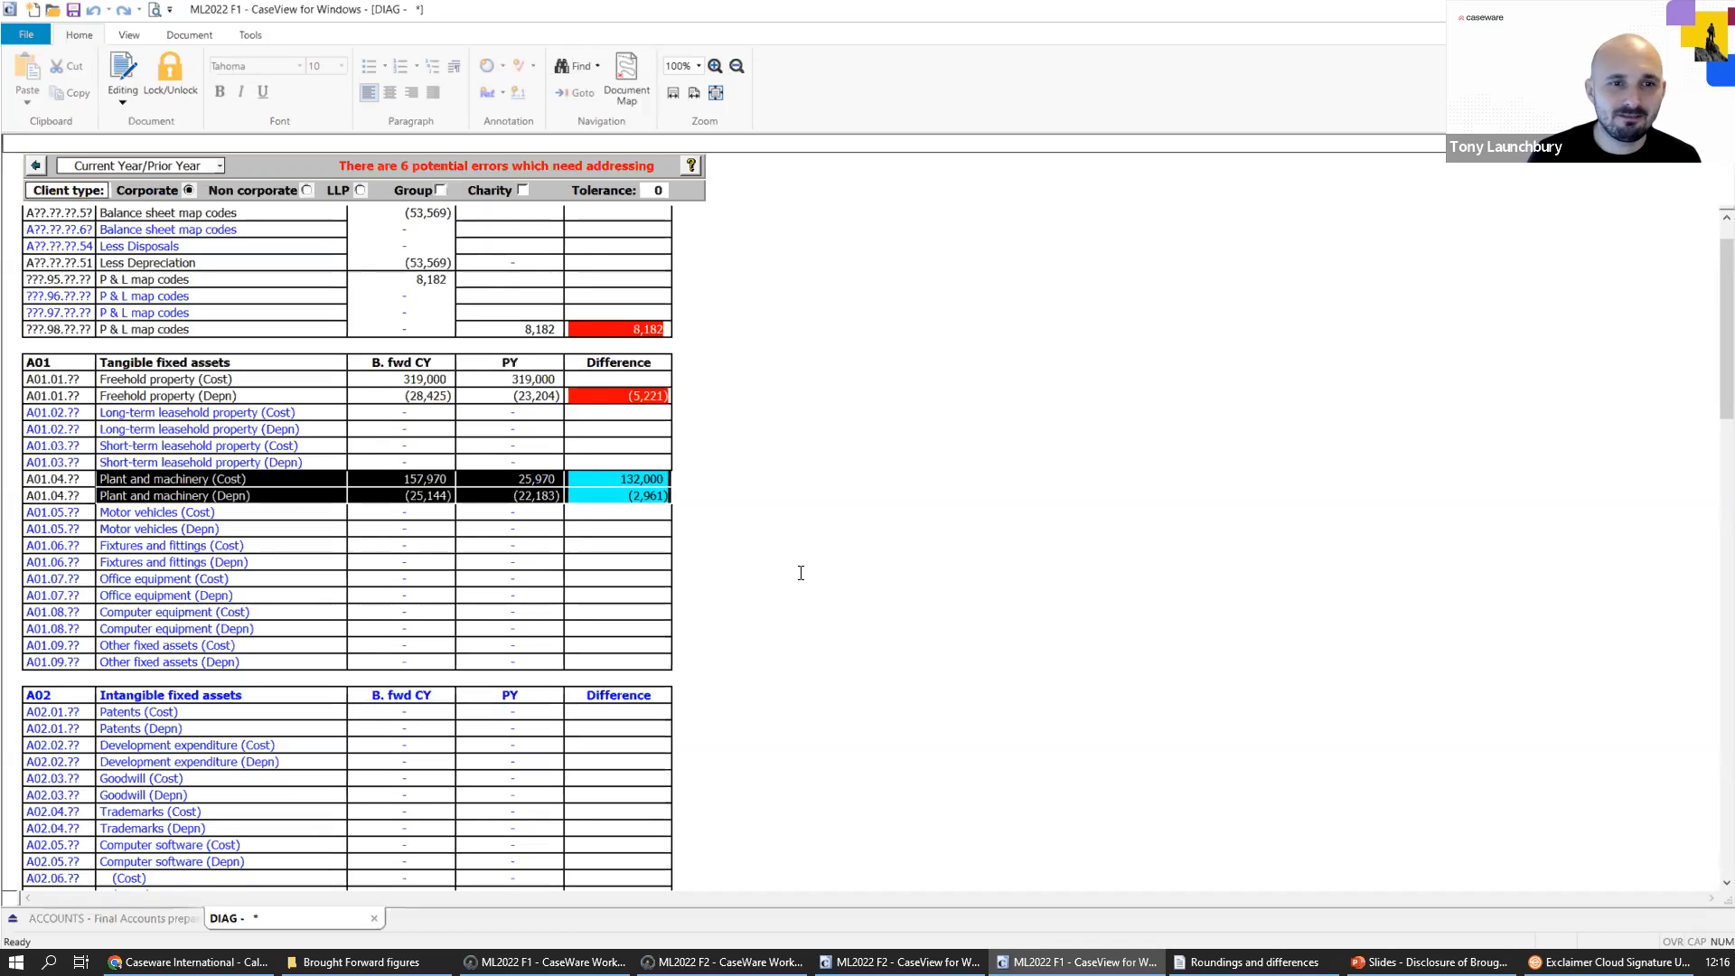
pyautogui.click(800, 573)
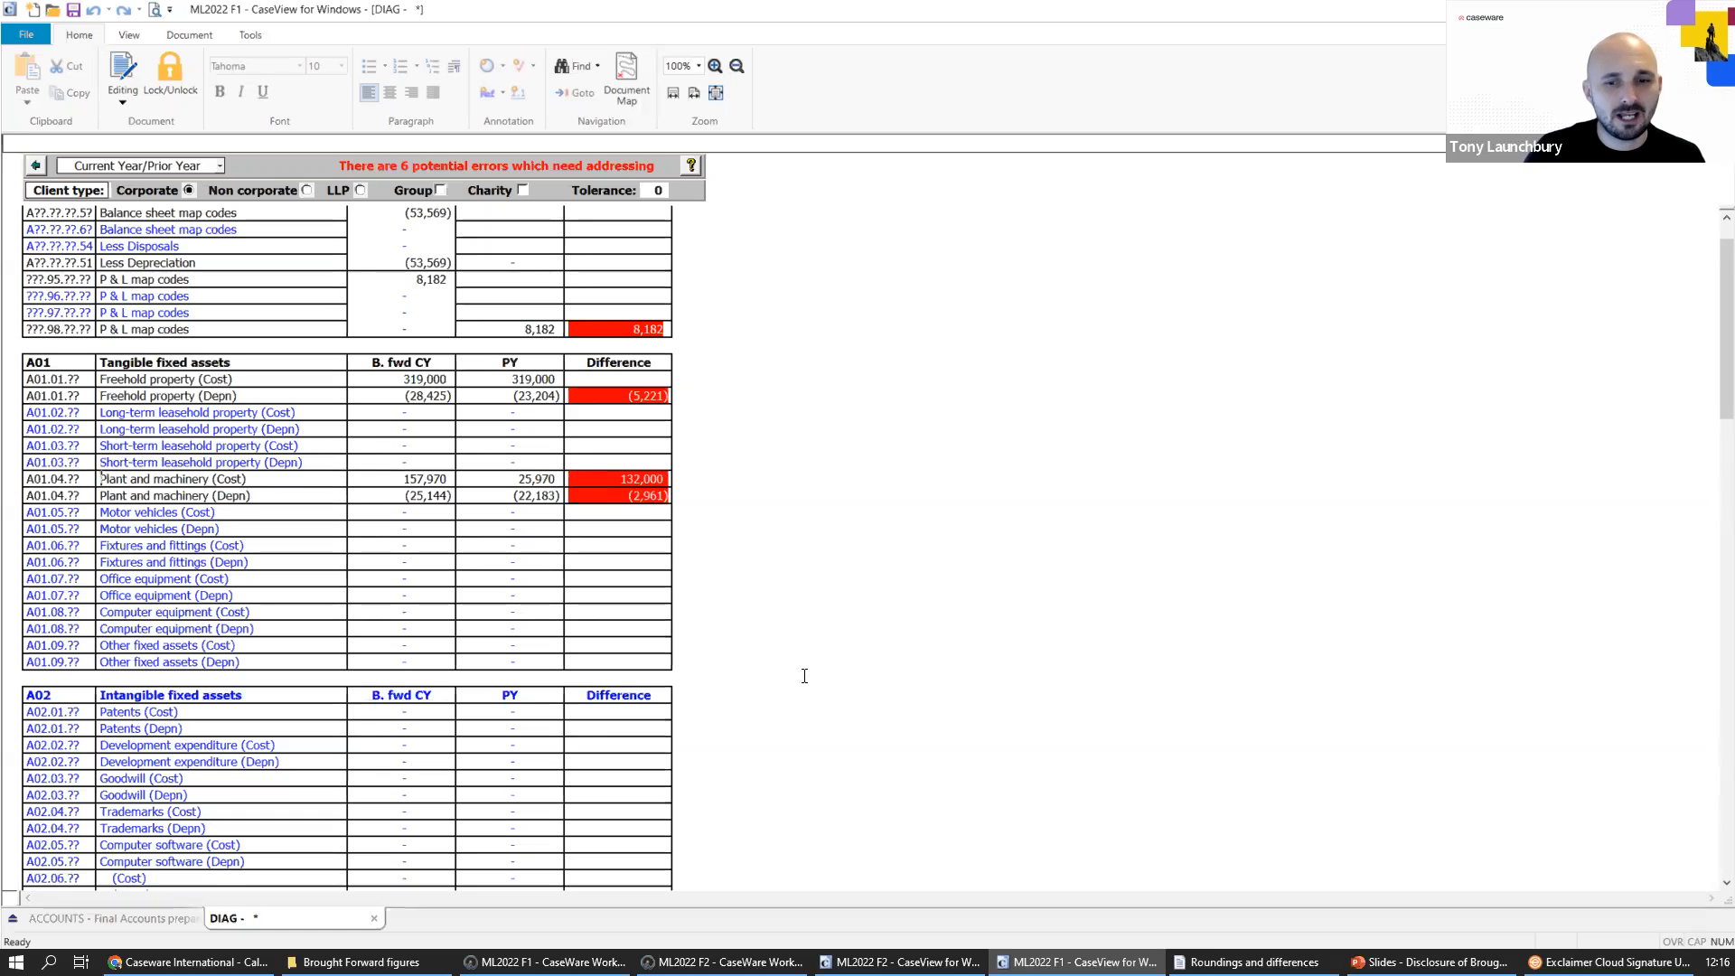
# Return to the ML2022 F1 Final Accounts document and go to the Tangible fixed assets note's net book value difference.
pyautogui.click(900, 962)
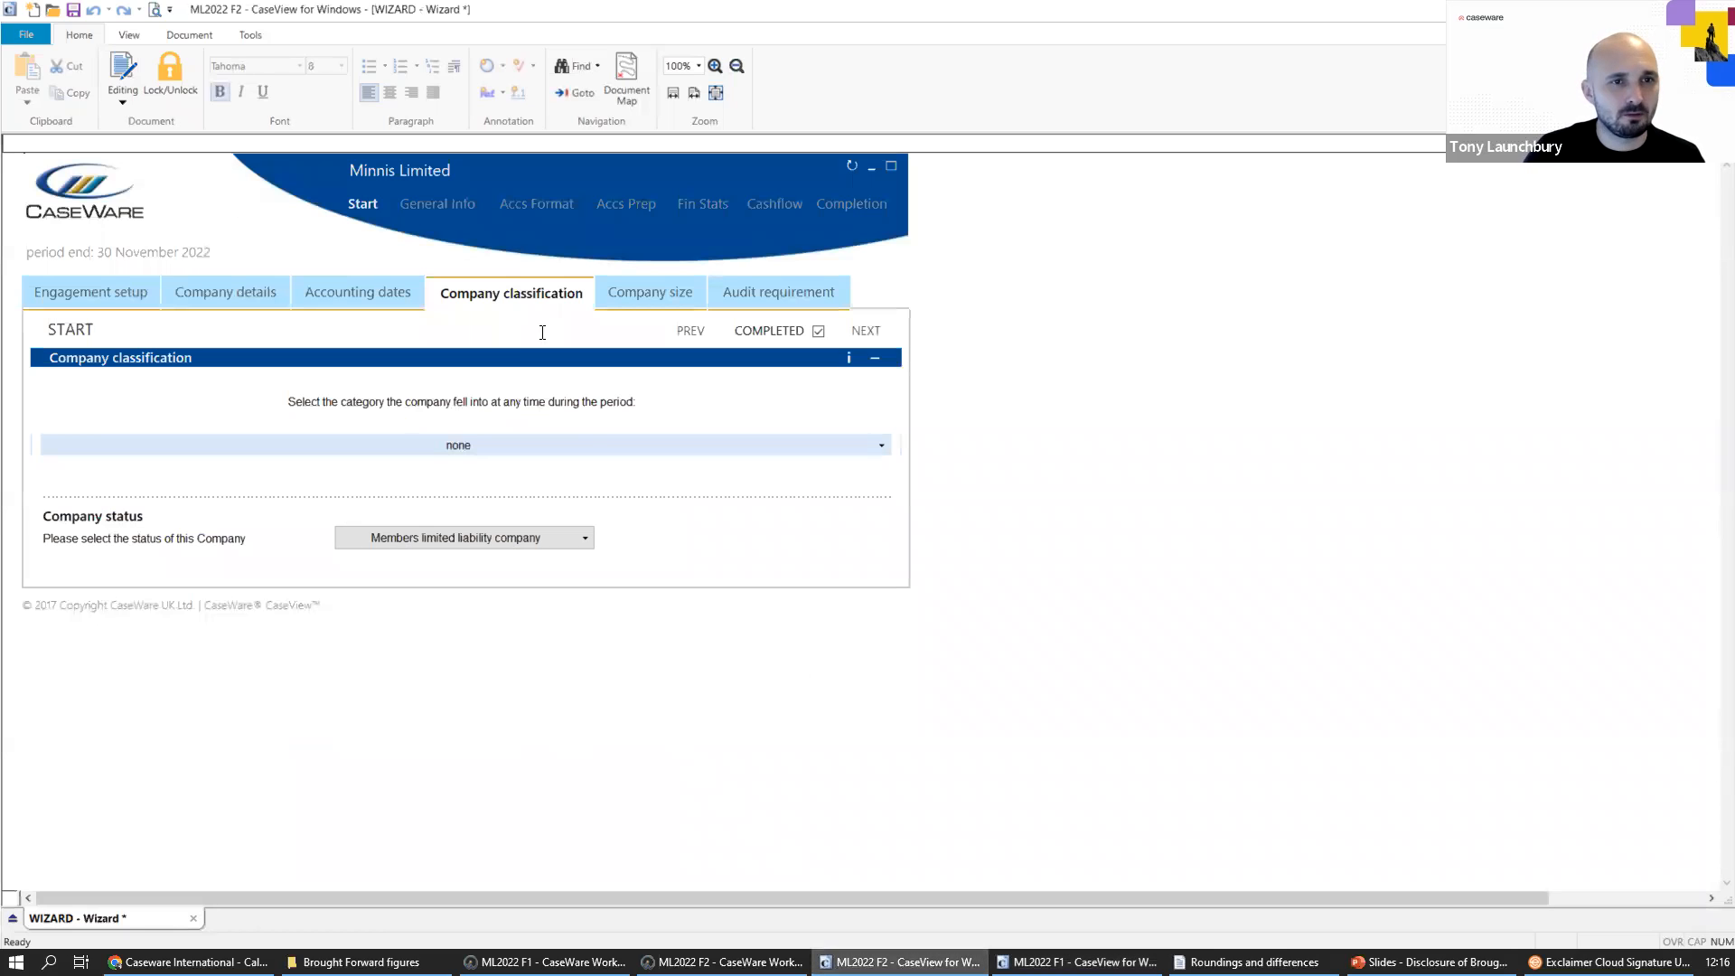
pyautogui.click(1075, 962)
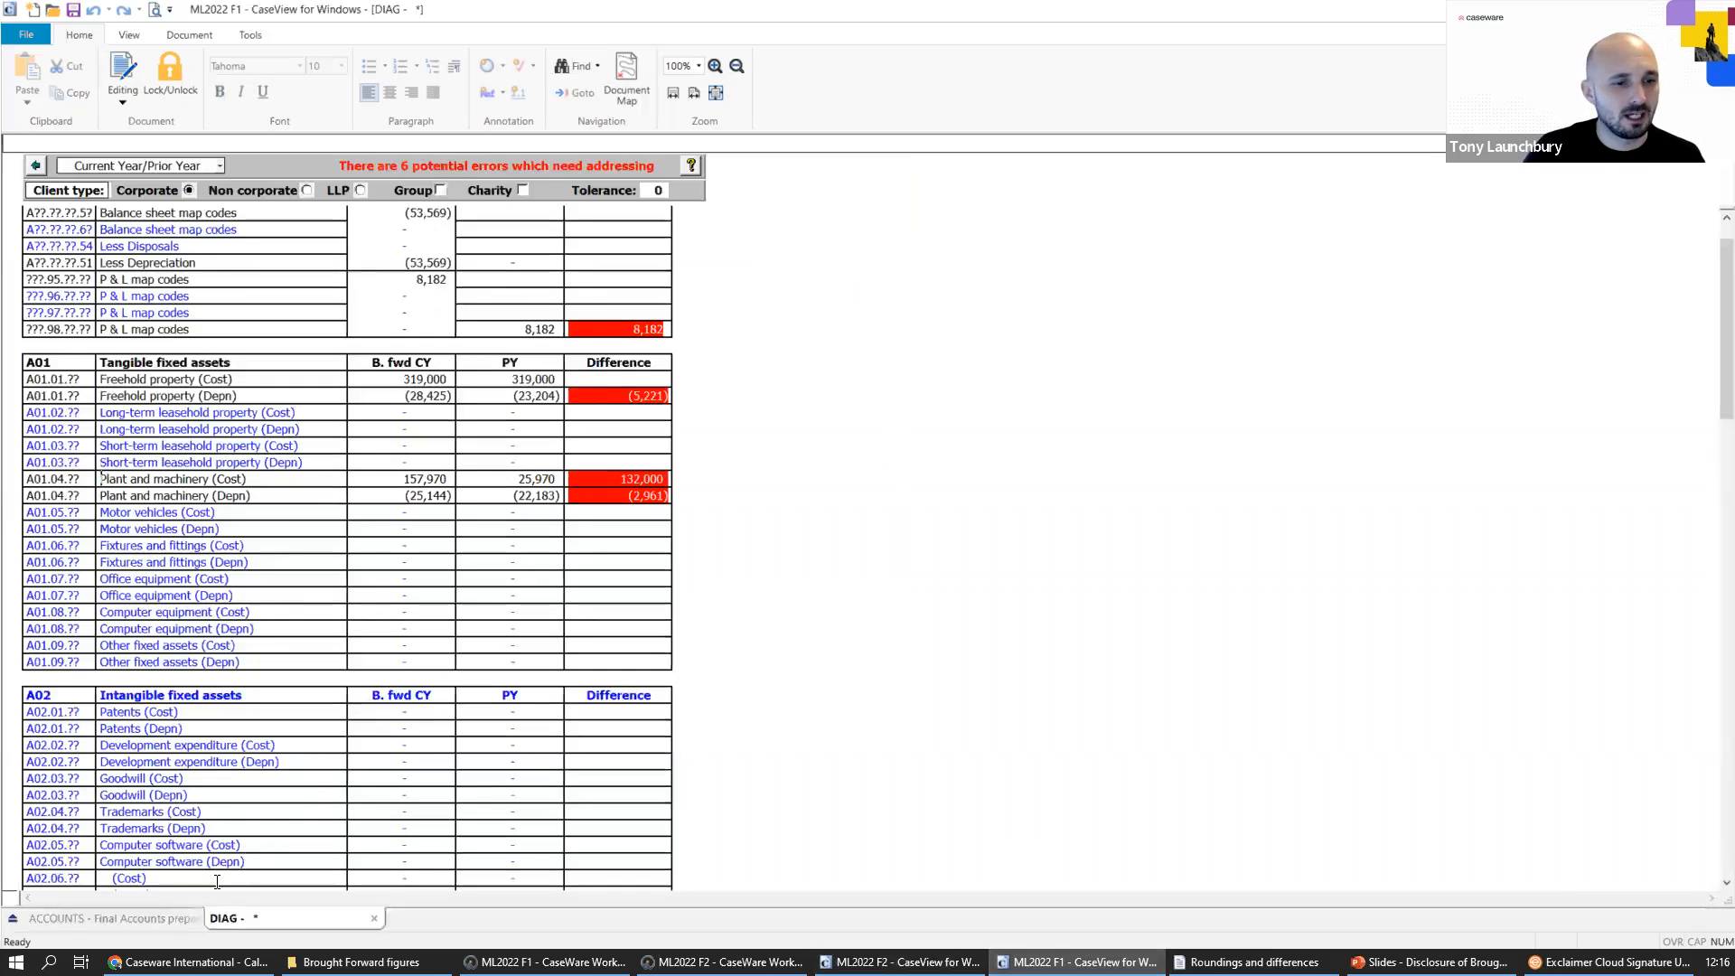
pyautogui.click(177, 916)
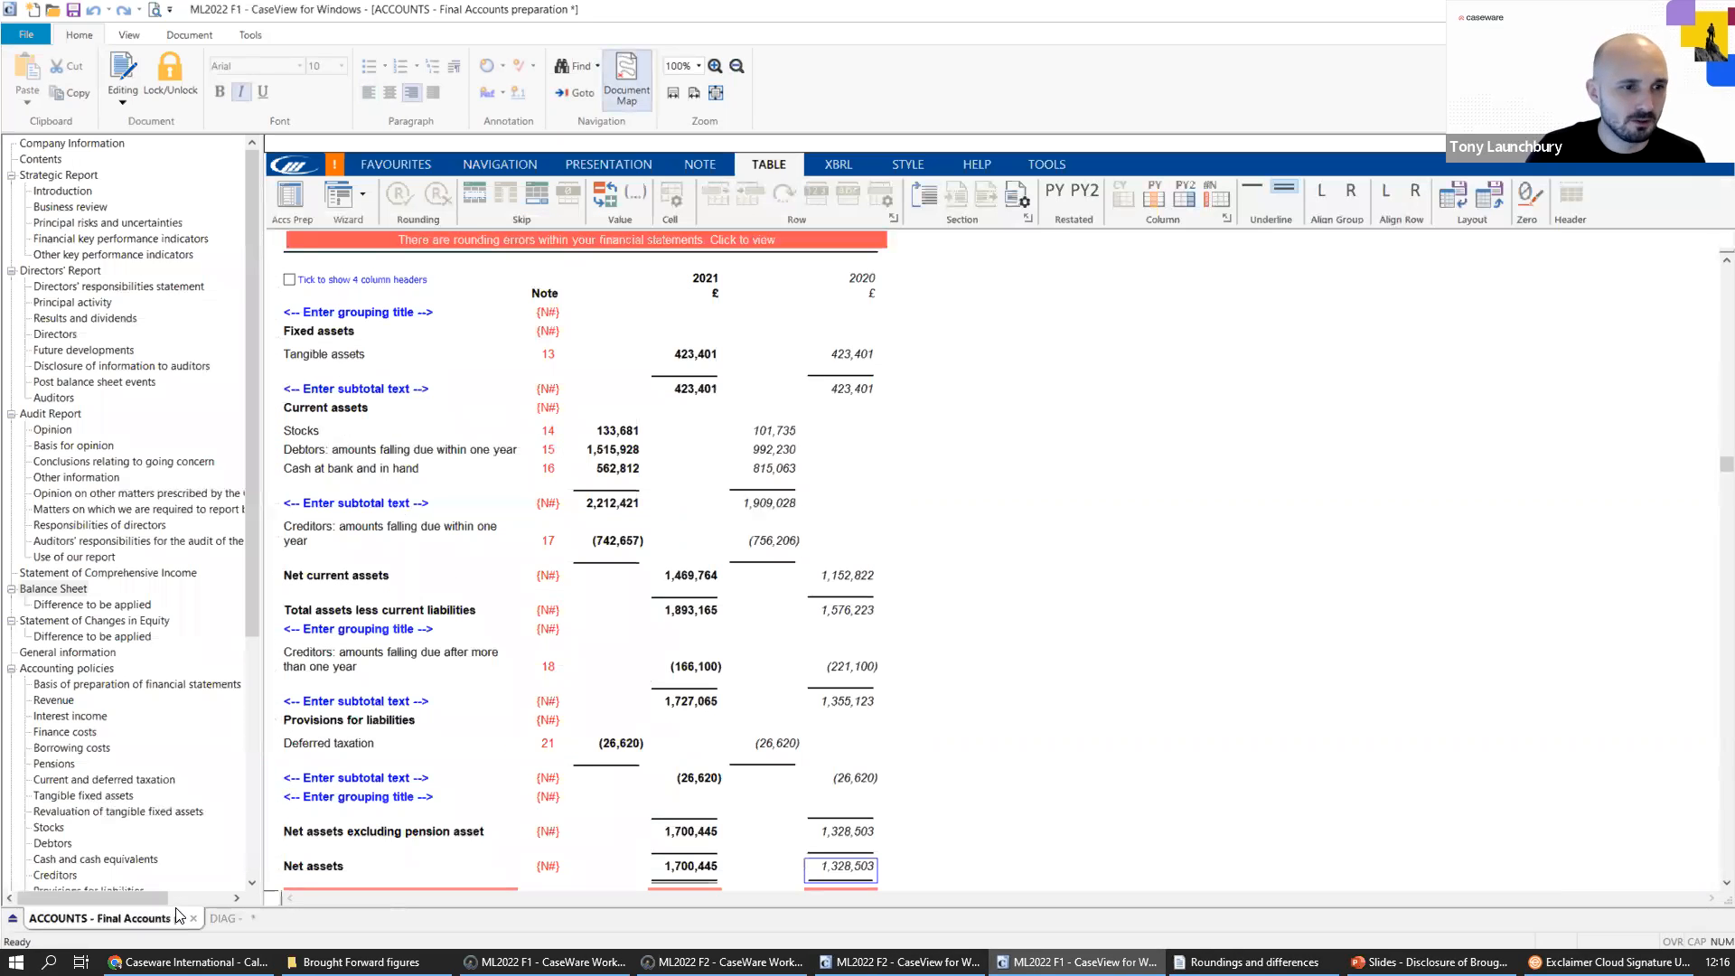
pyautogui.scroll(-5, 104, 838)
pyautogui.scroll(-2, 104, 838)
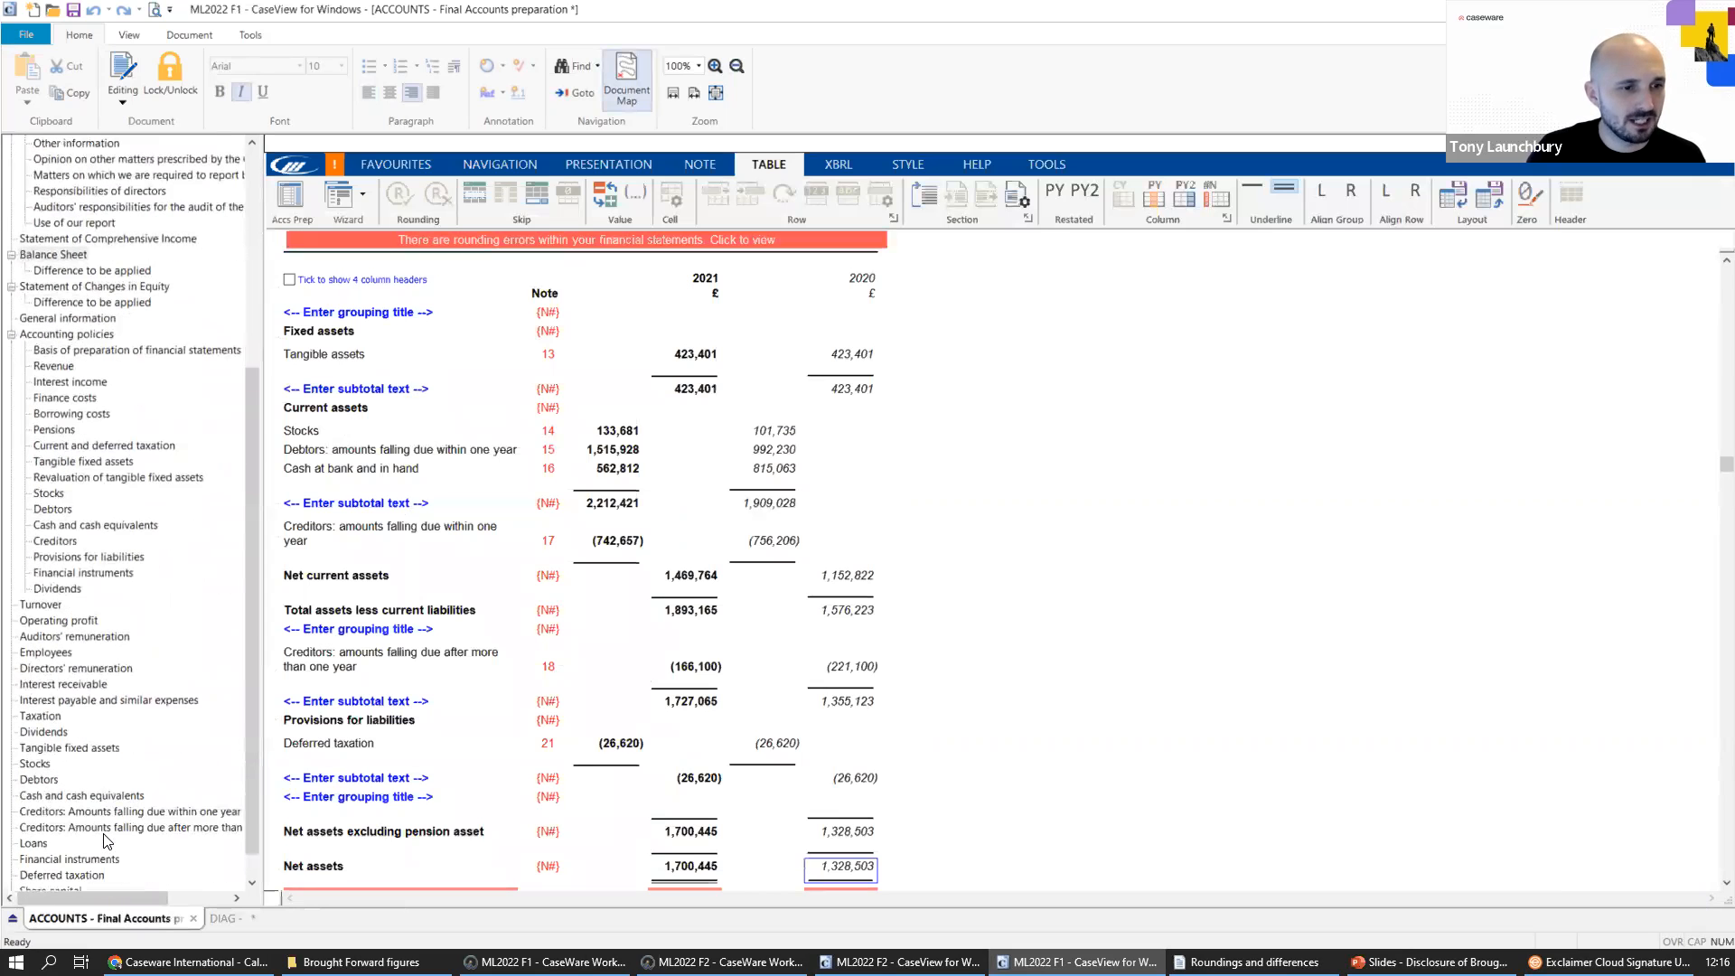
pyautogui.click(109, 750)
pyautogui.scroll(-5, 503, 747)
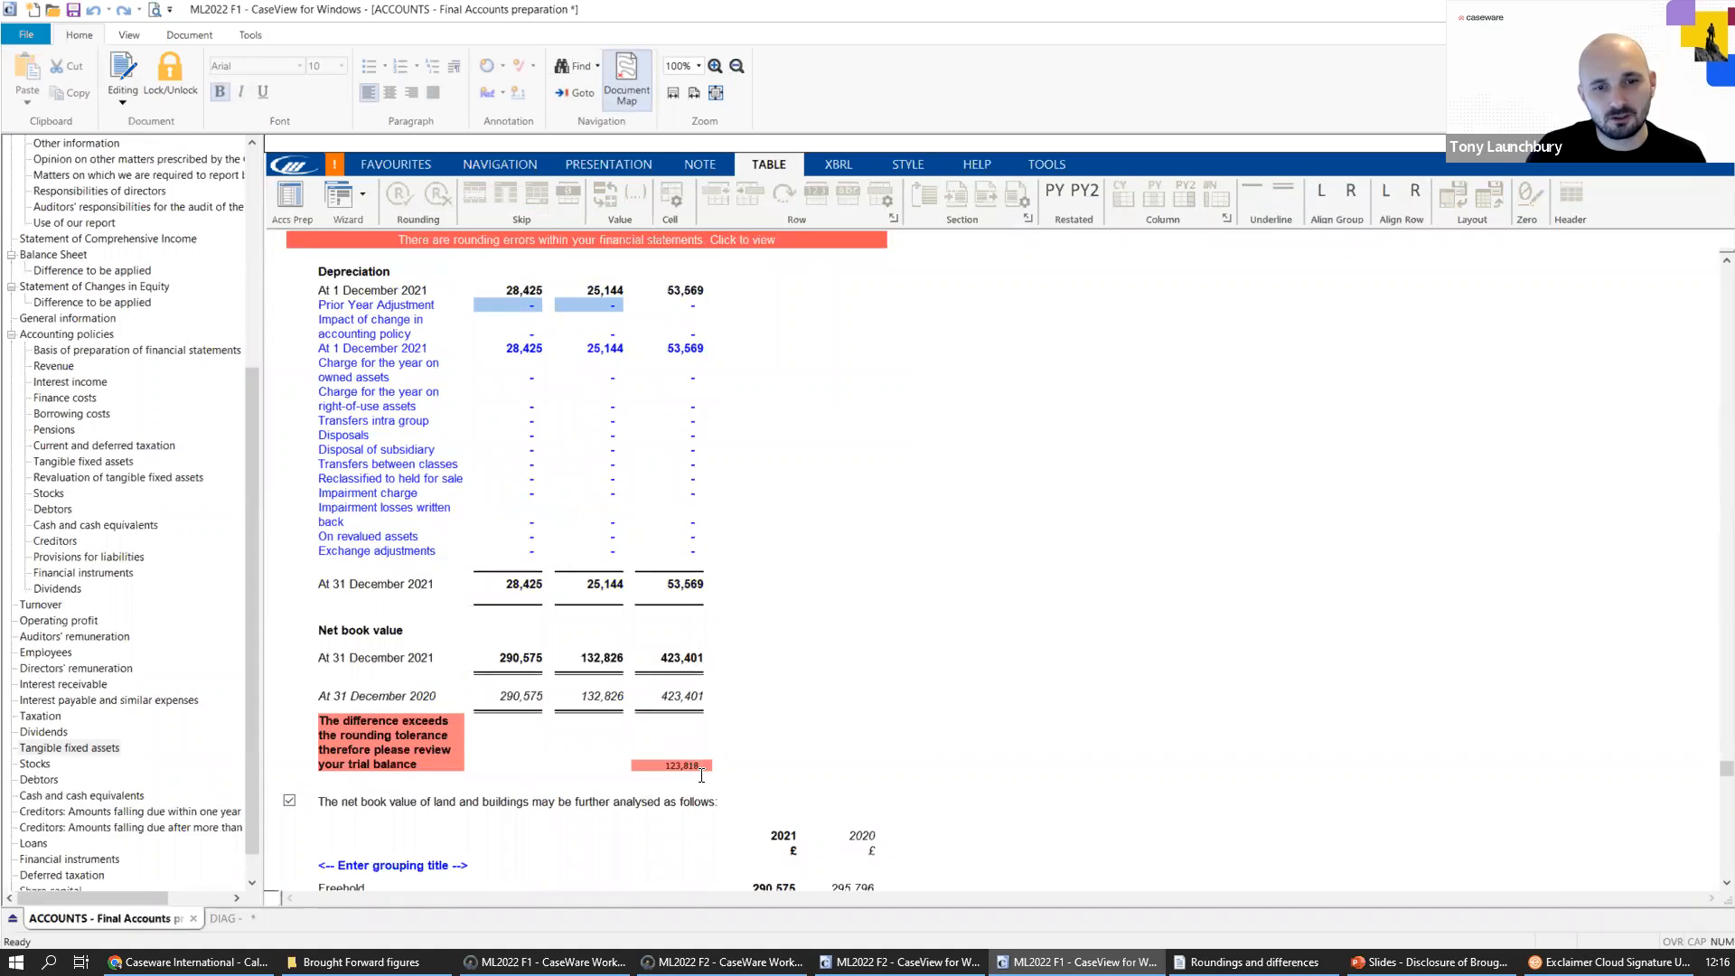
# Review the Plant and machinery brought-forward, additions and closing lines under cost and depreciation in the Tangible fixed assets note.
pyautogui.scroll(4, 695, 770)
pyautogui.scroll(3, 698, 774)
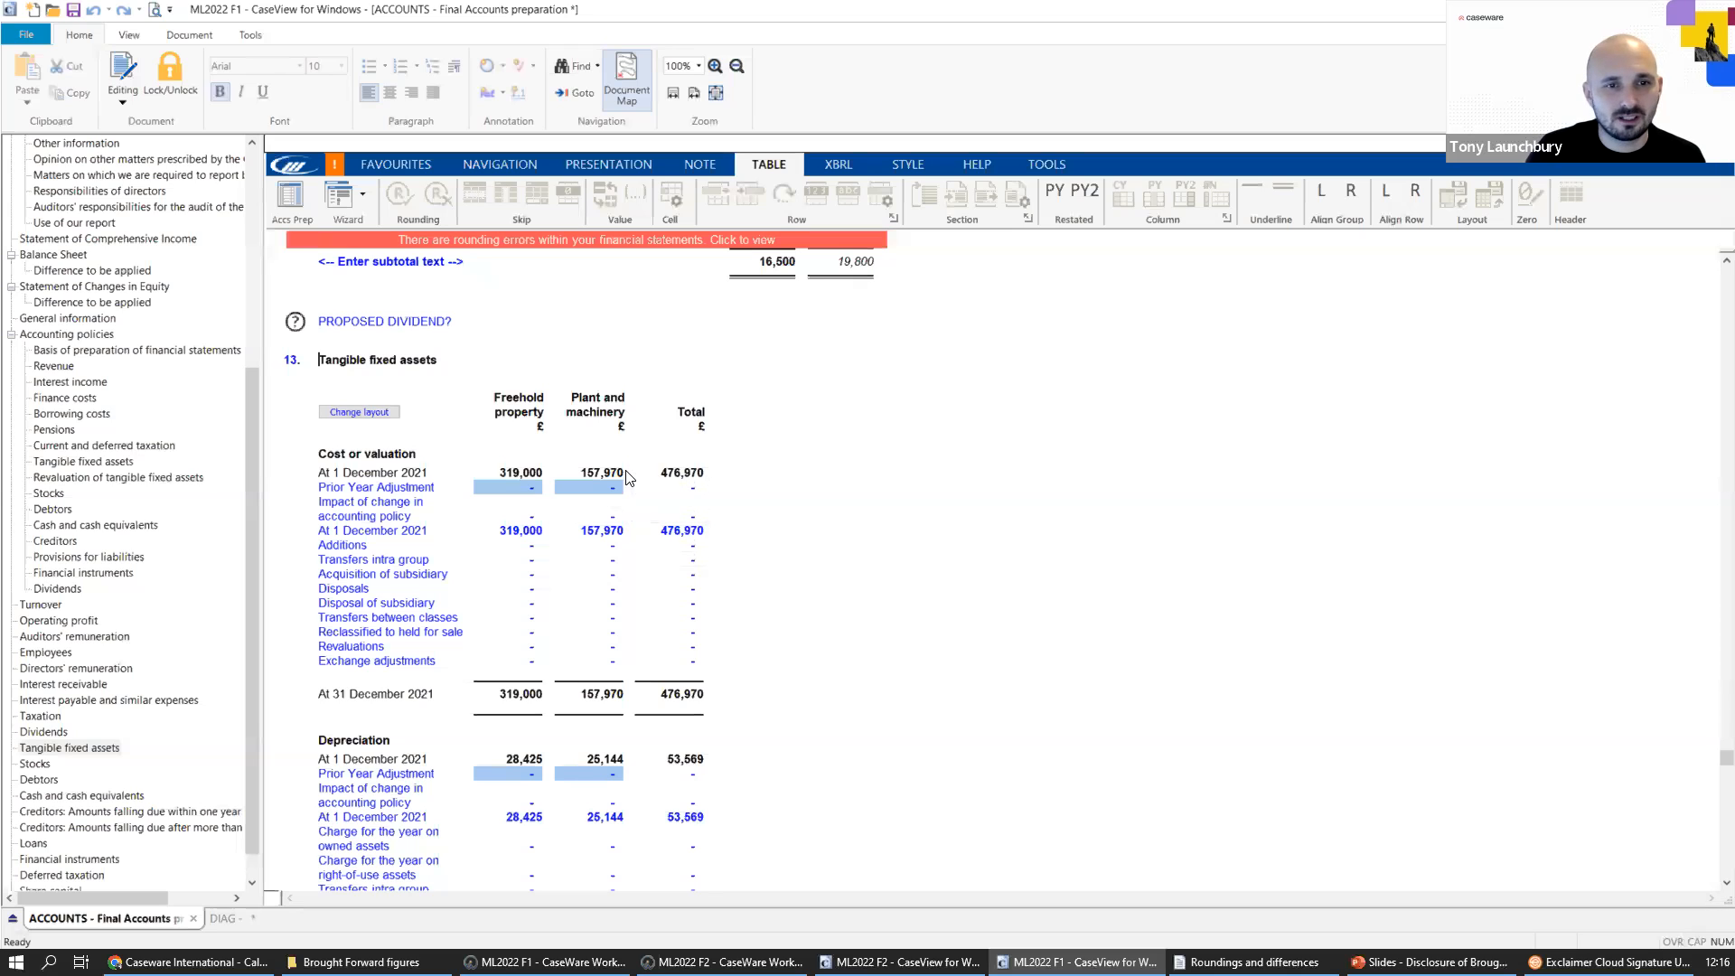
pyautogui.moveTo(620, 488)
pyautogui.moveTo(602, 712)
pyautogui.scroll(-3, 602, 712)
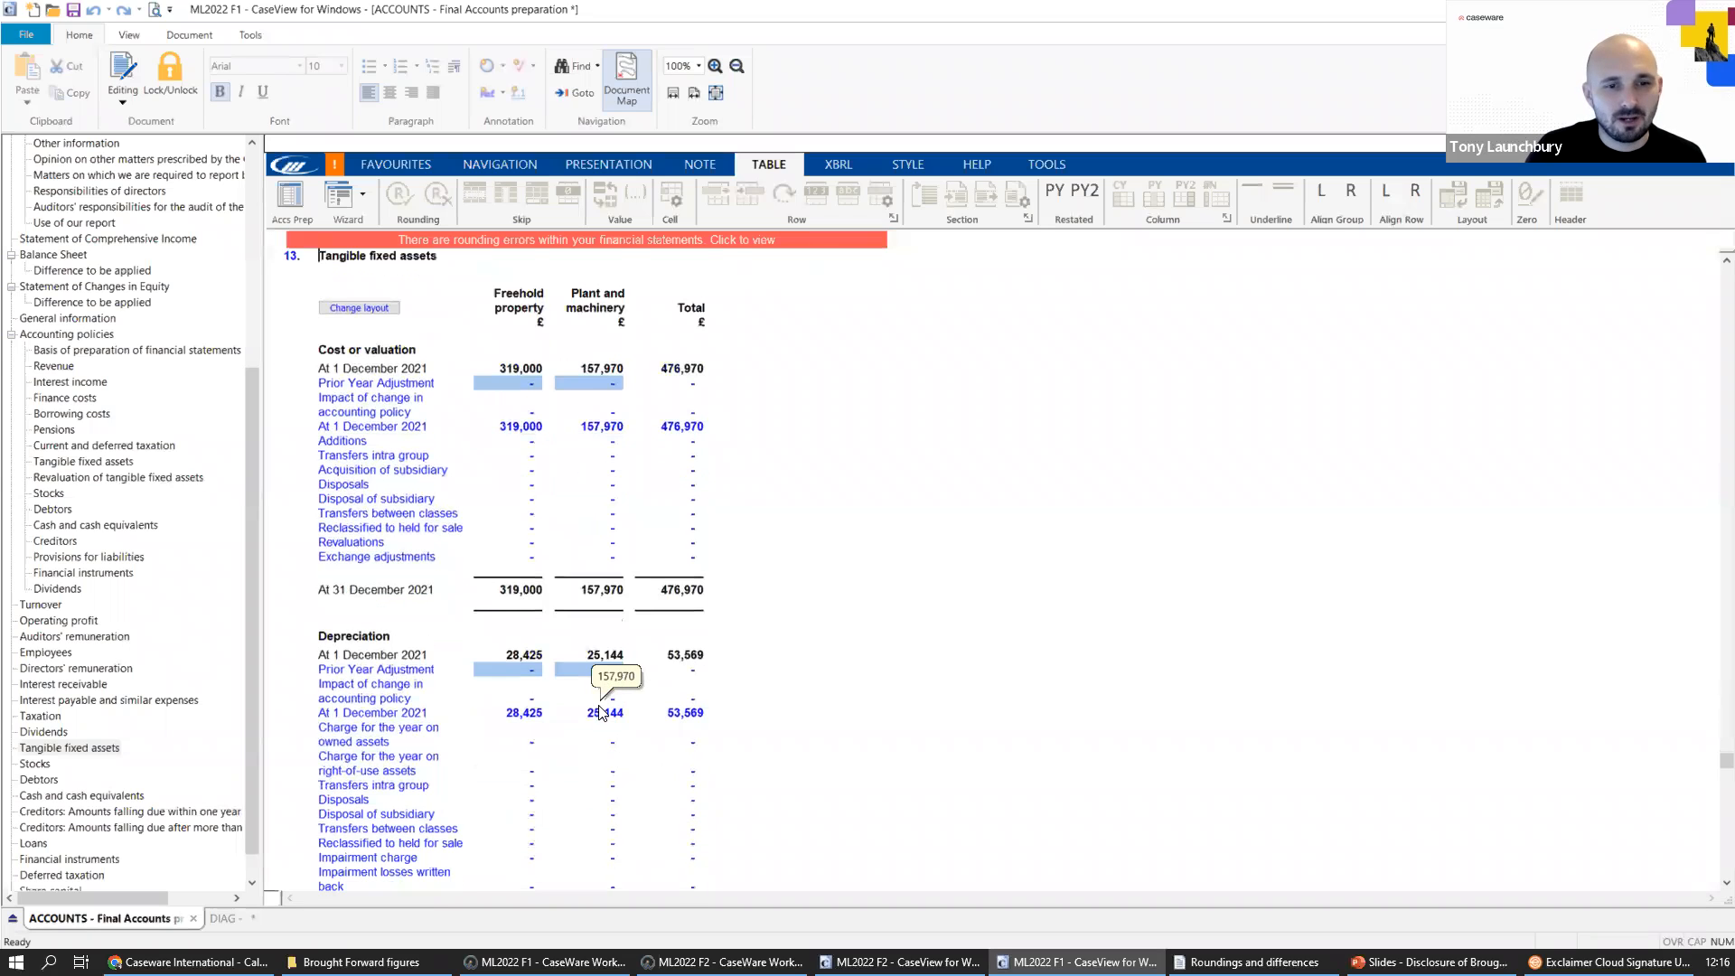
pyautogui.moveTo(672, 676)
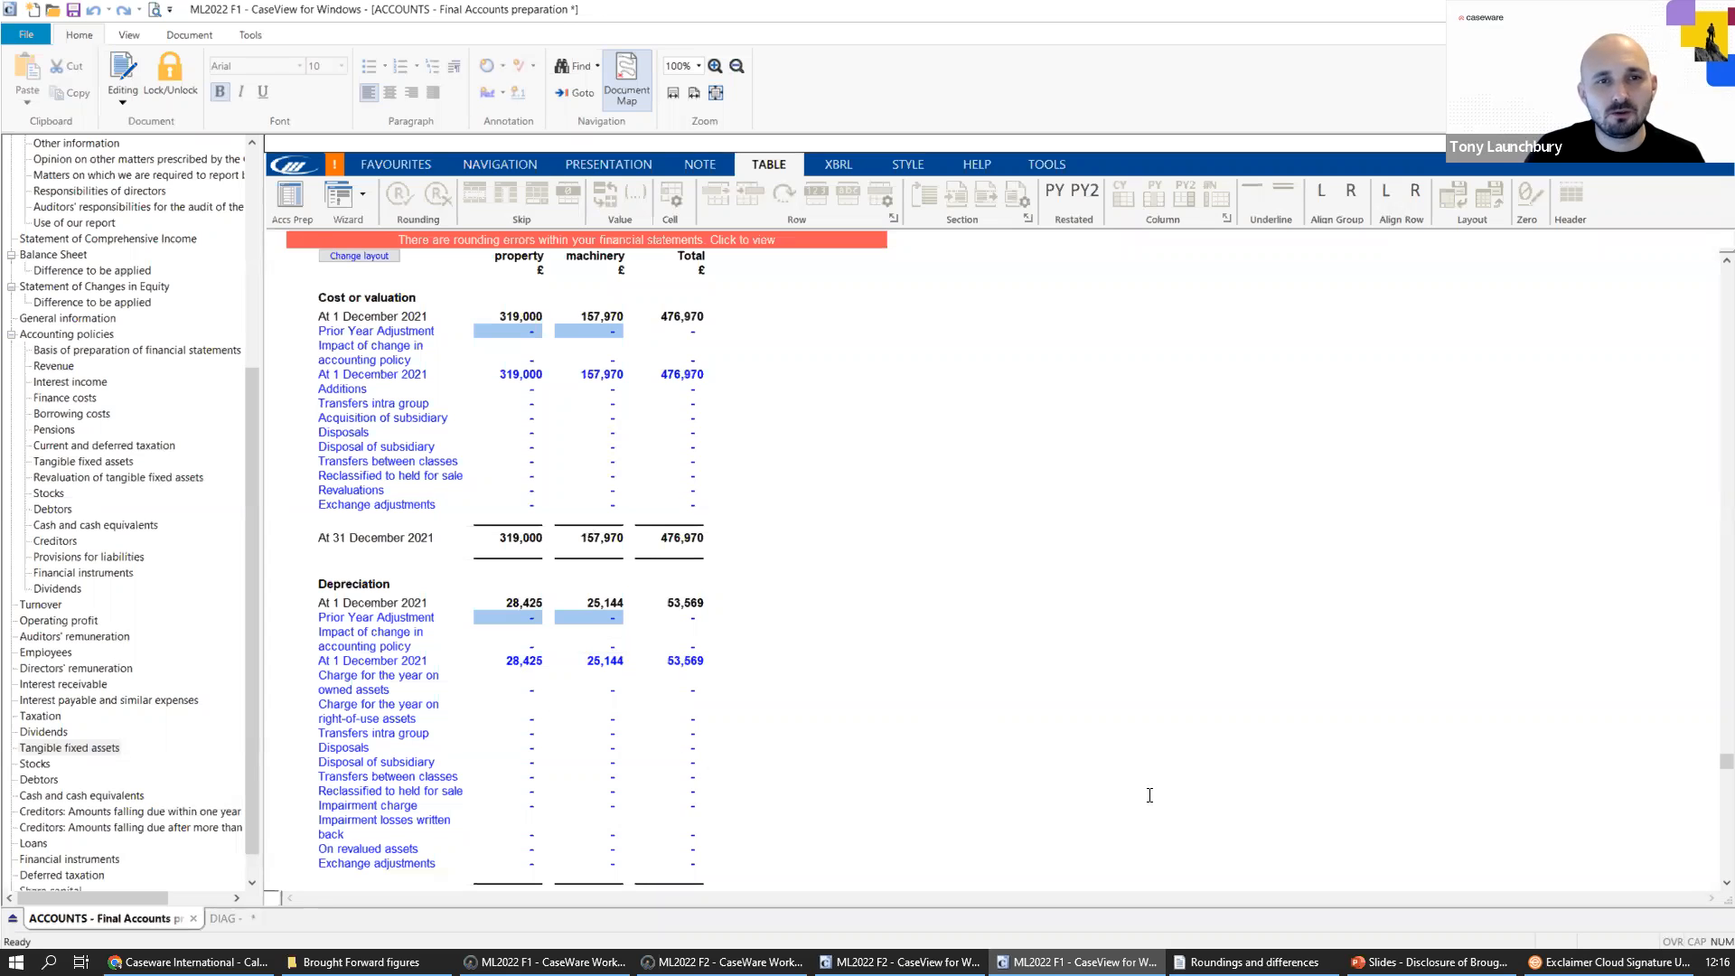
# Switch to the ML2022 F1 Working Papers file and sort the working trial balance by map number.
pyautogui.click(543, 963)
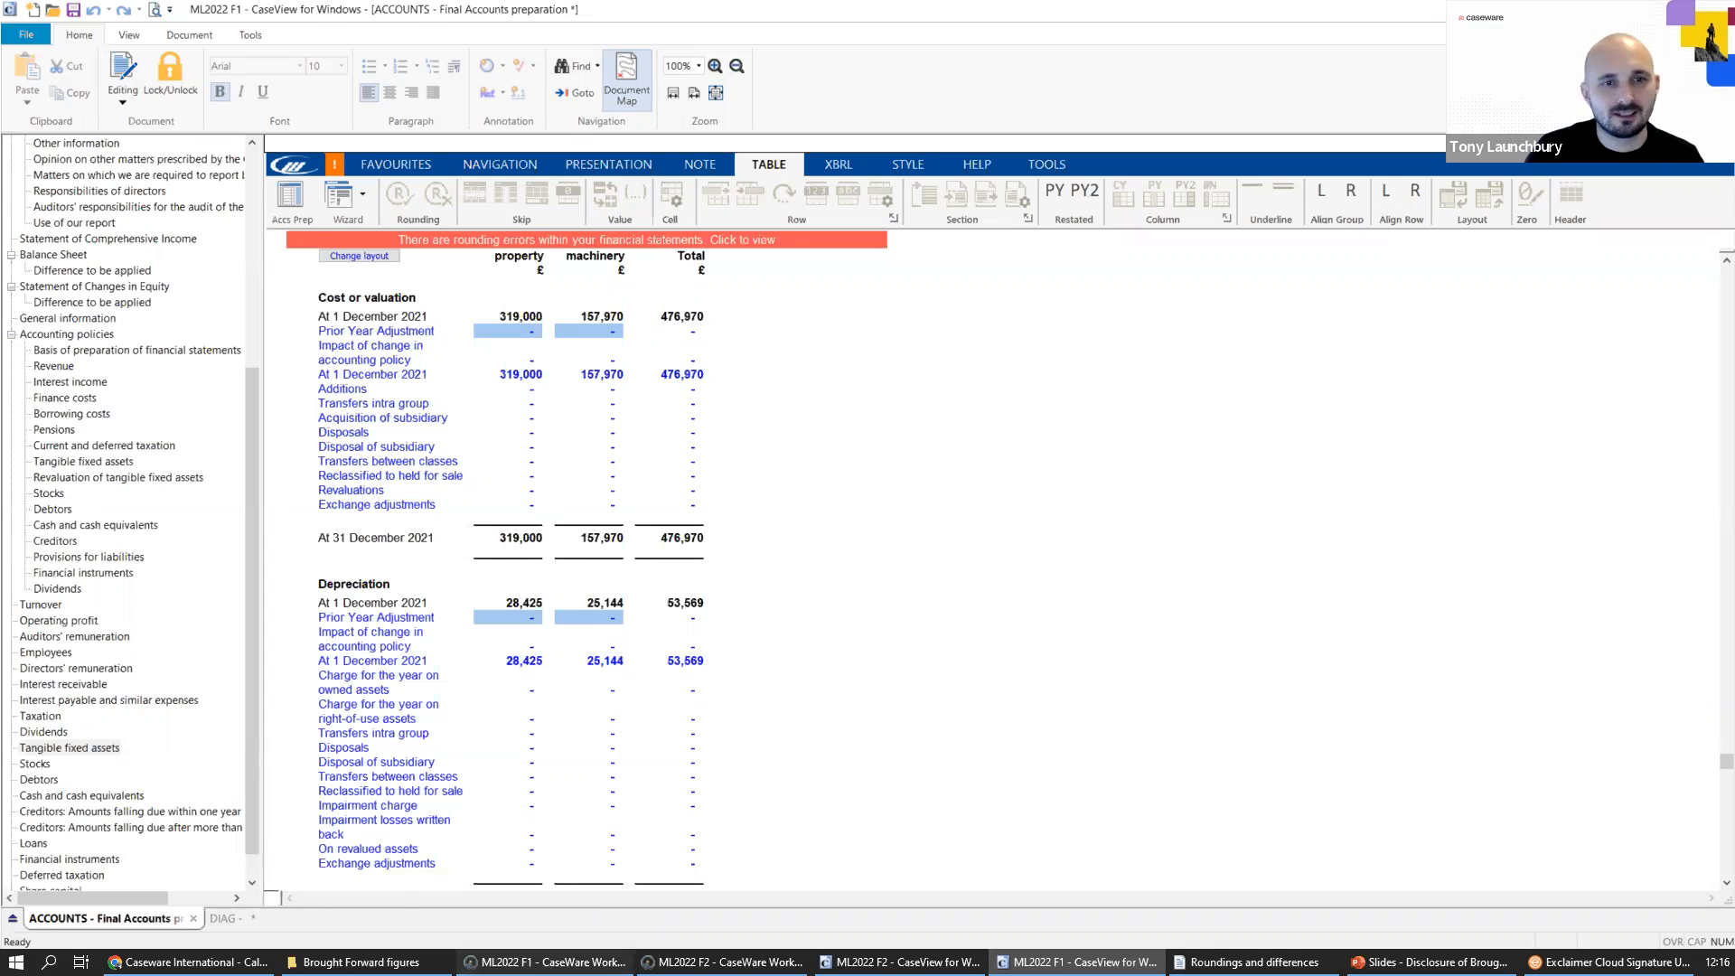
pyautogui.scroll(4, 559, 733)
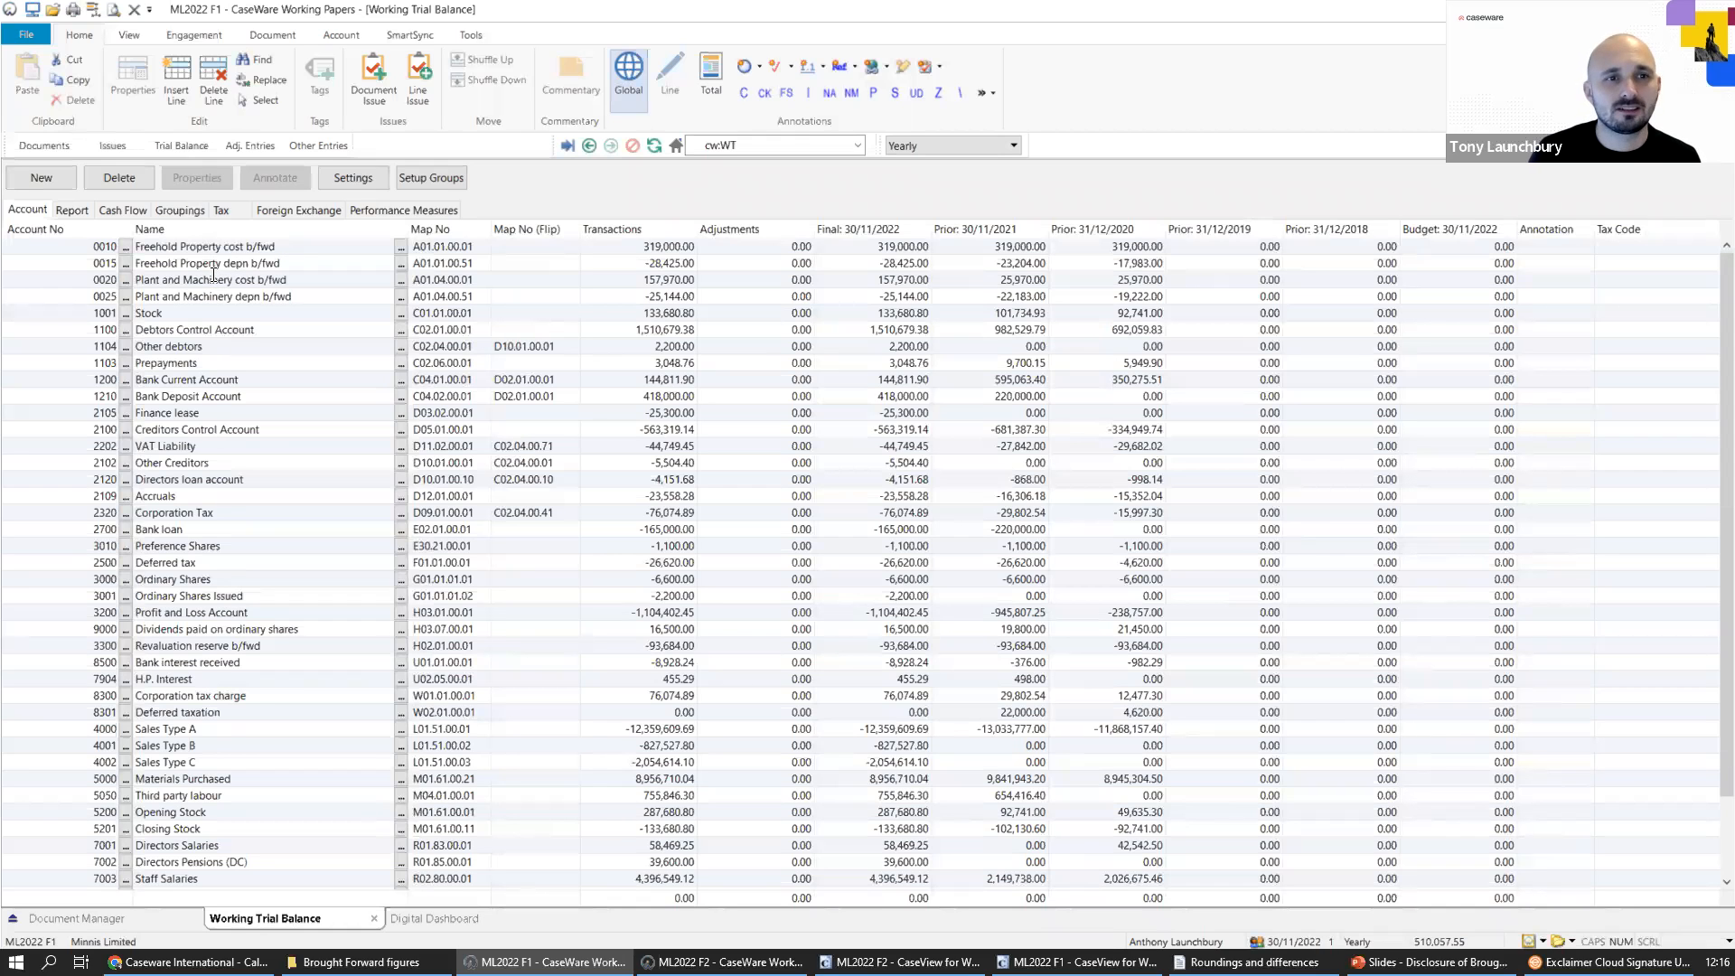
pyautogui.click(459, 226)
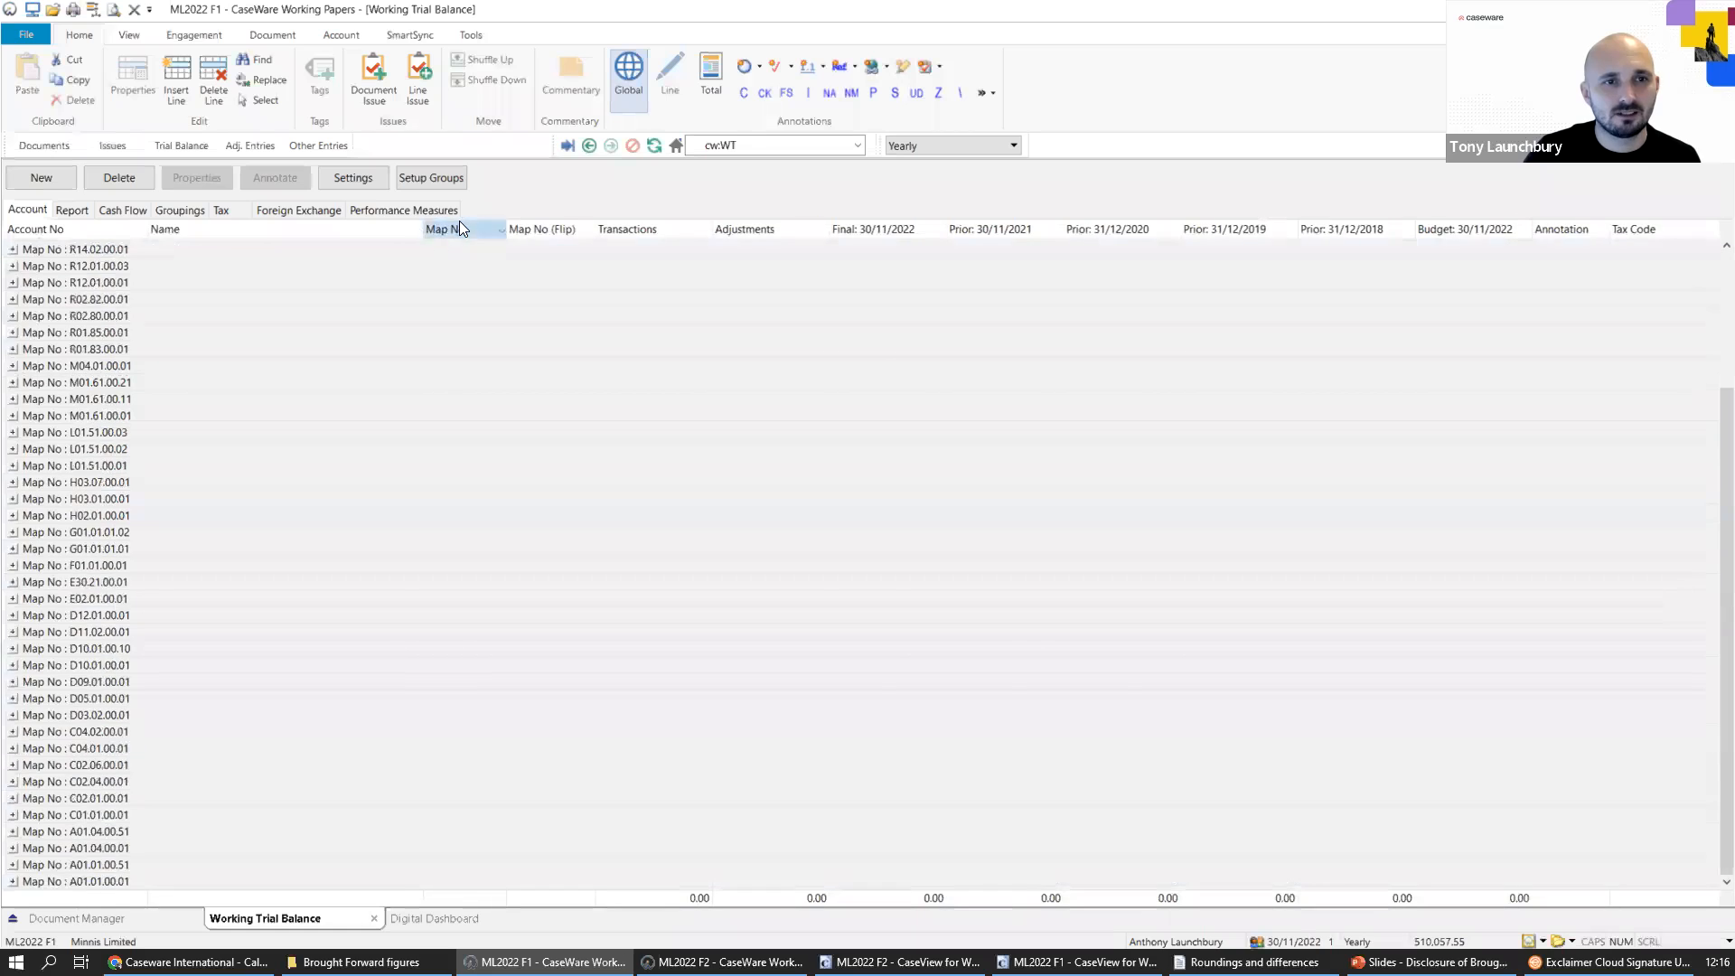
pyautogui.scroll(4, 581, 396)
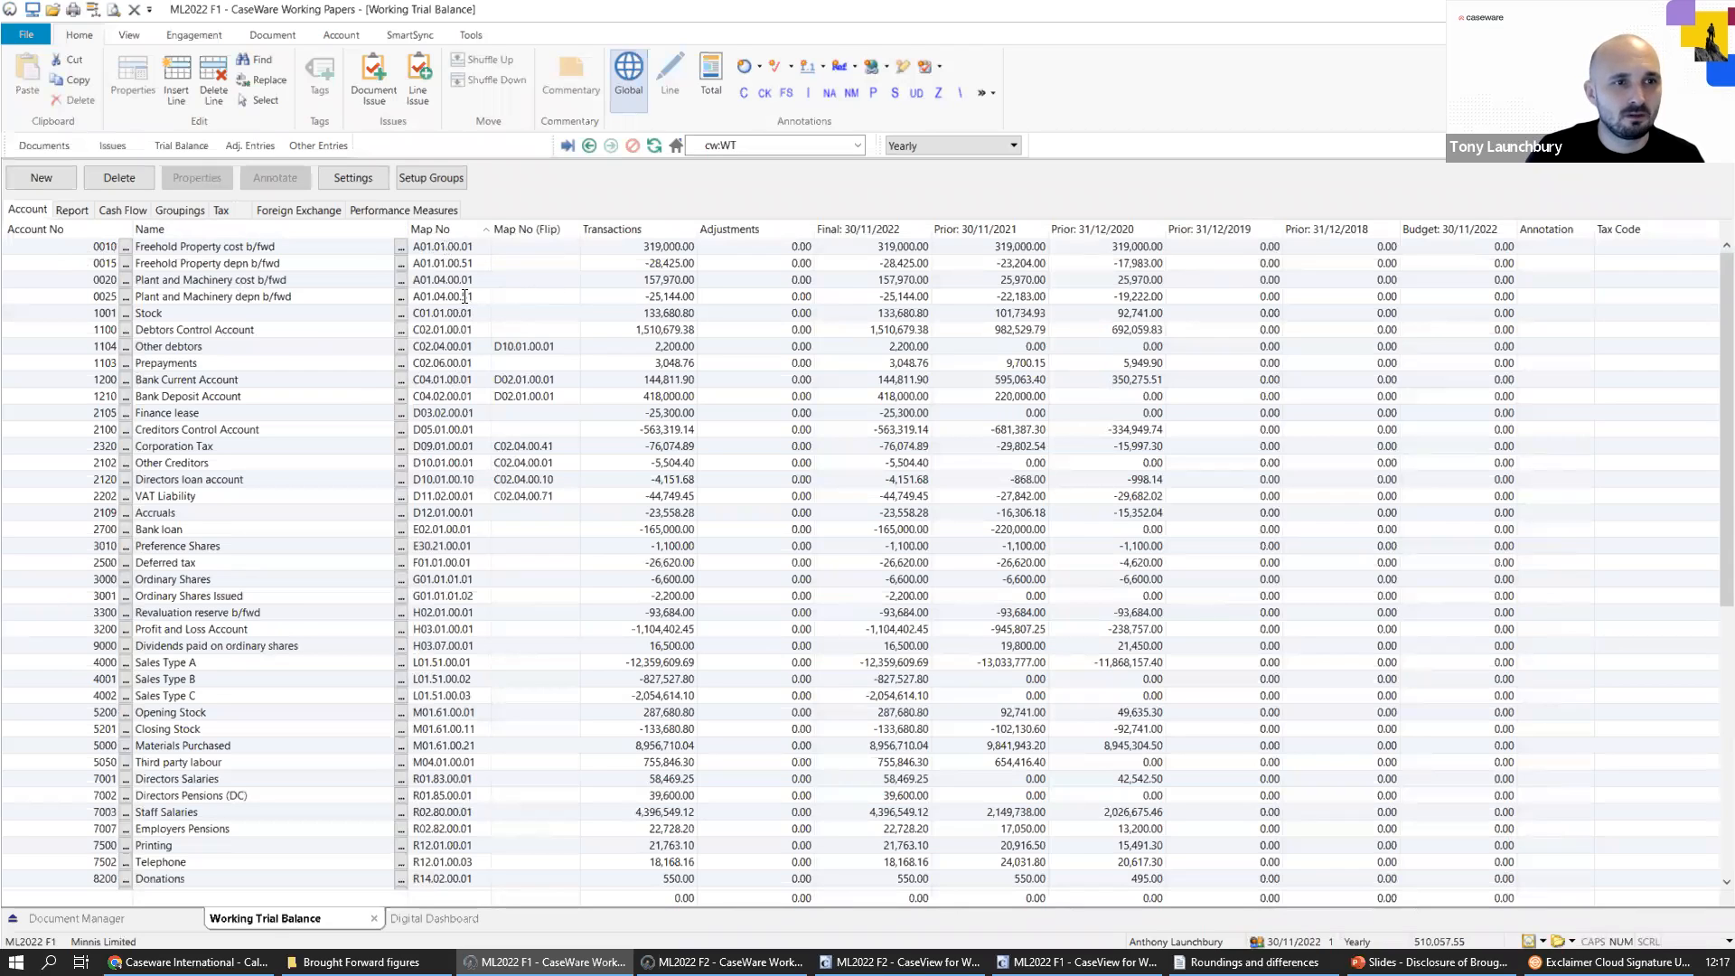
# Compare the Plant and Machinery cost b/fwd account's balances at 31/12/2020 and 30/11/2021 with the current year.
pyautogui.moveTo(465, 296); pyautogui.dragTo(226, 279)
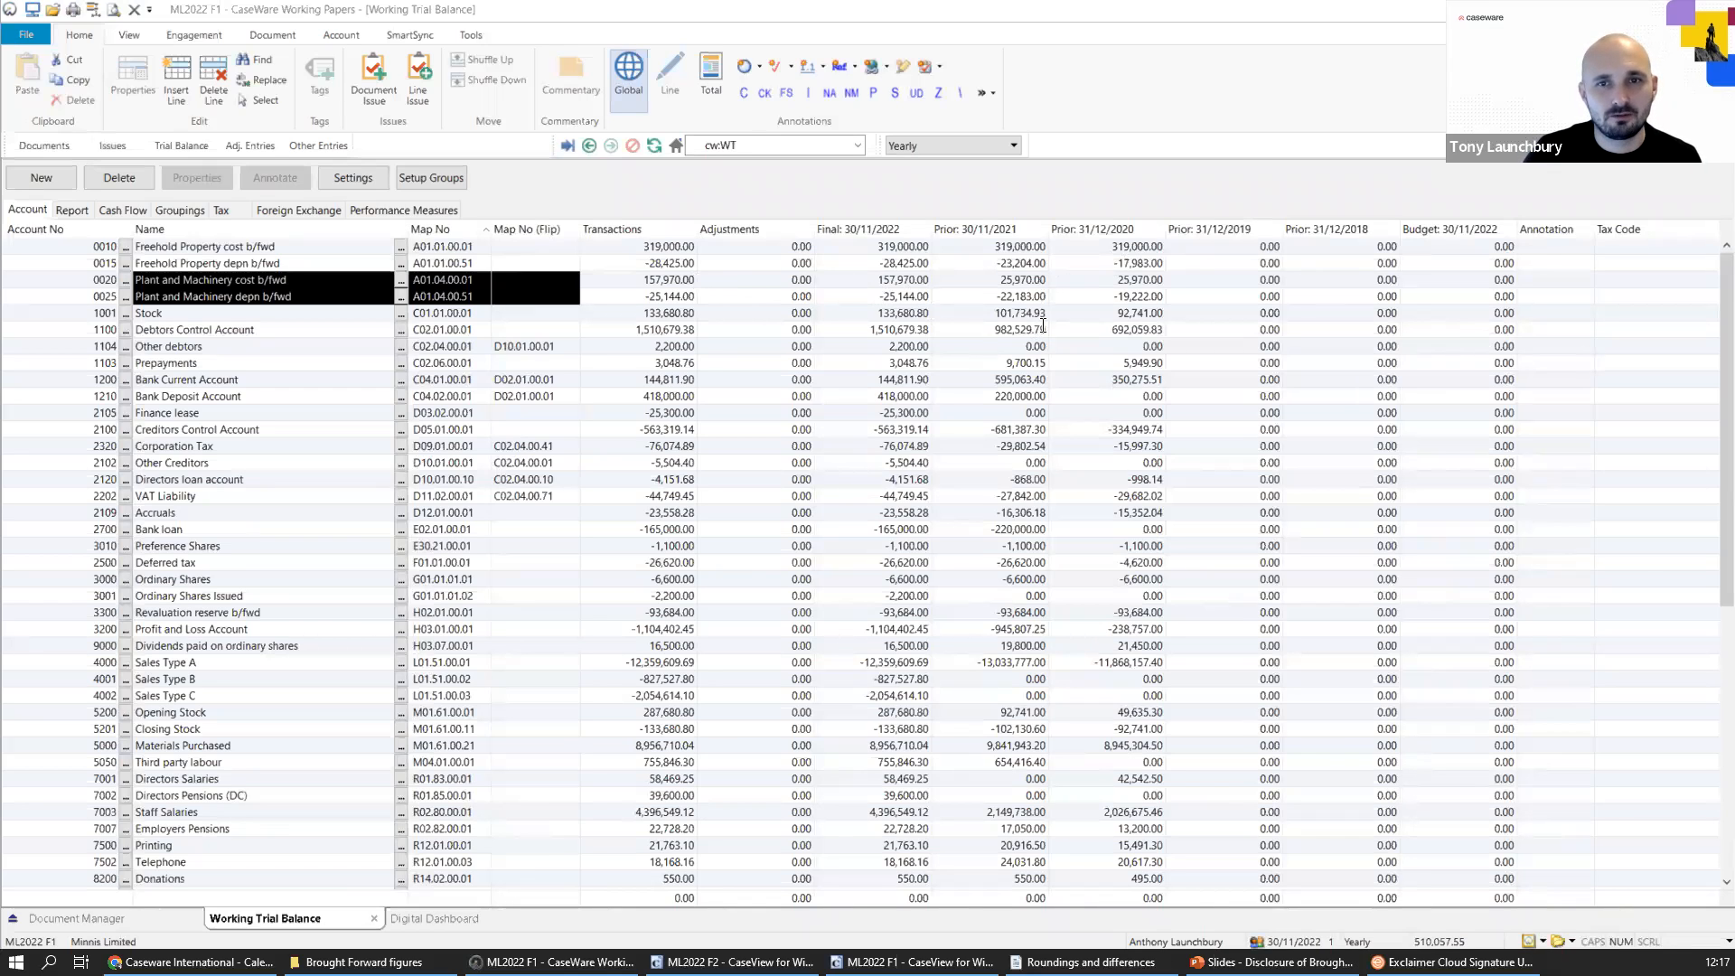
pyautogui.click(1124, 281)
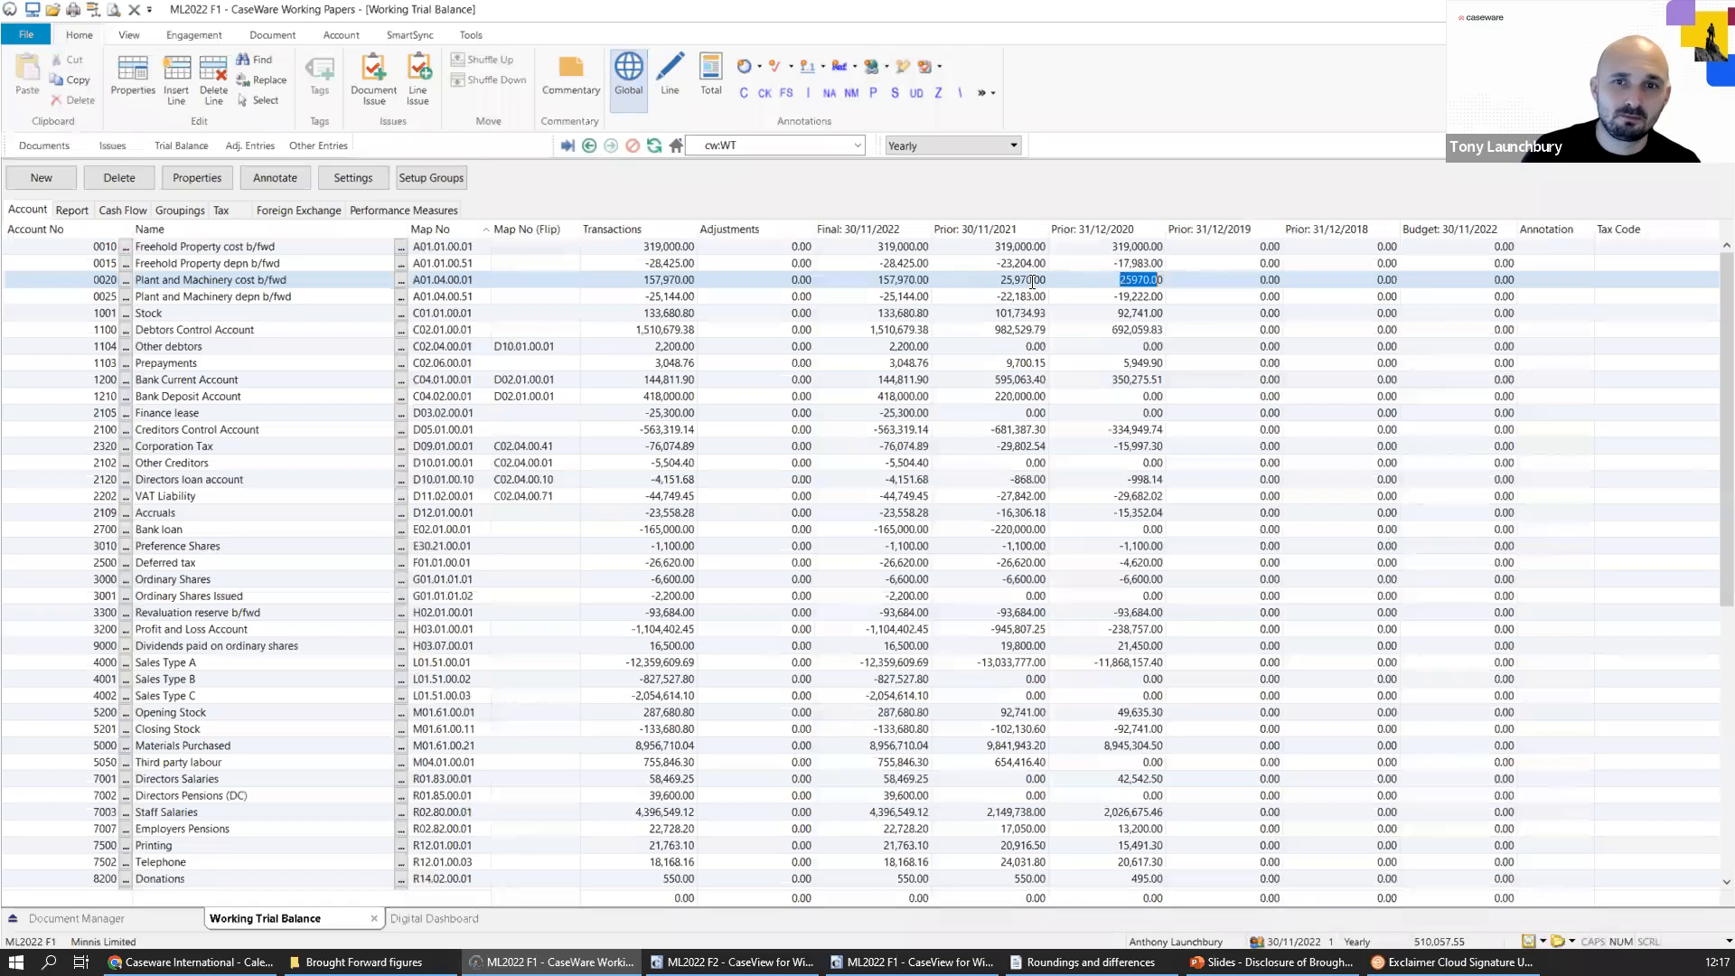
pyautogui.moveTo(1030, 280); pyautogui.dragTo(1043, 280)
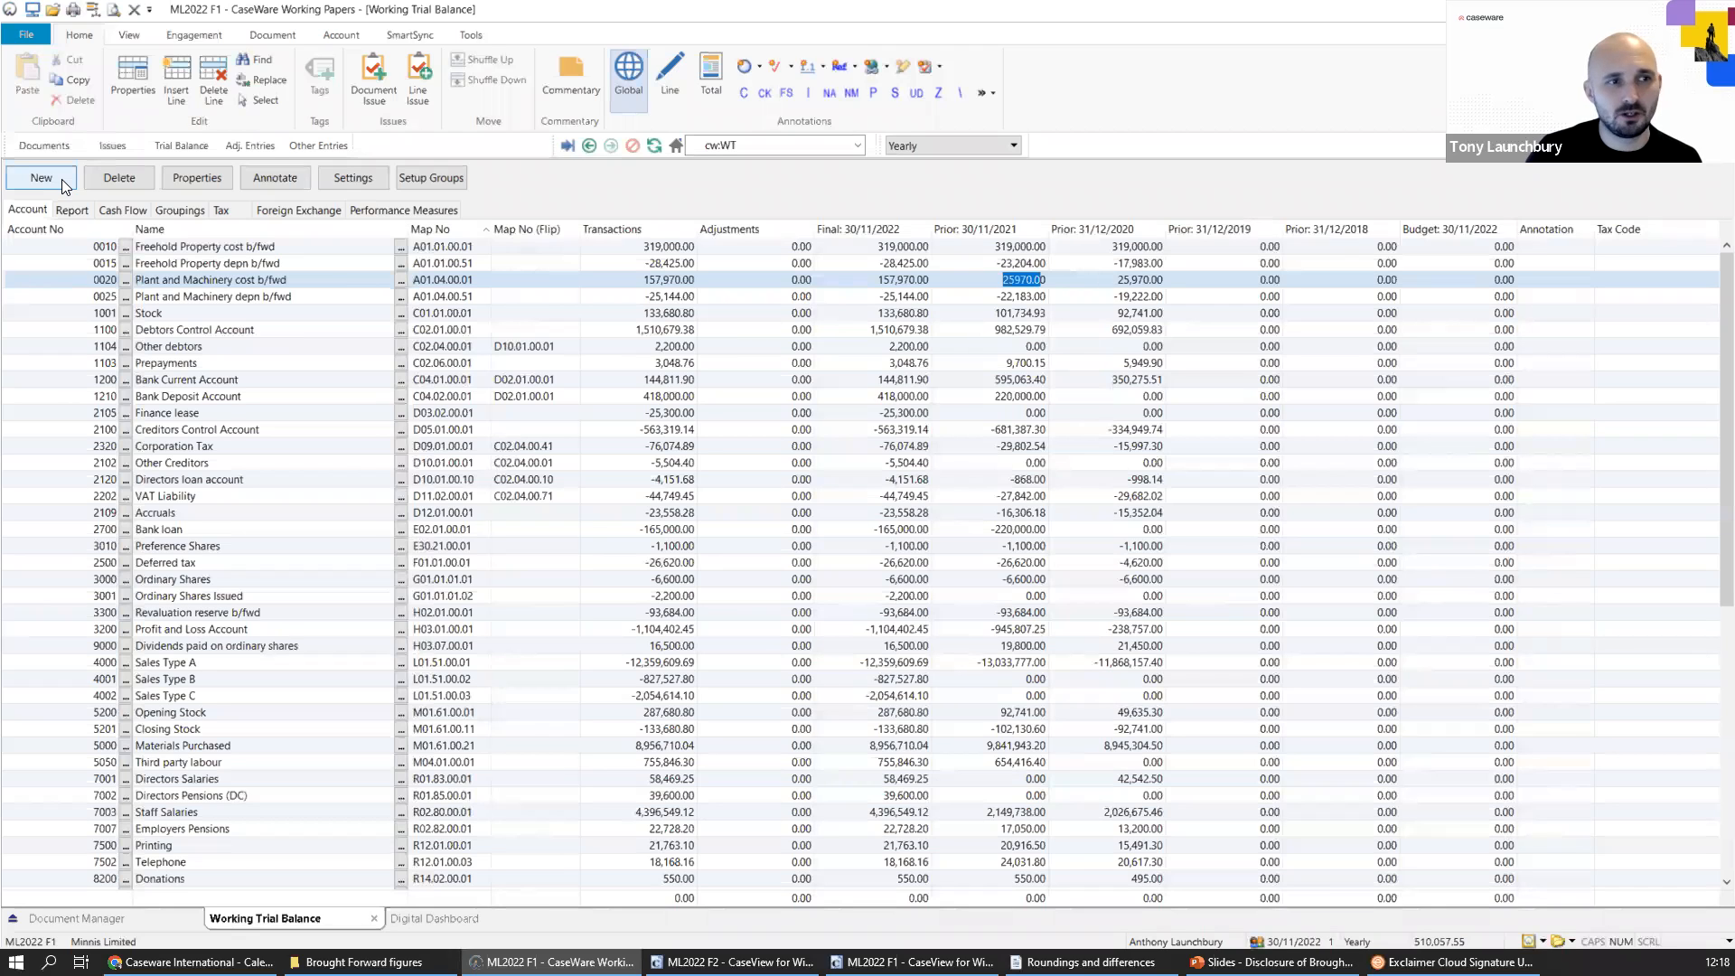
# Start a new trial balance account with code 0021 and the name "Plant and Machinery additions", reusing the cost b/fwd account's wording.
pyautogui.click(239, 279)
pyautogui.moveTo(238, 280); pyautogui.dragTo(135, 279)
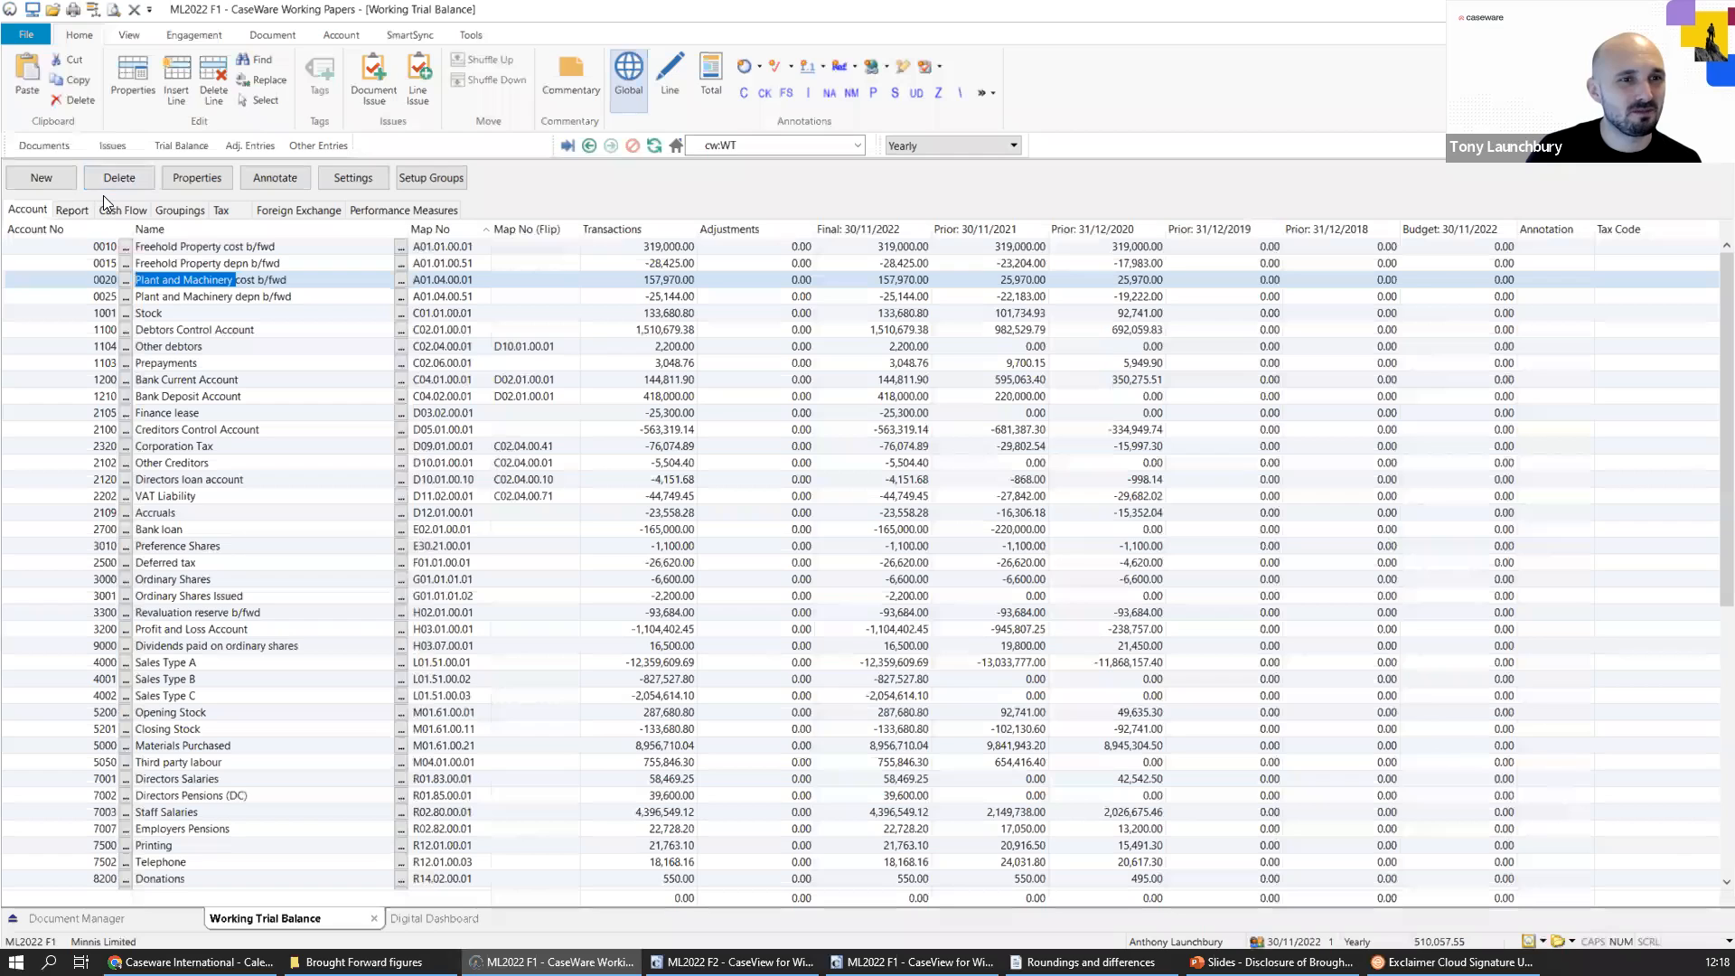
pyautogui.moveTo(321, 279); pyautogui.dragTo(234, 280)
pyautogui.click(162, 280)
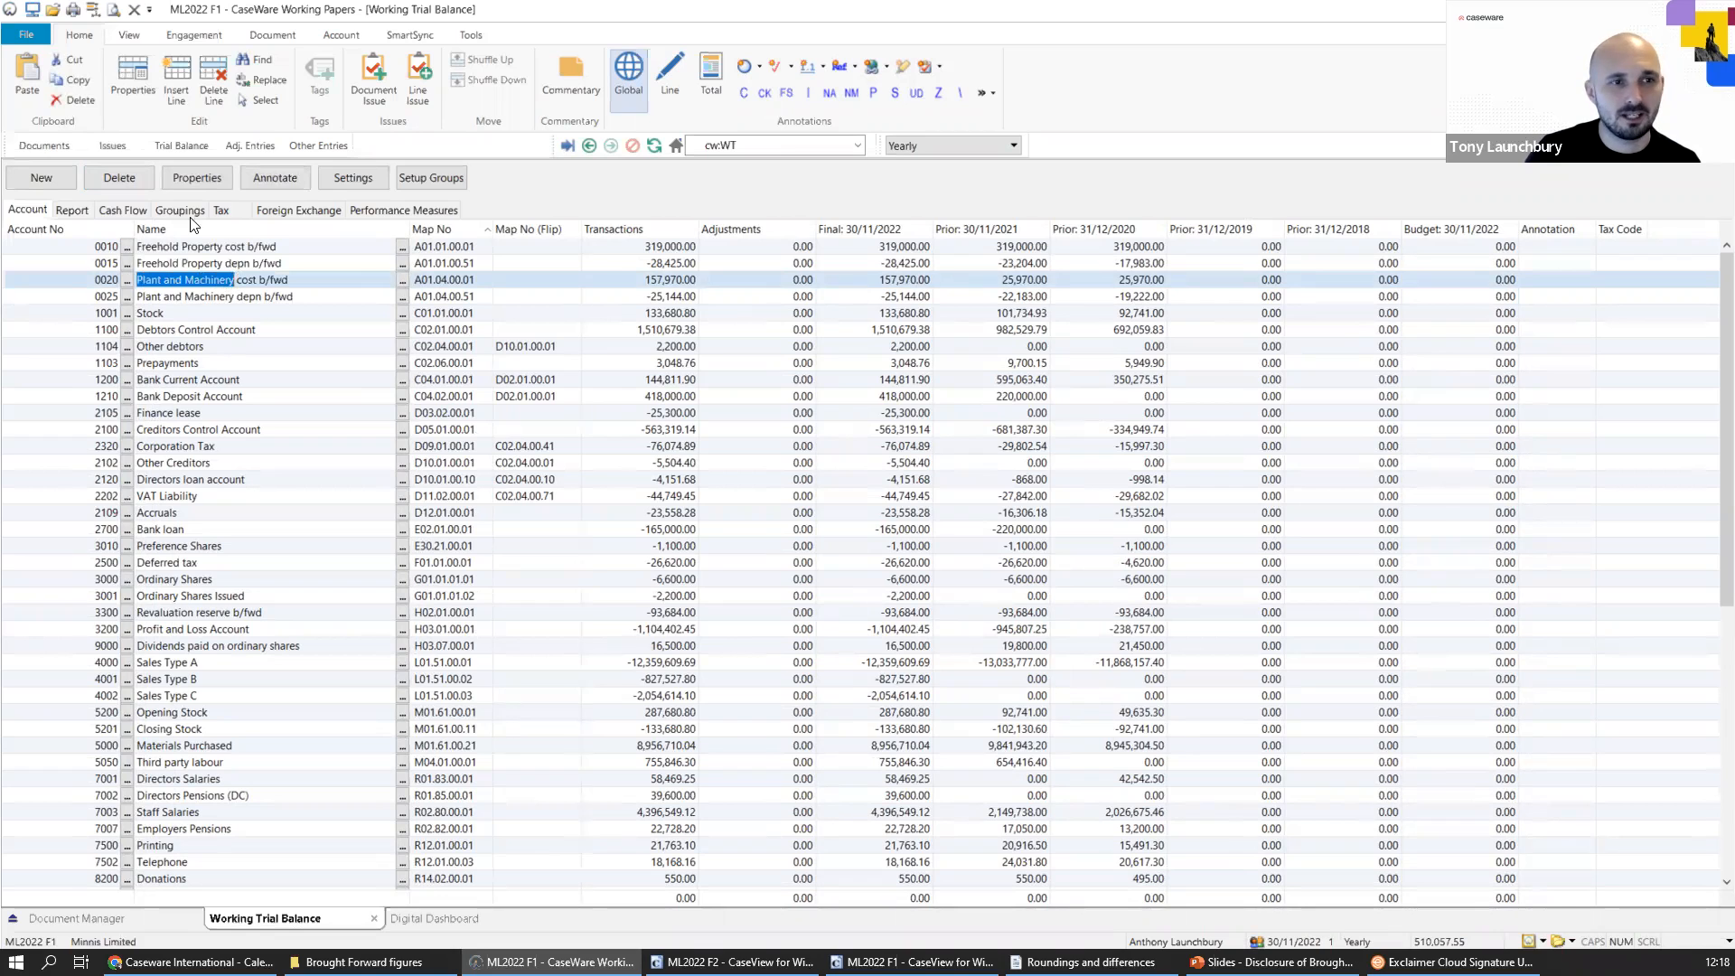
pyautogui.click(62, 177)
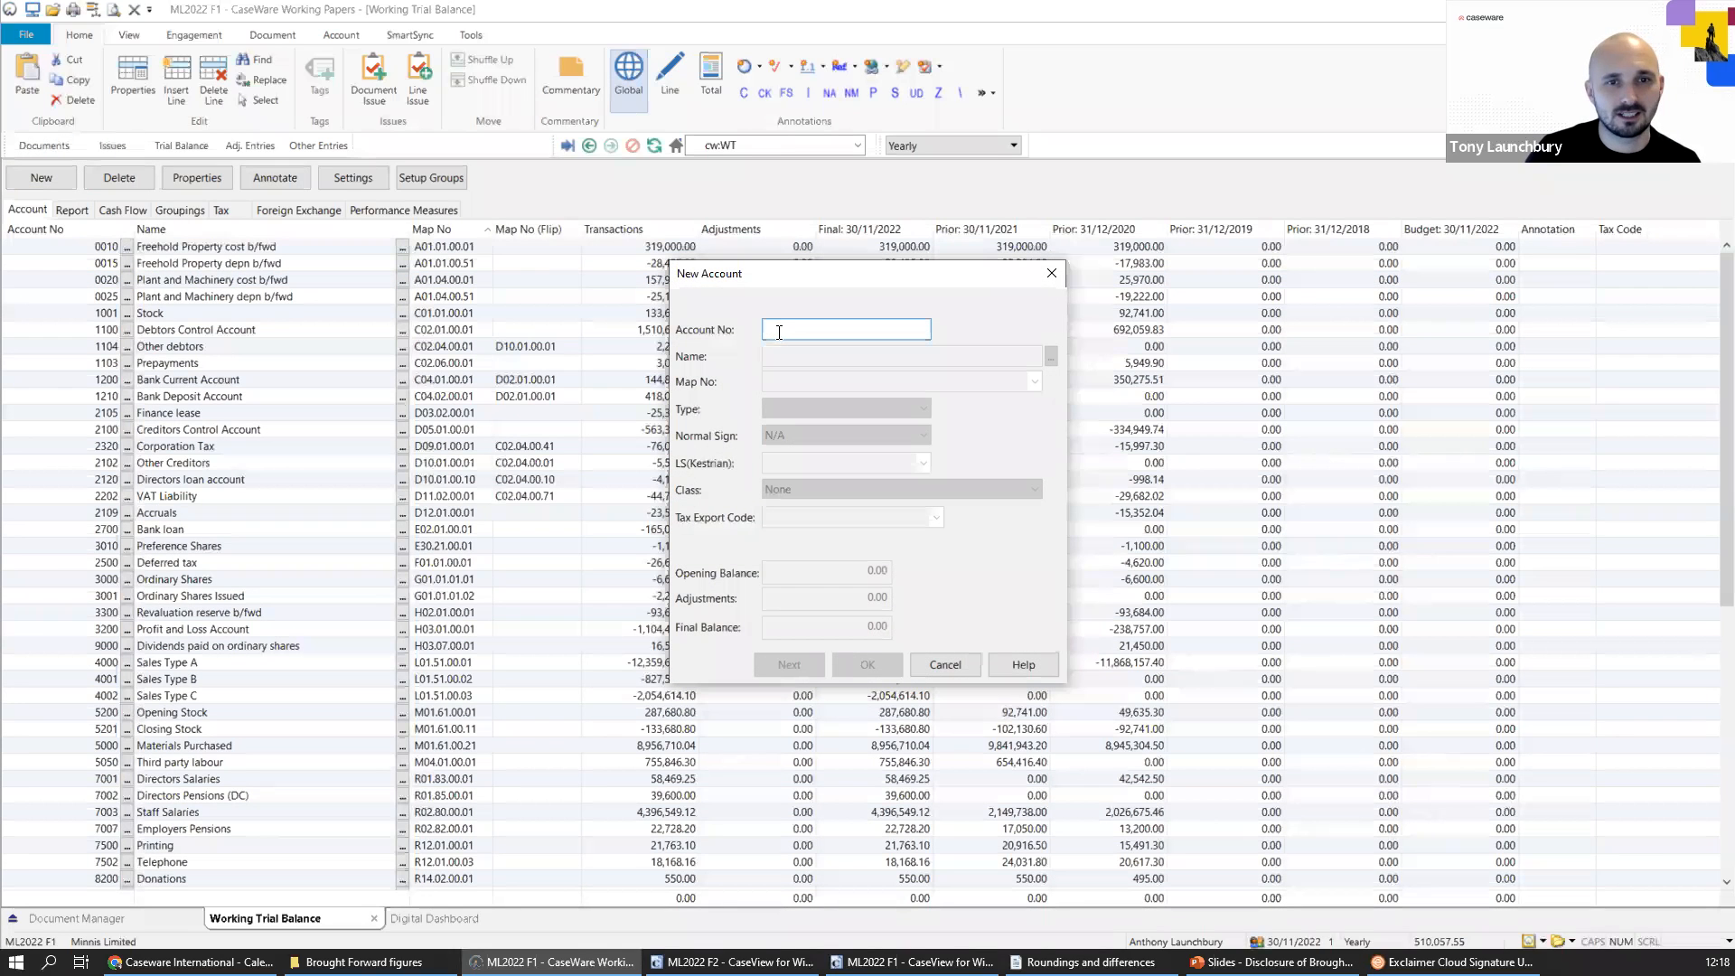
pyautogui.write('0011')
pyautogui.press('Tab')
pyautogui.write('Plant and Machinery additions')
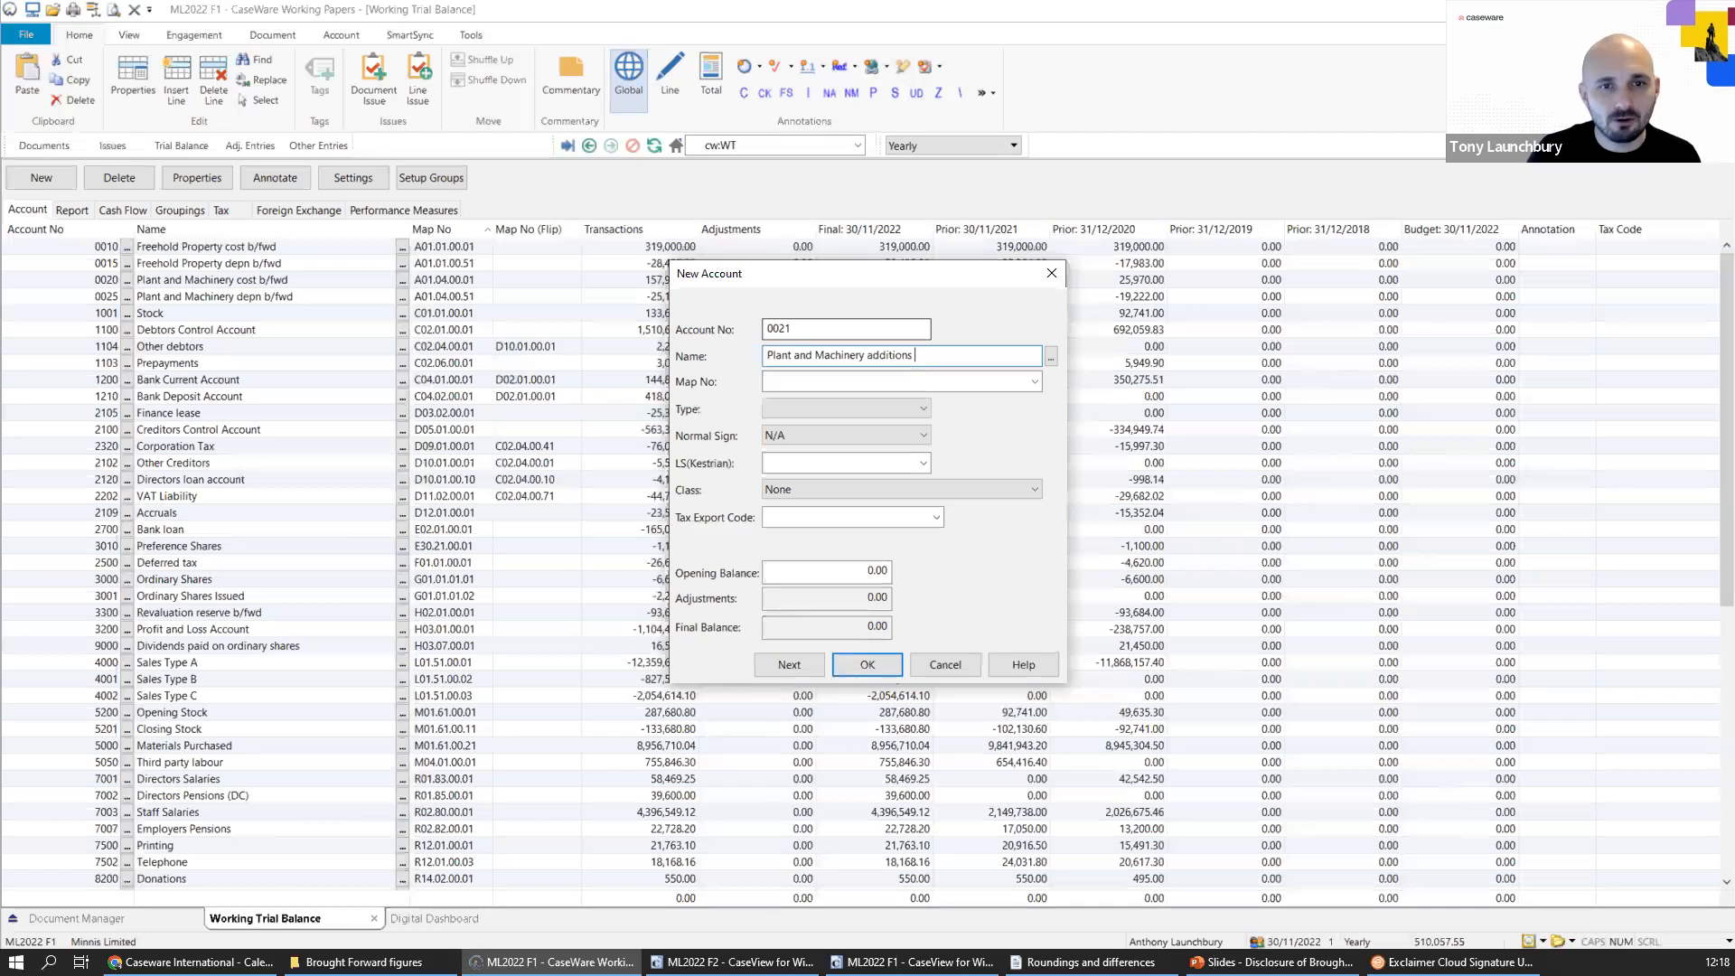
pyautogui.press('Tab')
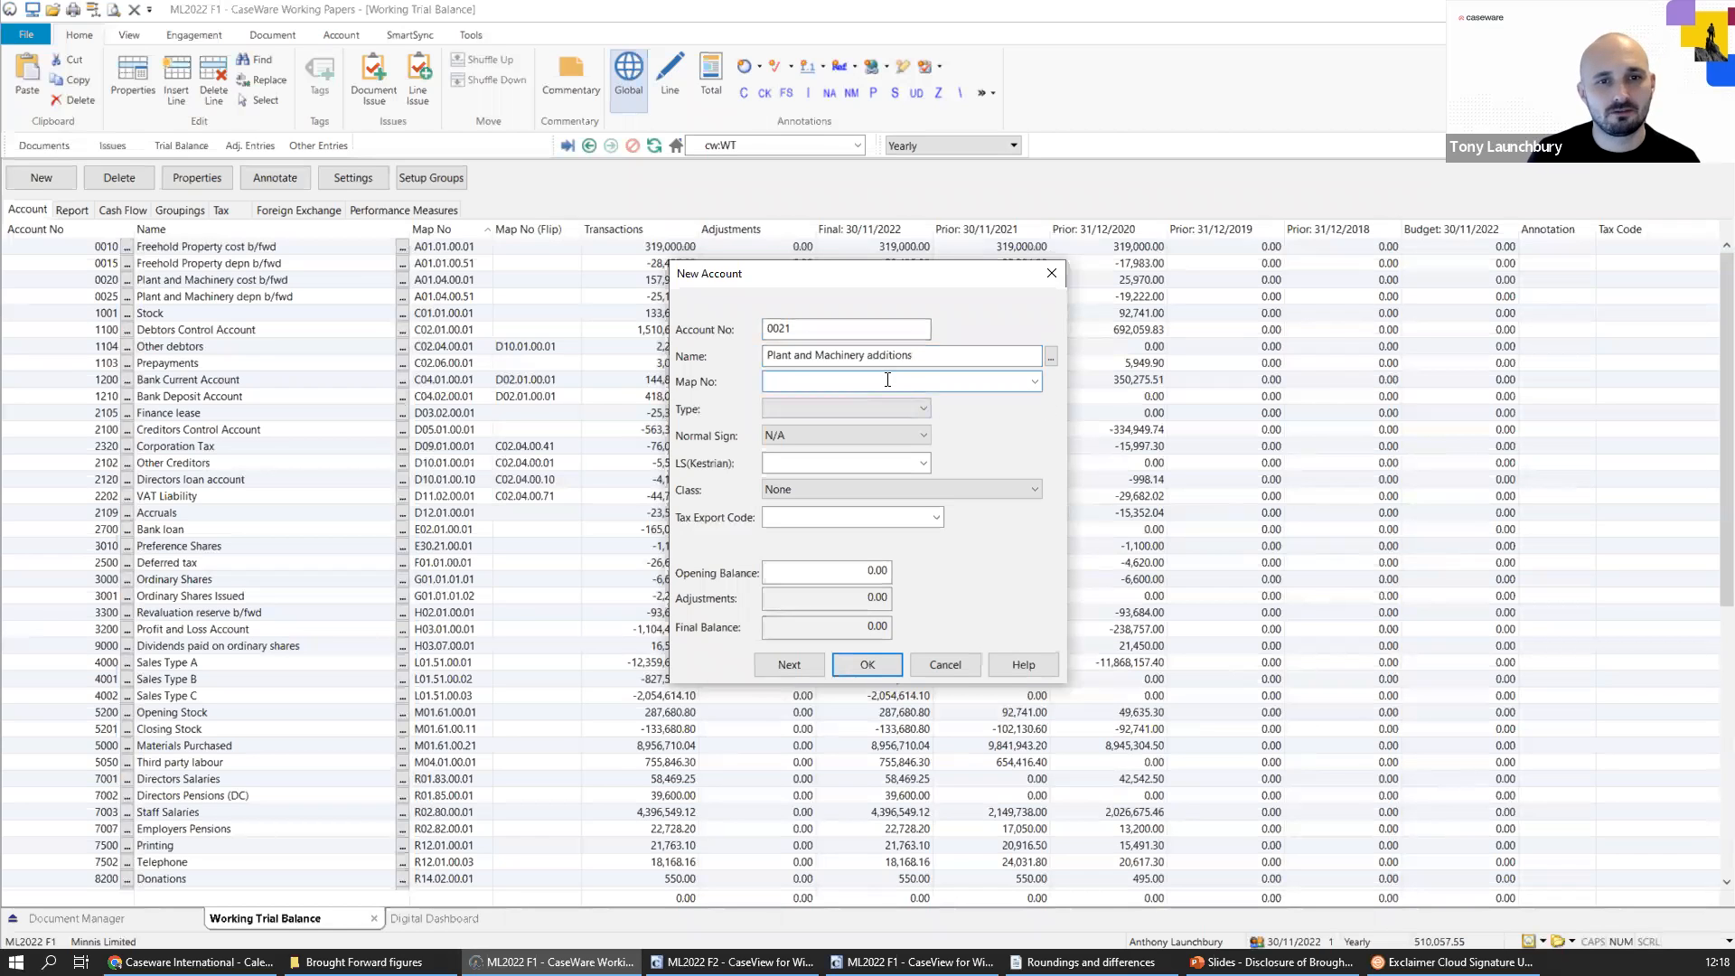
# Assign map number A01.04.00.02 (P & M-additions) to the new account and create it.
pyautogui.click(1034, 380)
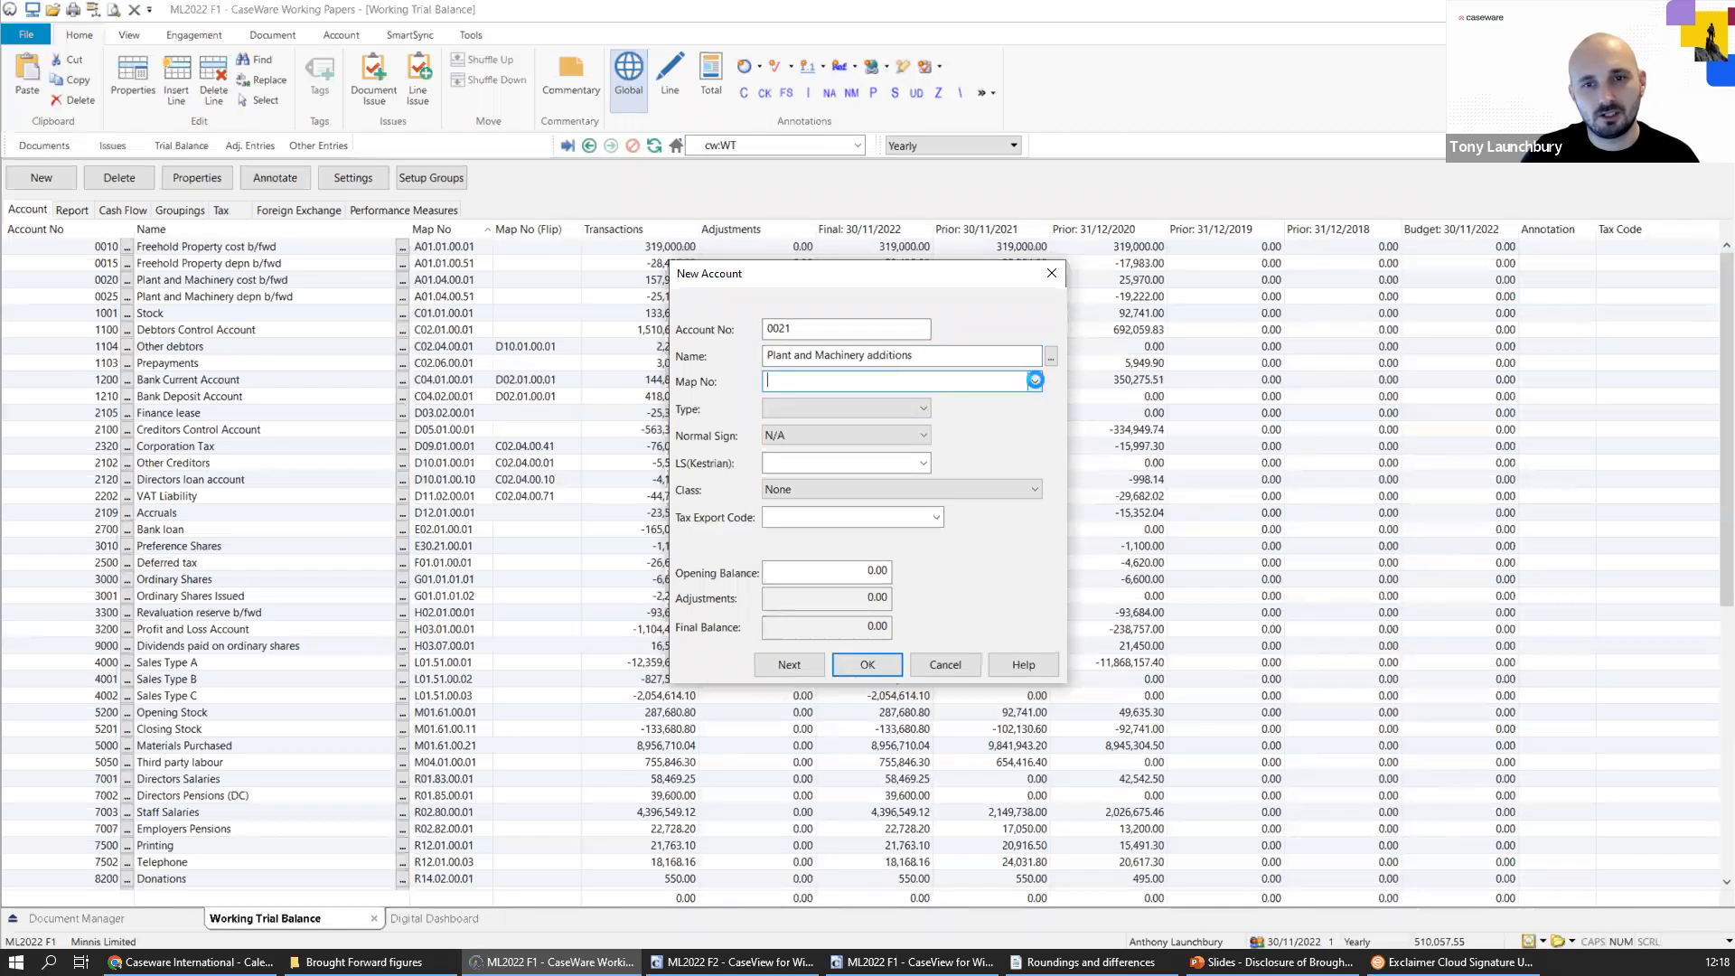
pyautogui.click(827, 364)
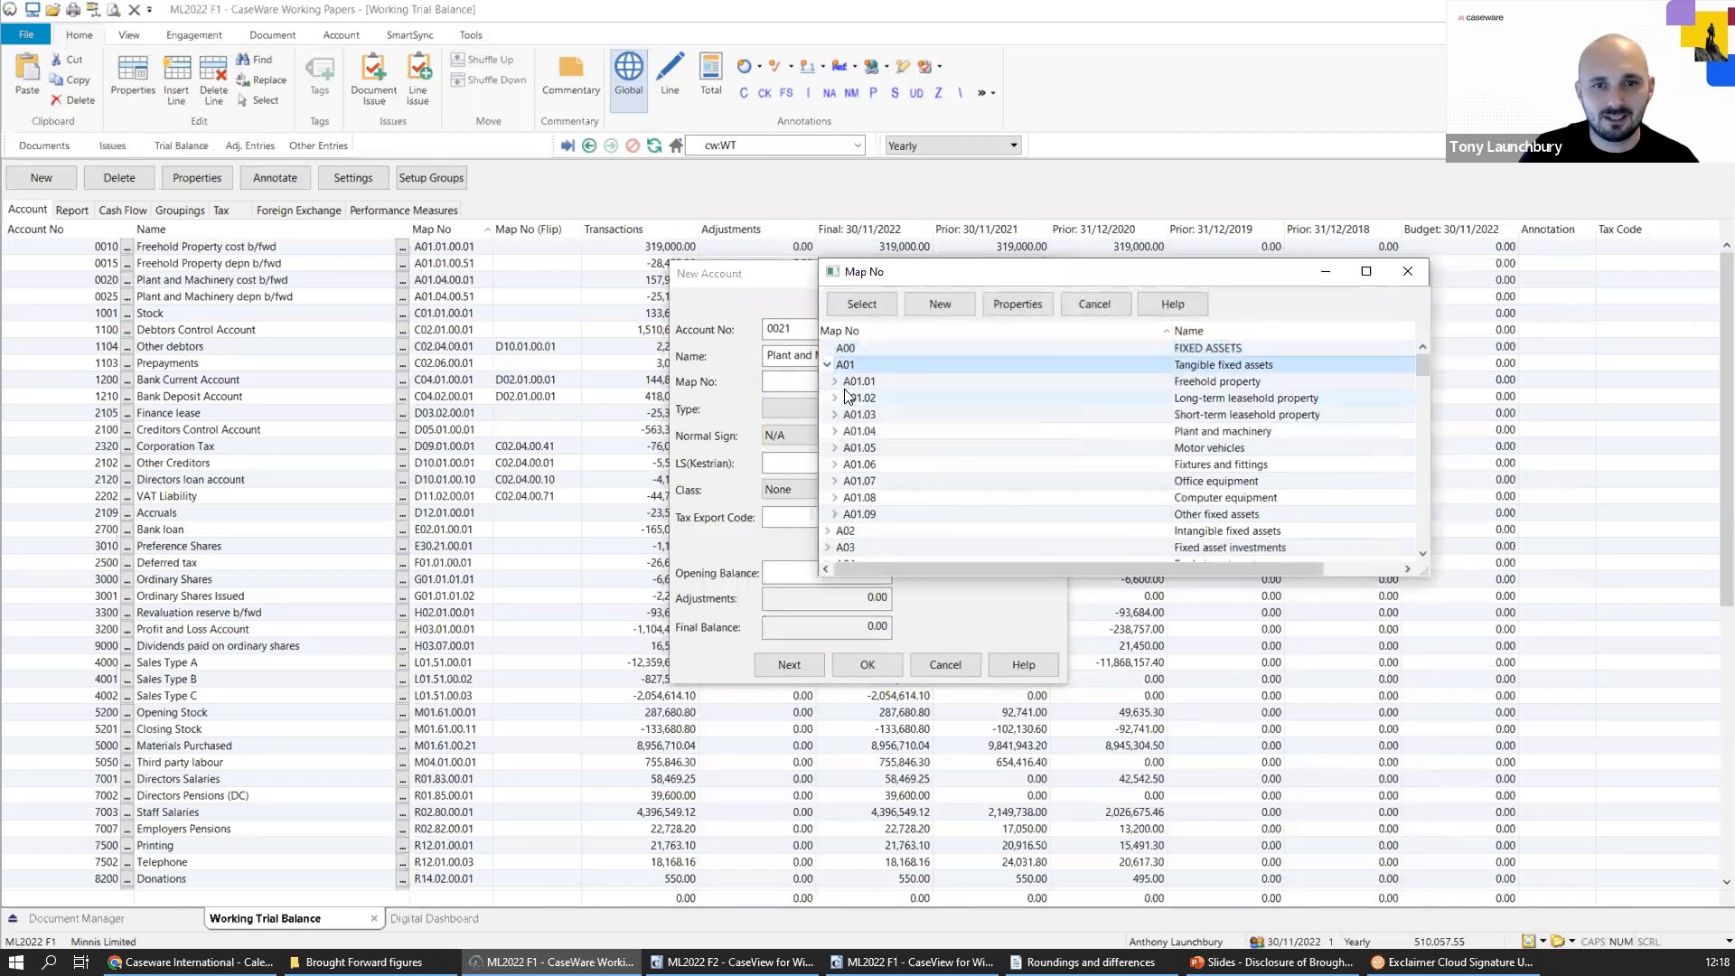
pyautogui.click(835, 431)
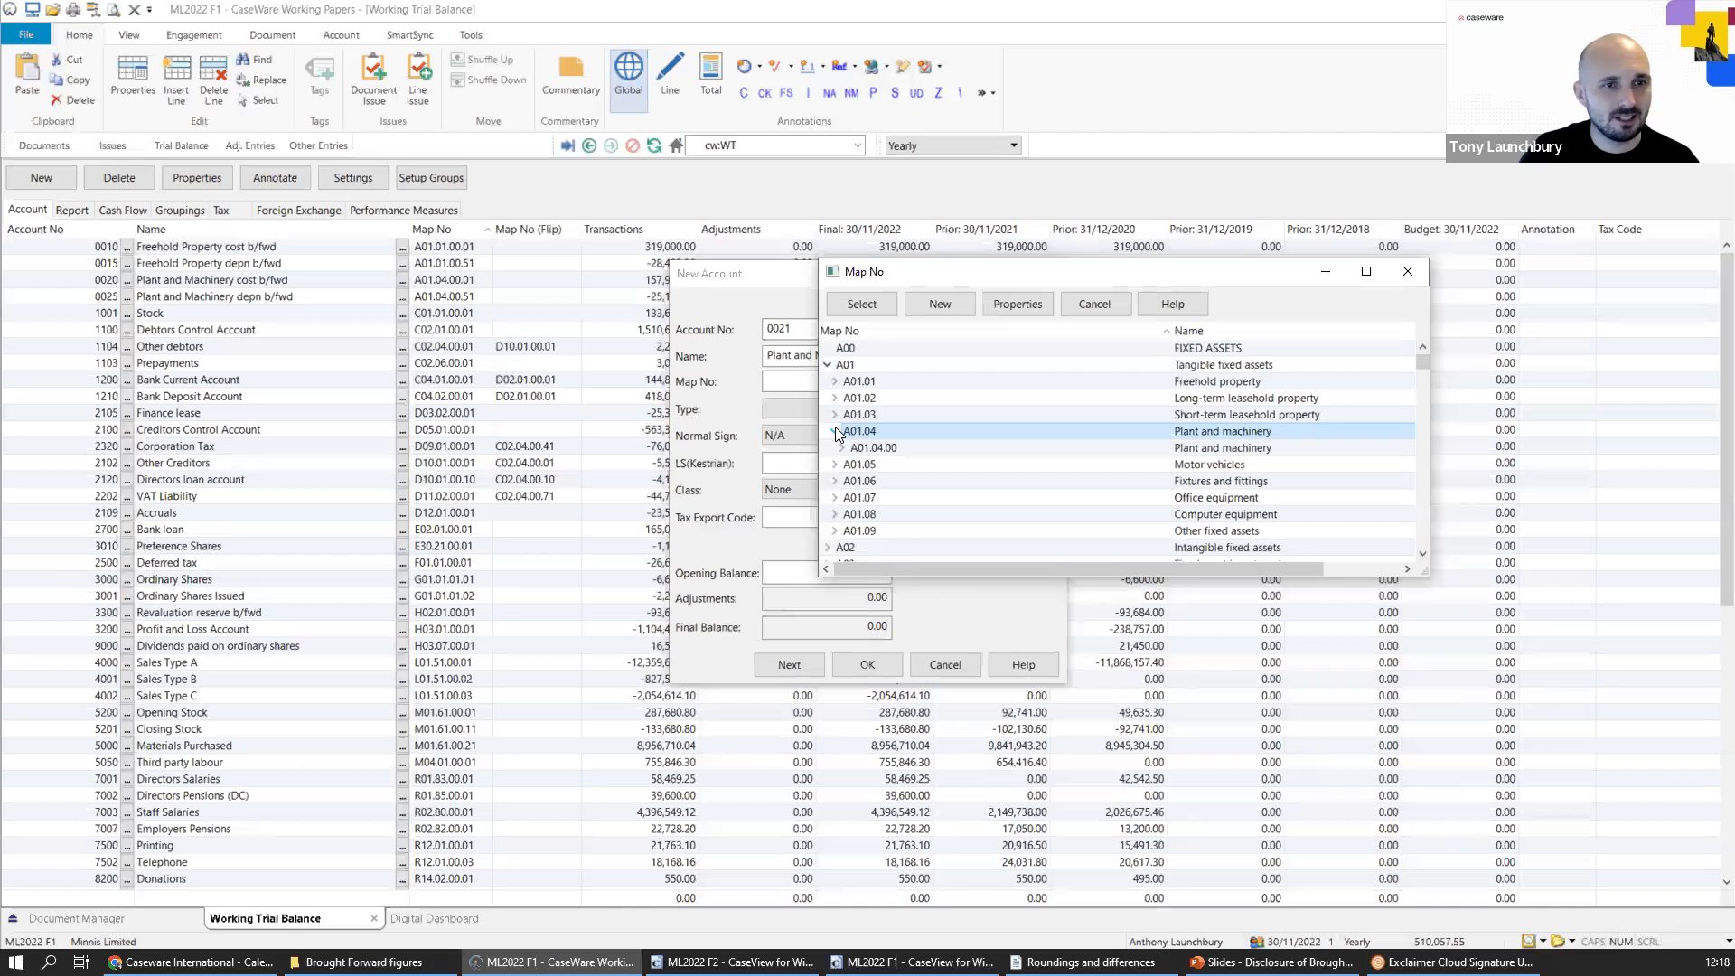
pyautogui.click(843, 447)
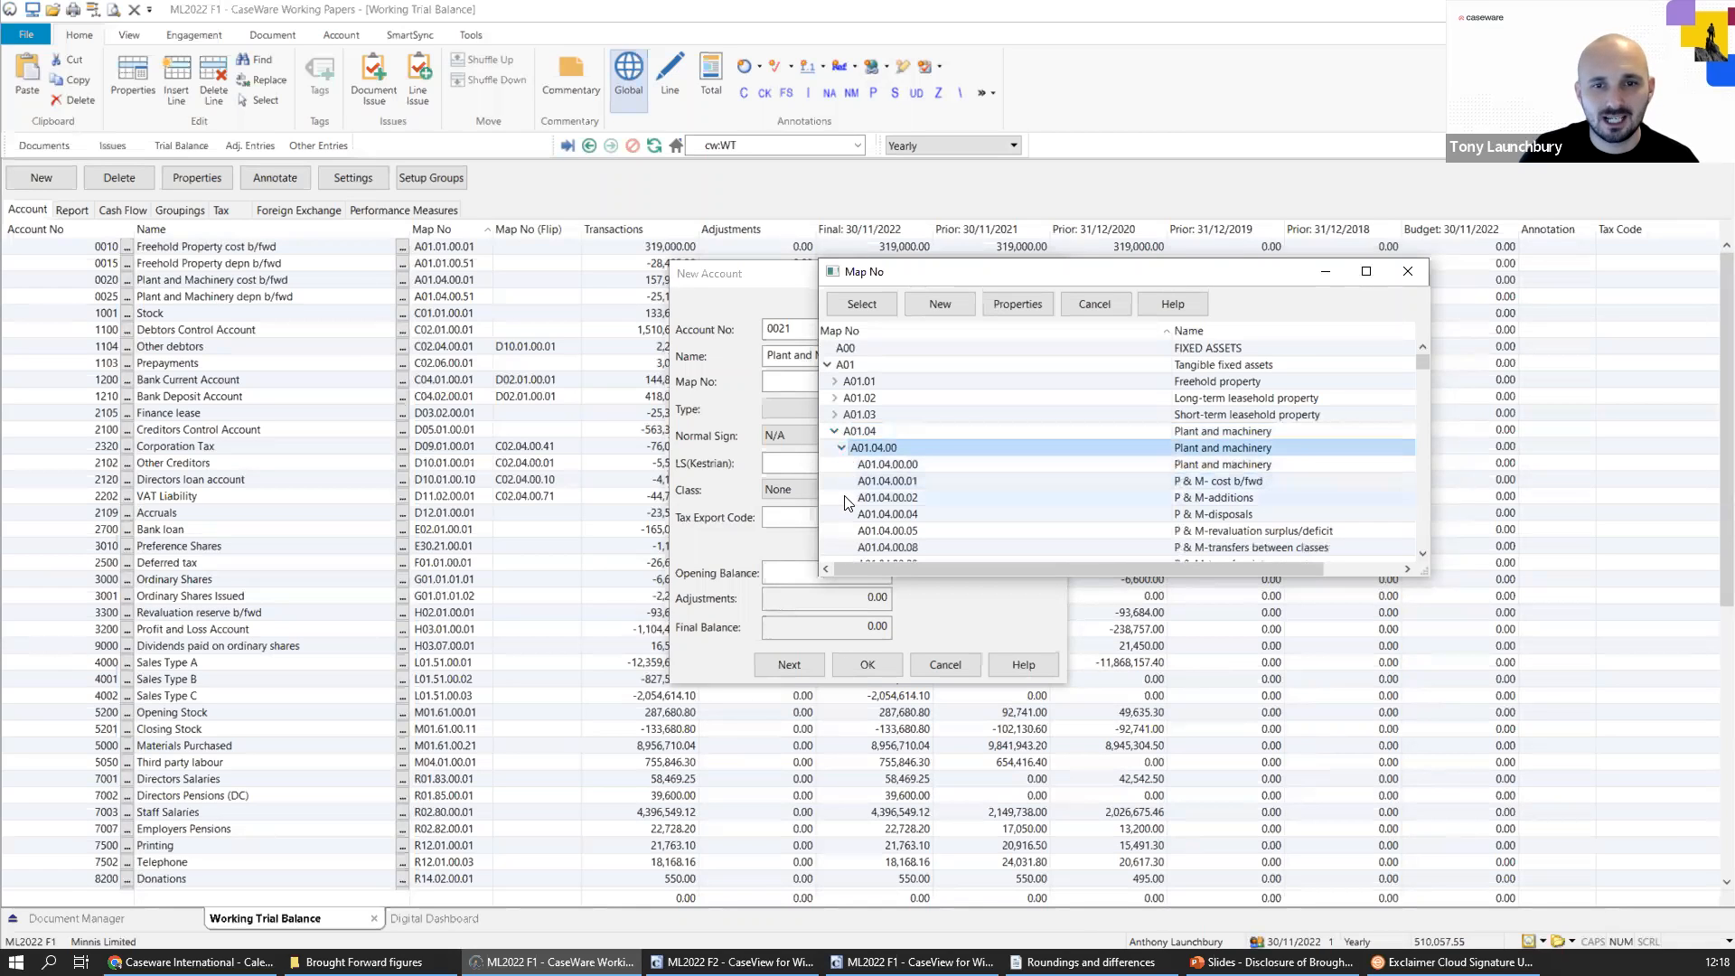
pyautogui.click(924, 503)
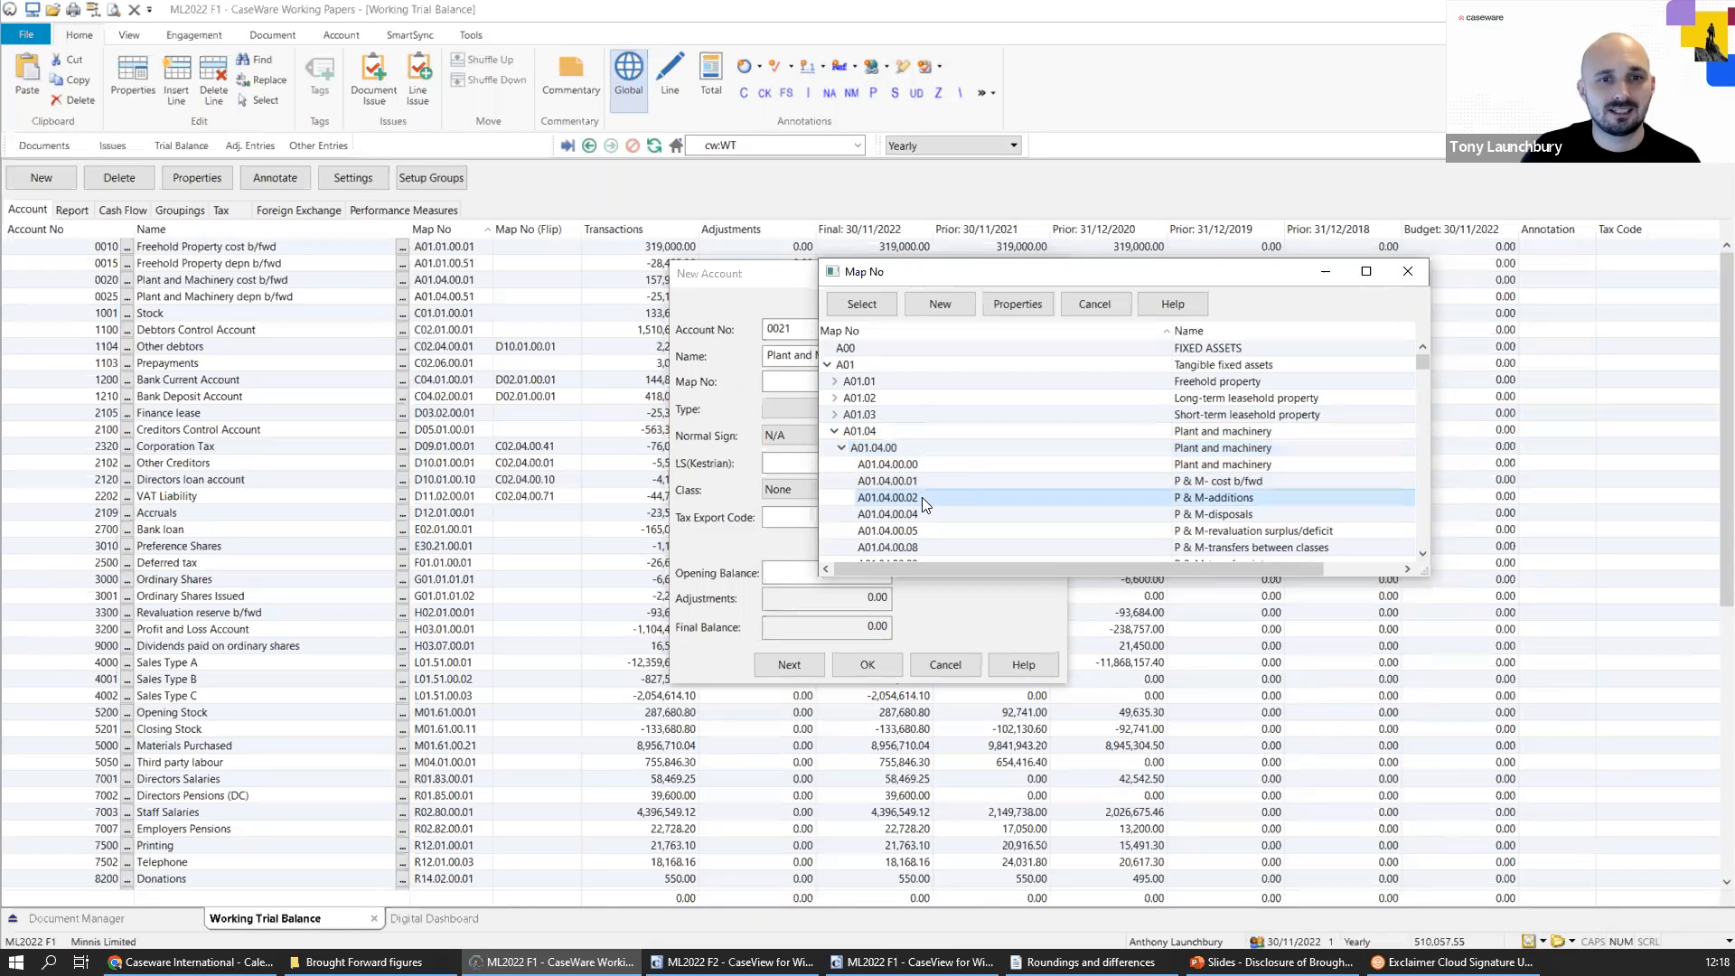
pyautogui.doubleClick(922, 497)
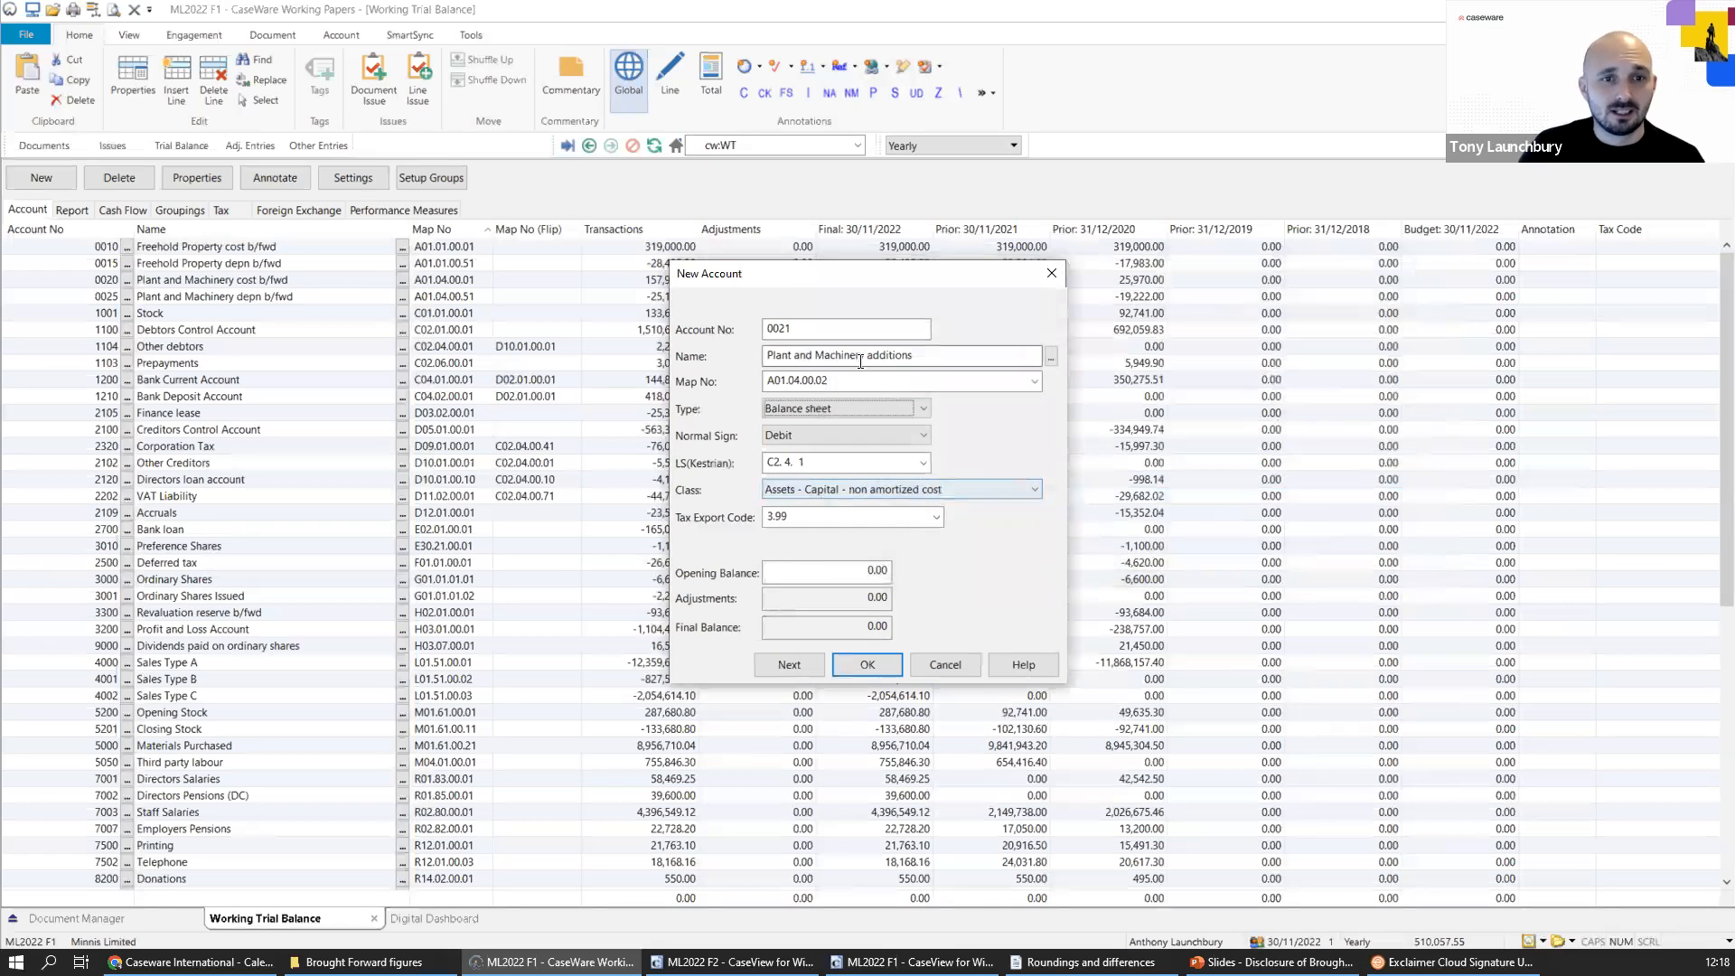
pyautogui.click(868, 664)
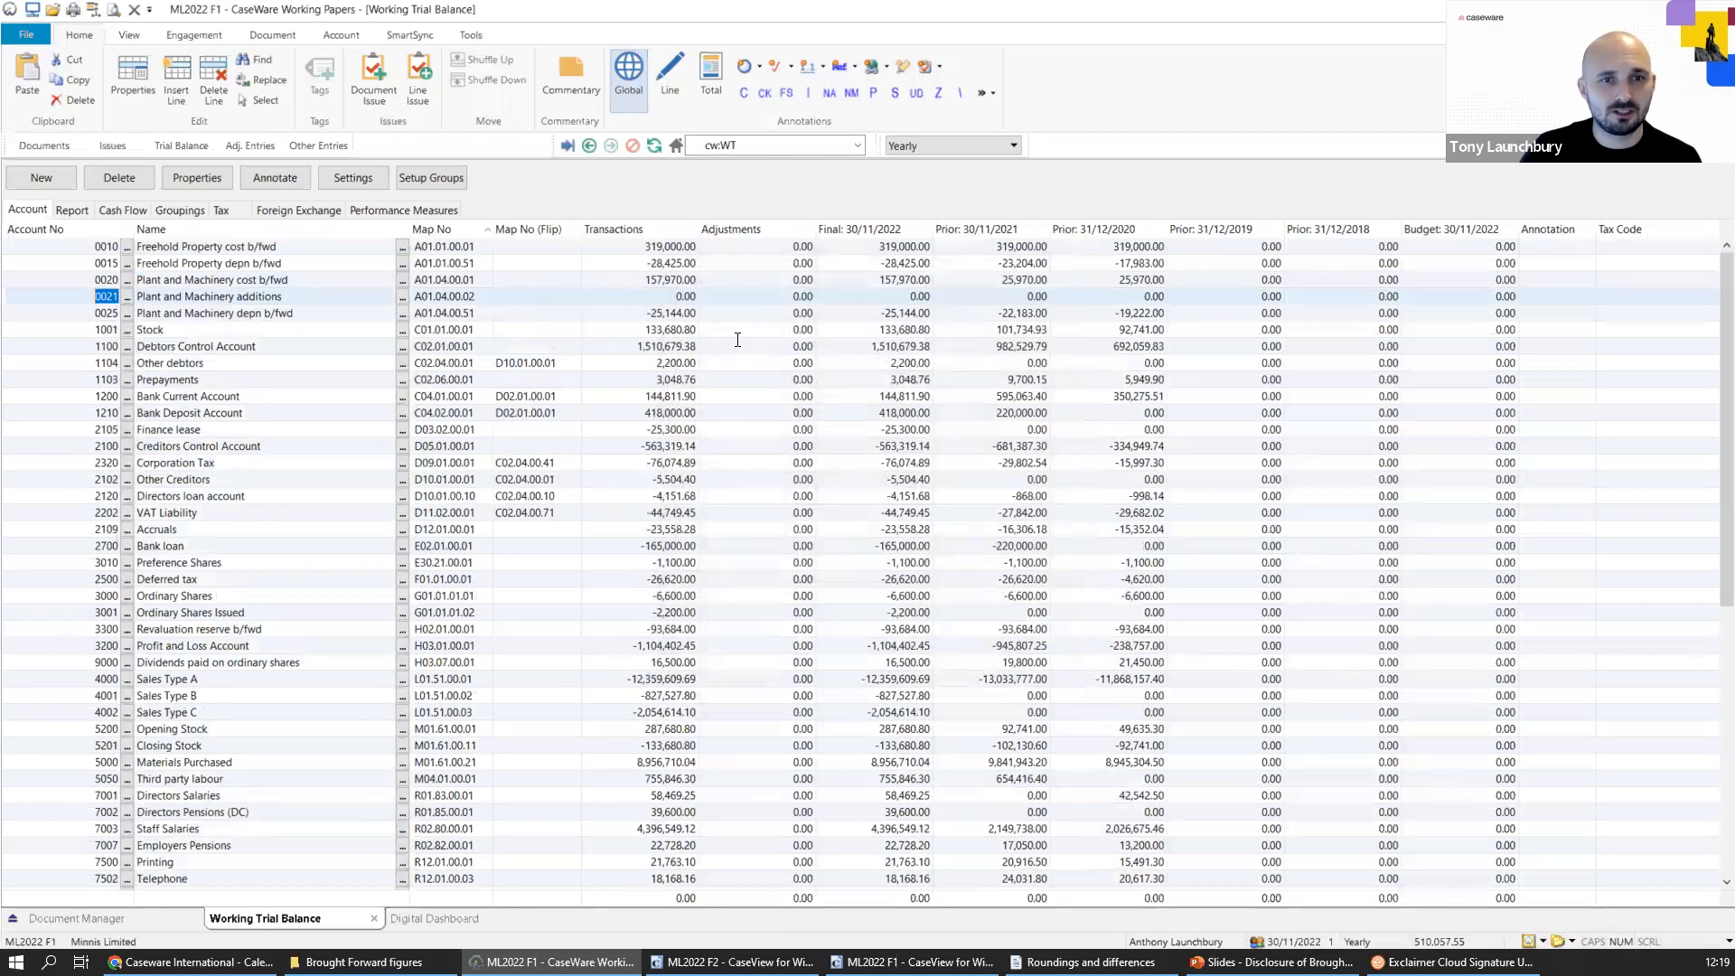
# Compare the Plant and Machinery depn b/fwd account's balances at 30/11/2021 and 31/12/2020 with the final 30/11/2022 balance.
pyautogui.click(1005, 313)
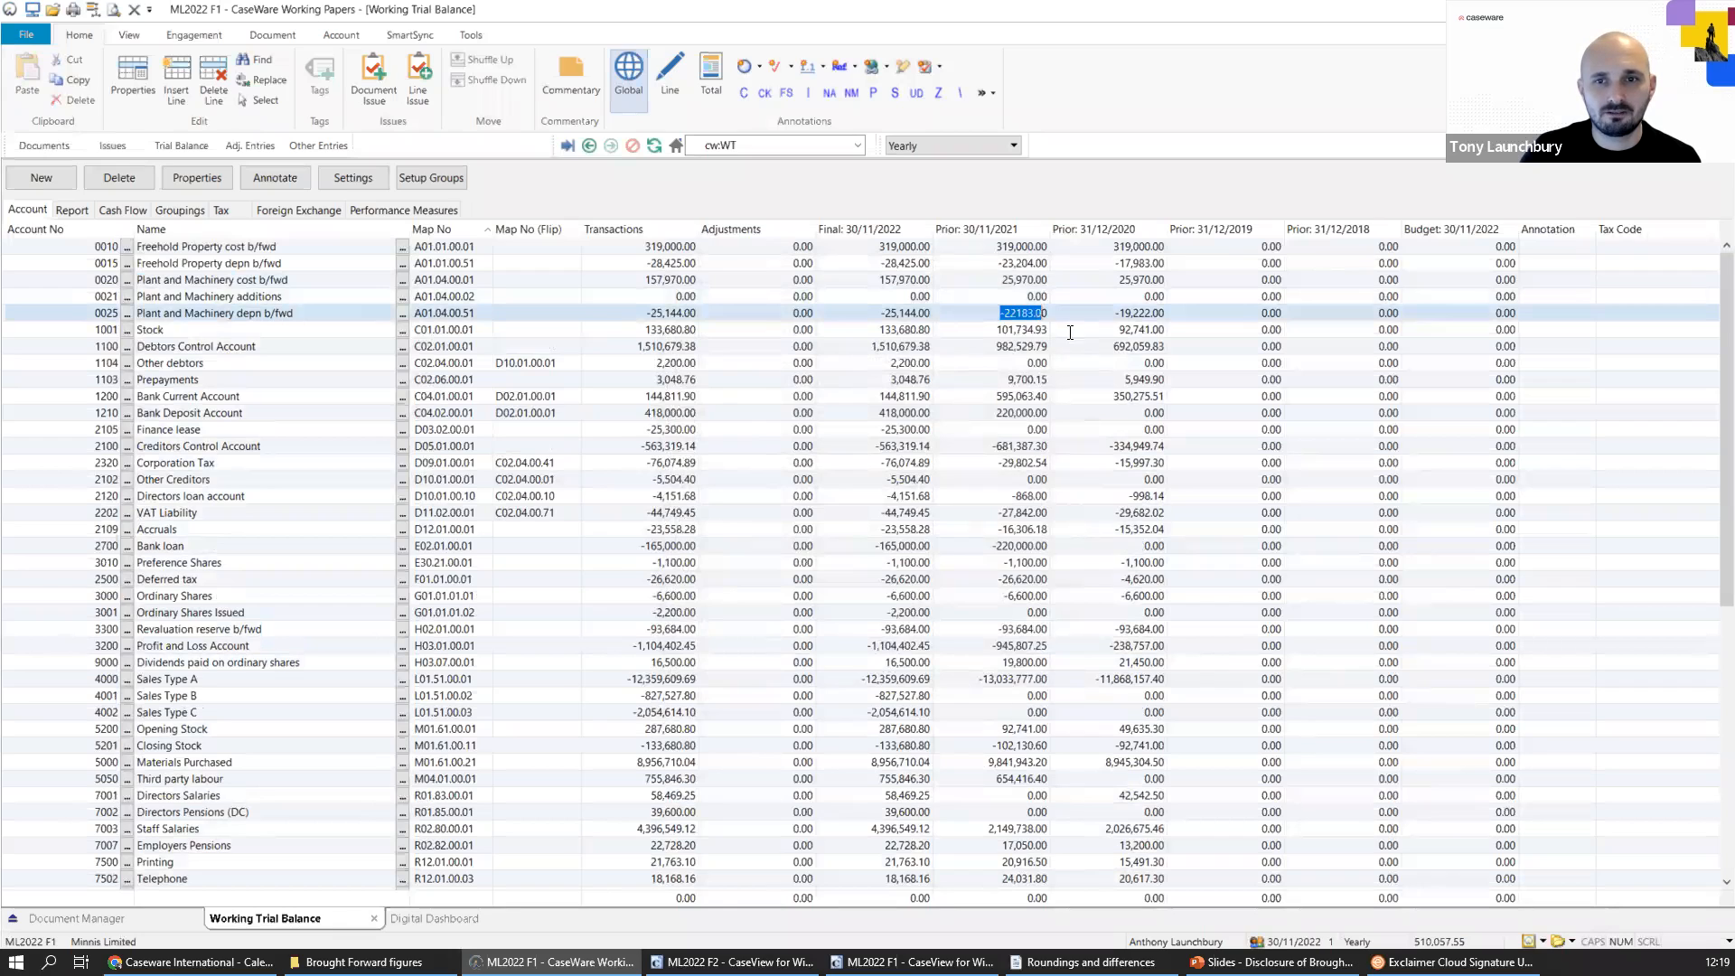
pyautogui.click(1094, 313)
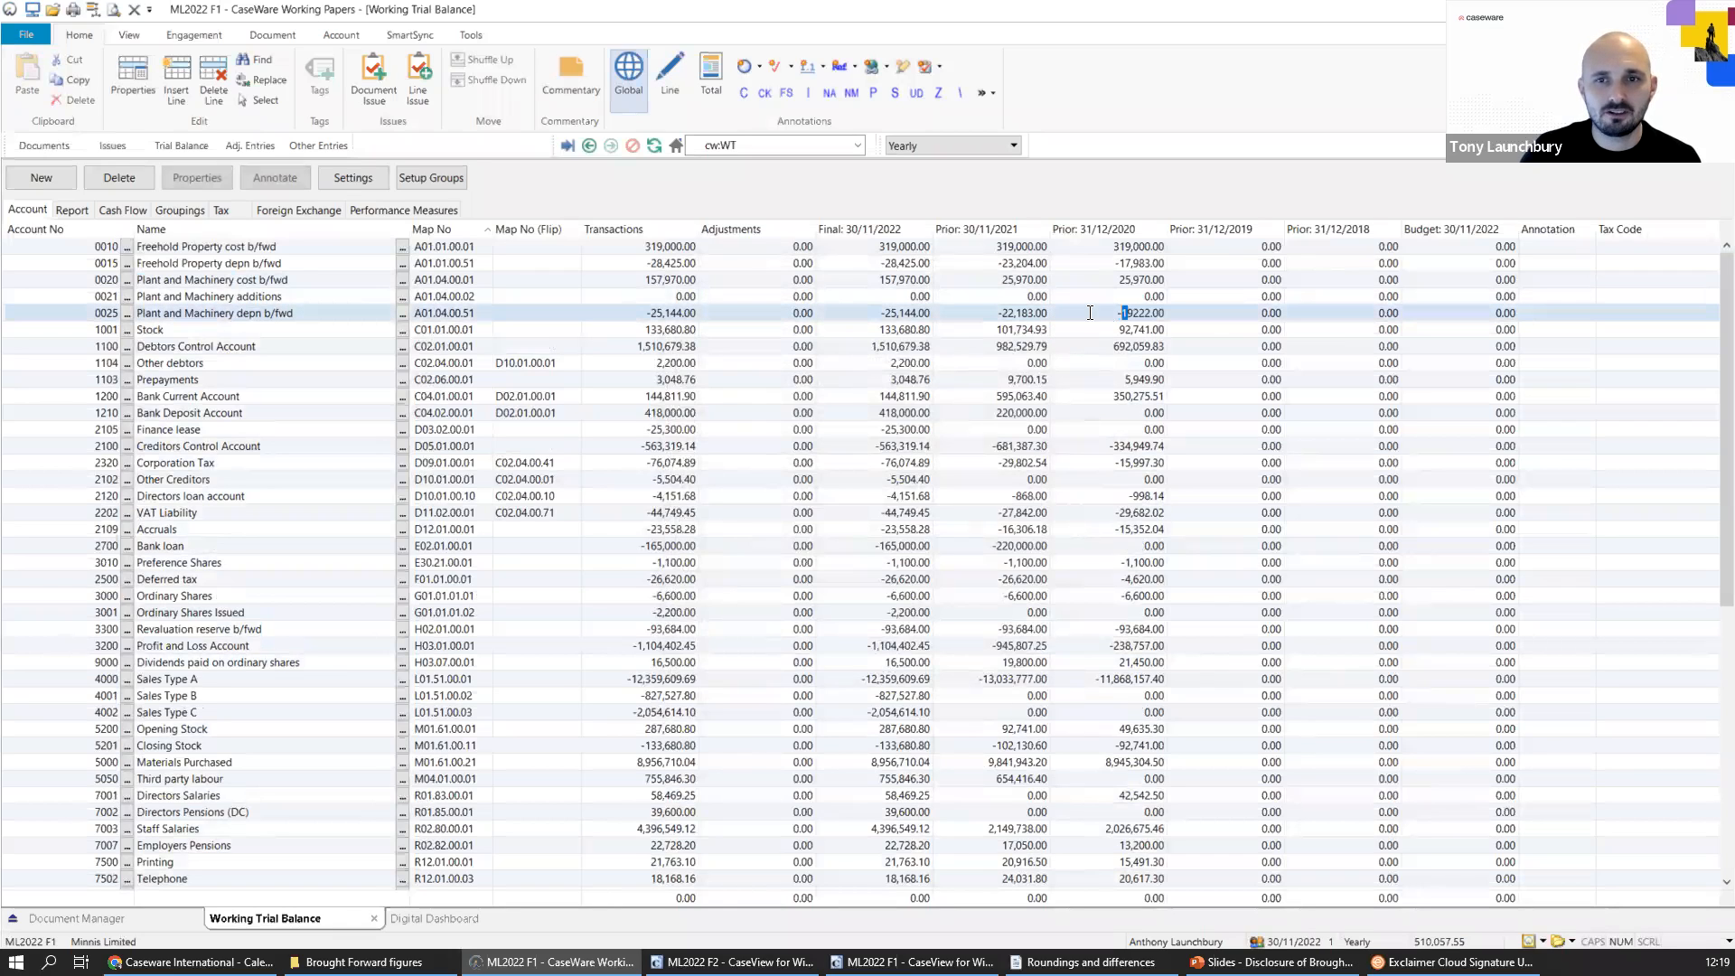
pyautogui.click(913, 316)
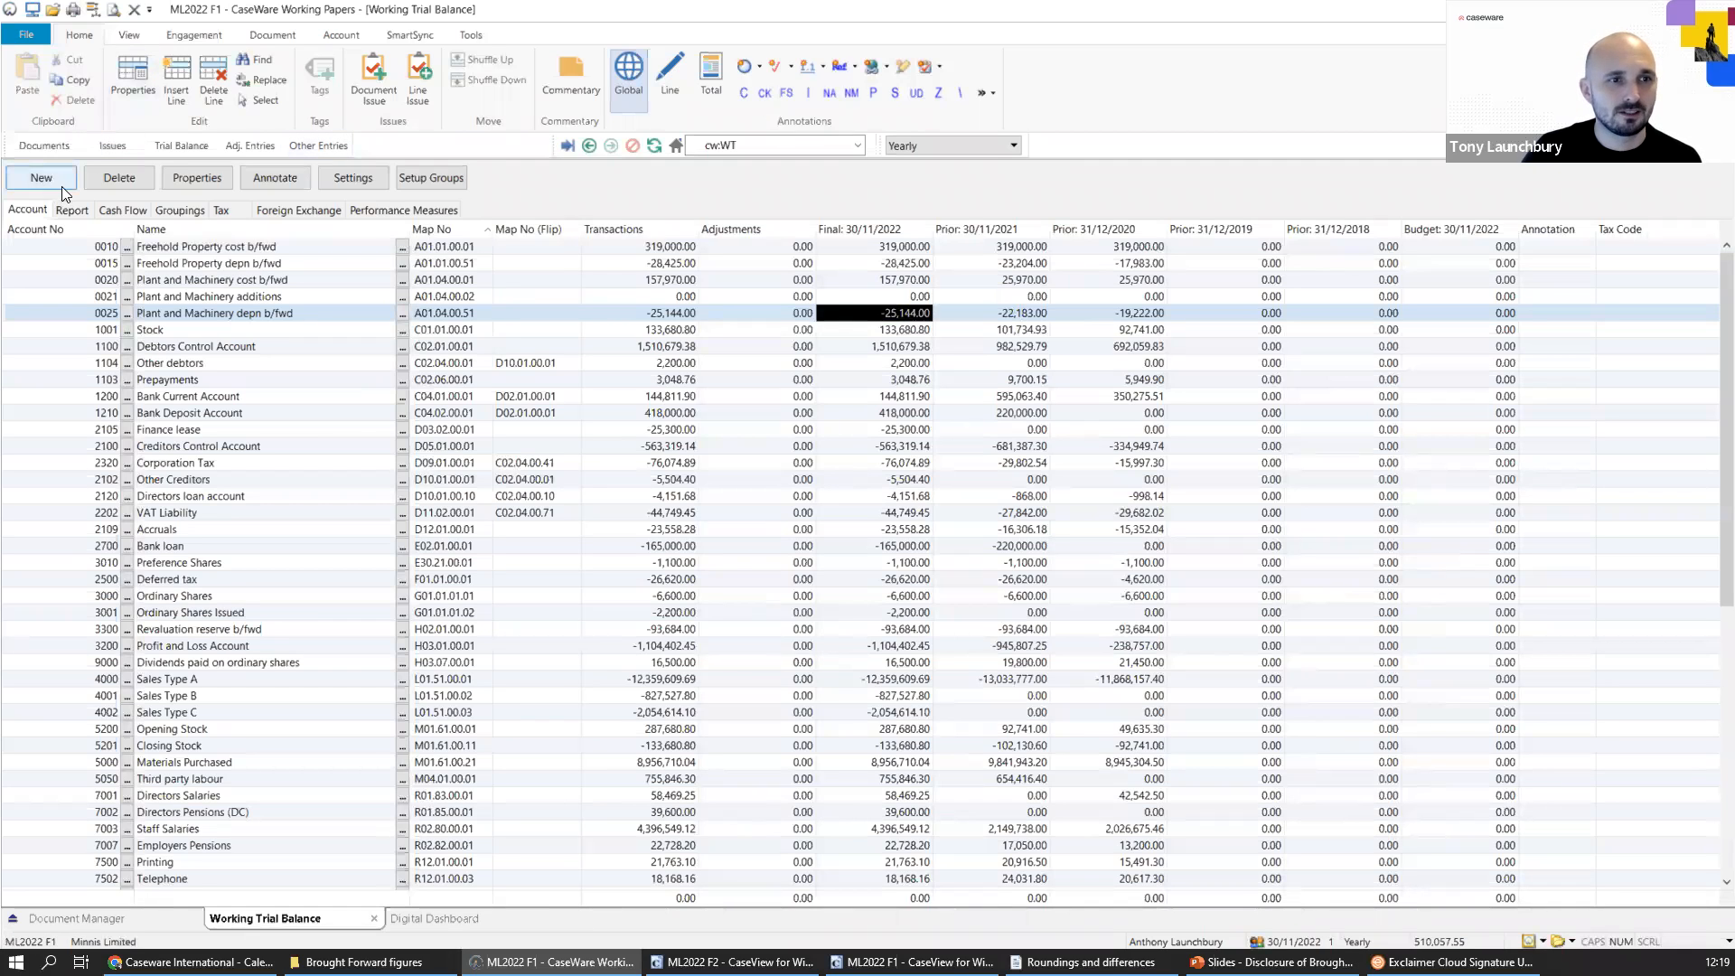
# Start a new account with code 0026 and the name "Plant and Machinery depn charge owned", reusing the depn b/fwd account's wording.
pyautogui.click(308, 313)
pyautogui.moveTo(262, 313); pyautogui.dragTo(129, 312)
pyautogui.click(262, 313)
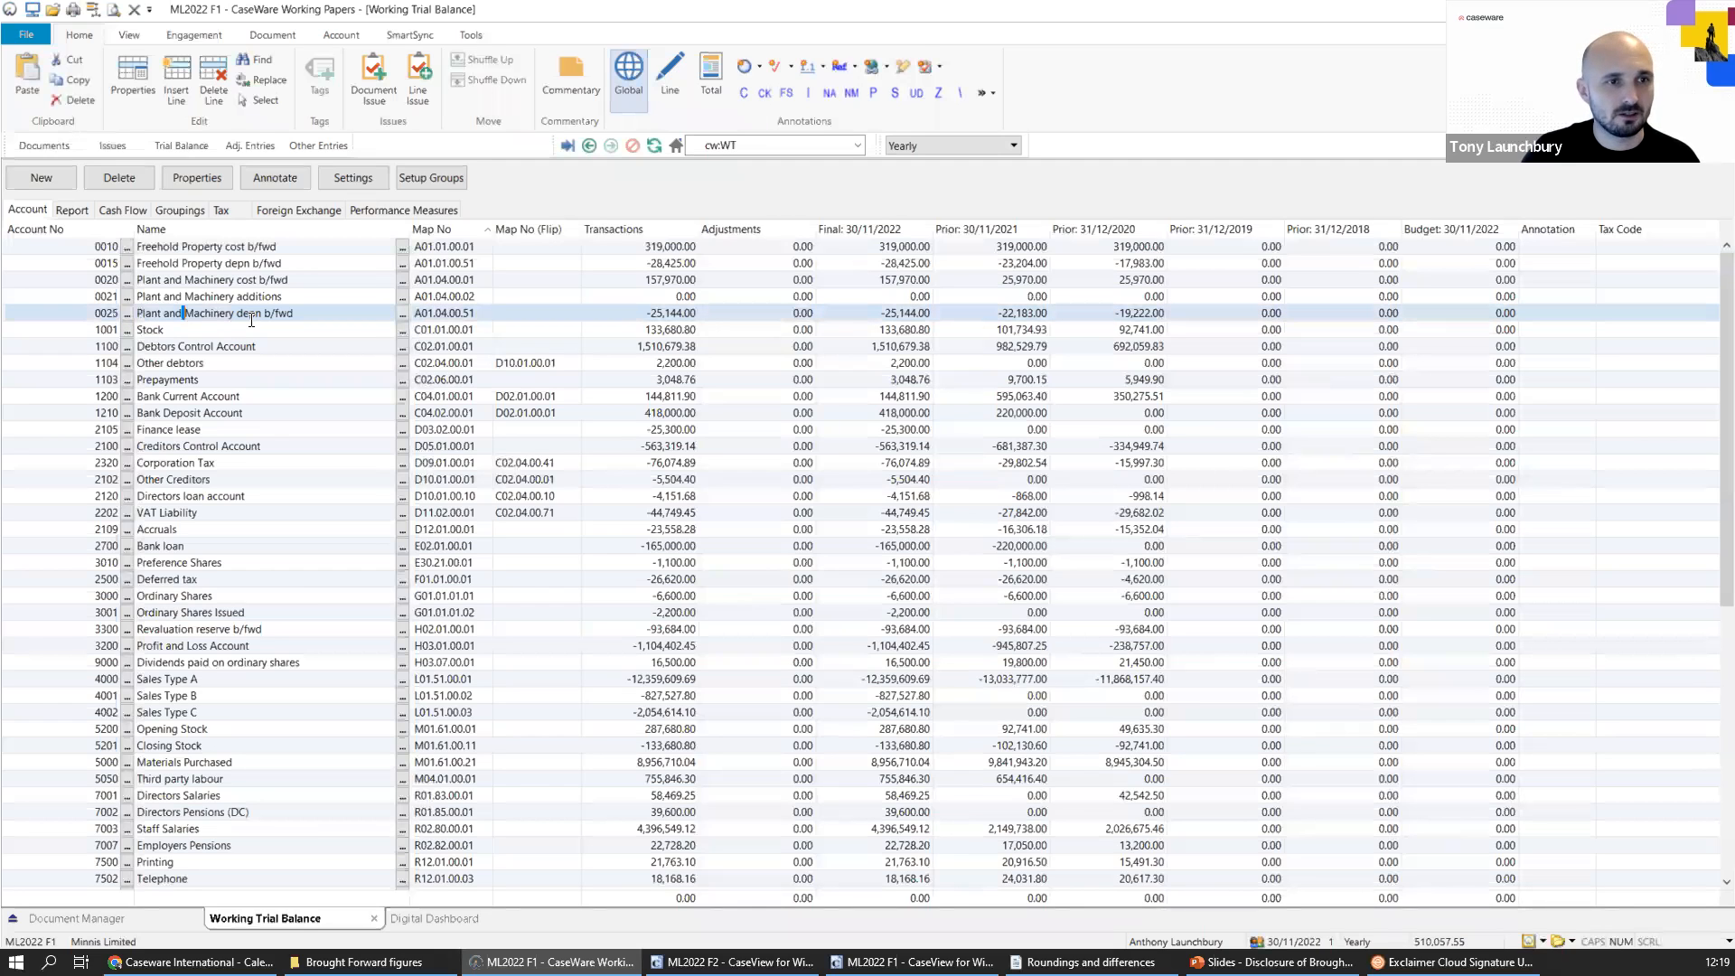
pyautogui.moveTo(262, 313); pyautogui.dragTo(144, 312)
pyautogui.hotkey('ctrl', 'c')
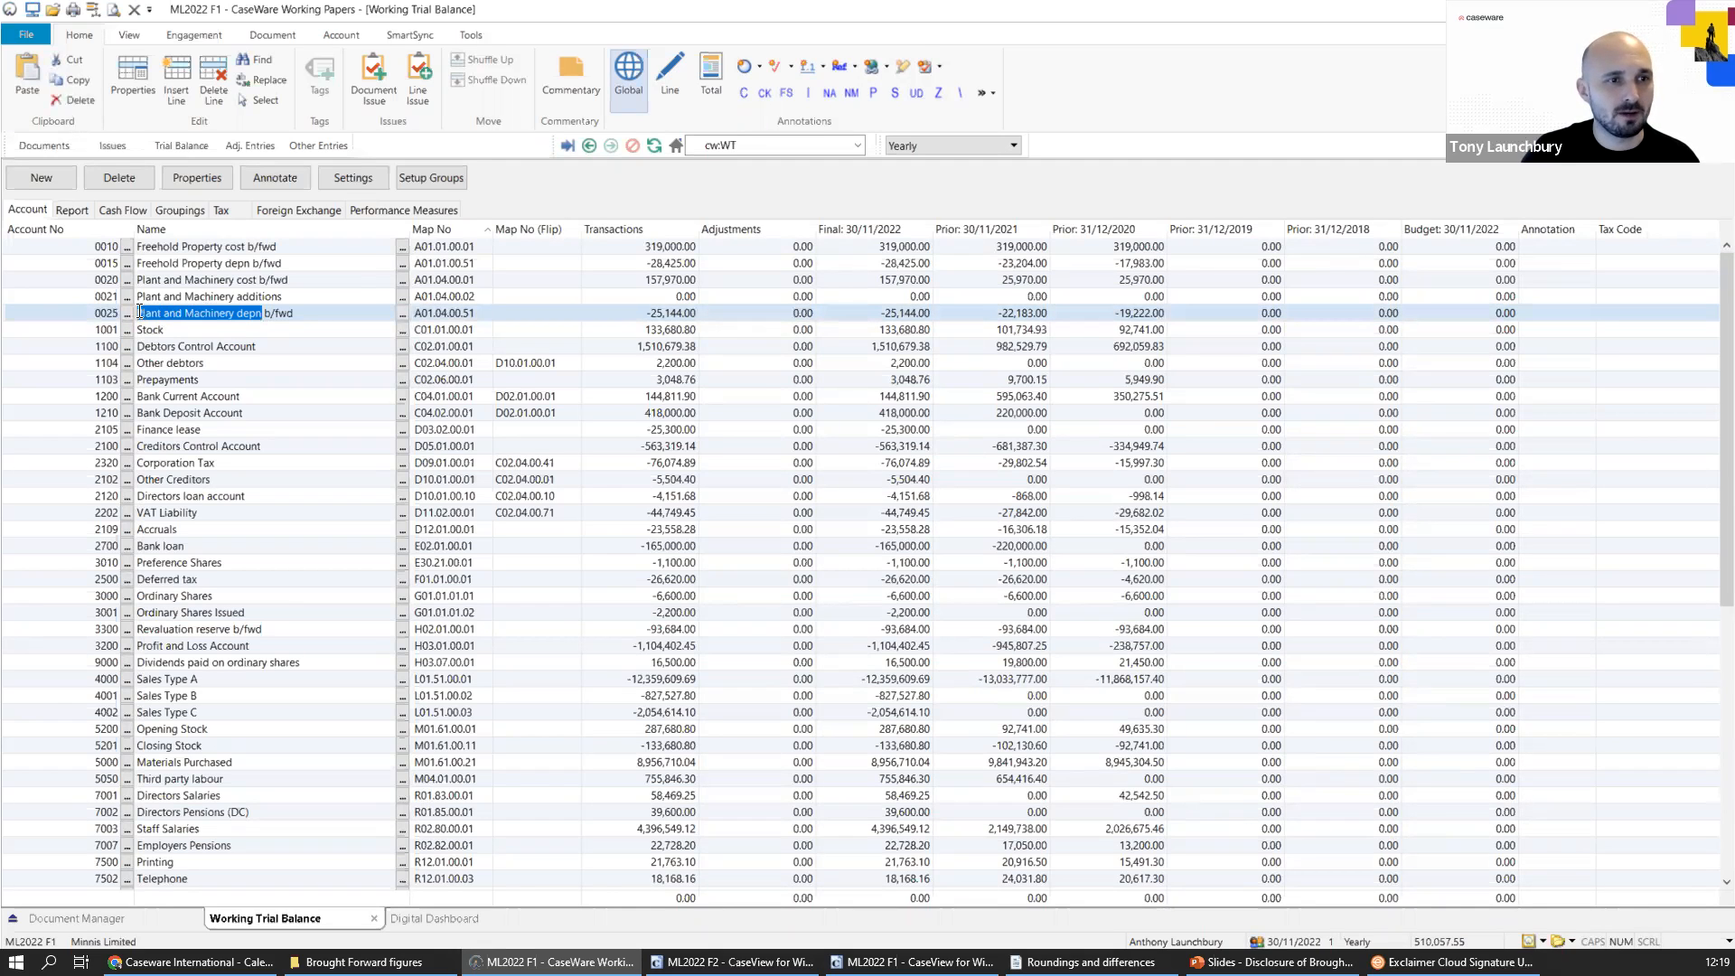
pyautogui.click(70, 192)
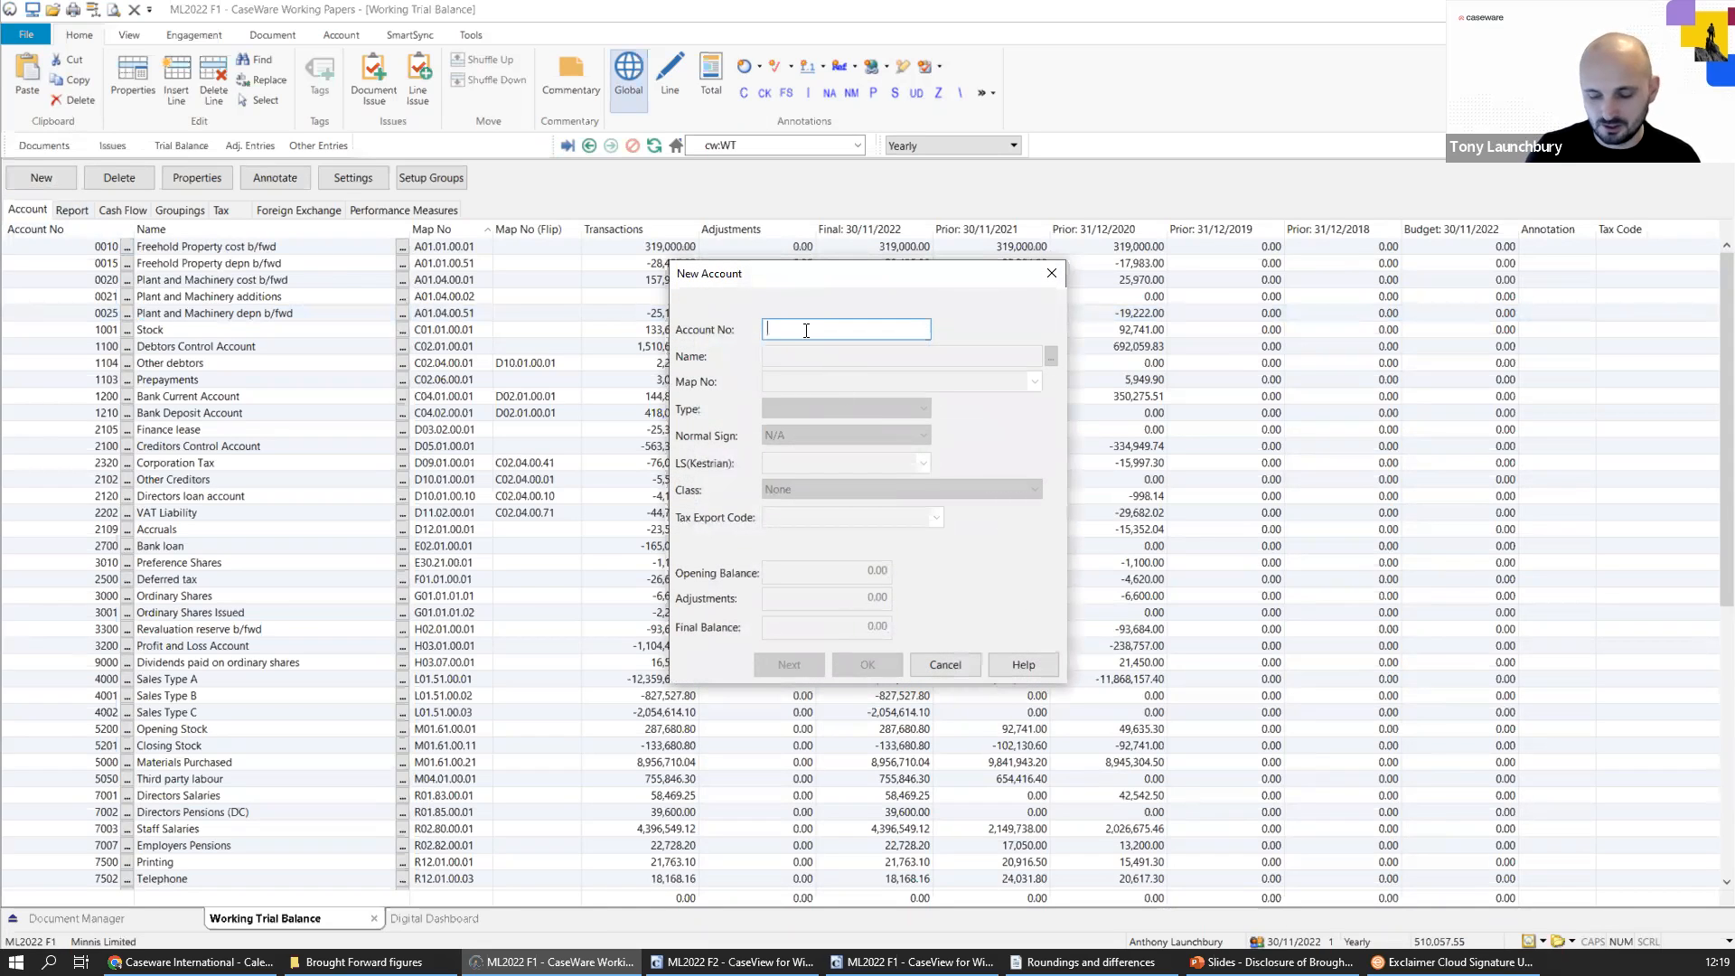
pyautogui.write('0026')
pyautogui.press('Tab')
pyautogui.hotkey('ctrl', 'v')
pyautogui.write('charge')
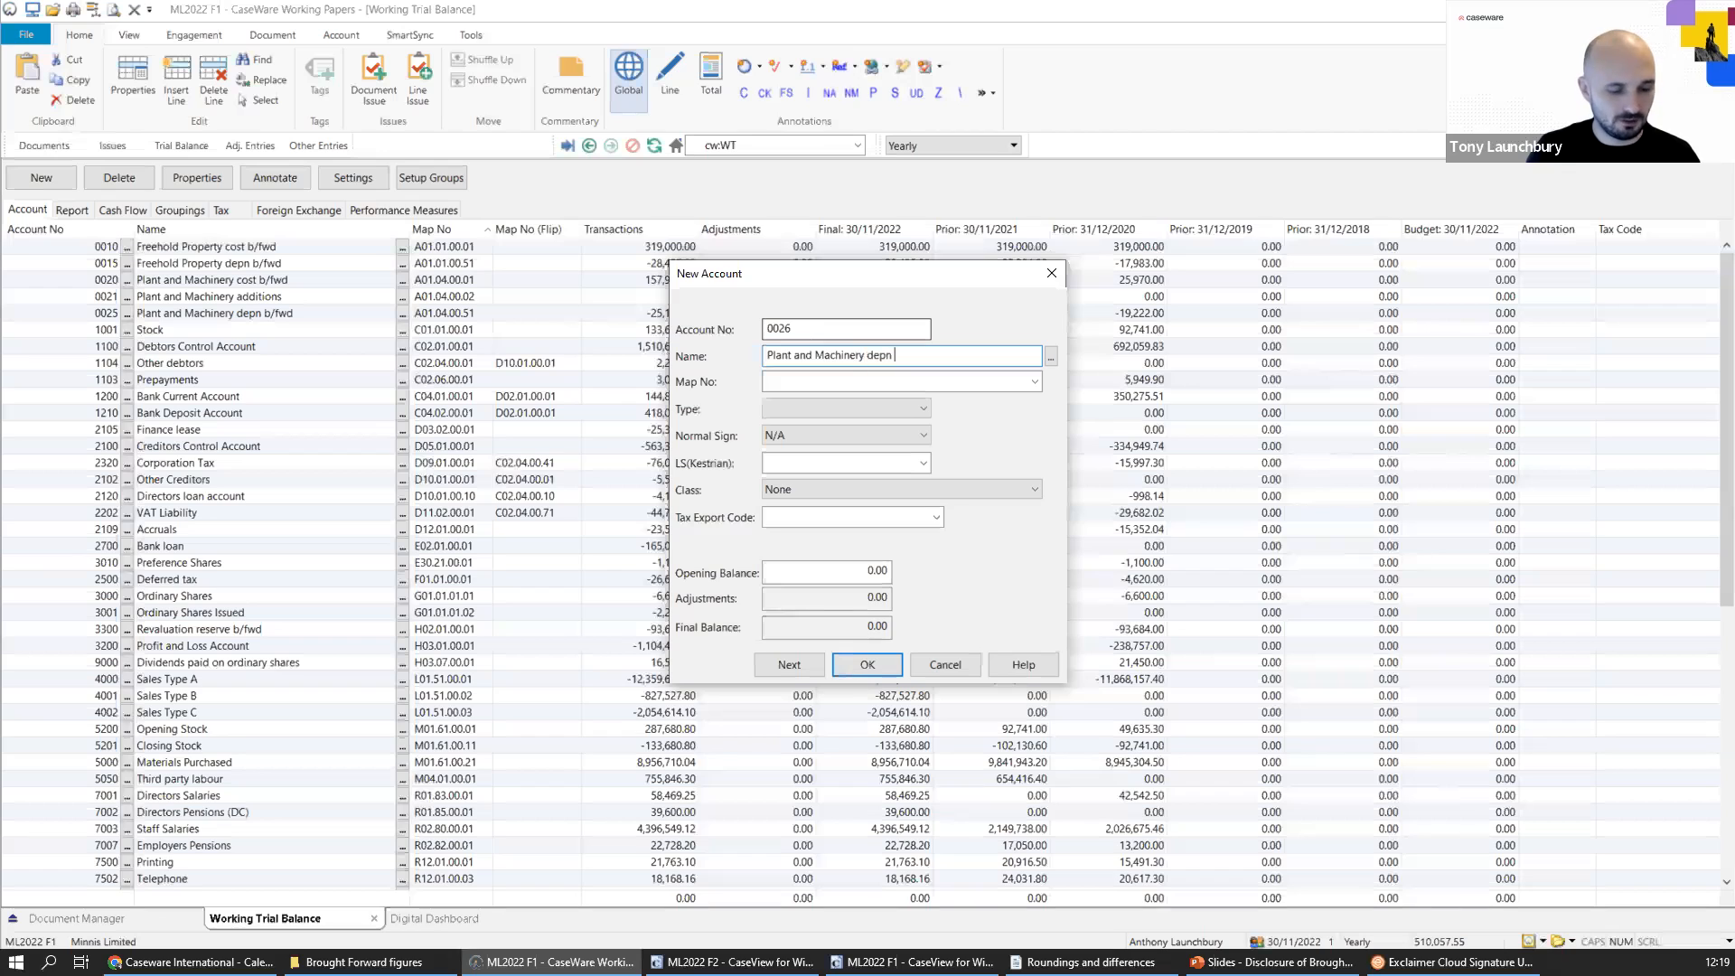
pyautogui.write(' owen')
pyautogui.press('BackSpace')
pyautogui.press('BackSpace')
pyautogui.write('ned')
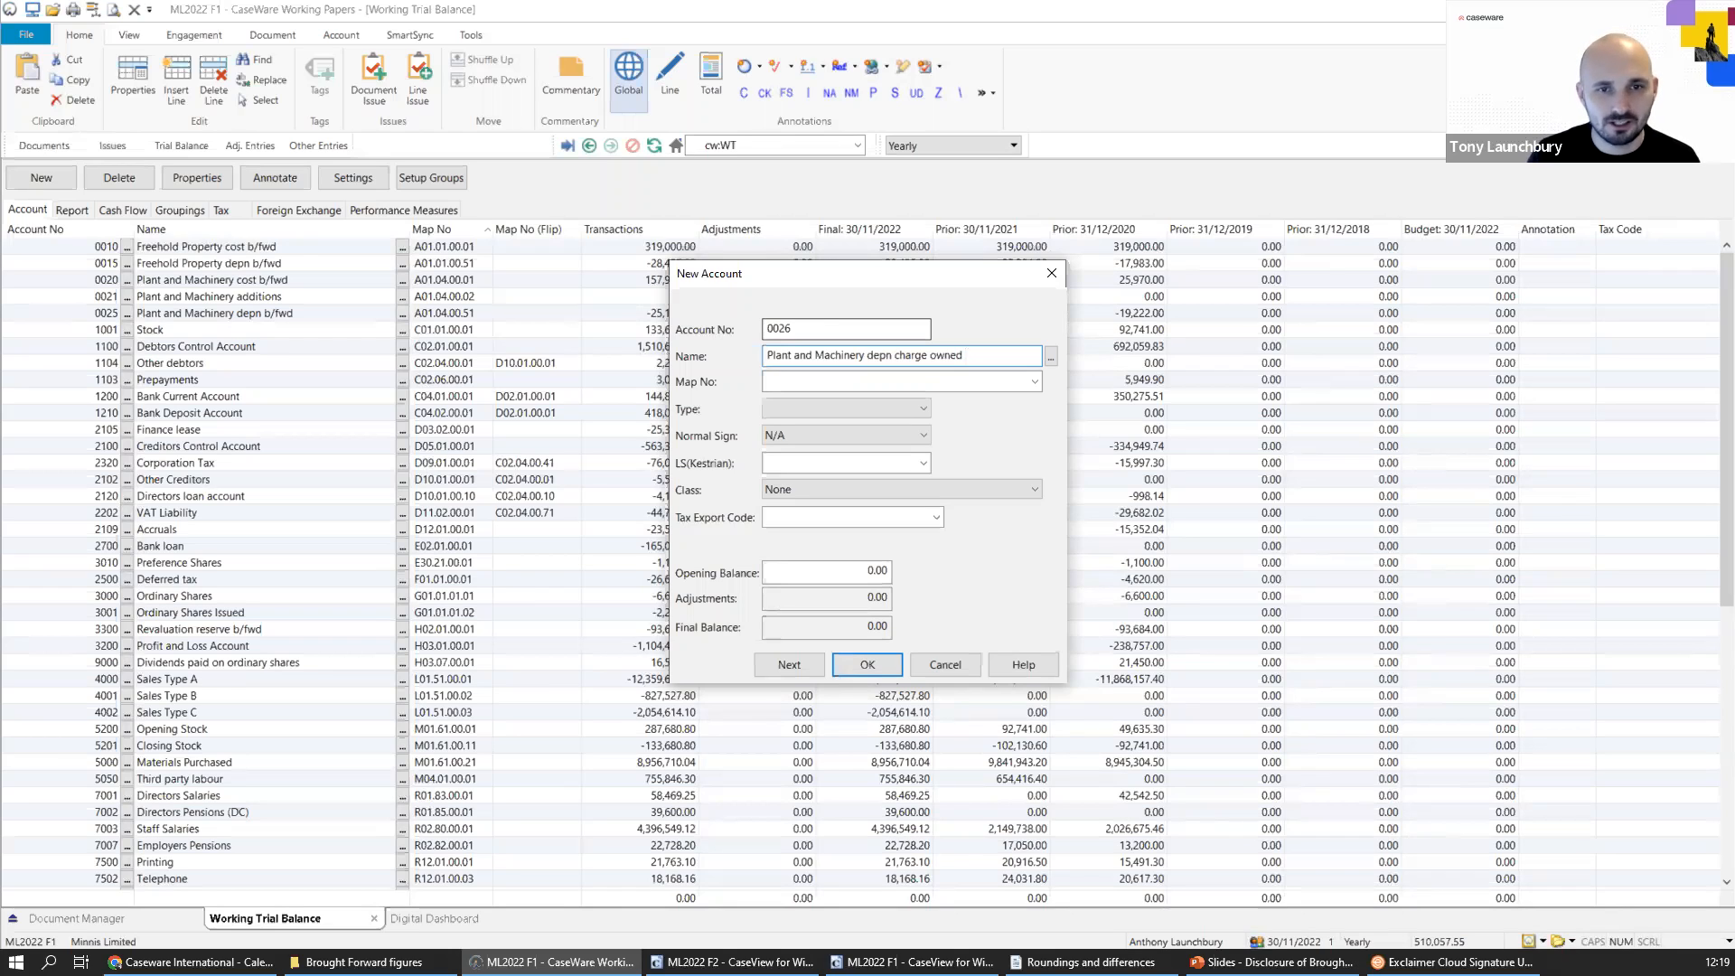
# Assign map number A01.04.00.52 (P & M-depn chg:Owned) to the new account and create it.
pyautogui.click(864, 383)
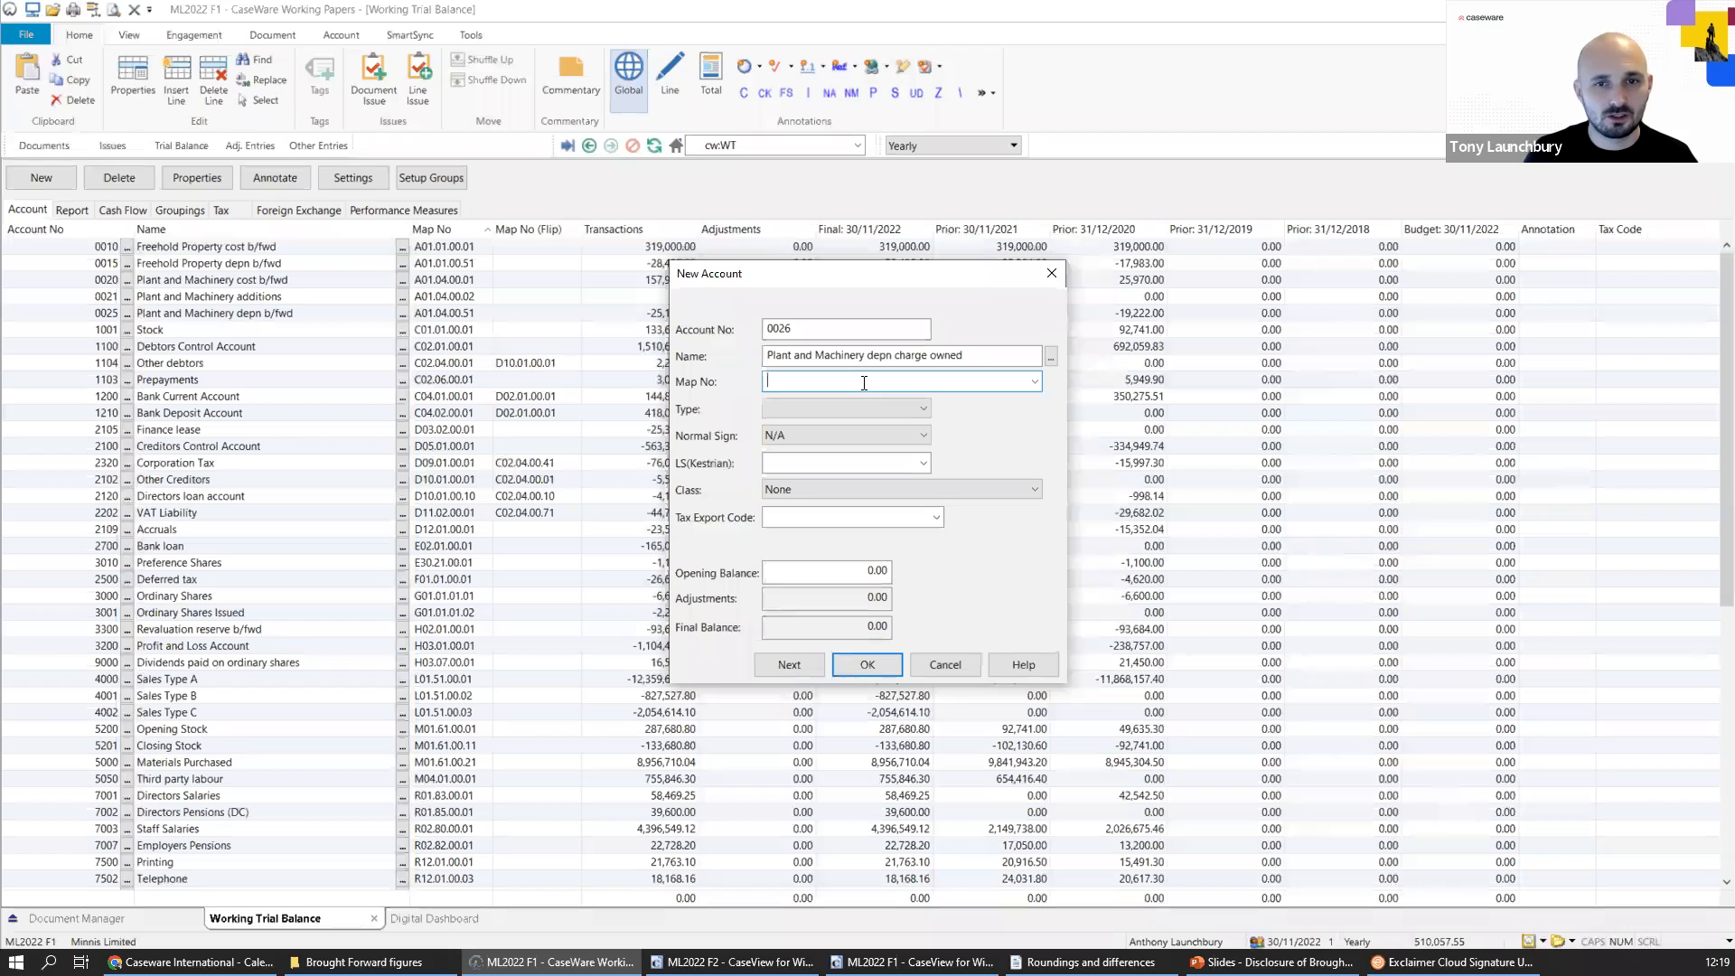
pyautogui.write('A01.0')
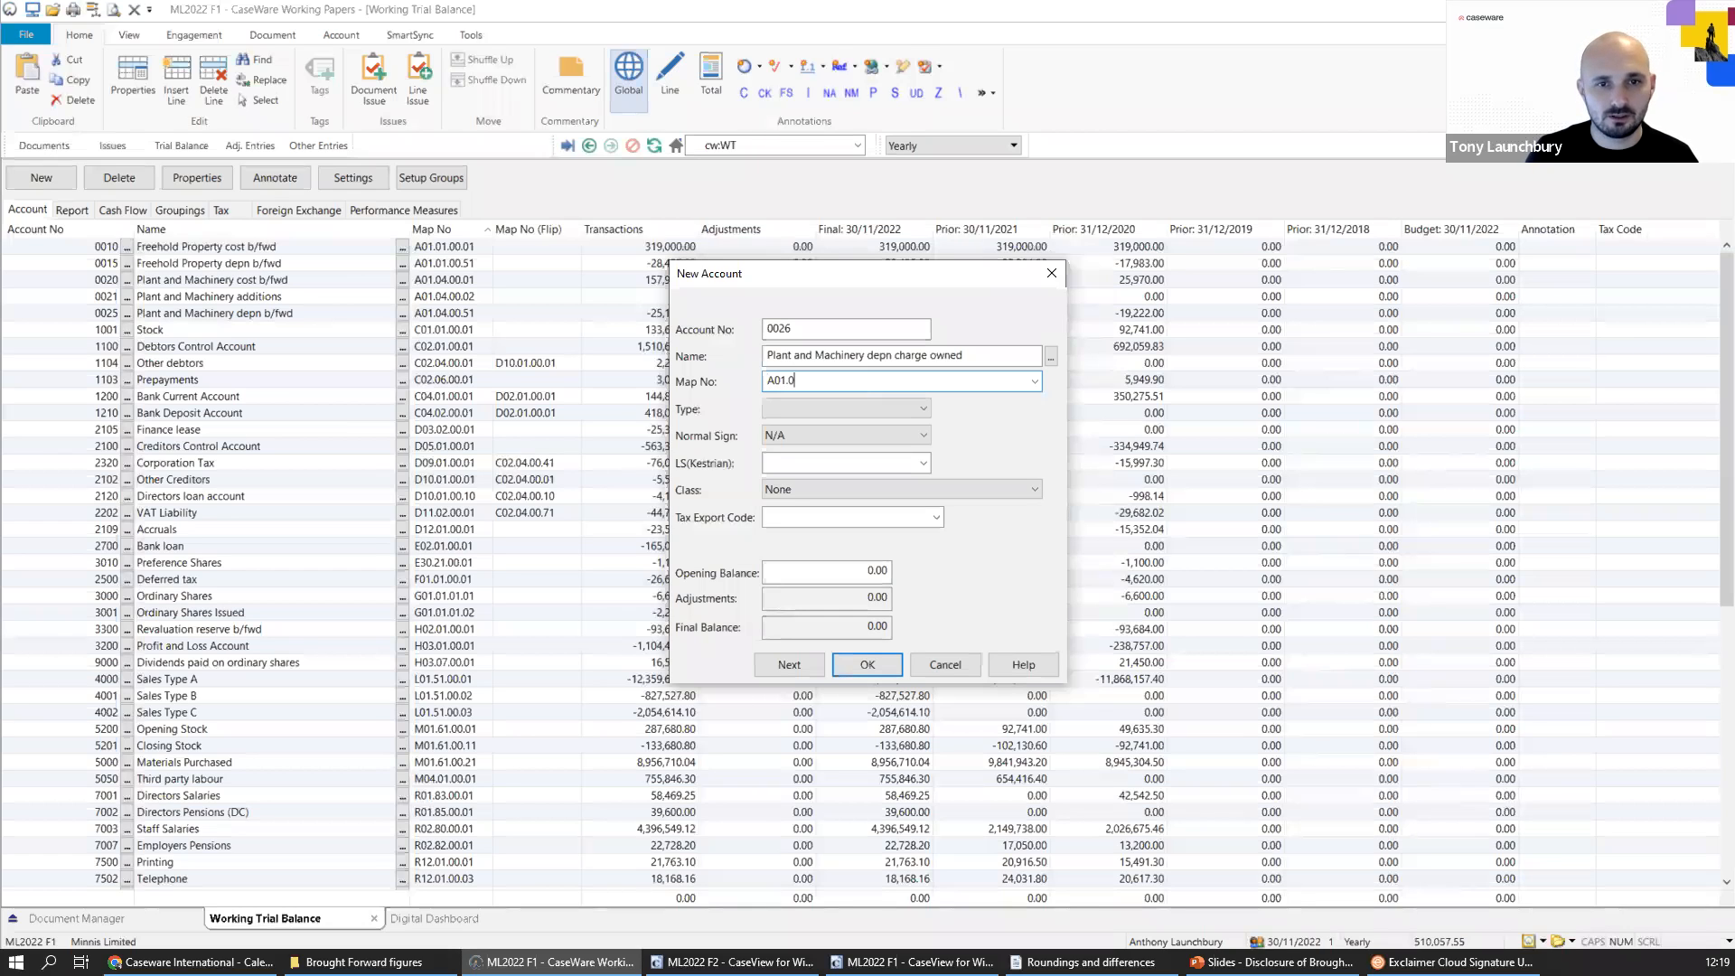
pyautogui.write('4.00')
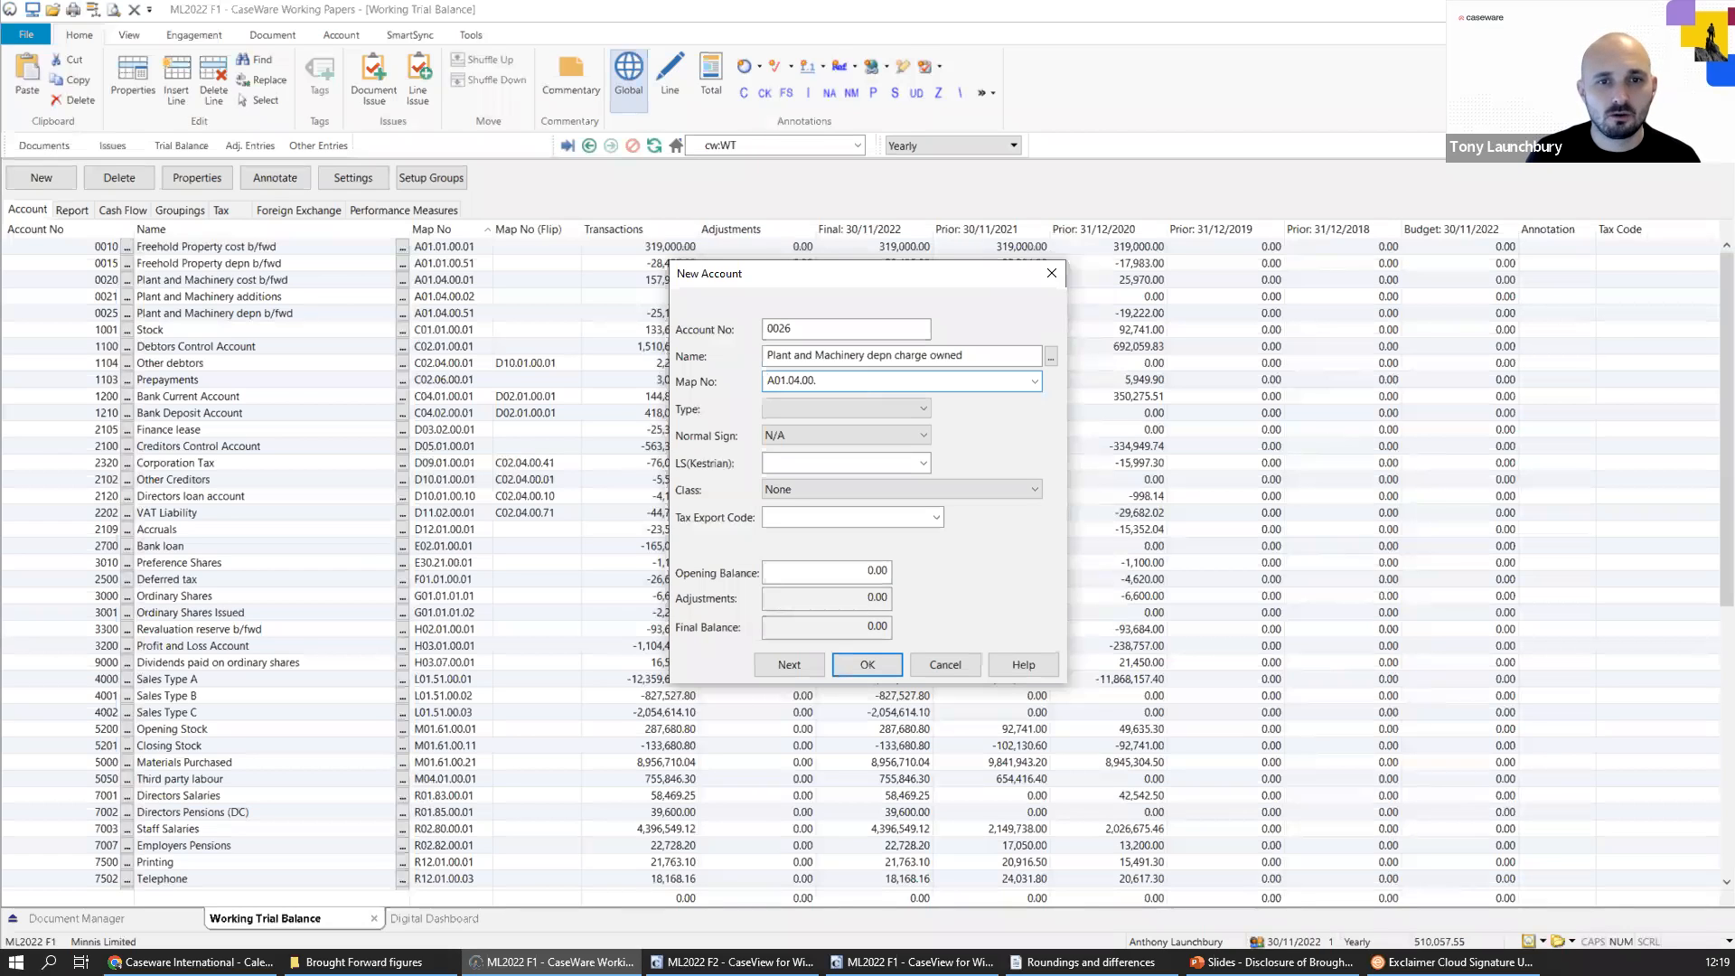
pyautogui.write('.52')
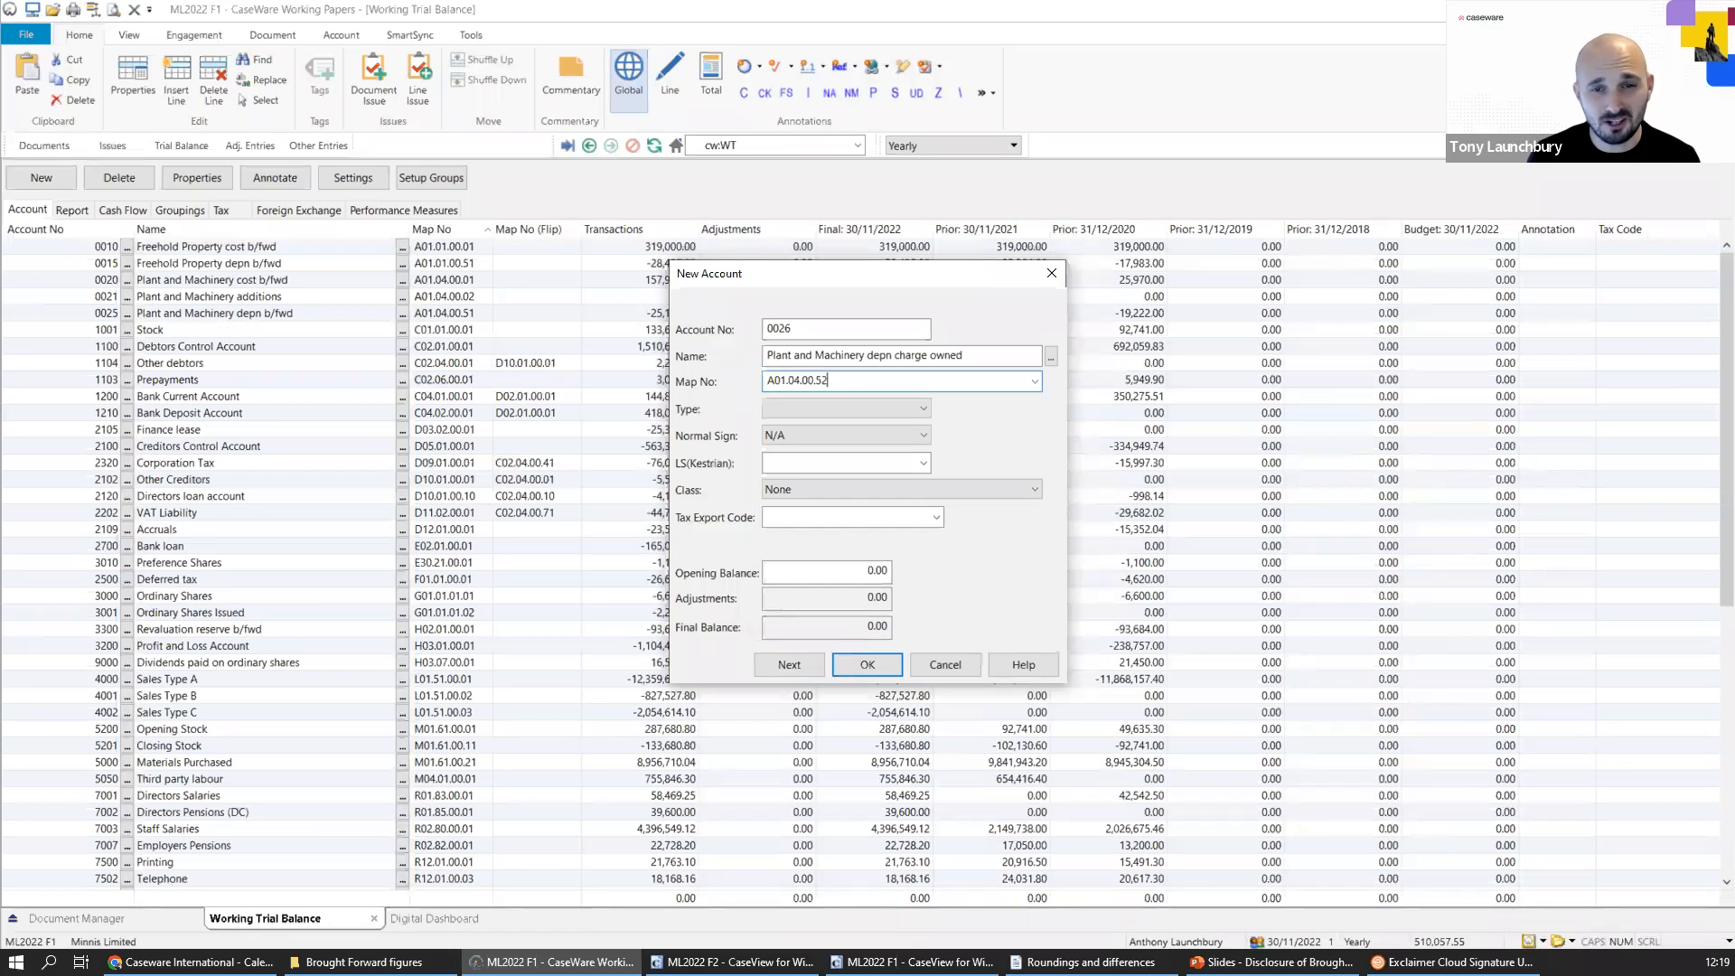
pyautogui.click(1033, 385)
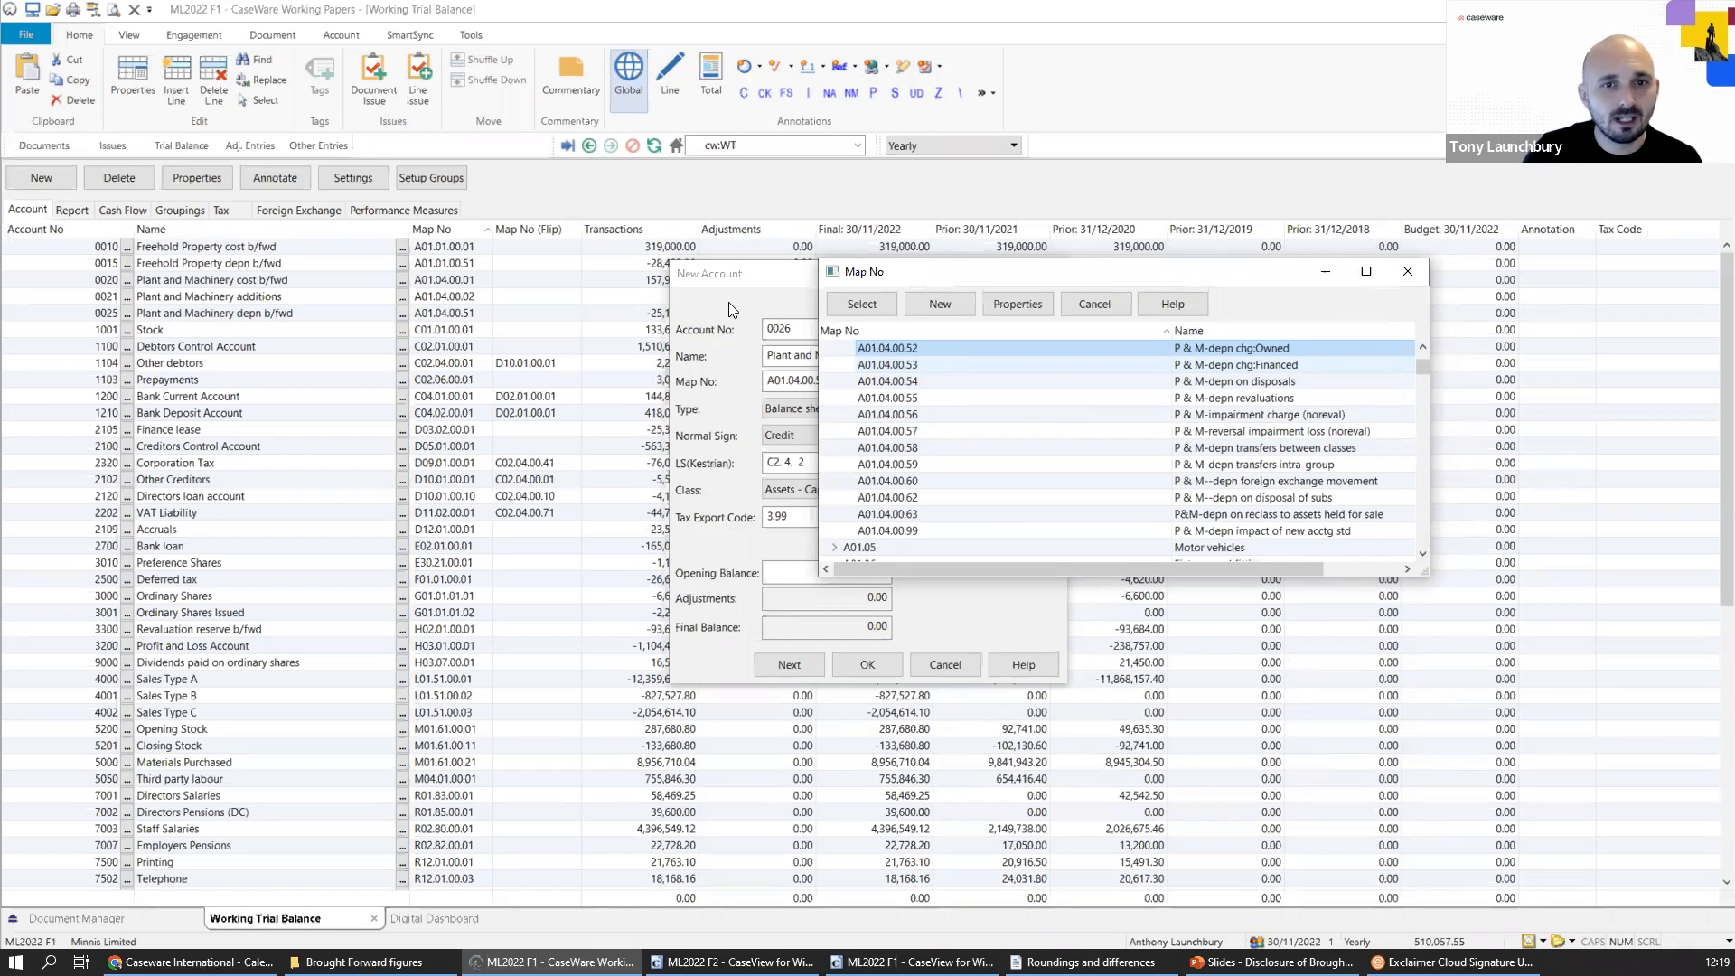
pyautogui.doubleClick(913, 347)
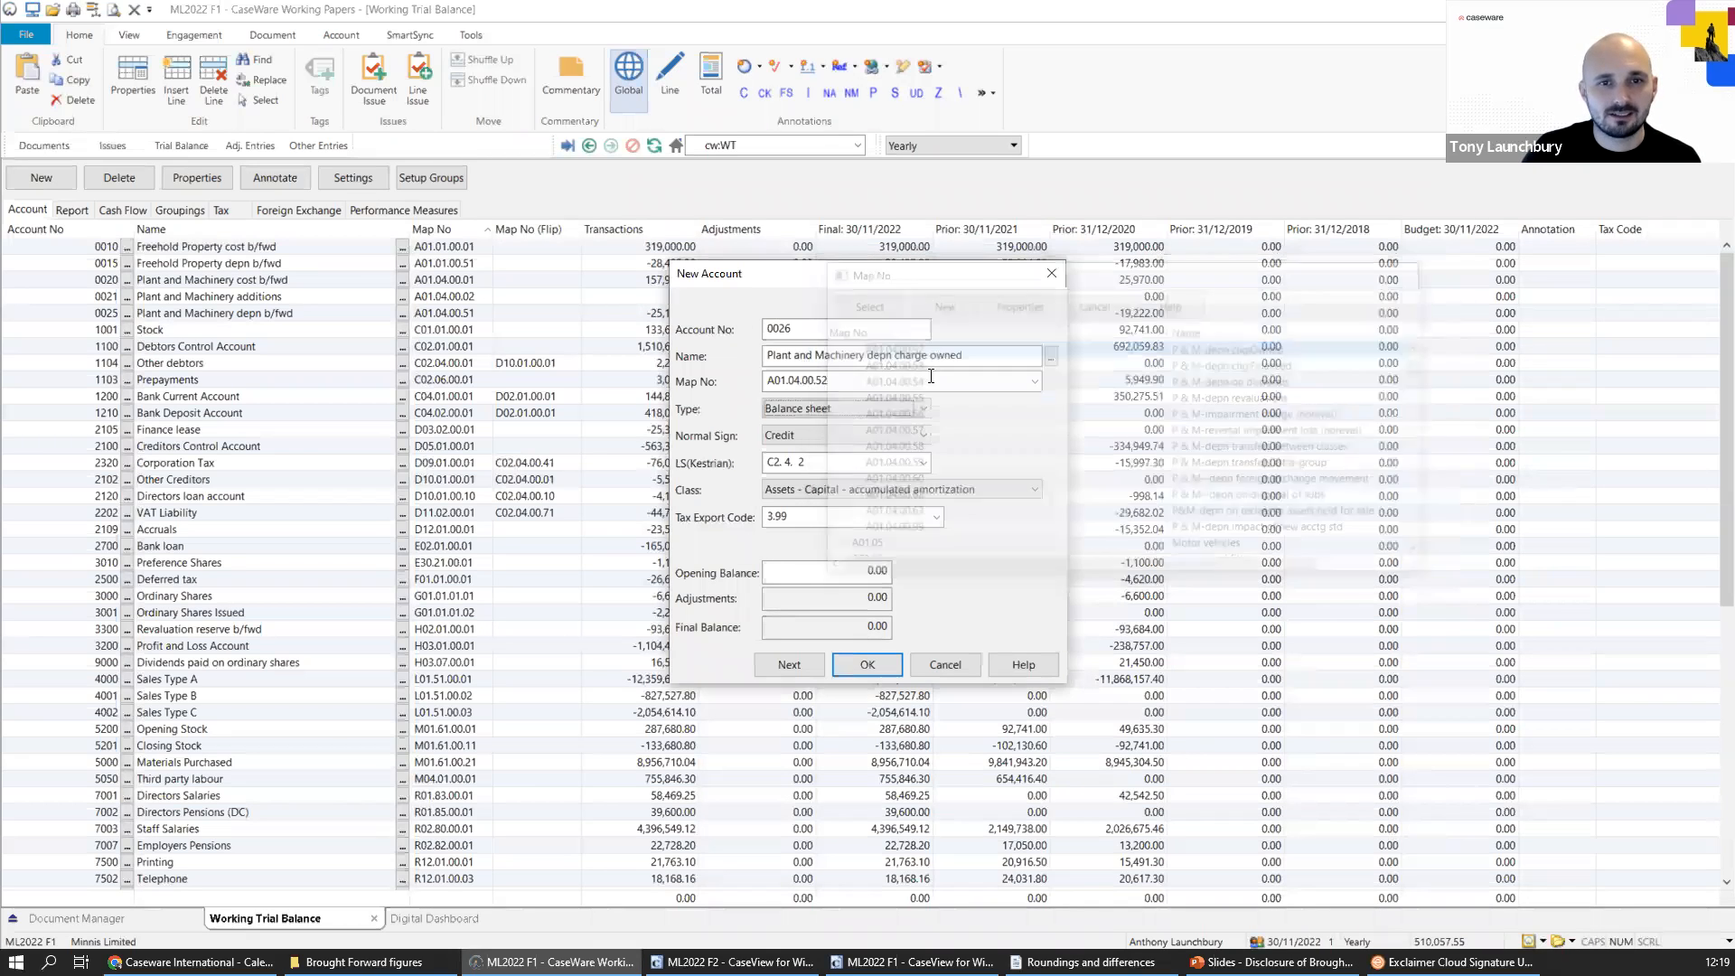
pyautogui.click(865, 667)
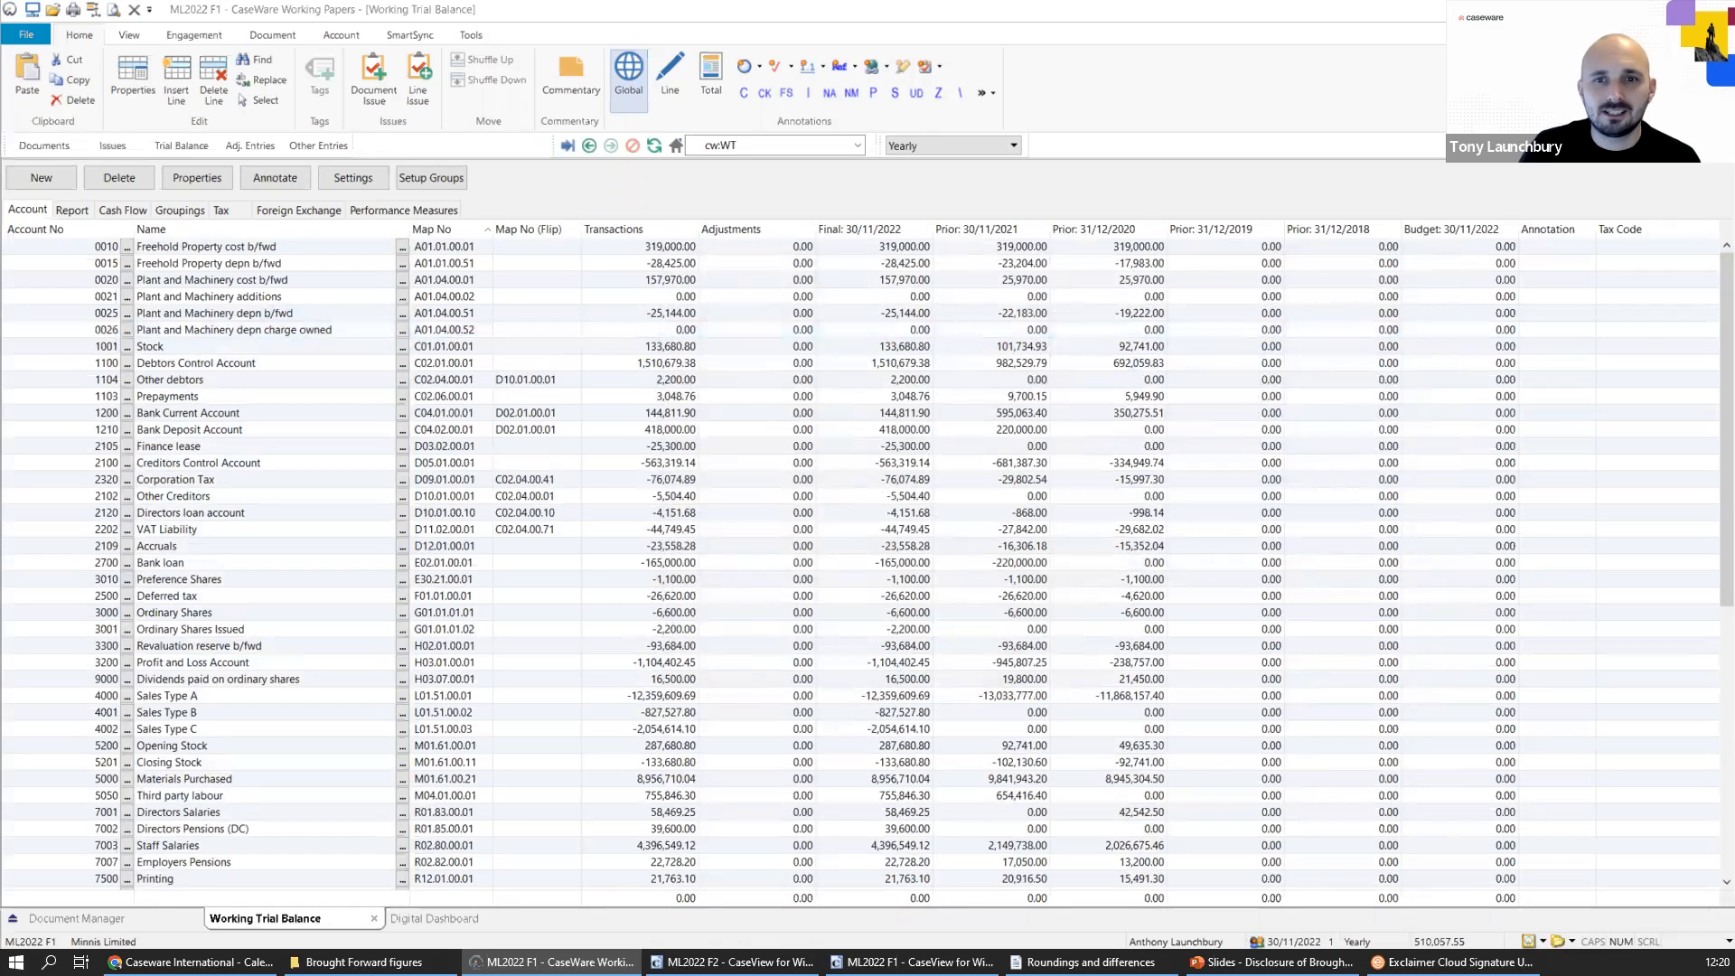
# Open the 31/12/2020 prior balances and review the Plant and Machinery cost, additions, depreciation b/fwd and depreciation charge accounts.
pyautogui.doubleClick(1111, 279)
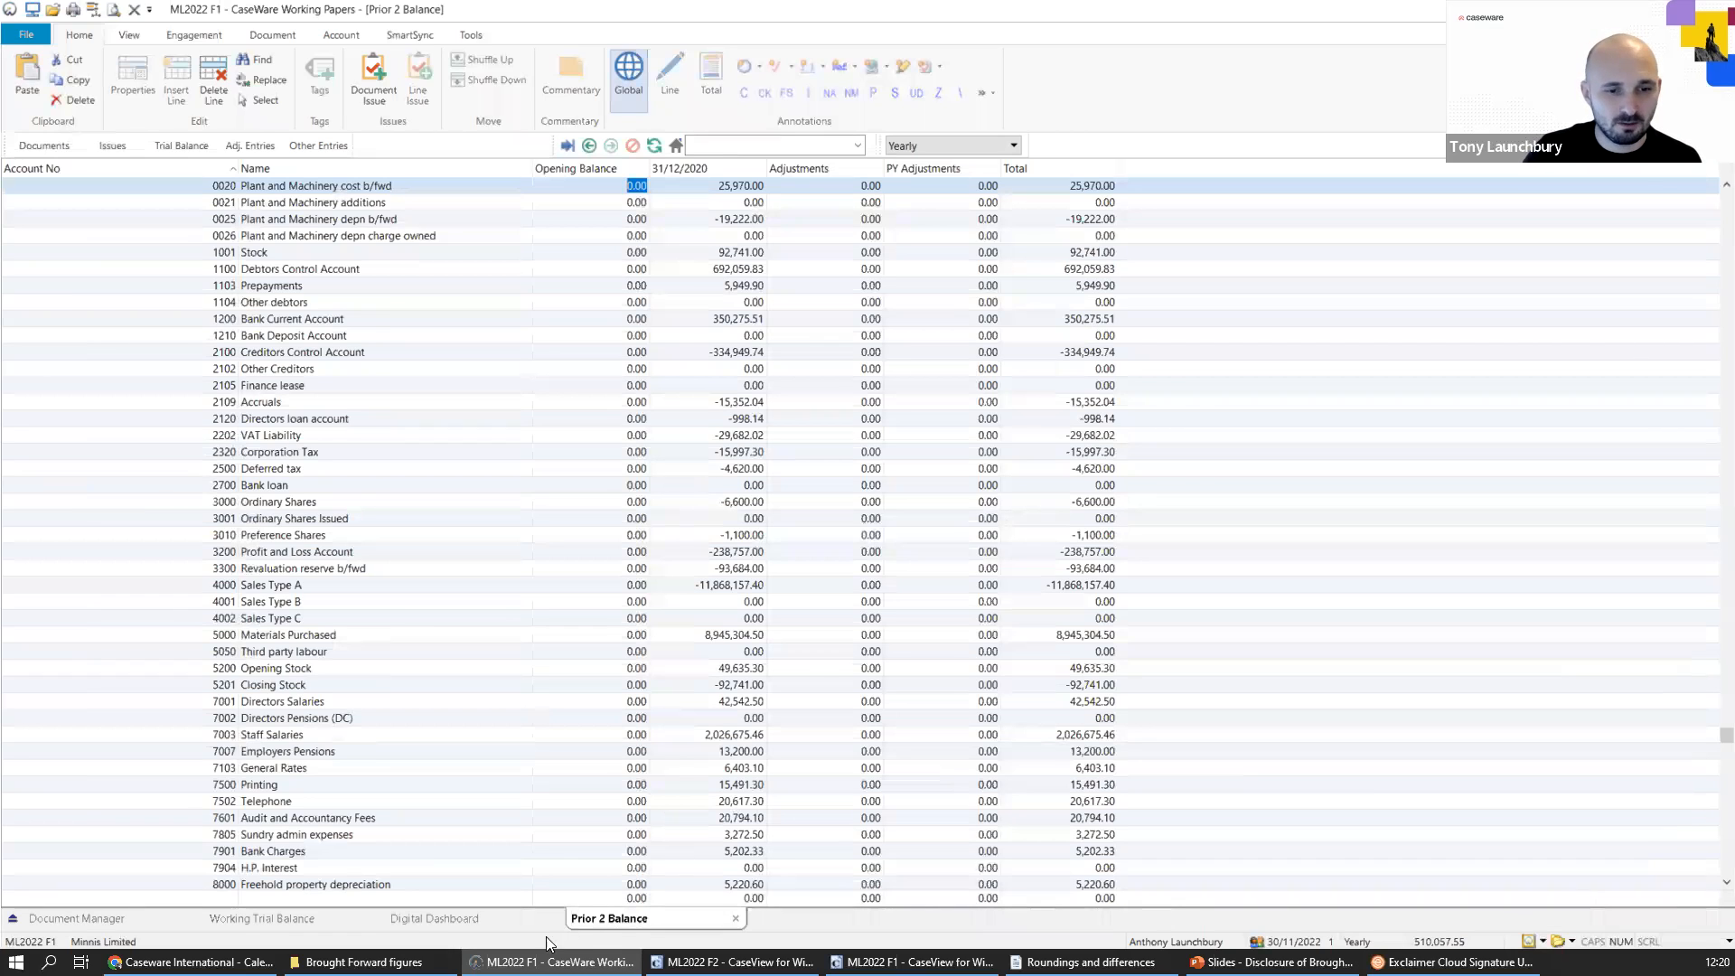
pyautogui.click(257, 918)
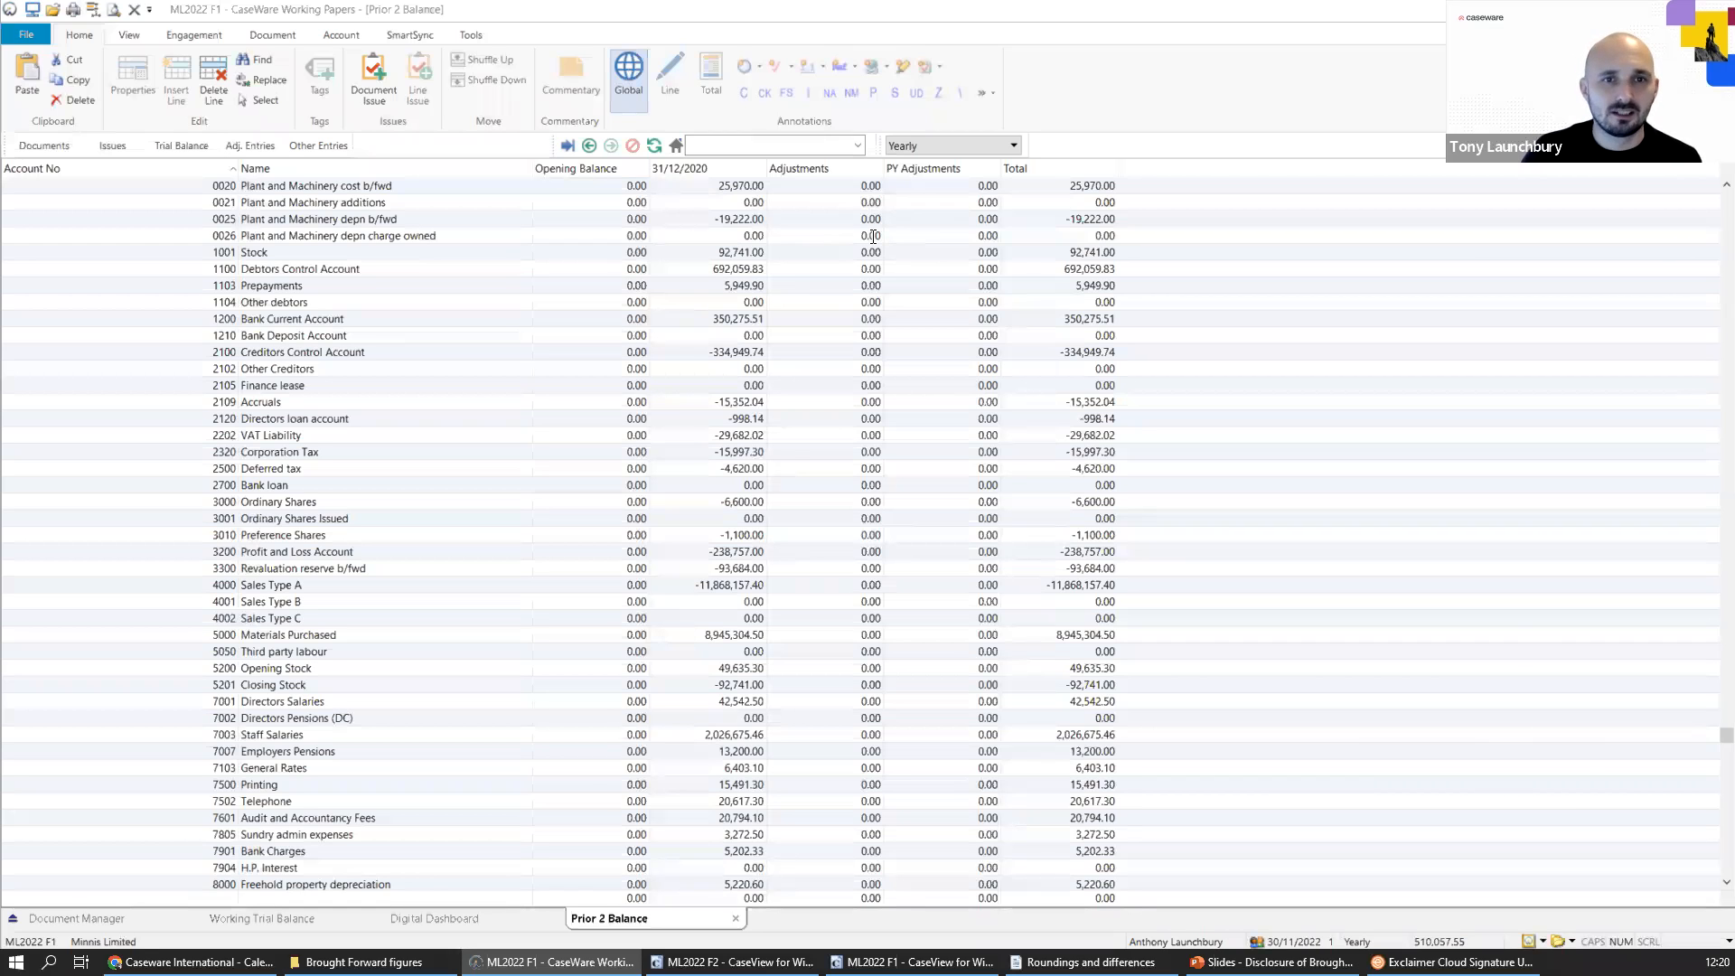
pyautogui.scroll(1, 716, 218)
pyautogui.moveTo(706, 217); pyautogui.dragTo(766, 216)
pyautogui.doubleClick(746, 220)
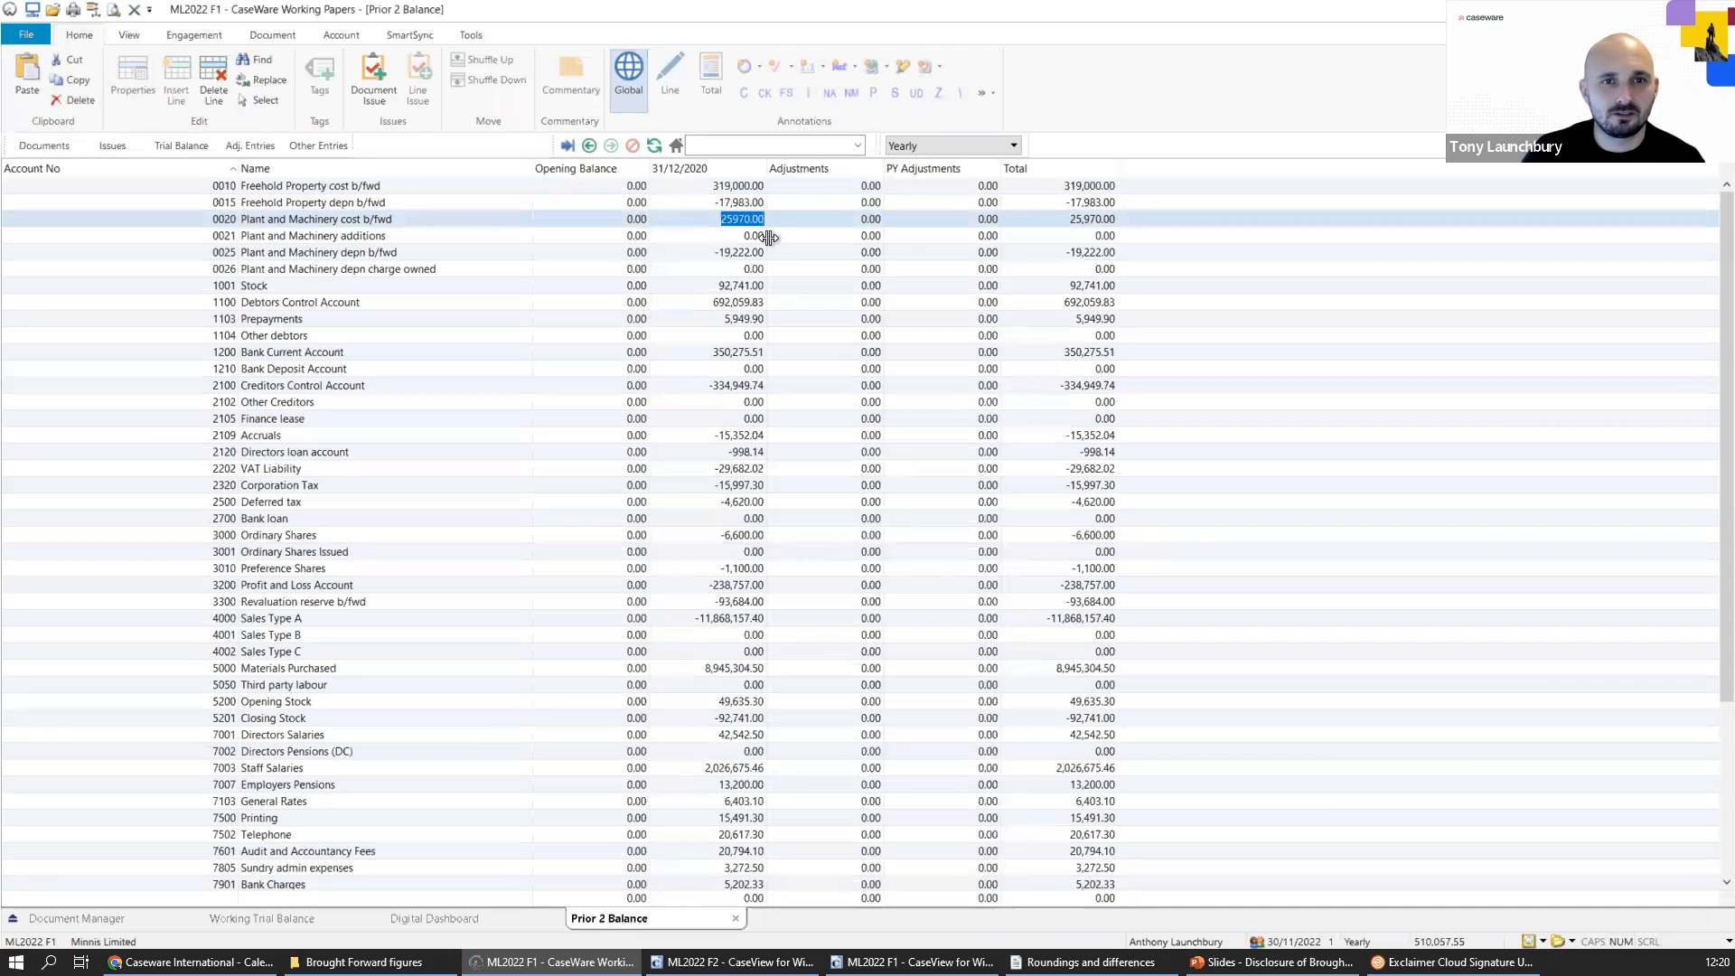
pyautogui.click(737, 237)
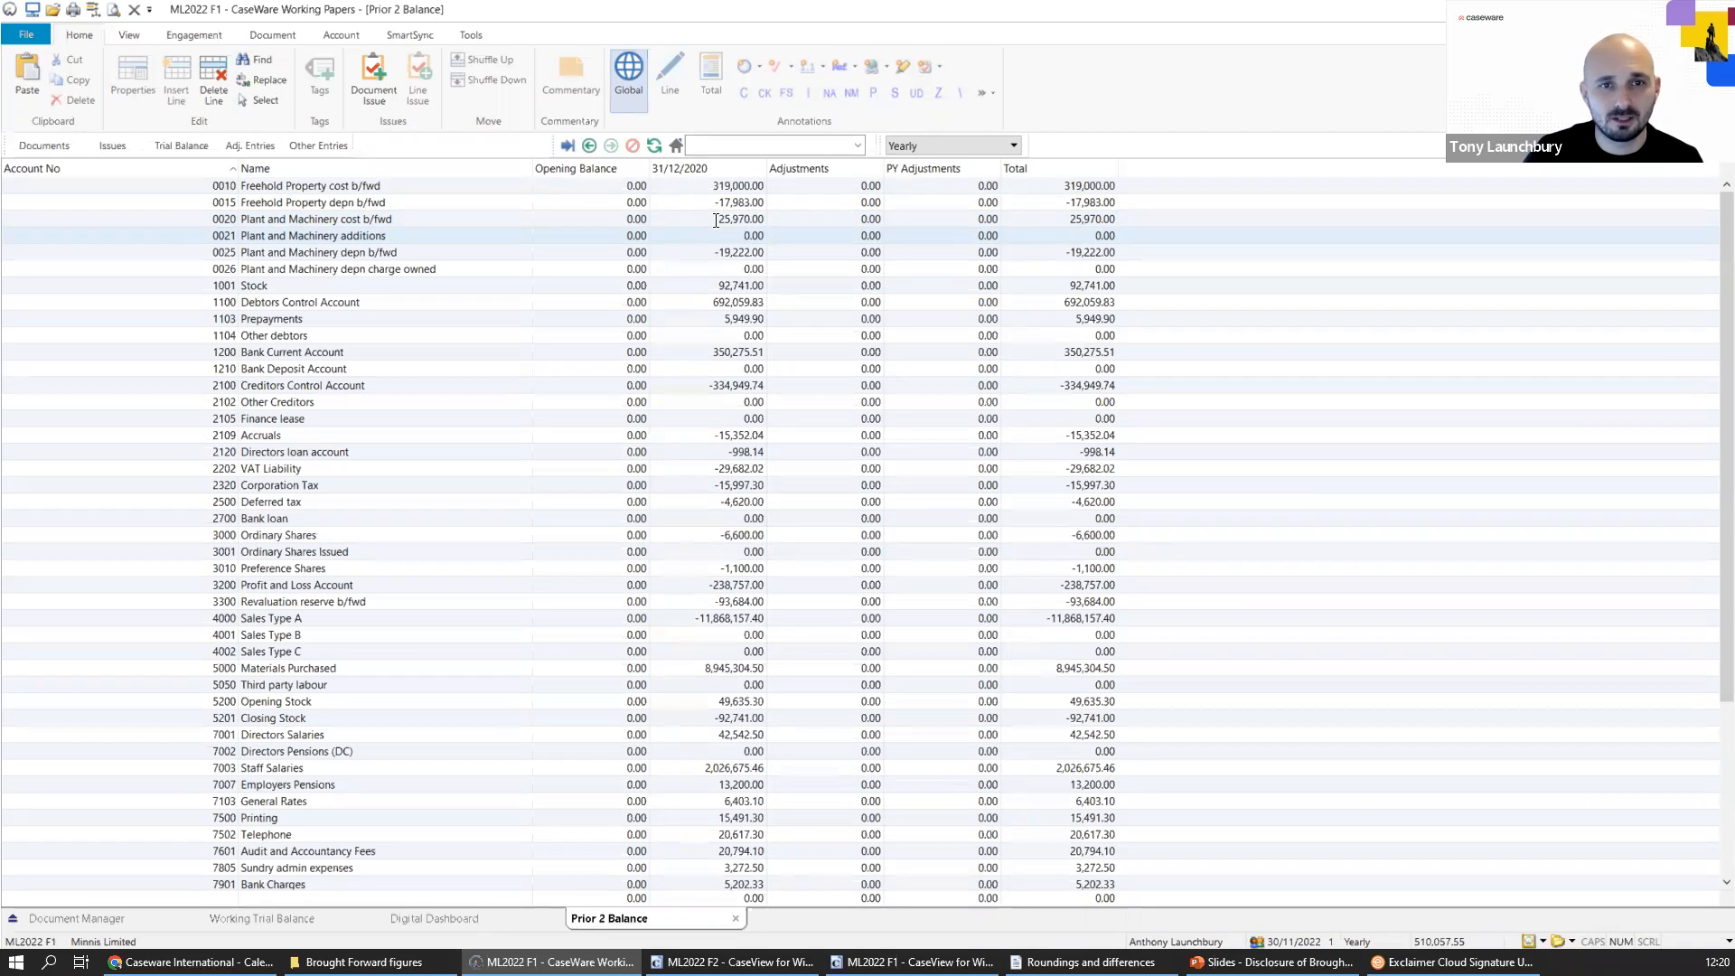
pyautogui.moveTo(720, 253); pyautogui.dragTo(757, 252)
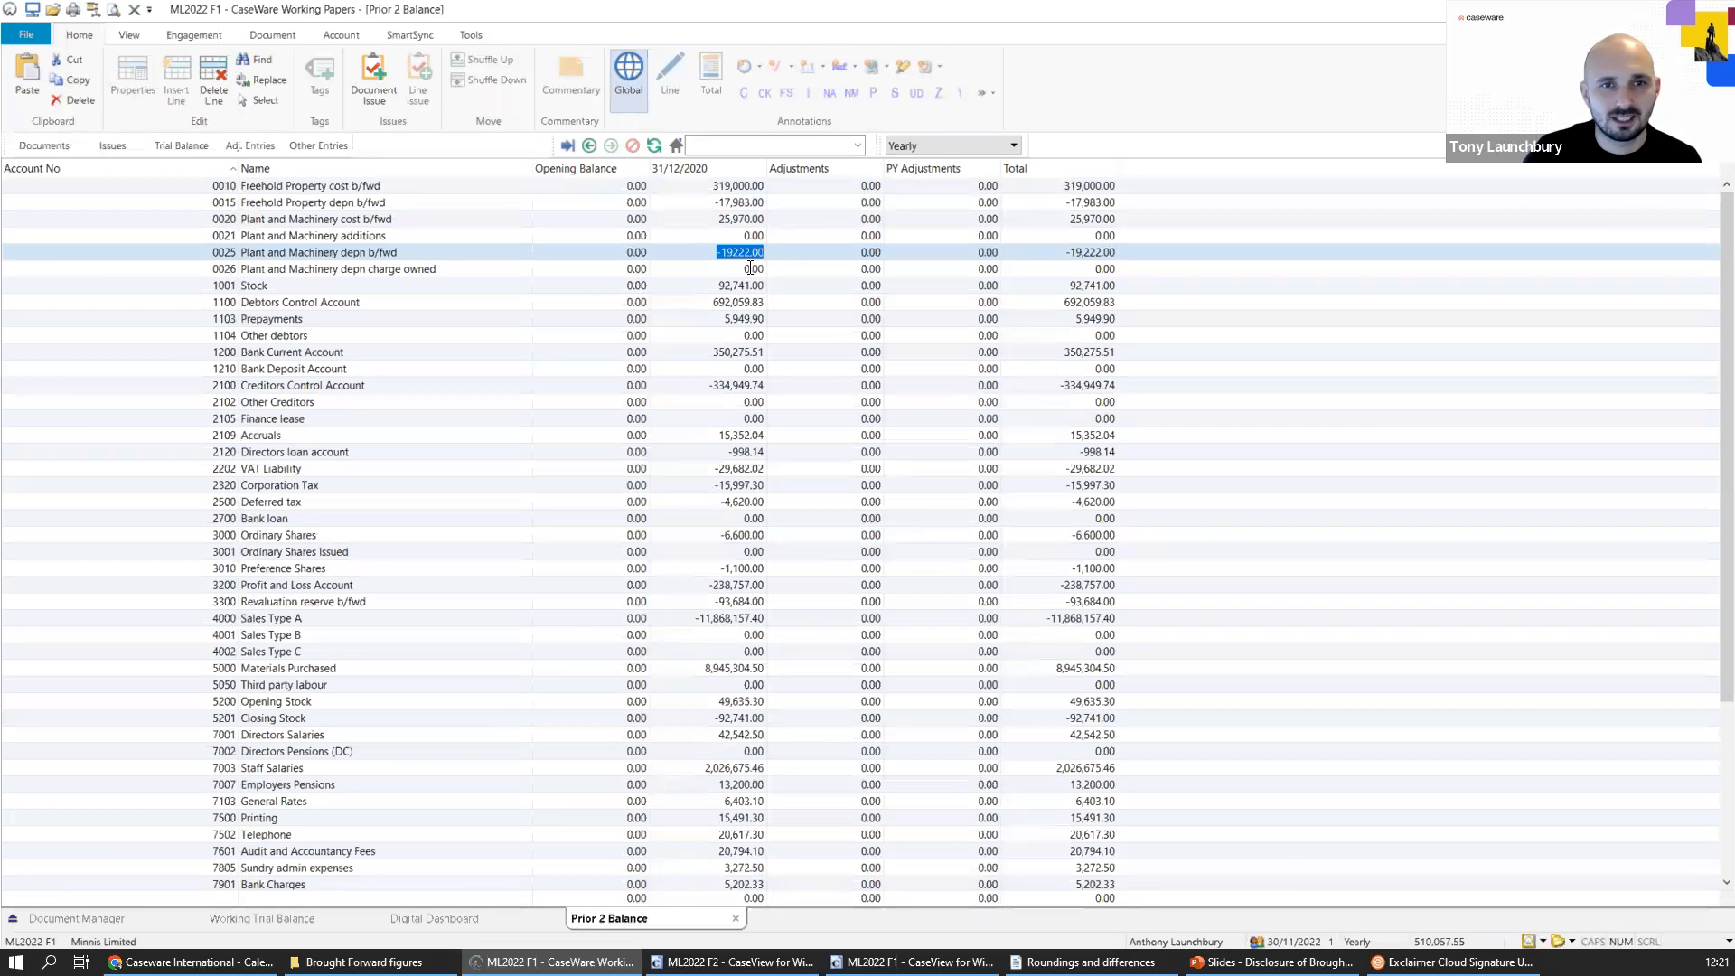
pyautogui.click(743, 269)
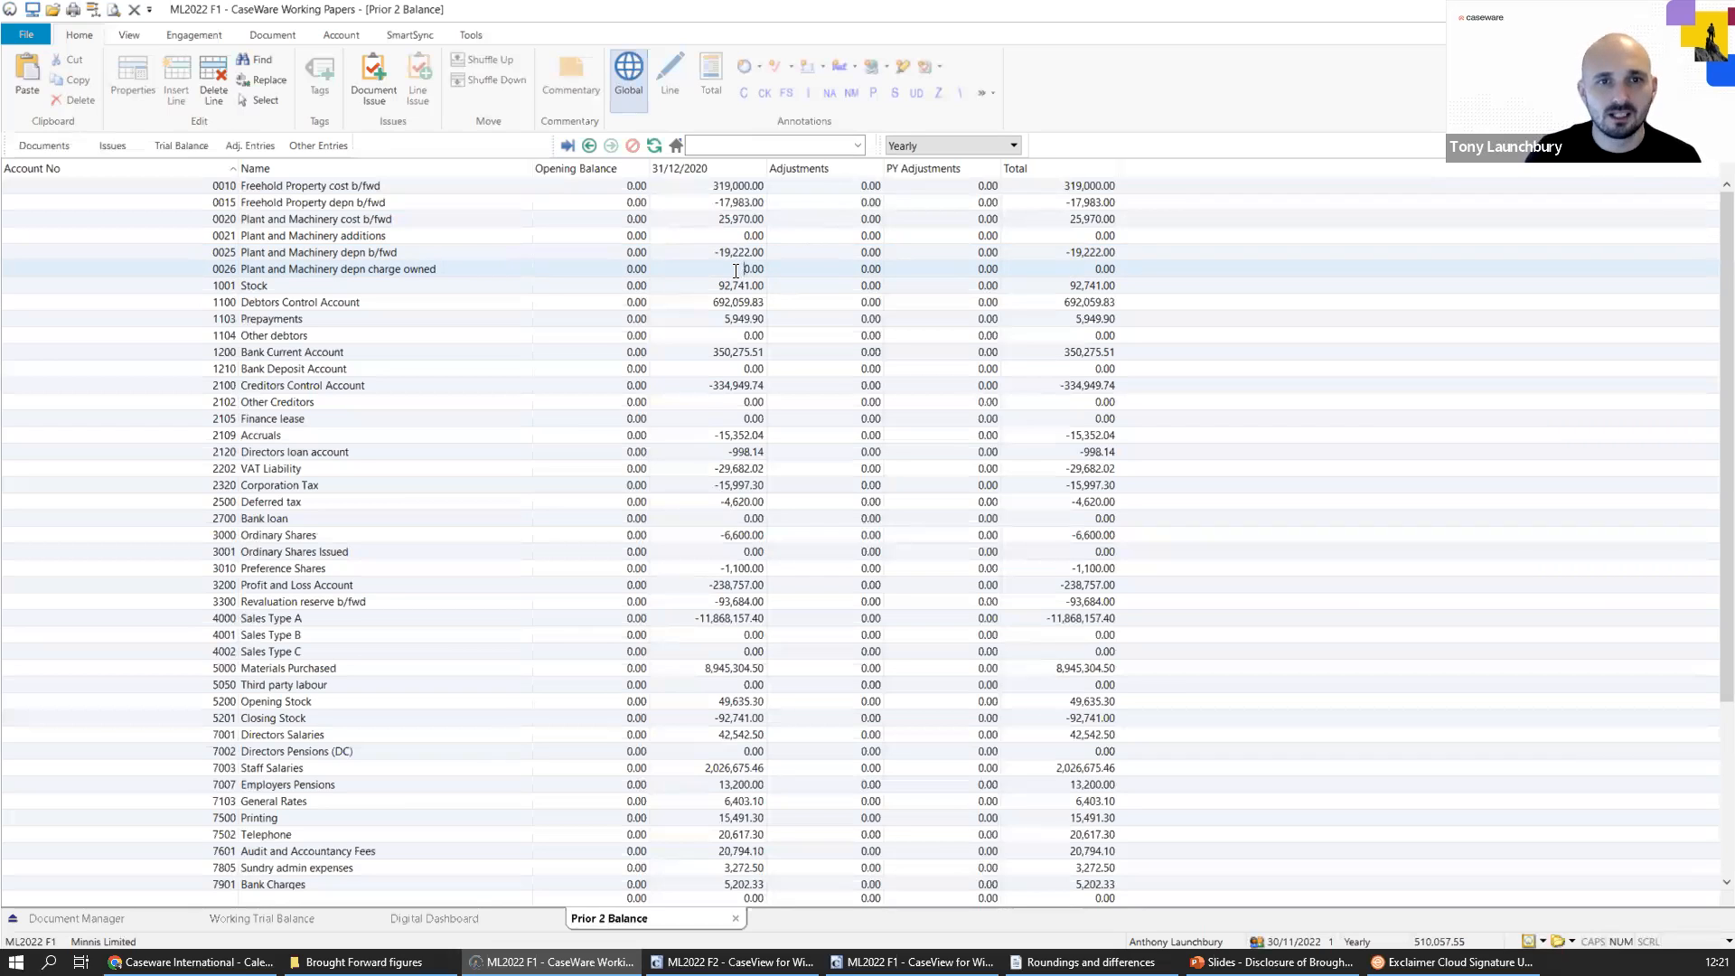
pyautogui.click(705, 251)
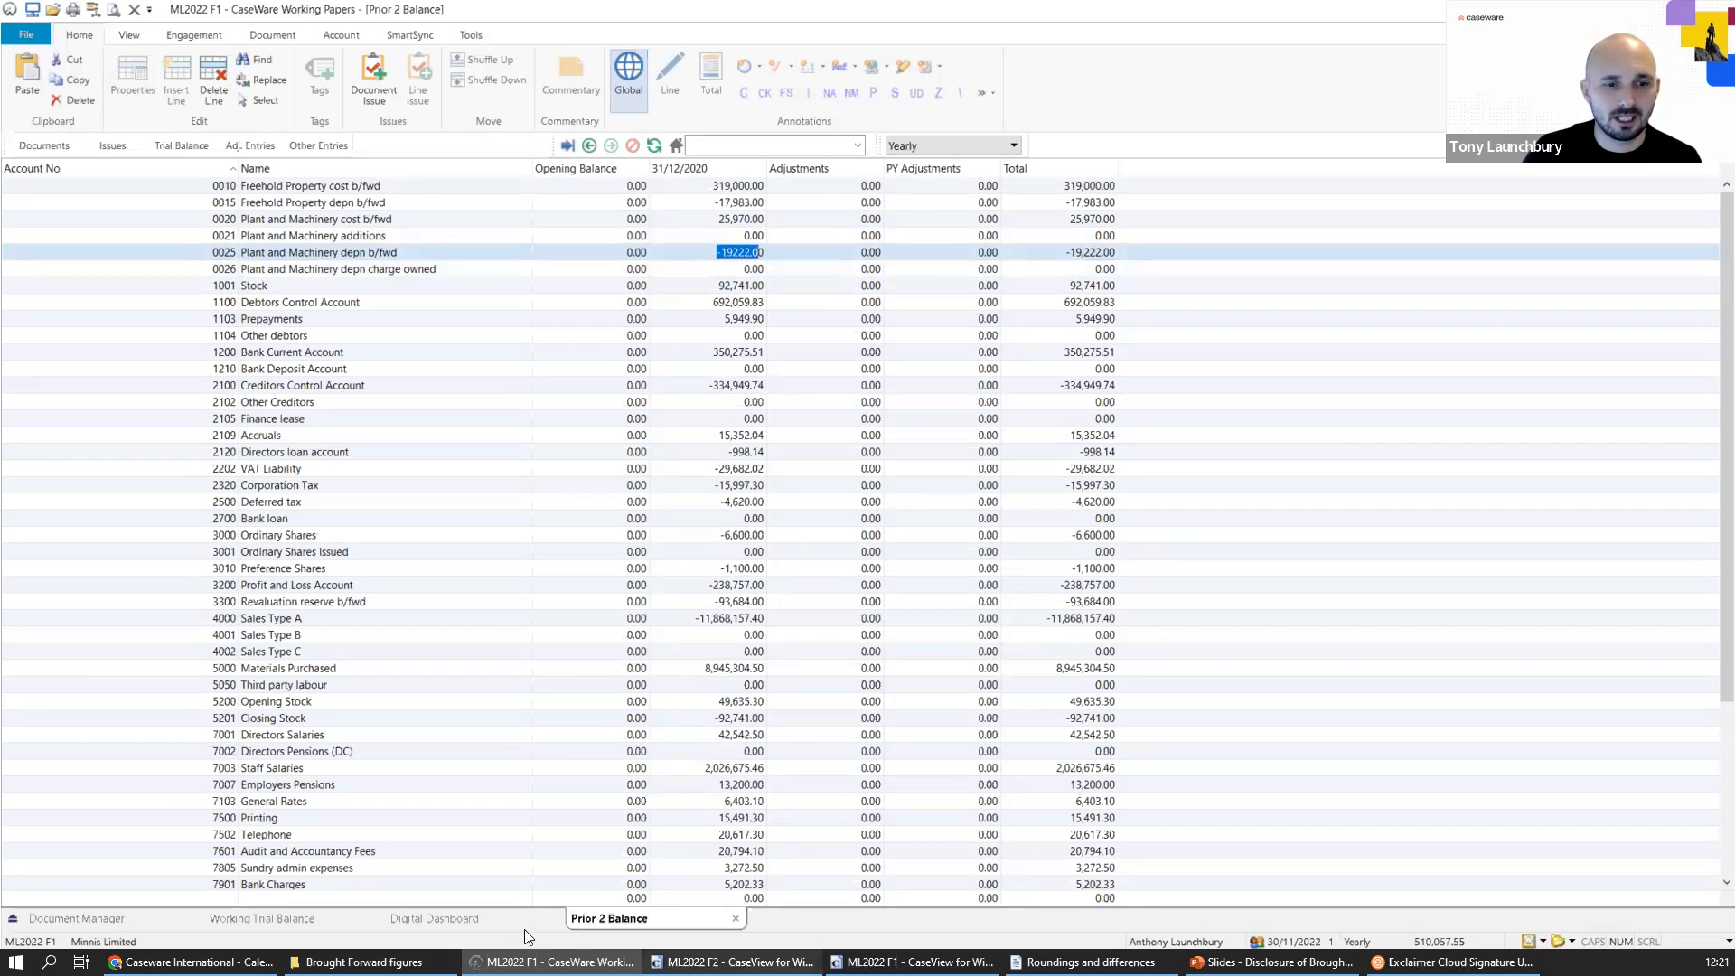
# Open the 30/11/2021 prior balances from the working trial balance and check the Plant and Machinery cost and depn b/fwd accounts.
pyautogui.click(329, 920)
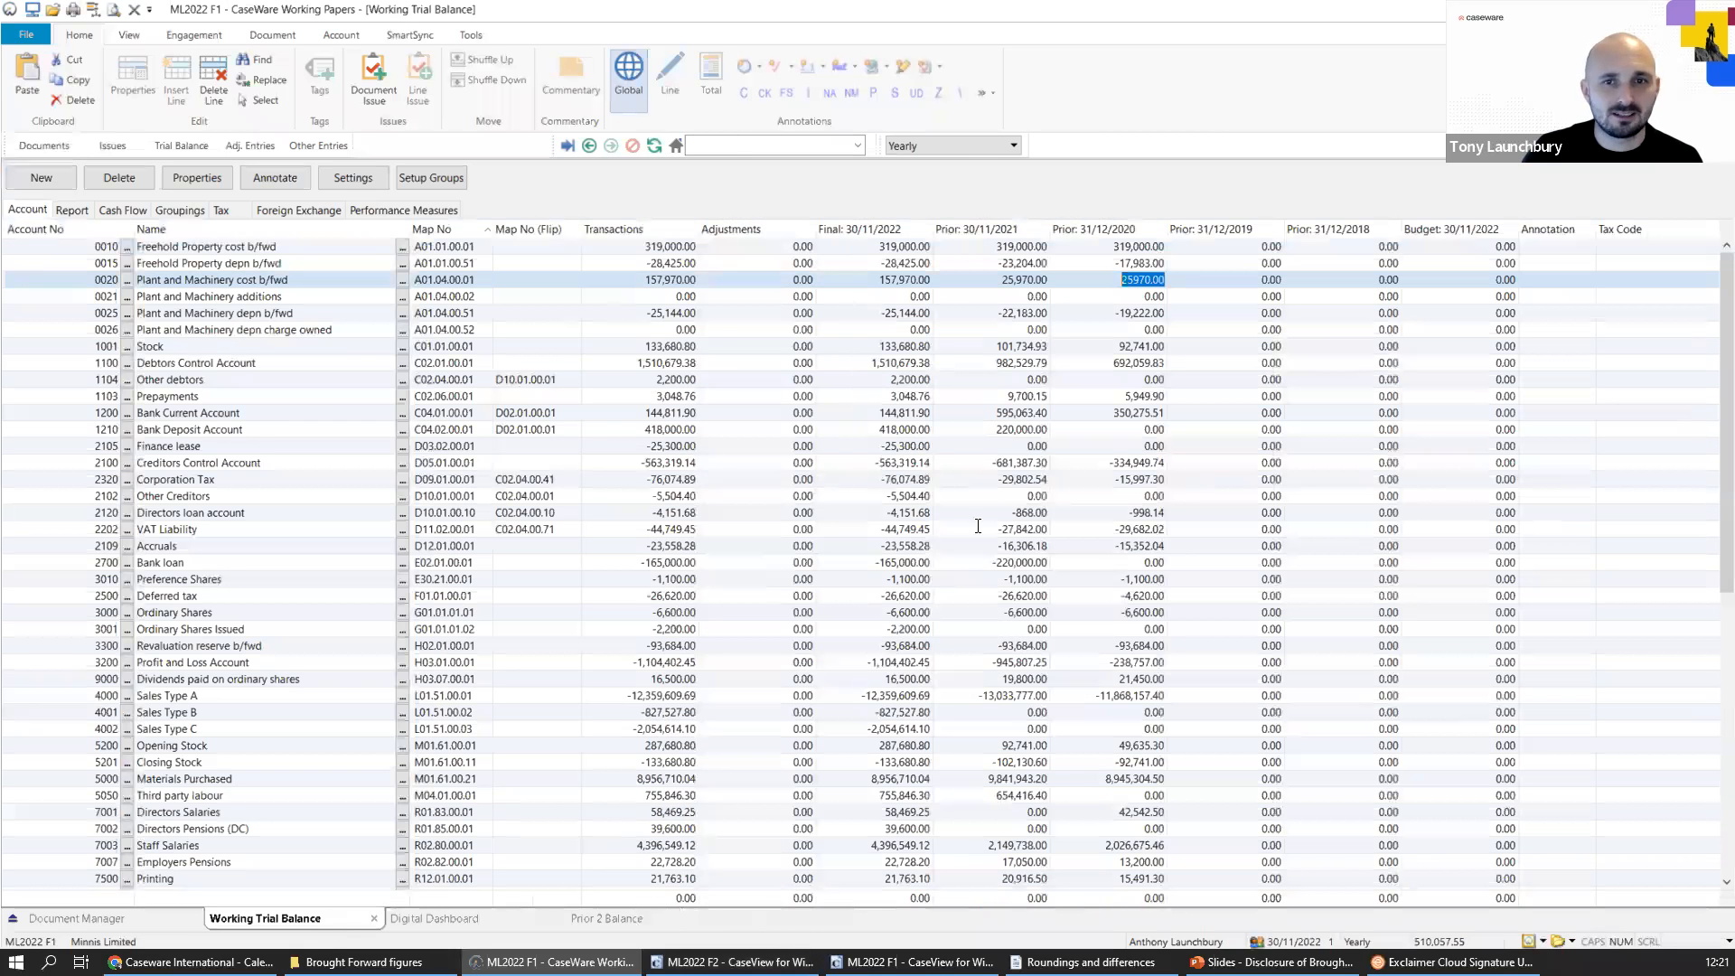
pyautogui.doubleClick(1012, 279)
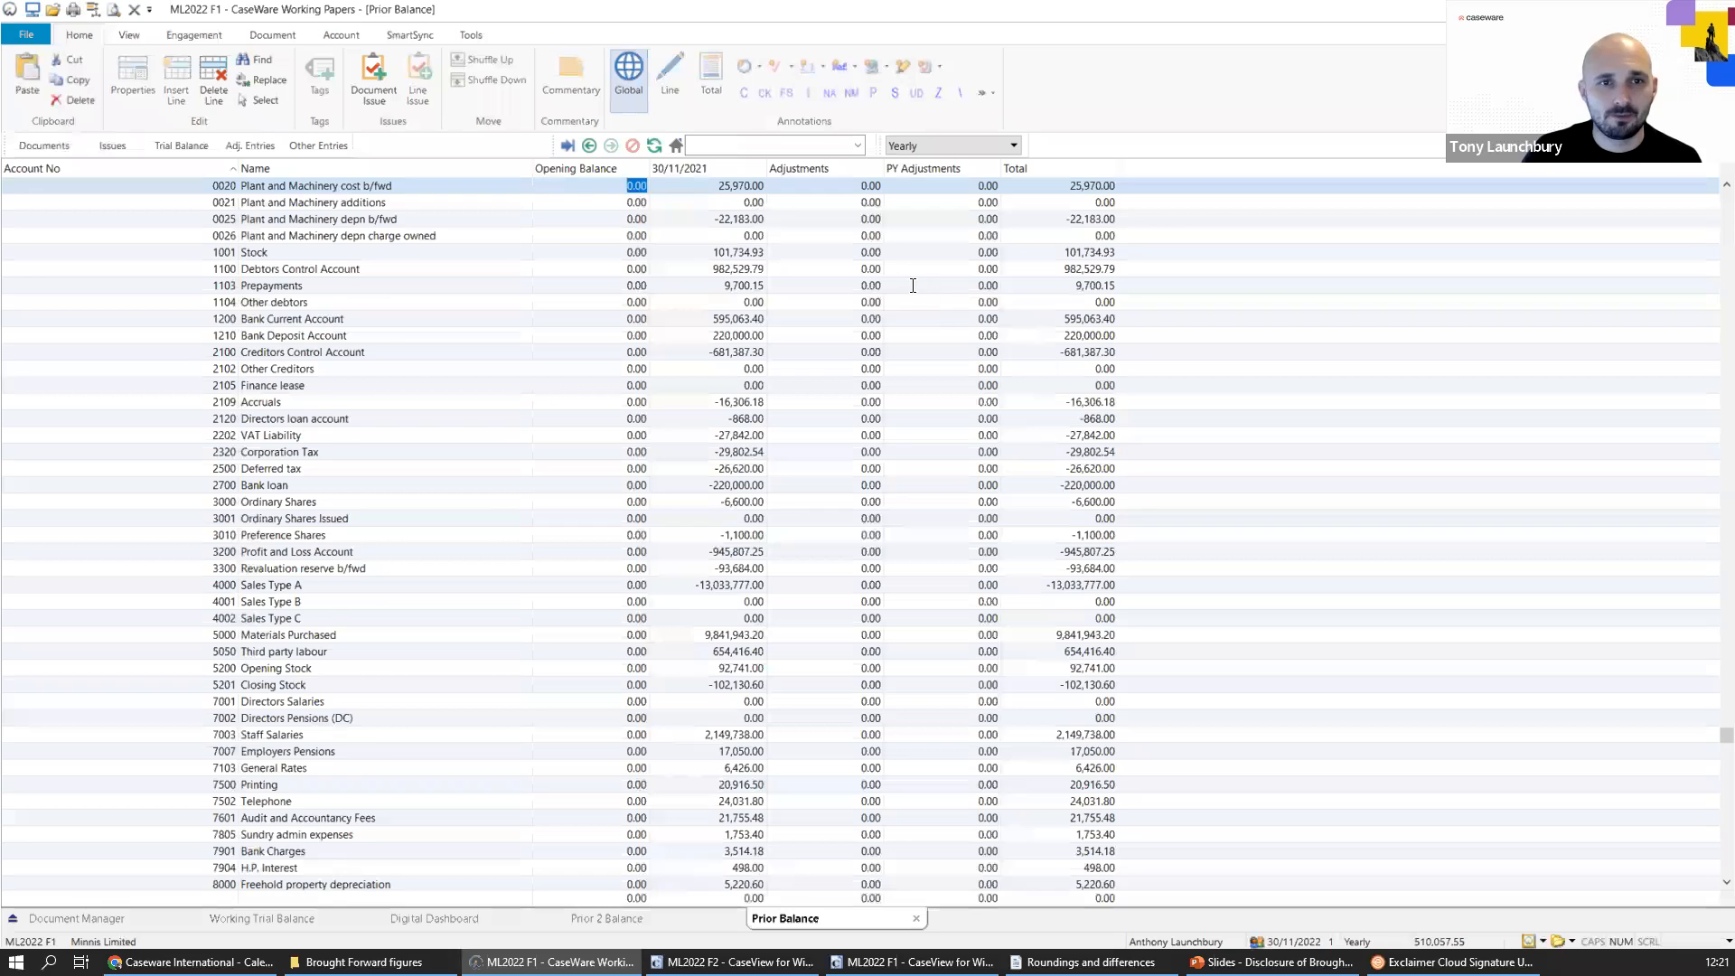
pyautogui.scroll(1, 849, 271)
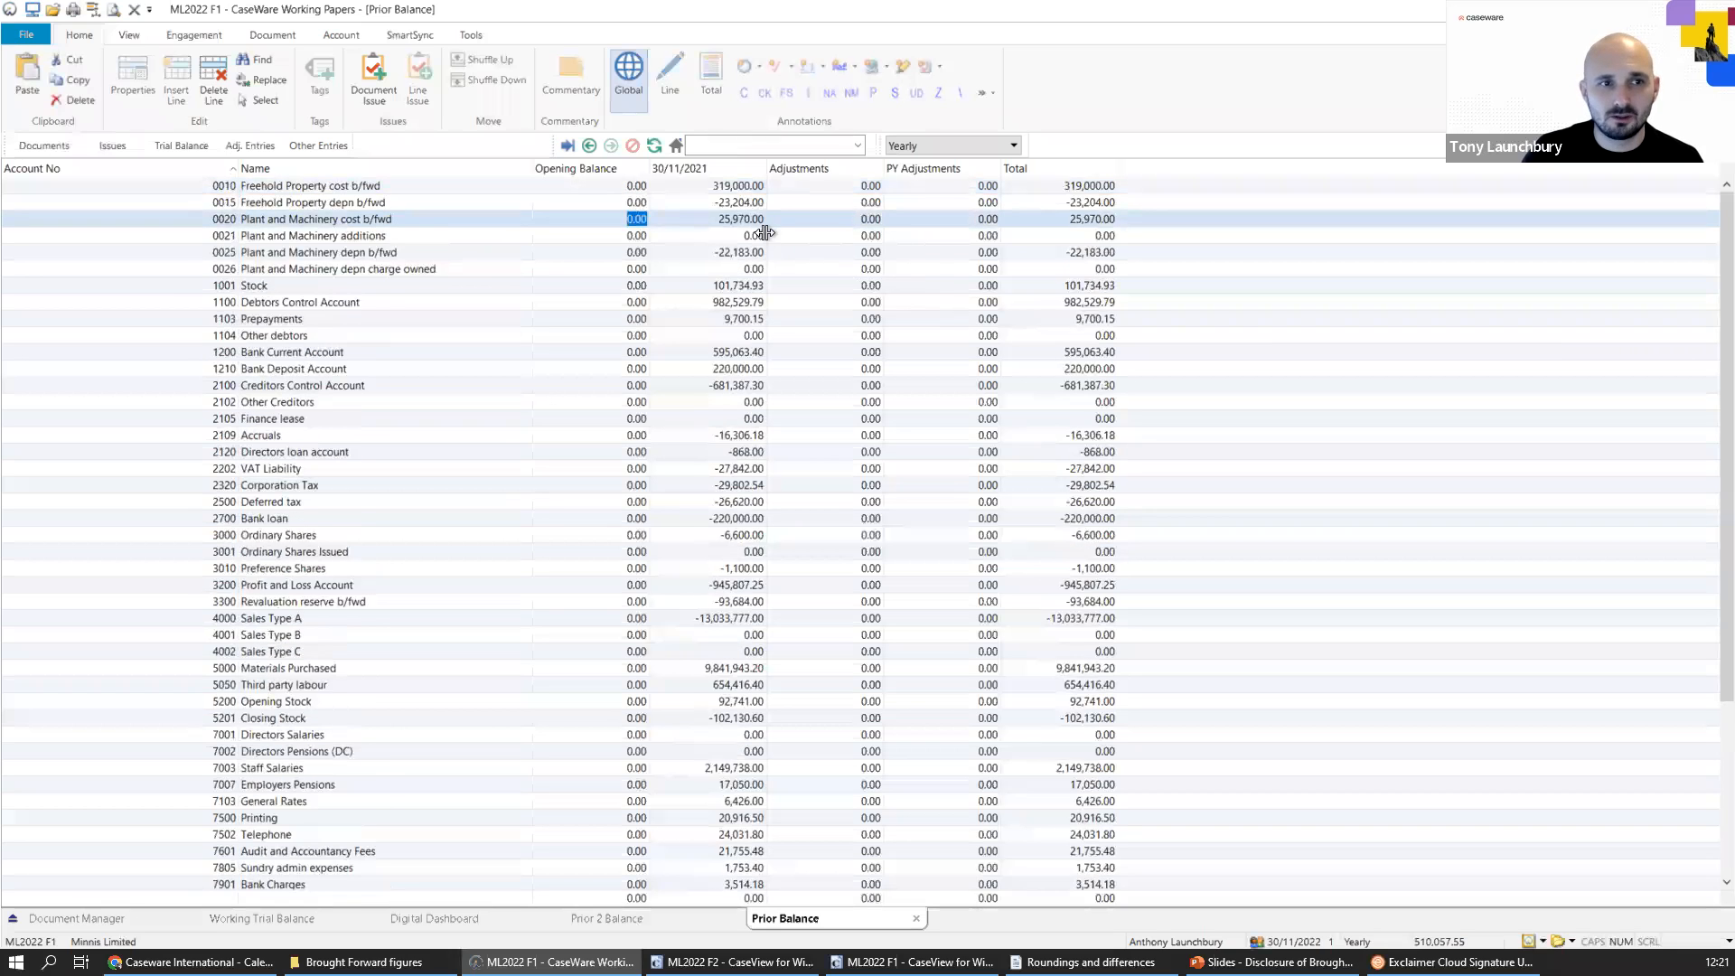
pyautogui.moveTo(720, 219); pyautogui.dragTo(751, 220)
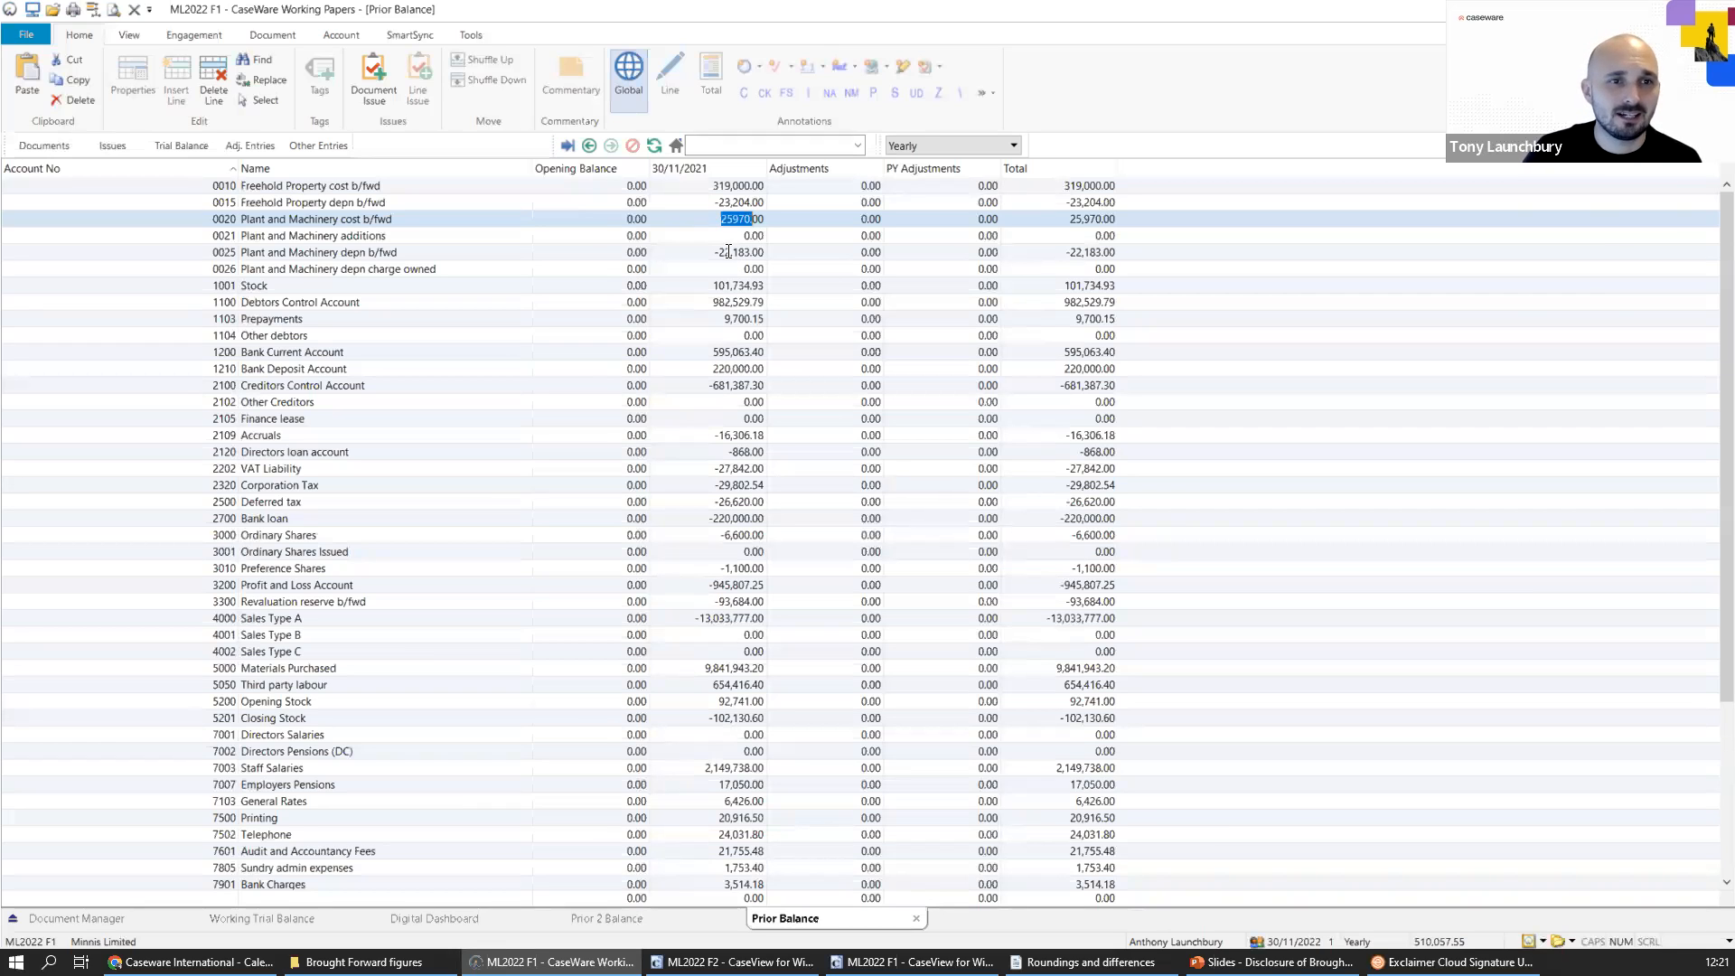
pyautogui.click(759, 253)
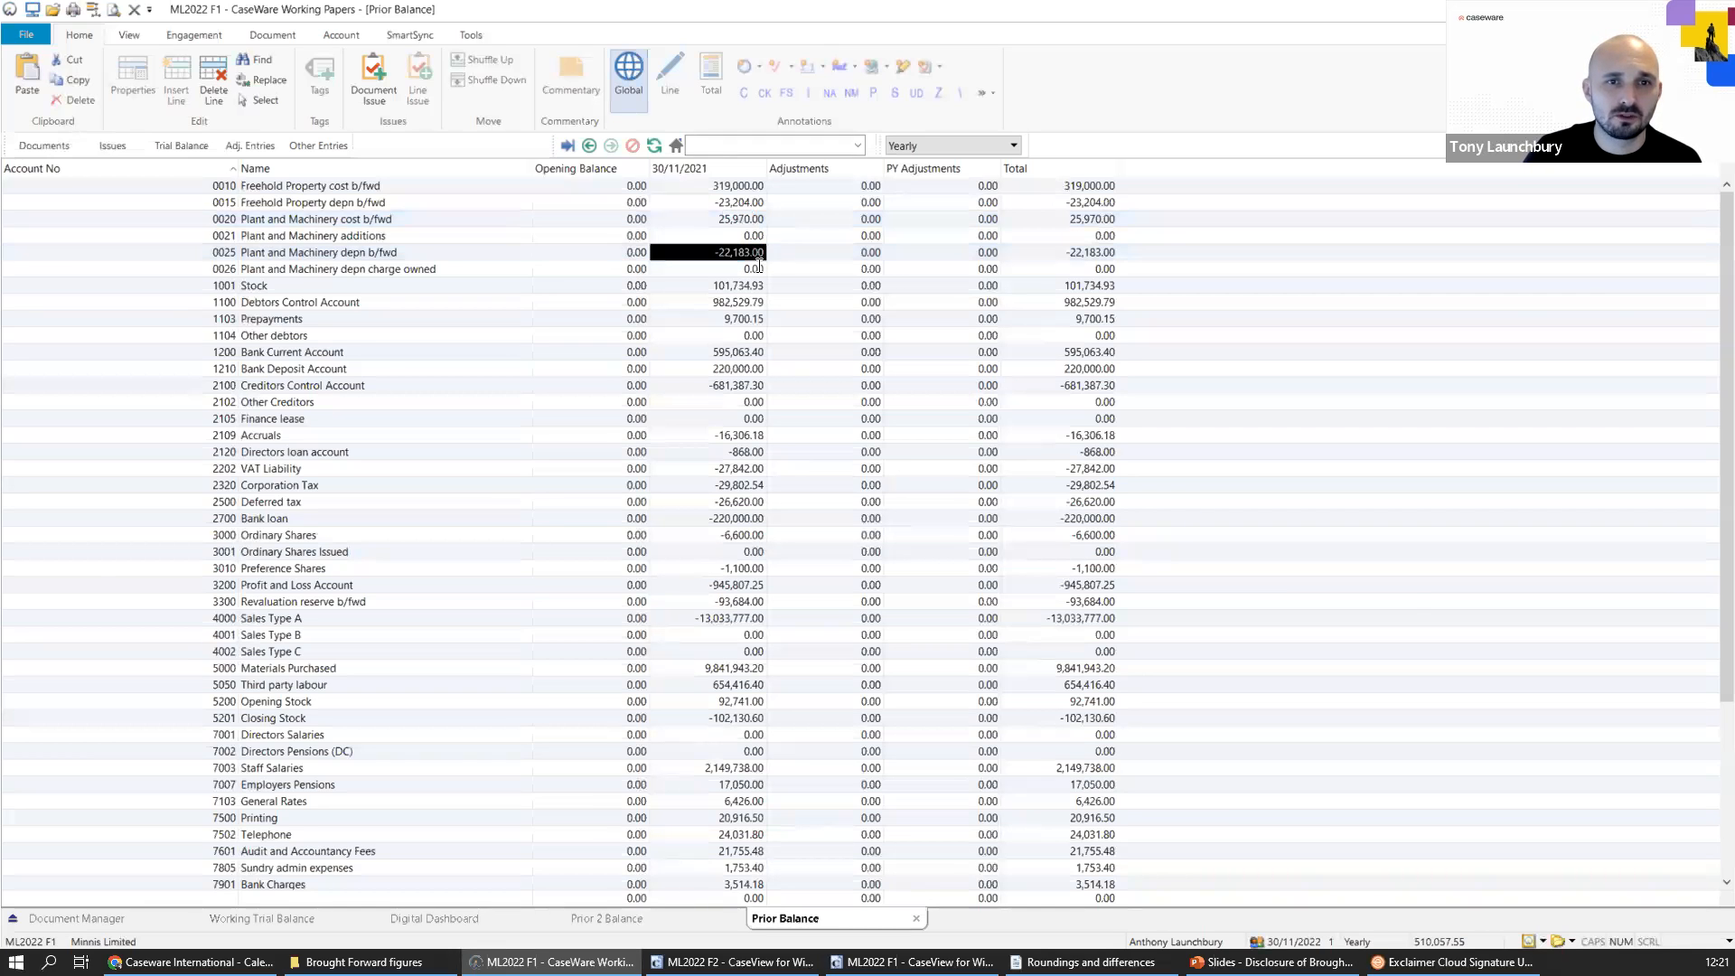
# Compare the Plant and Machinery depn b/fwd balance between the 31/12/2020 and 30/11/2021 prior balance views.
pyautogui.click(710, 916)
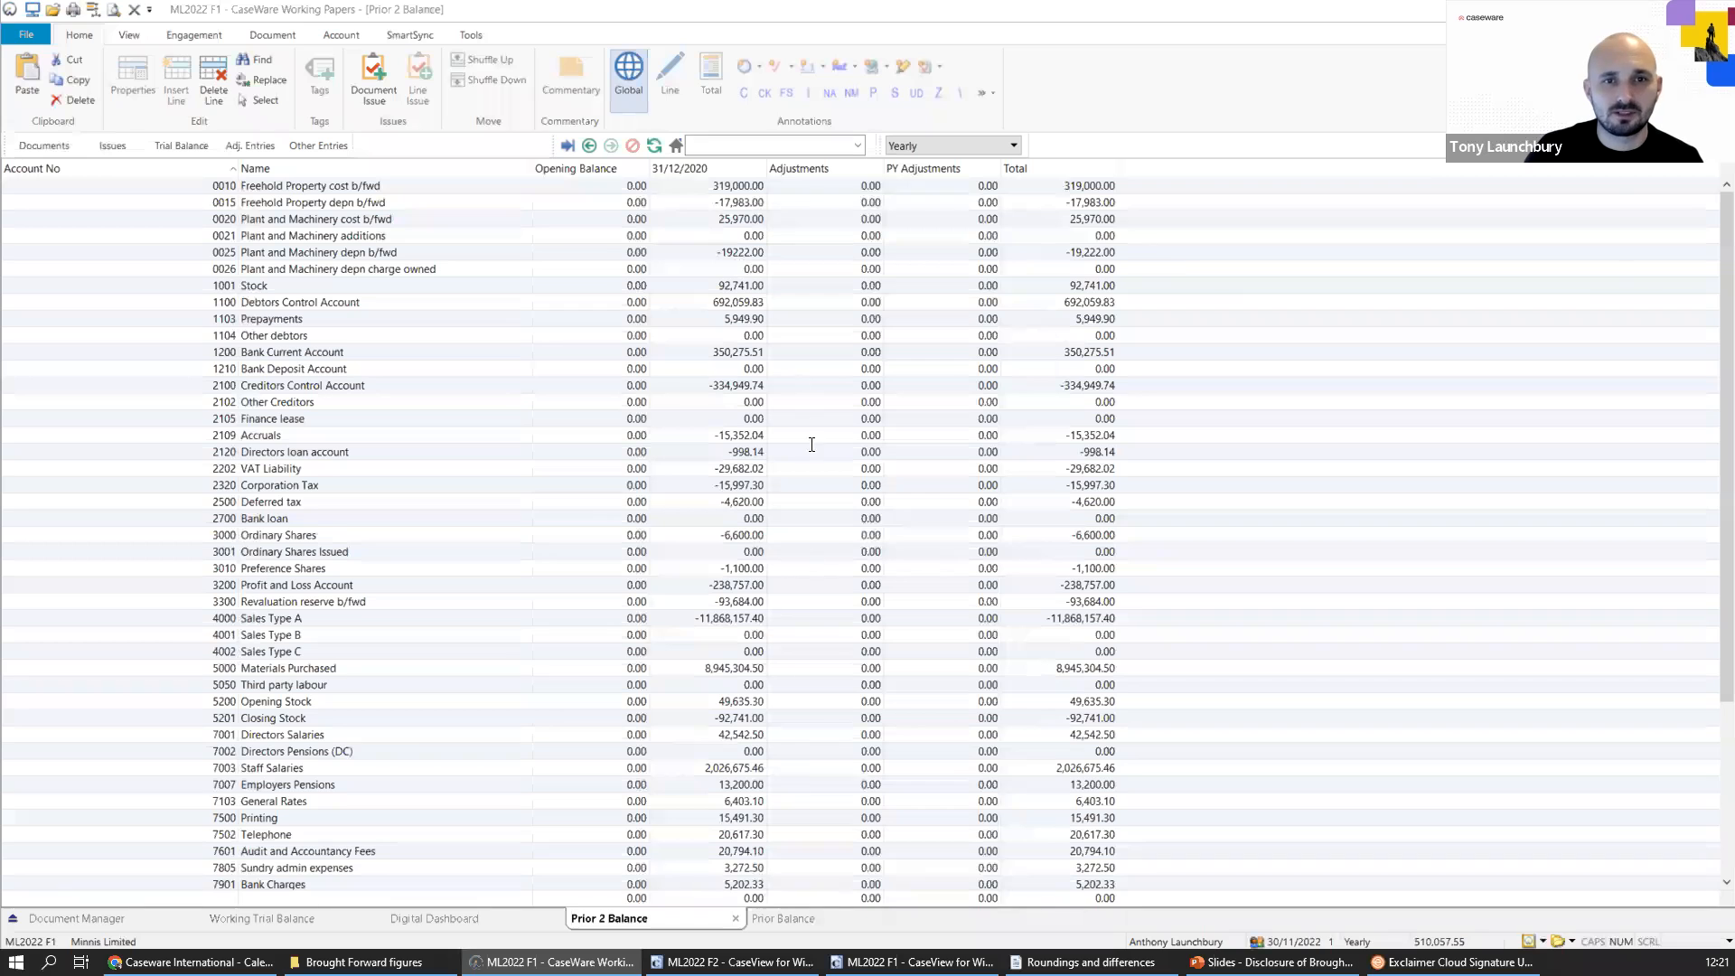
pyautogui.click(783, 918)
pyautogui.moveTo(705, 253); pyautogui.dragTo(750, 255)
pyautogui.click(703, 915)
pyautogui.click(707, 302)
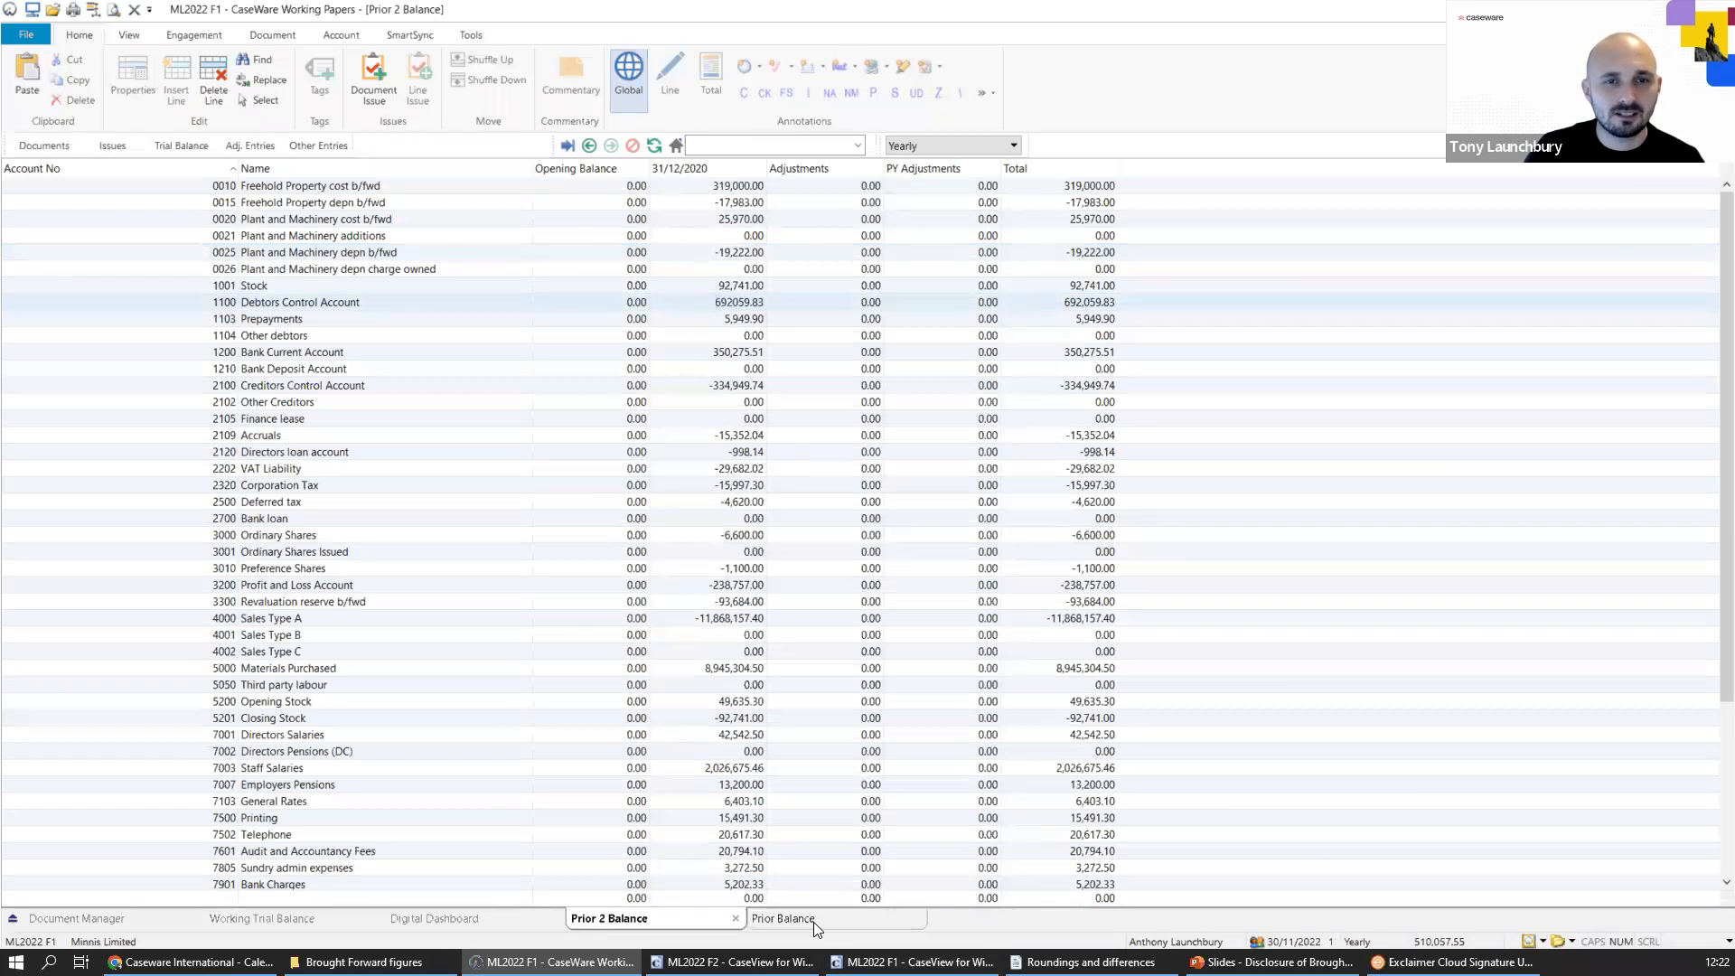
pyautogui.click(783, 918)
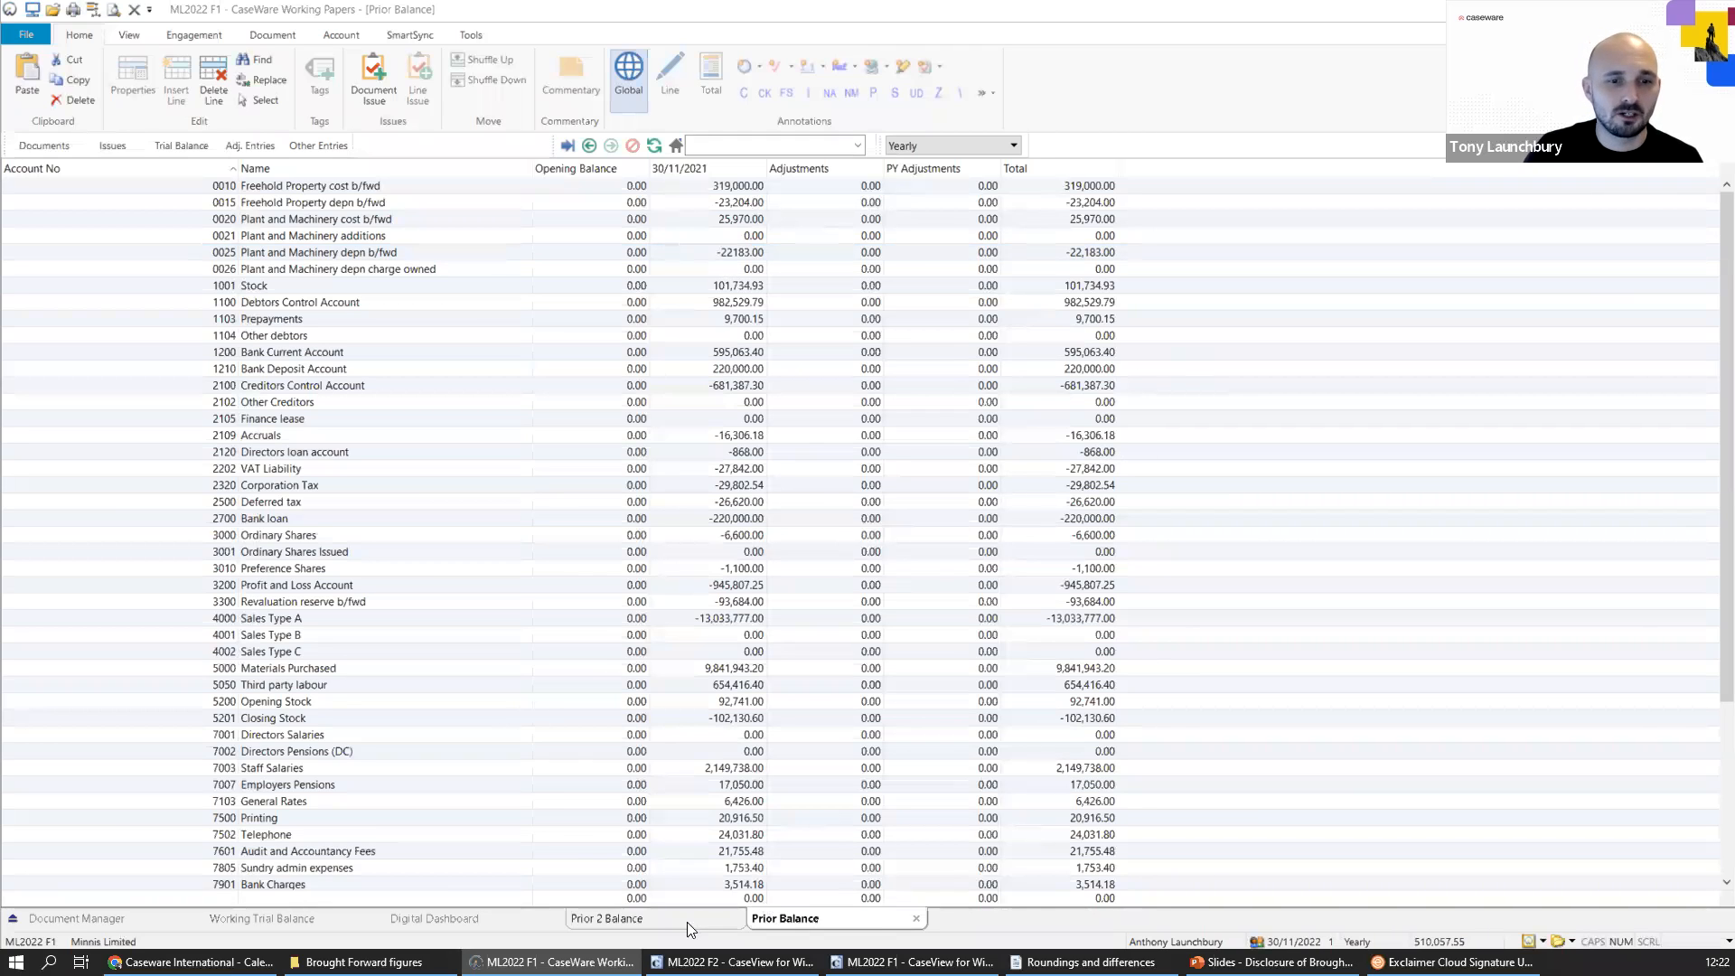
# Clear the 30/11/2021 Plant and Machinery depn b/fwd balance and set Plant and Machinery depn charge owned to -2,961.00.
pyautogui.moveTo(720, 253); pyautogui.dragTo(760, 255)
pyautogui.press('Delete')
pyautogui.click(726, 269)
pyautogui.write('-1961.00')
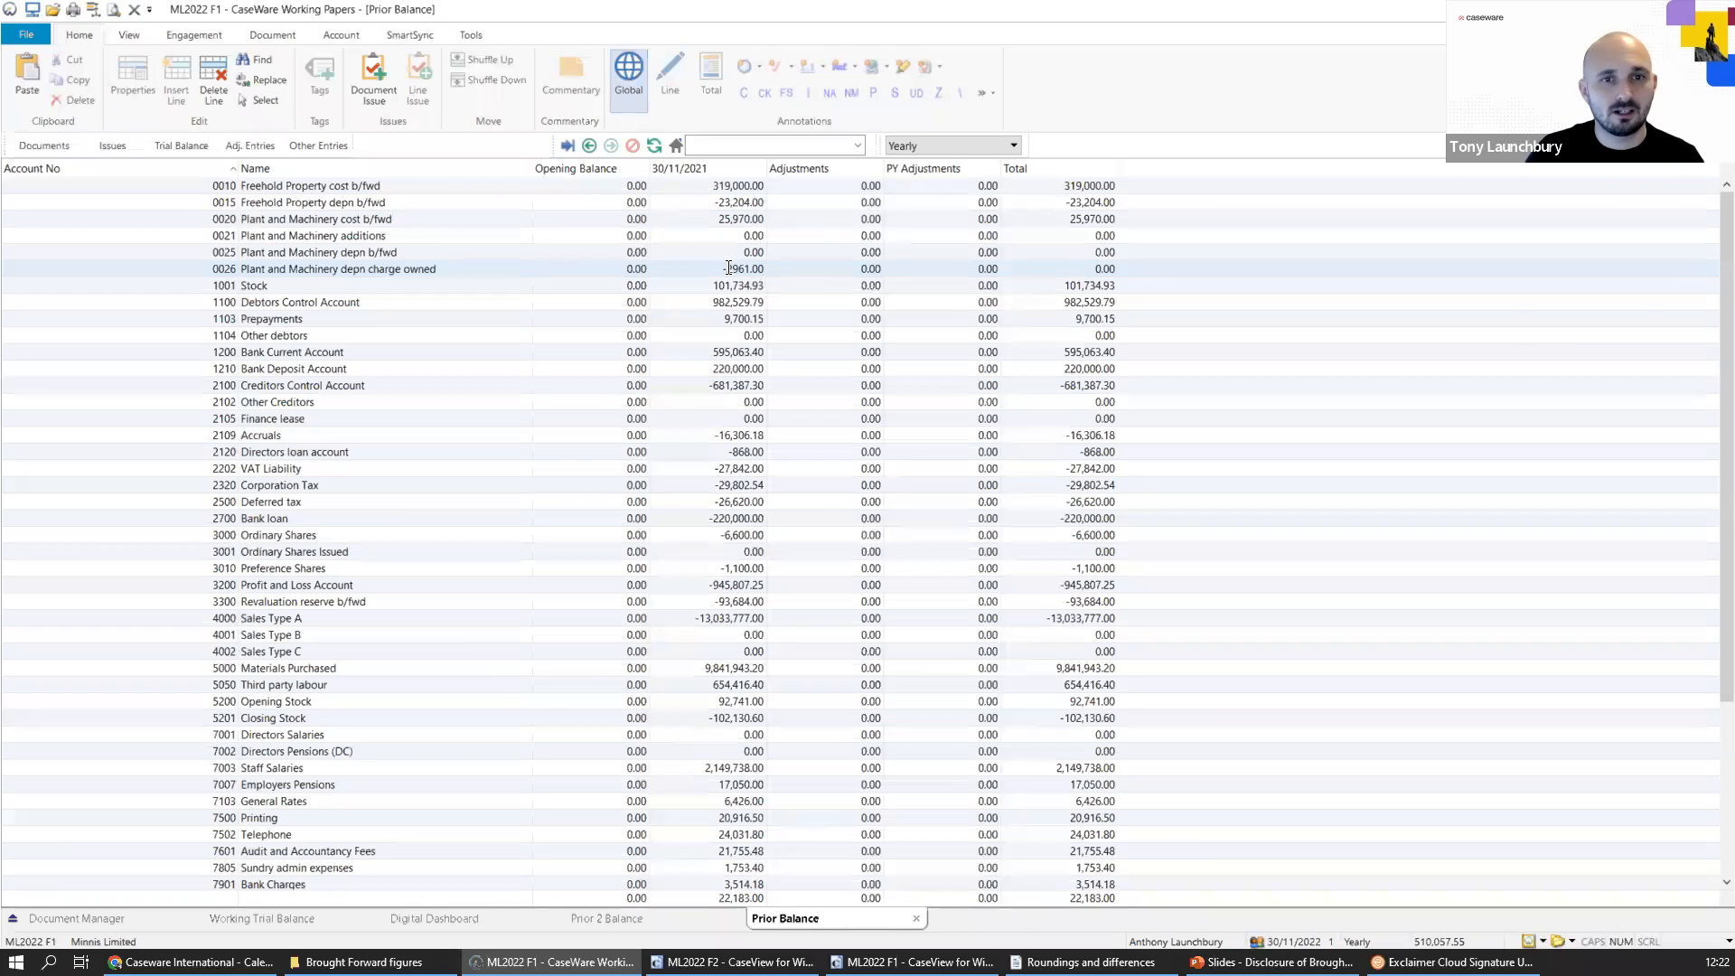
pyautogui.click(766, 604)
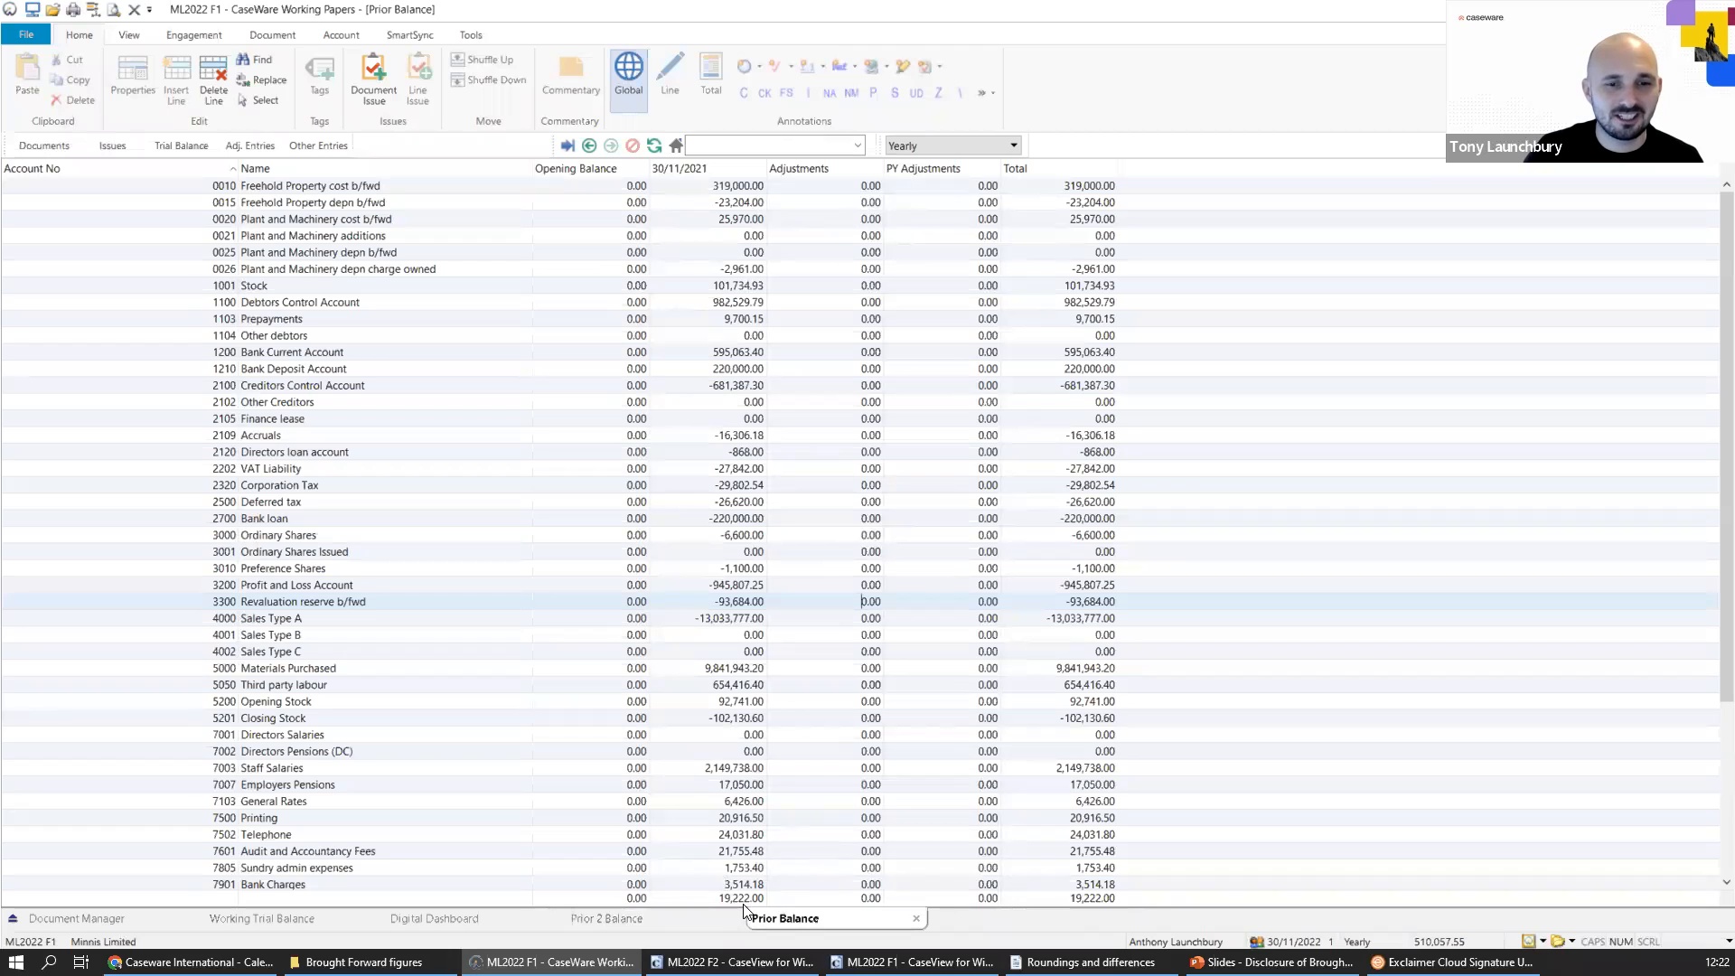
# Set the 30/11/2021 balance of Plant and Machinery depn b/fwd to -19222.
pyautogui.click(726, 254)
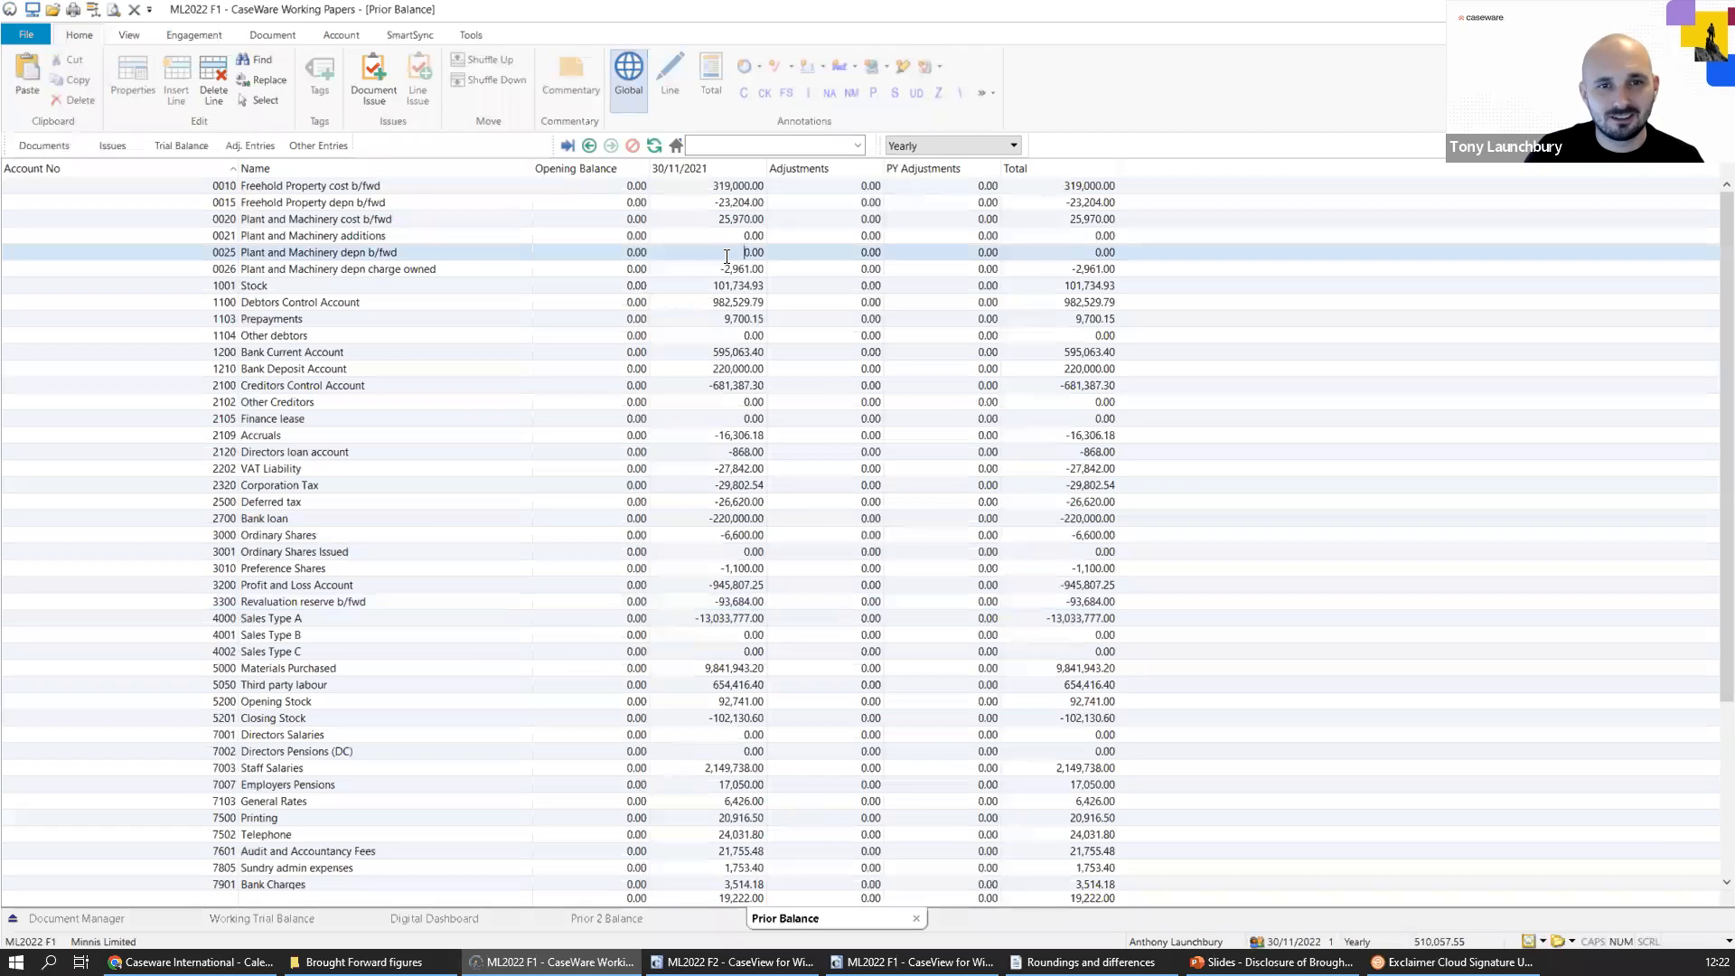
pyautogui.press('Delete')
pyautogui.press('Delete')
pyautogui.press('Delete')
pyautogui.press('Delete')
pyautogui.write('-19222')
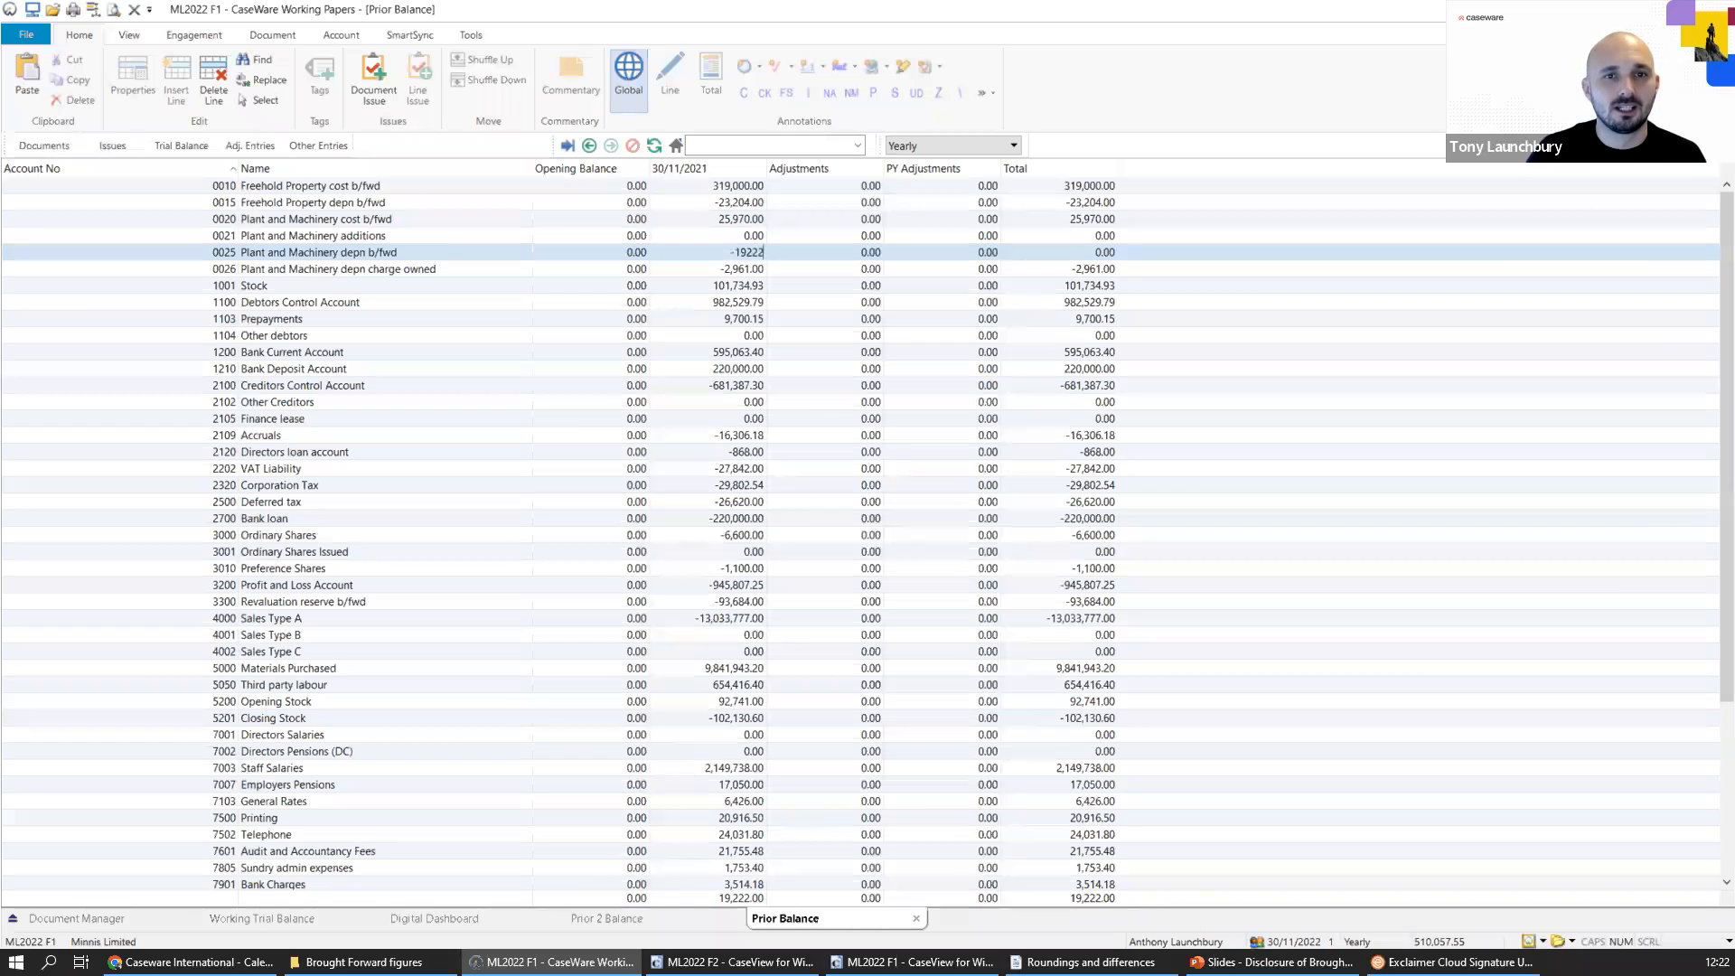
pyautogui.click(738, 286)
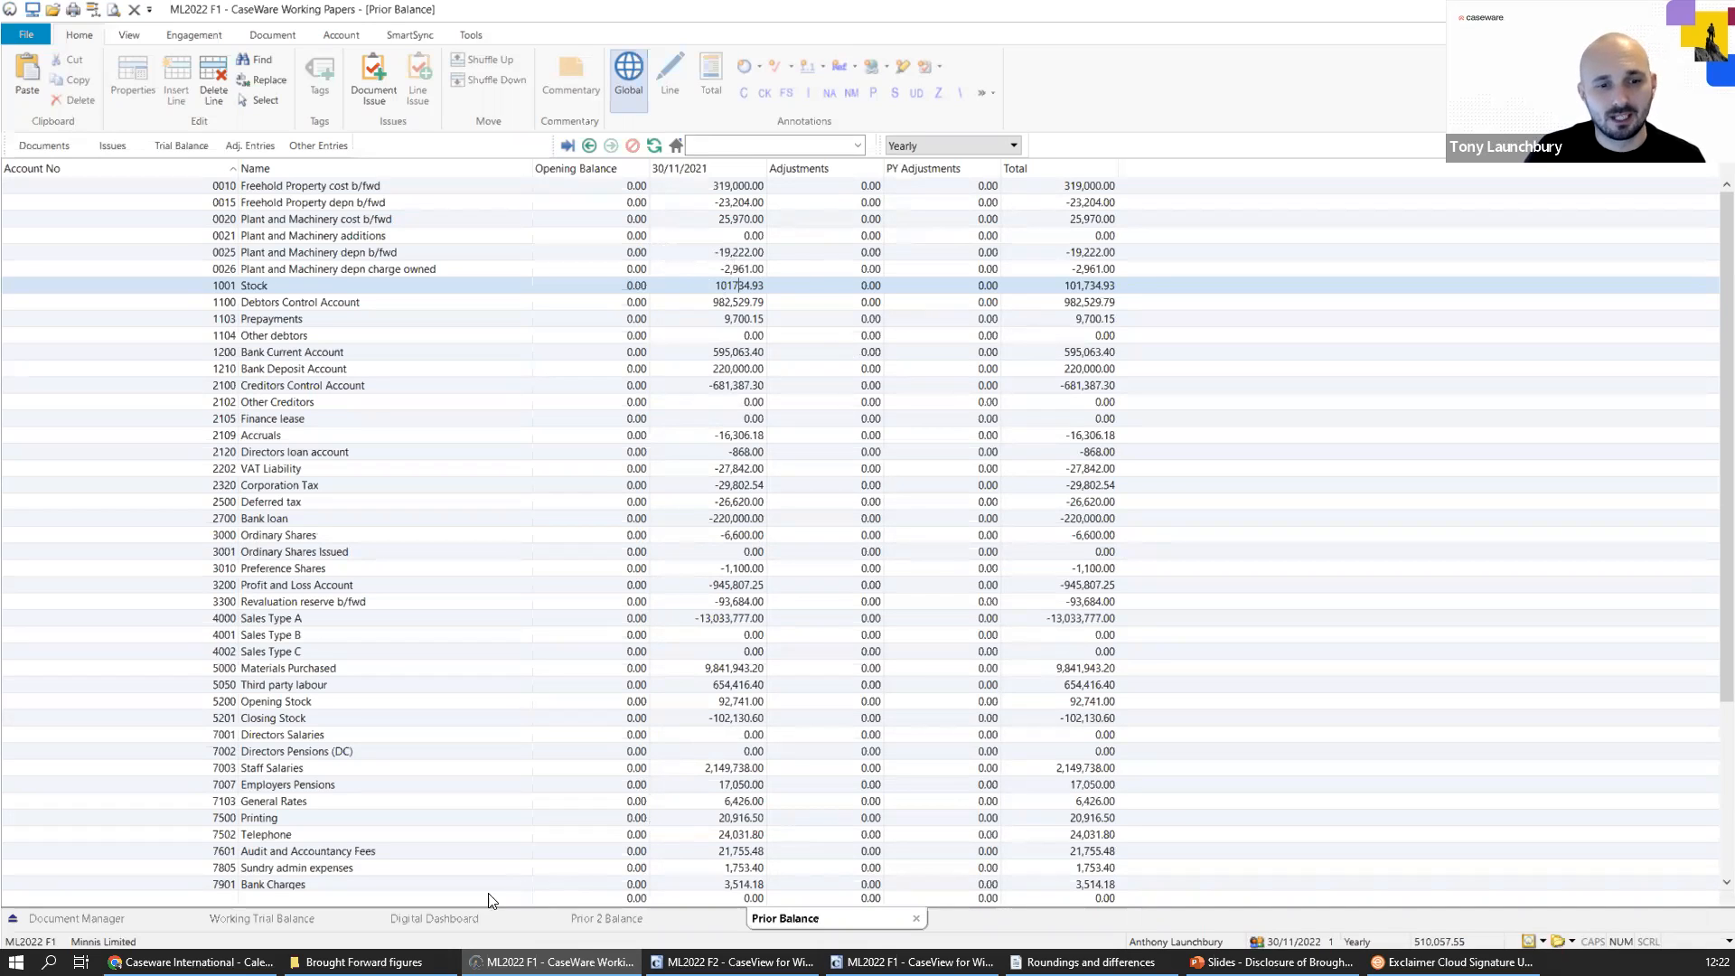
# Compare the Plant and Machinery depn b/fwd and depn charge owned balances across current and prior years, including the 31/12/2020 prior balances.
pyautogui.click(324, 914)
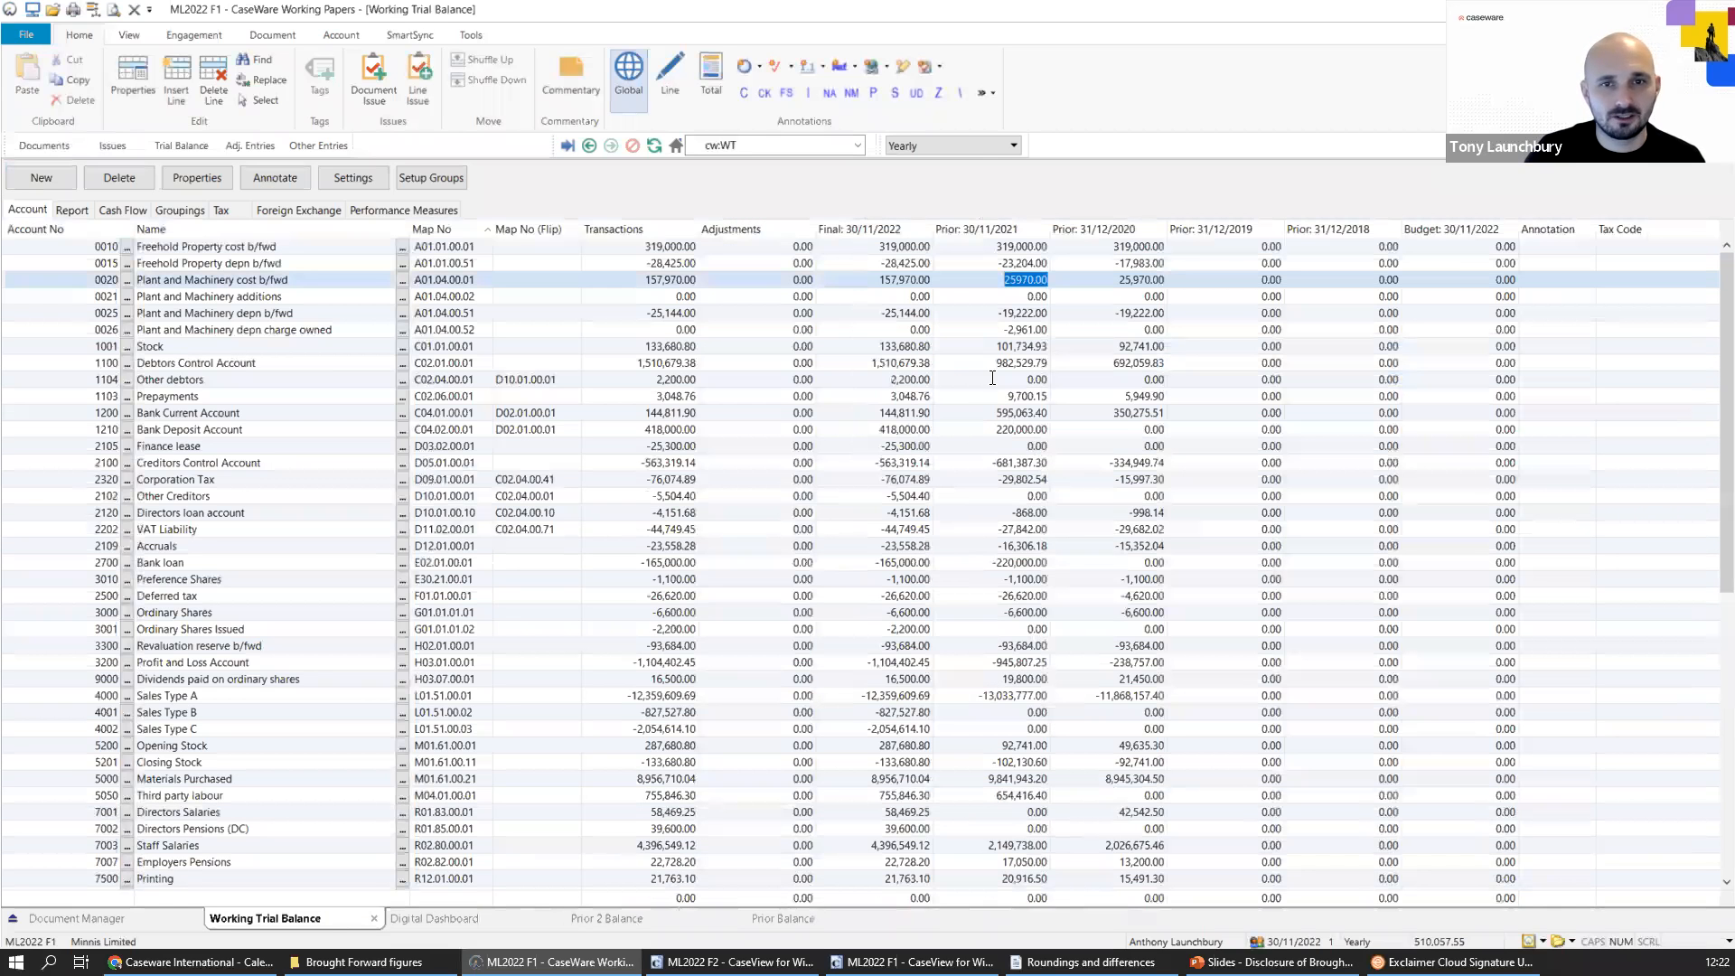
pyautogui.moveTo(1118, 314); pyautogui.dragTo(1150, 317)
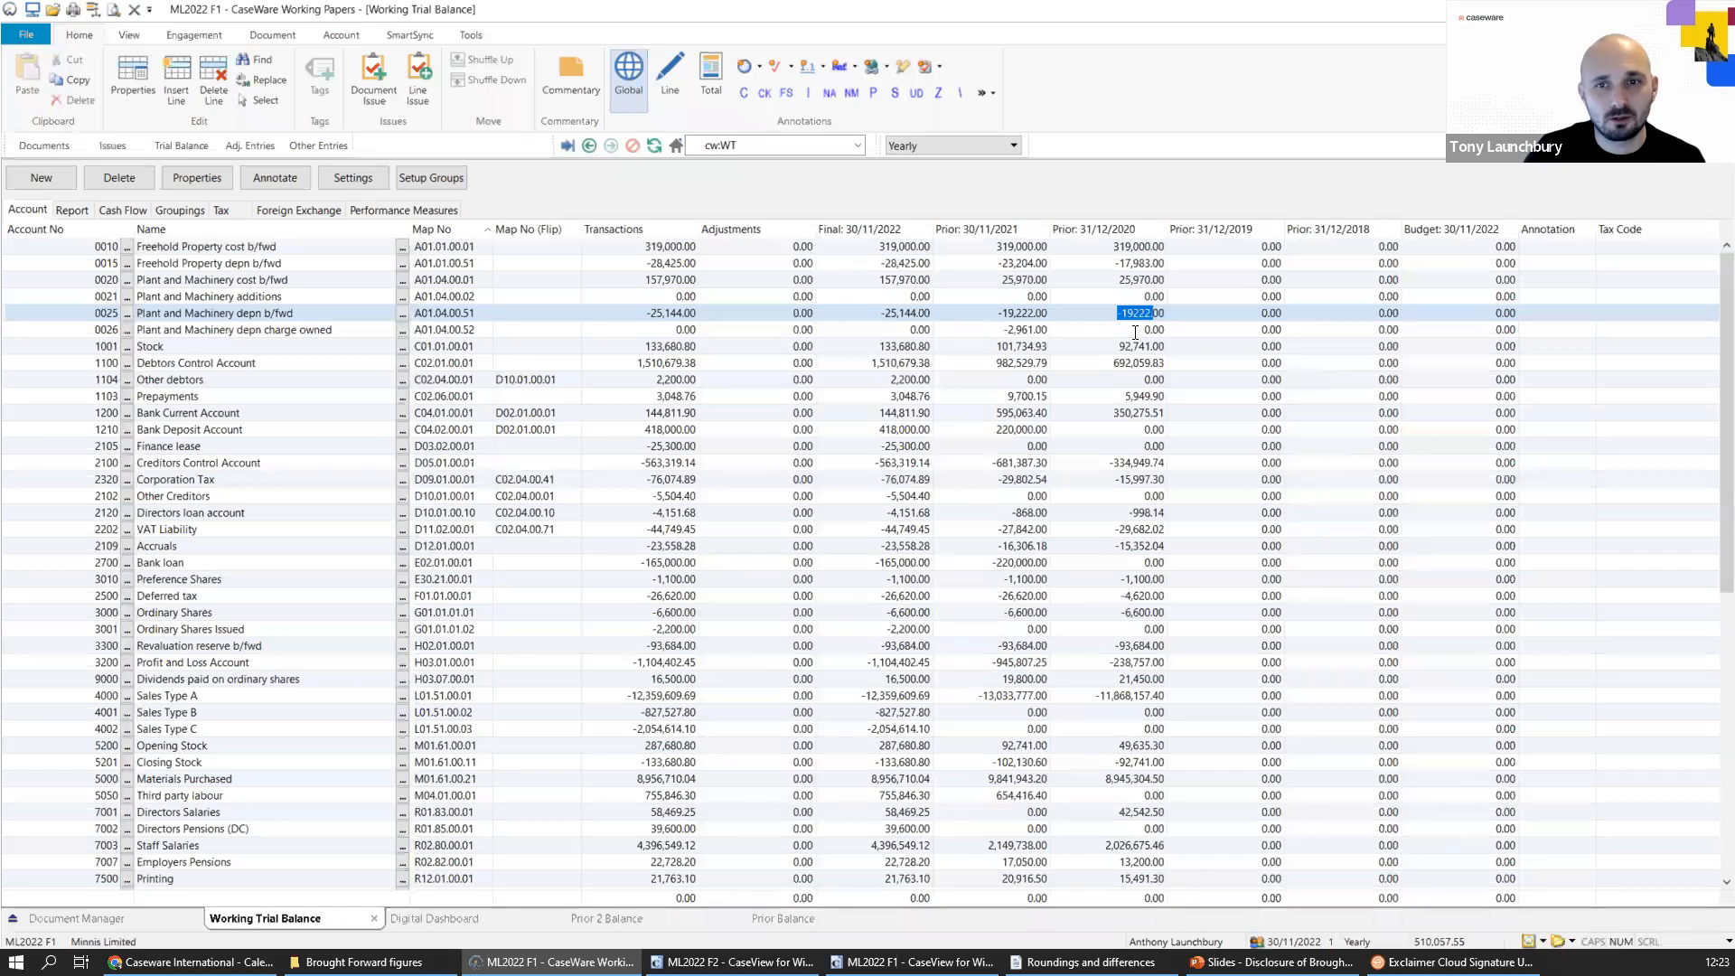
pyautogui.press('Return')
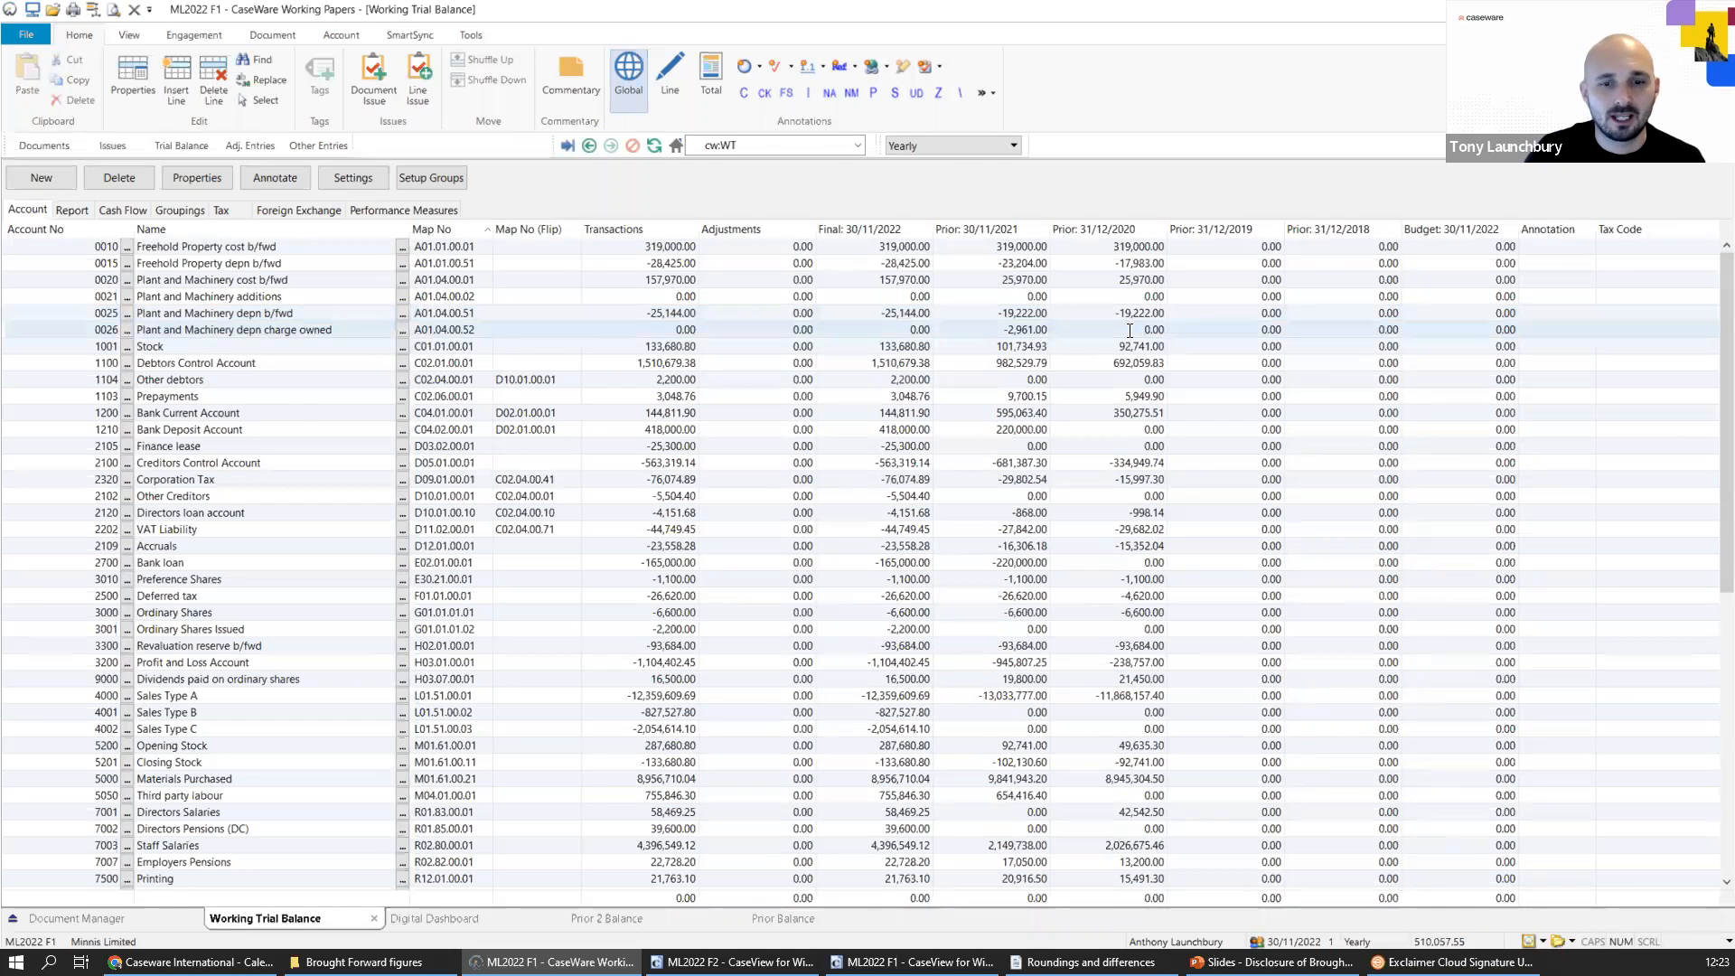
pyautogui.doubleClick(1129, 331)
pyautogui.moveTo(743, 269)
pyautogui.mouseDown()
pyautogui.moveTo(771, 272)
pyautogui.moveTo(757, 272)
pyautogui.mouseUp()
pyautogui.click(729, 268)
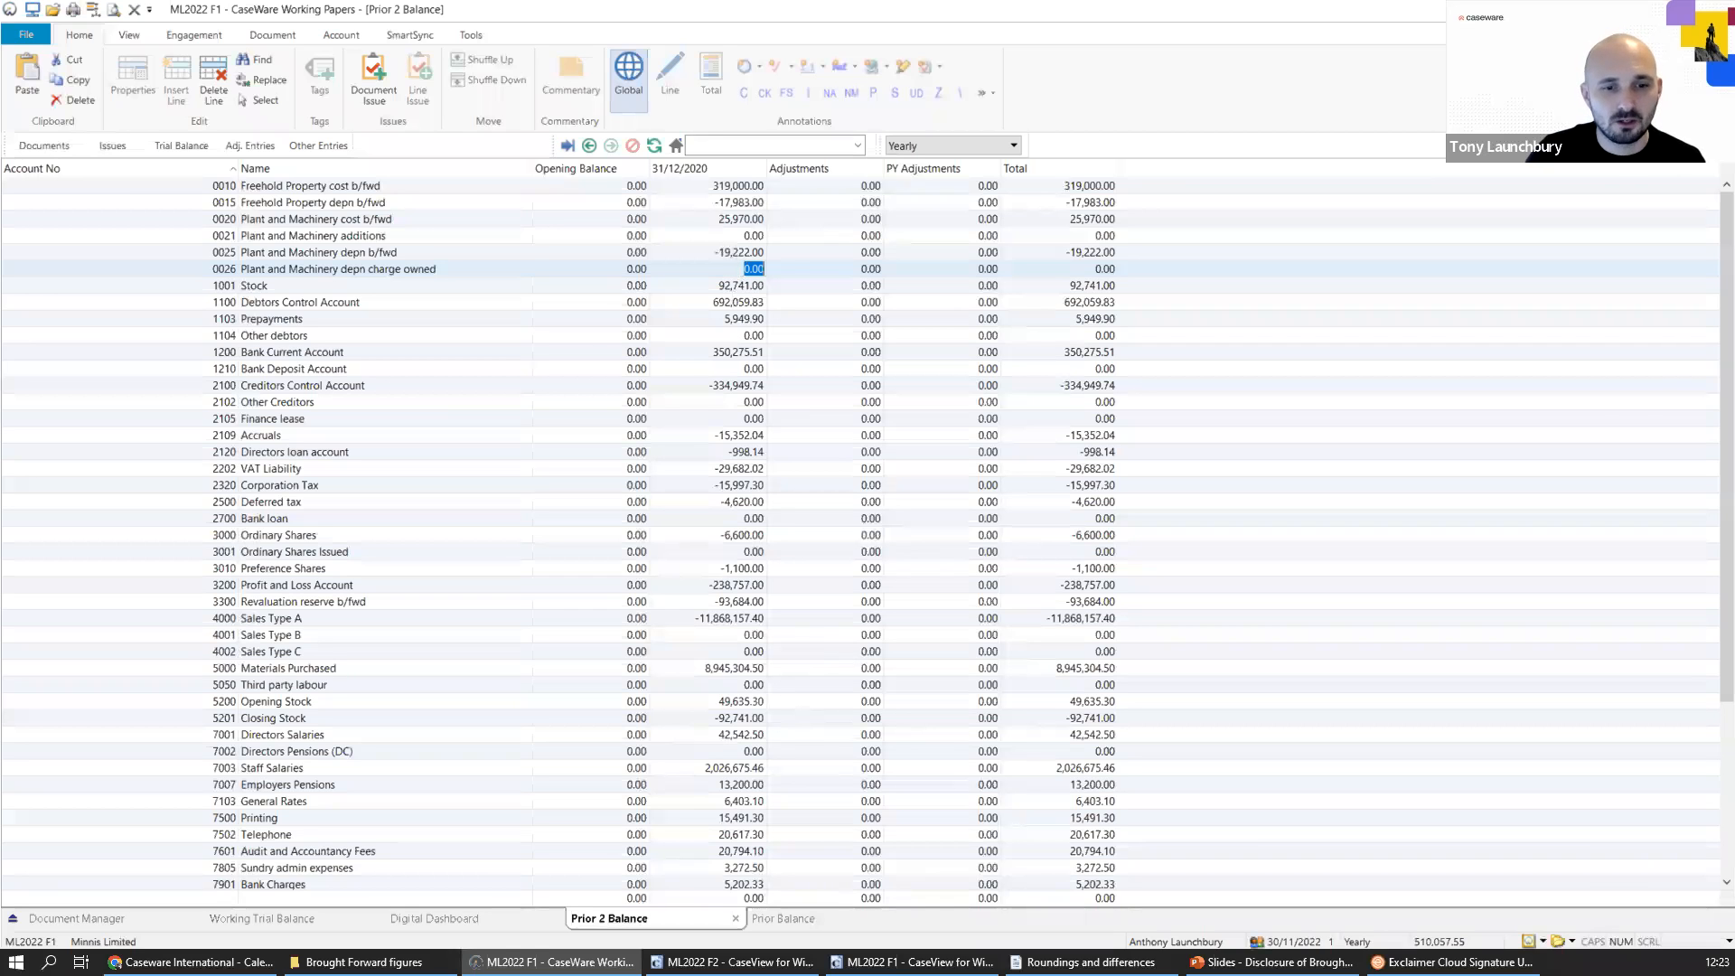
pyautogui.click(264, 922)
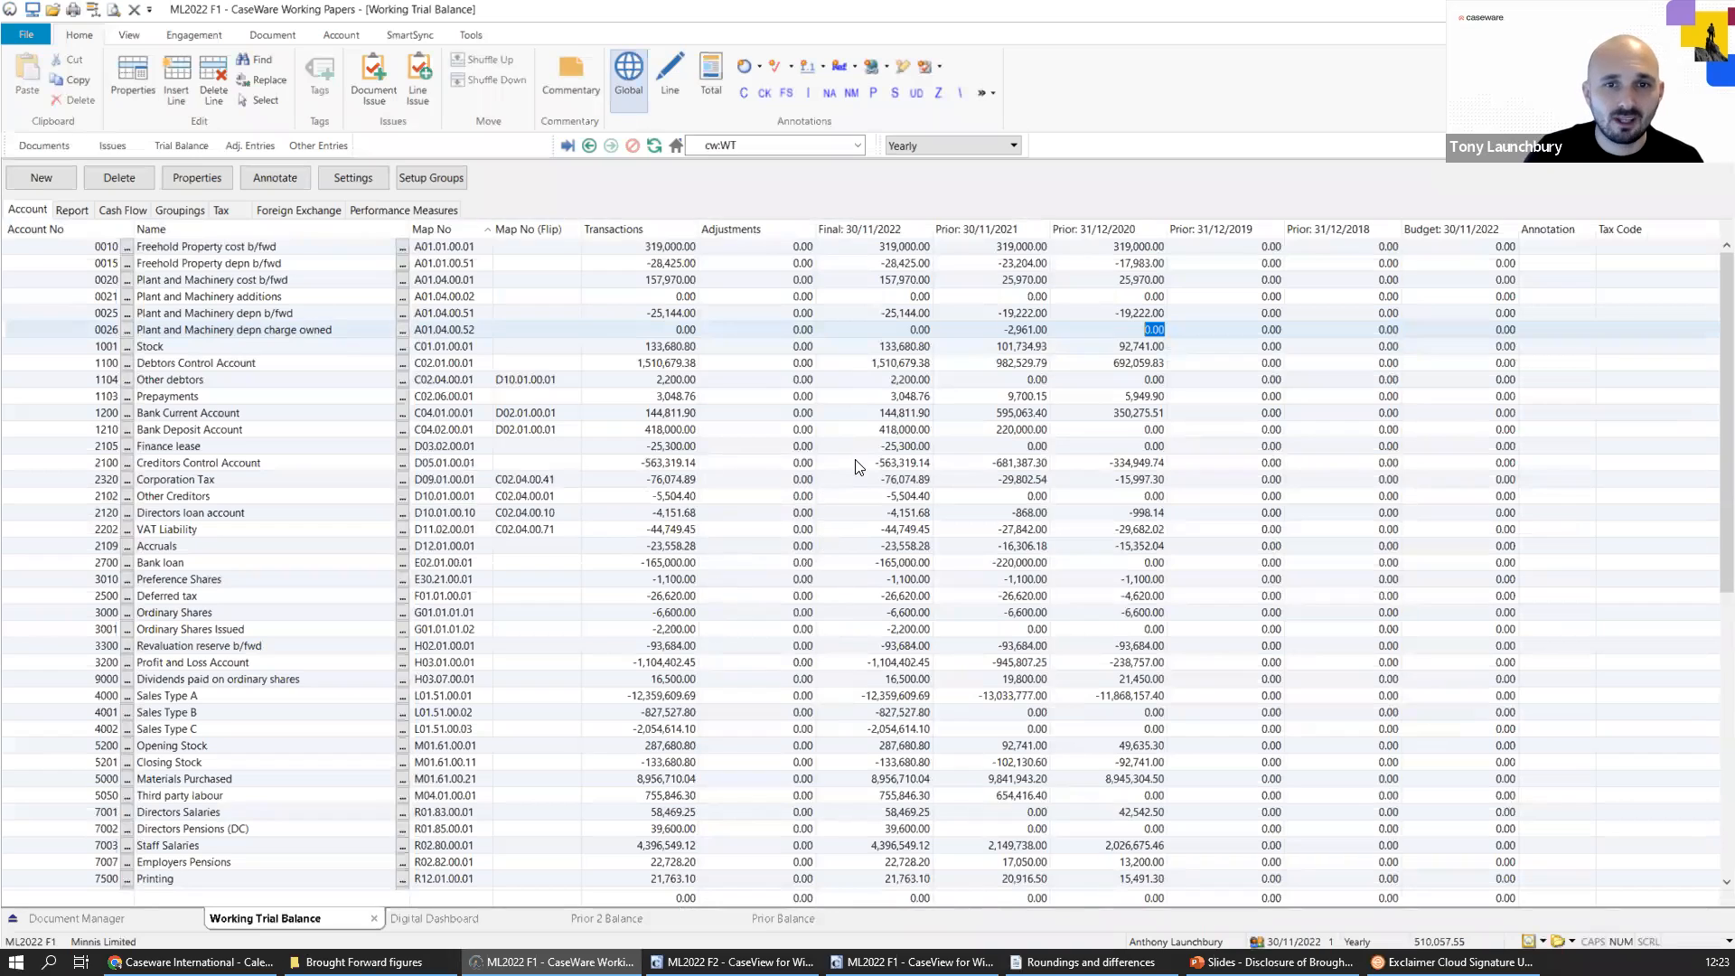
pyautogui.click(898, 331)
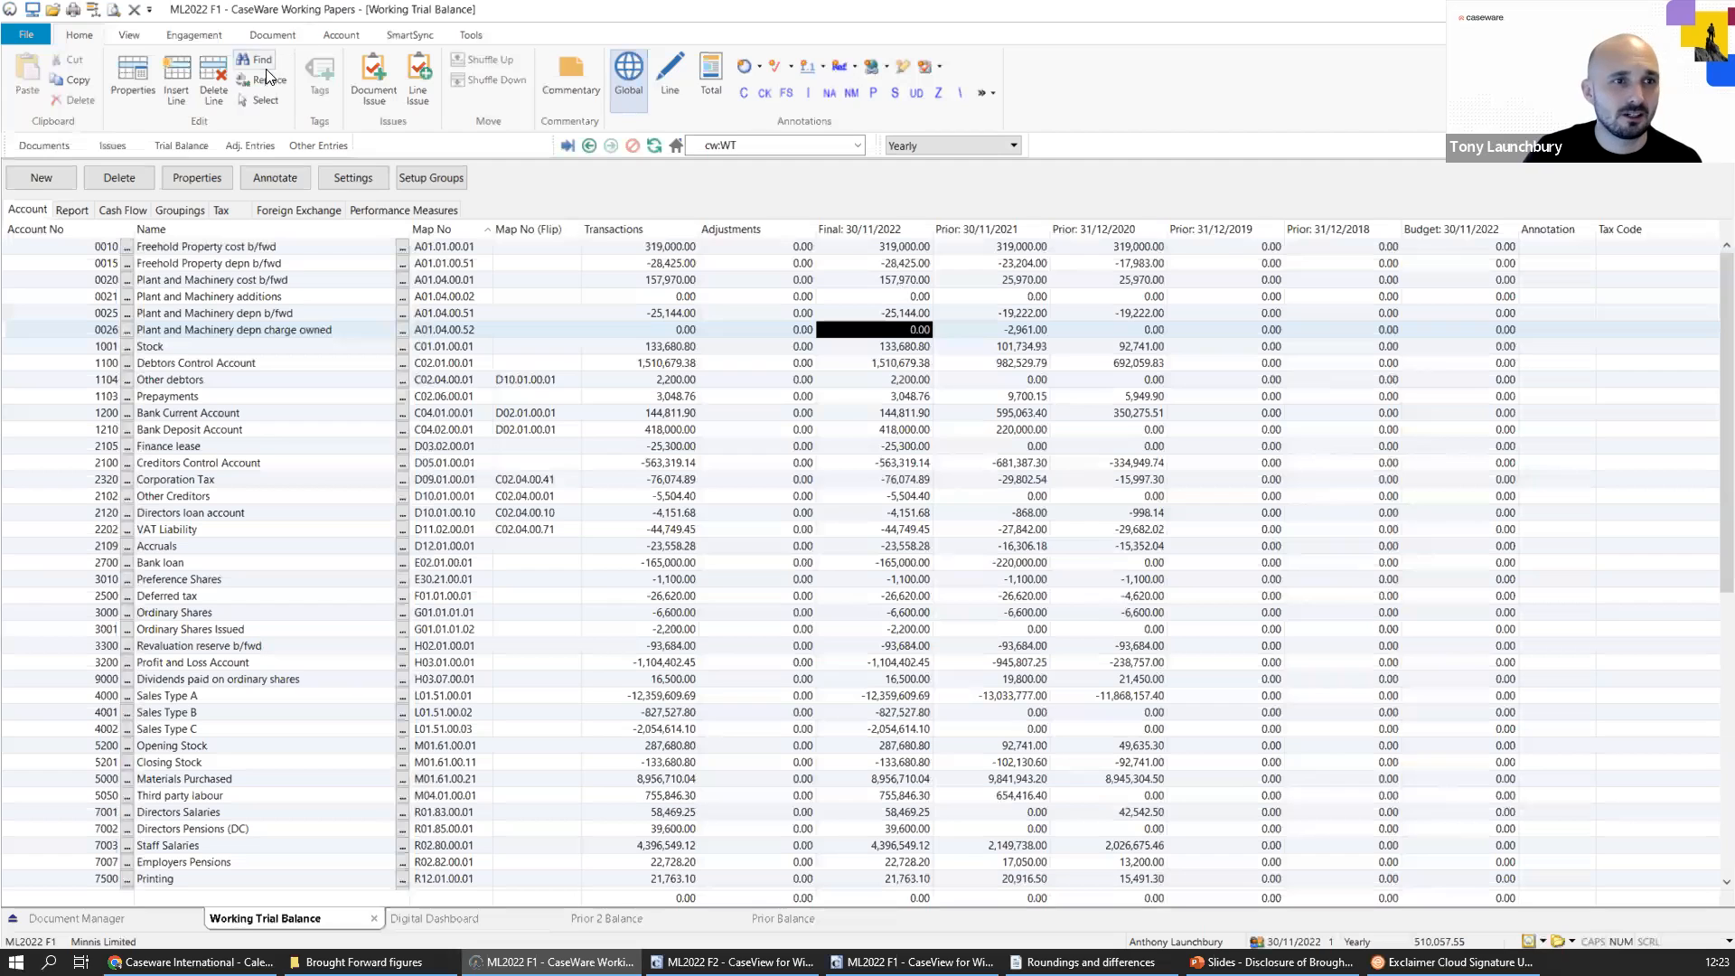
# Create a normal adjusting journal entry dated 30/11/2022 with the description "Current year depreciation charge".
pyautogui.click(249, 148)
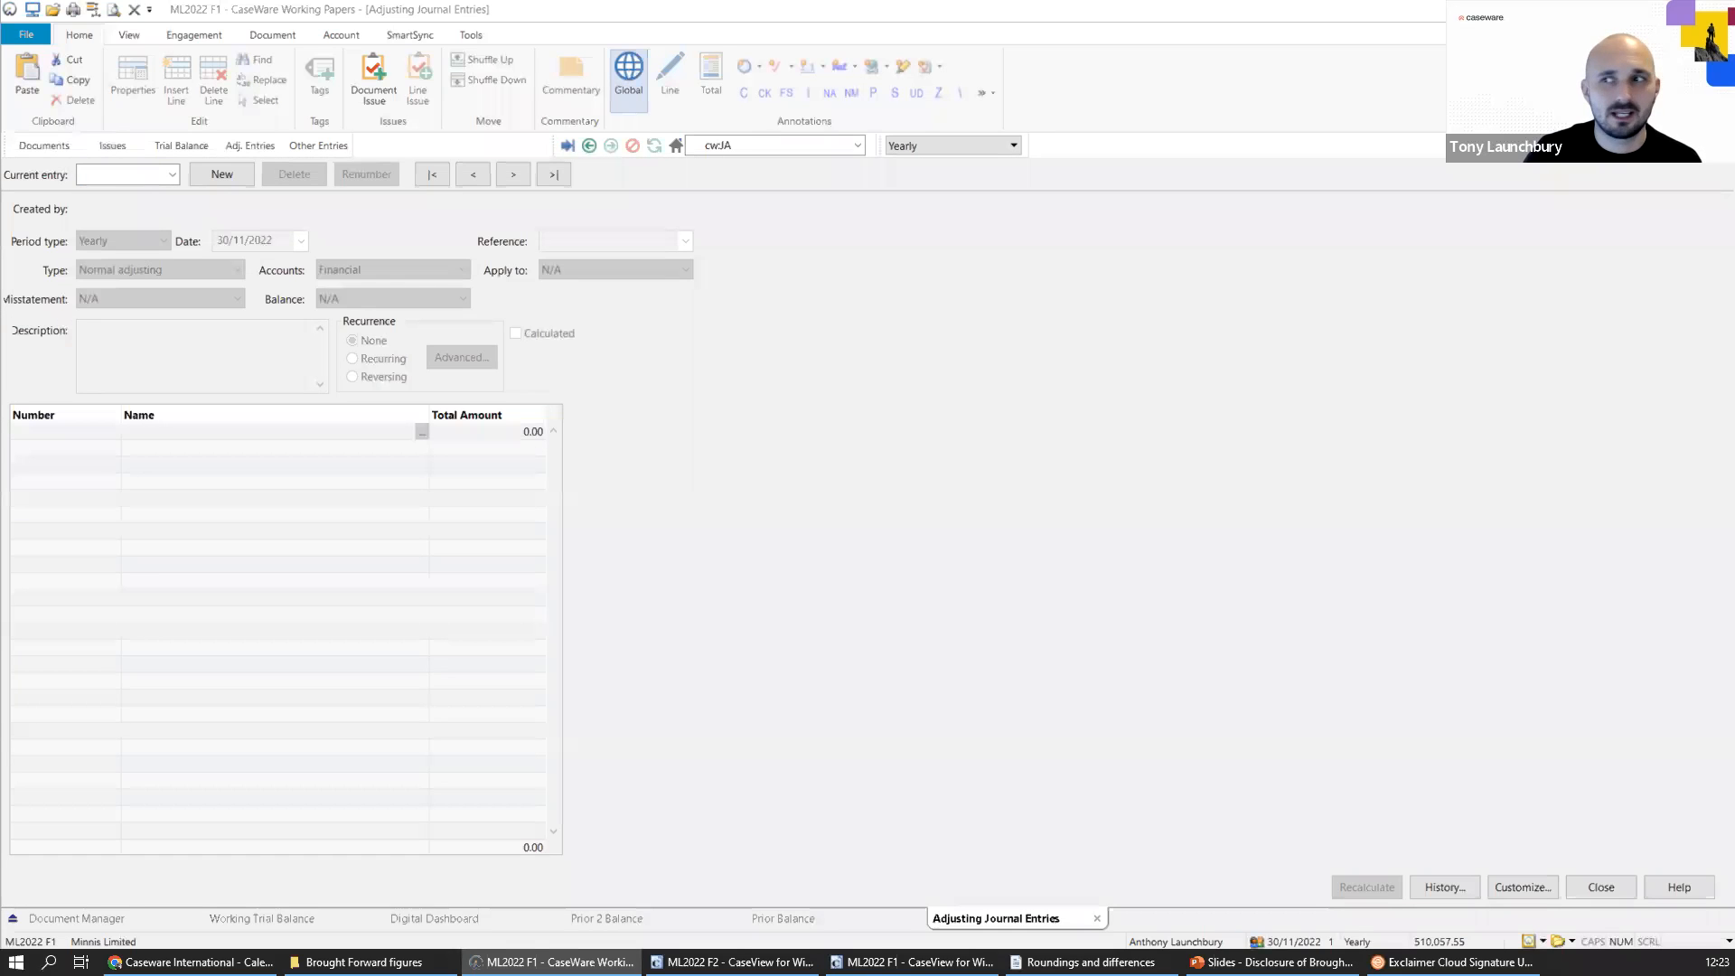
pyautogui.click(206, 171)
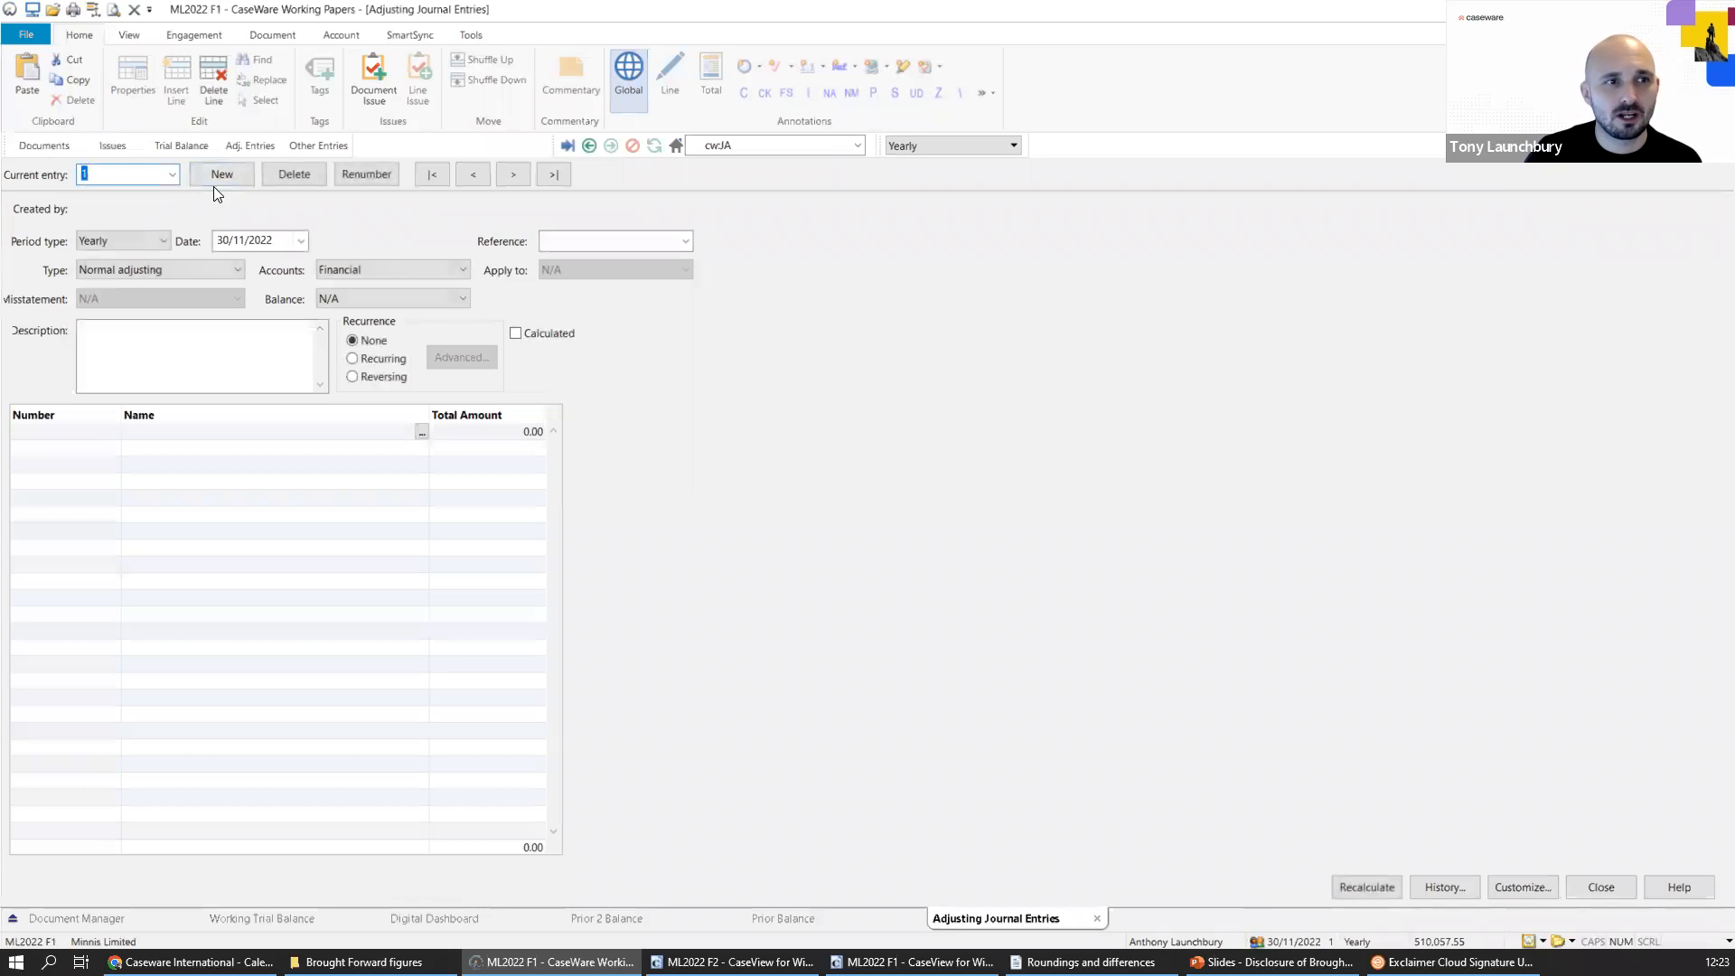
pyautogui.click(172, 346)
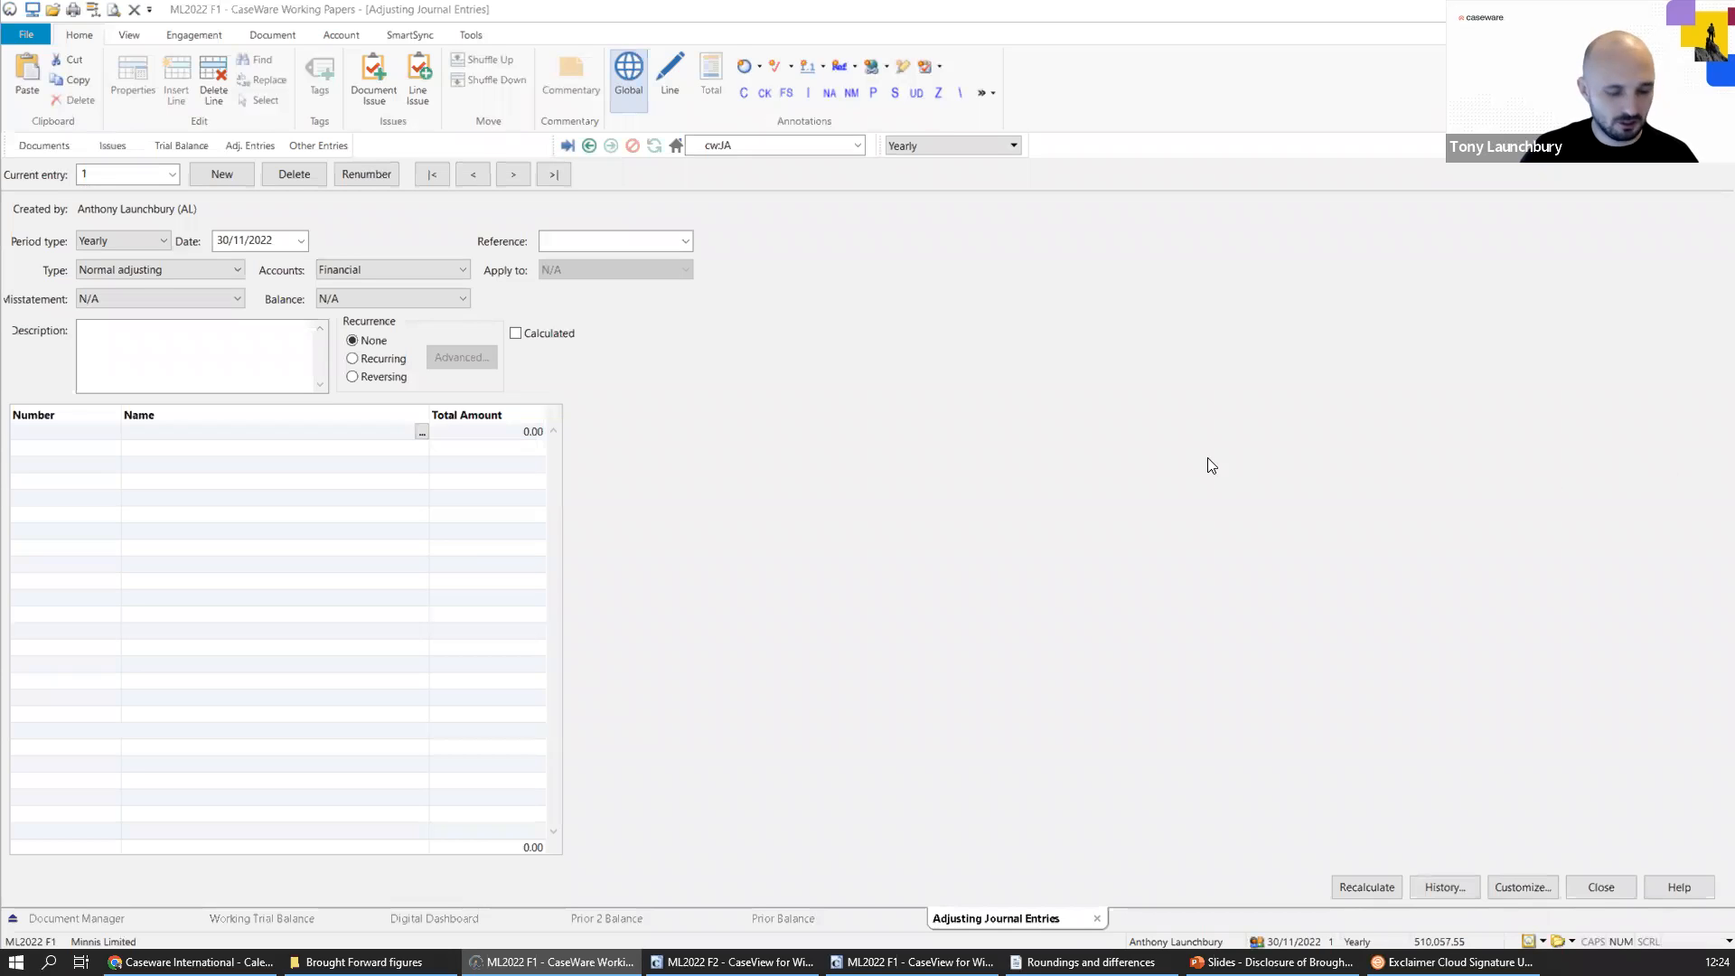
pyautogui.click(180, 353)
pyautogui.write('Current year depreciation charge')
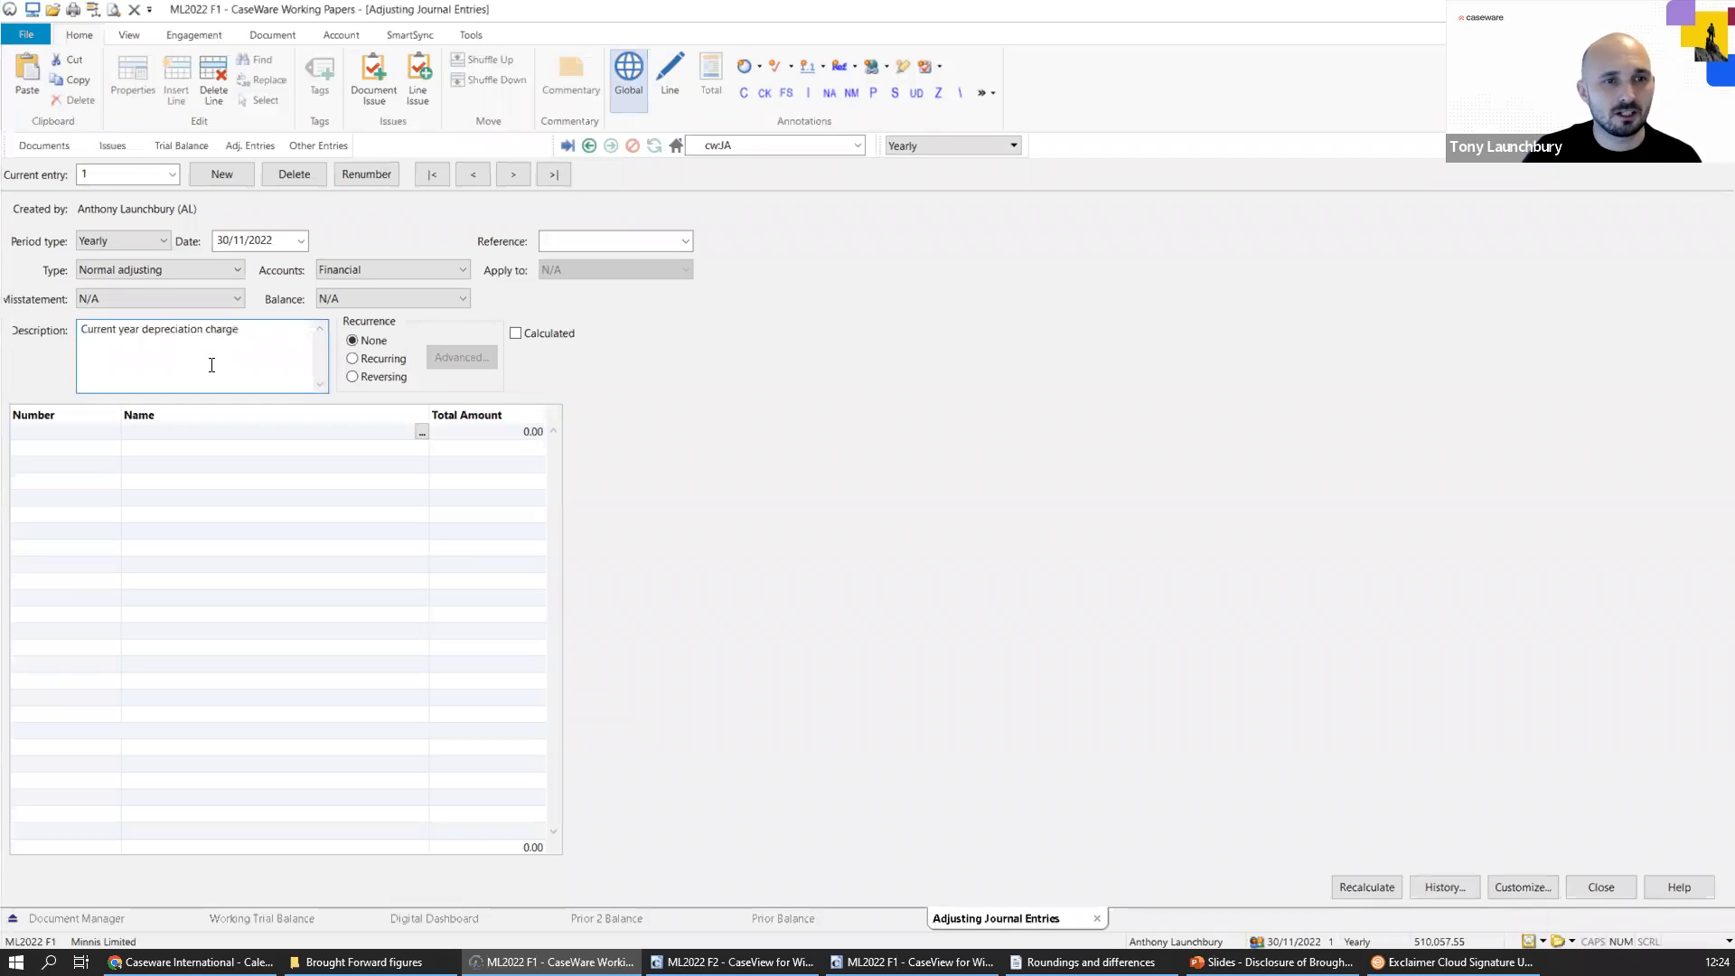
# Enter journal lines of 2,961 to account 0025 Plant and Machinery depn b/fwd and -2,961 to 0026 Plant and Machinery depn charge owned.
pyautogui.click(80, 431)
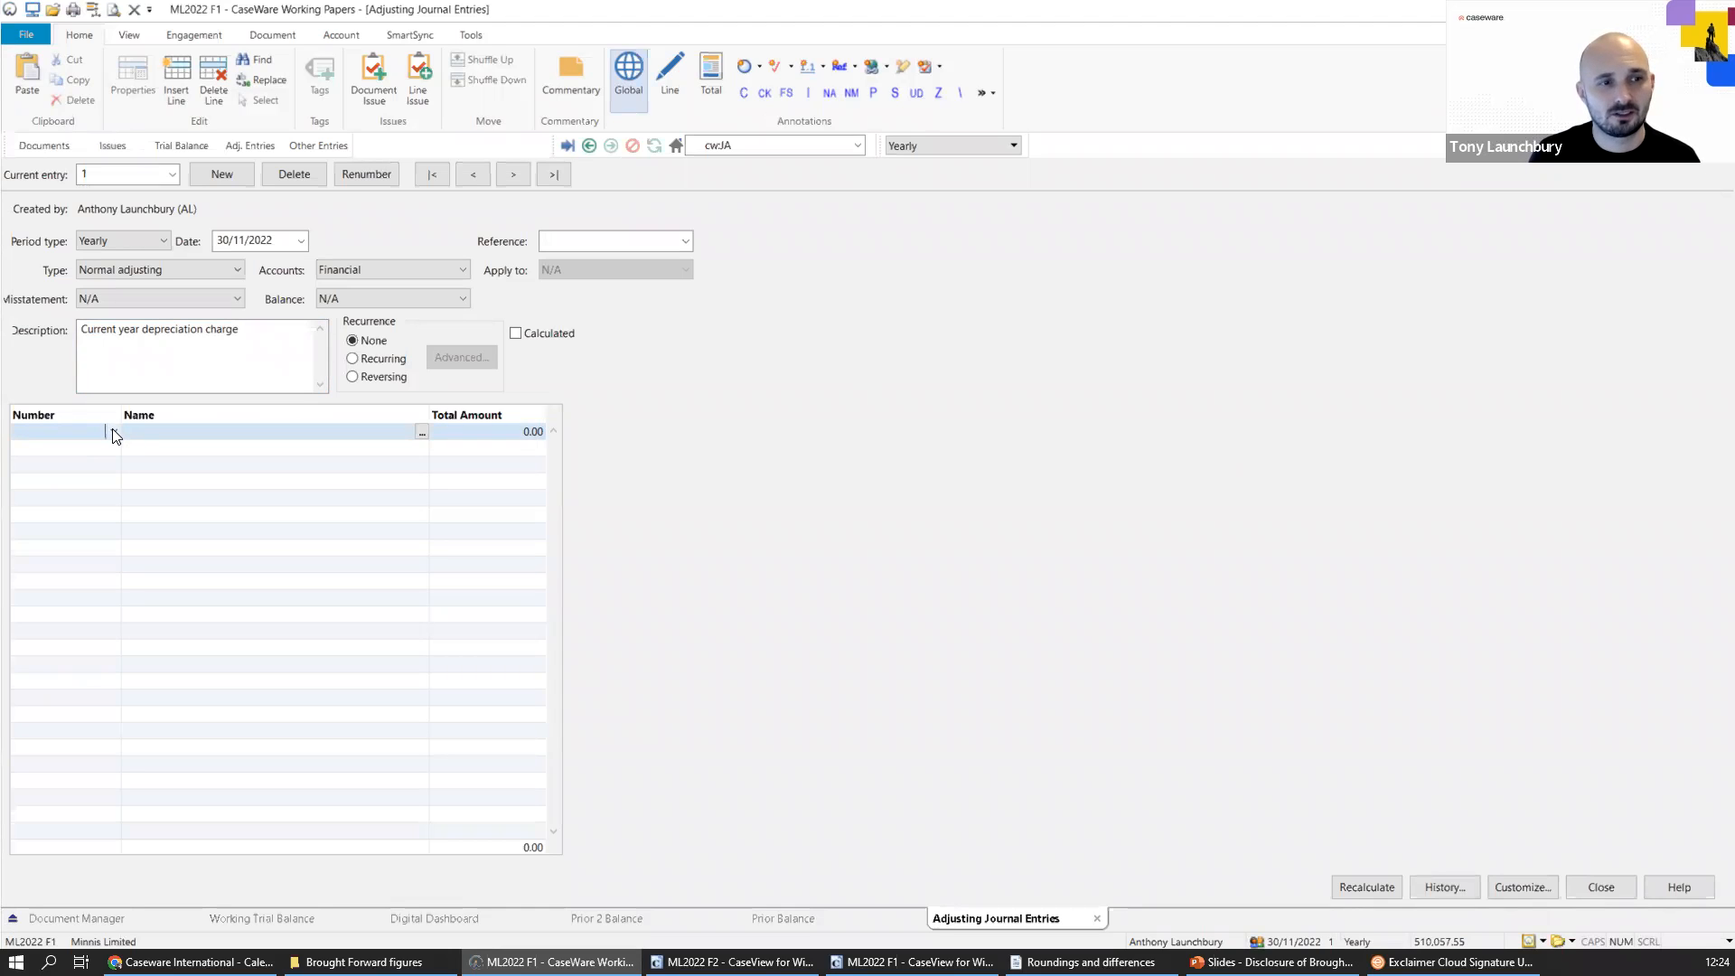
pyautogui.click(111, 430)
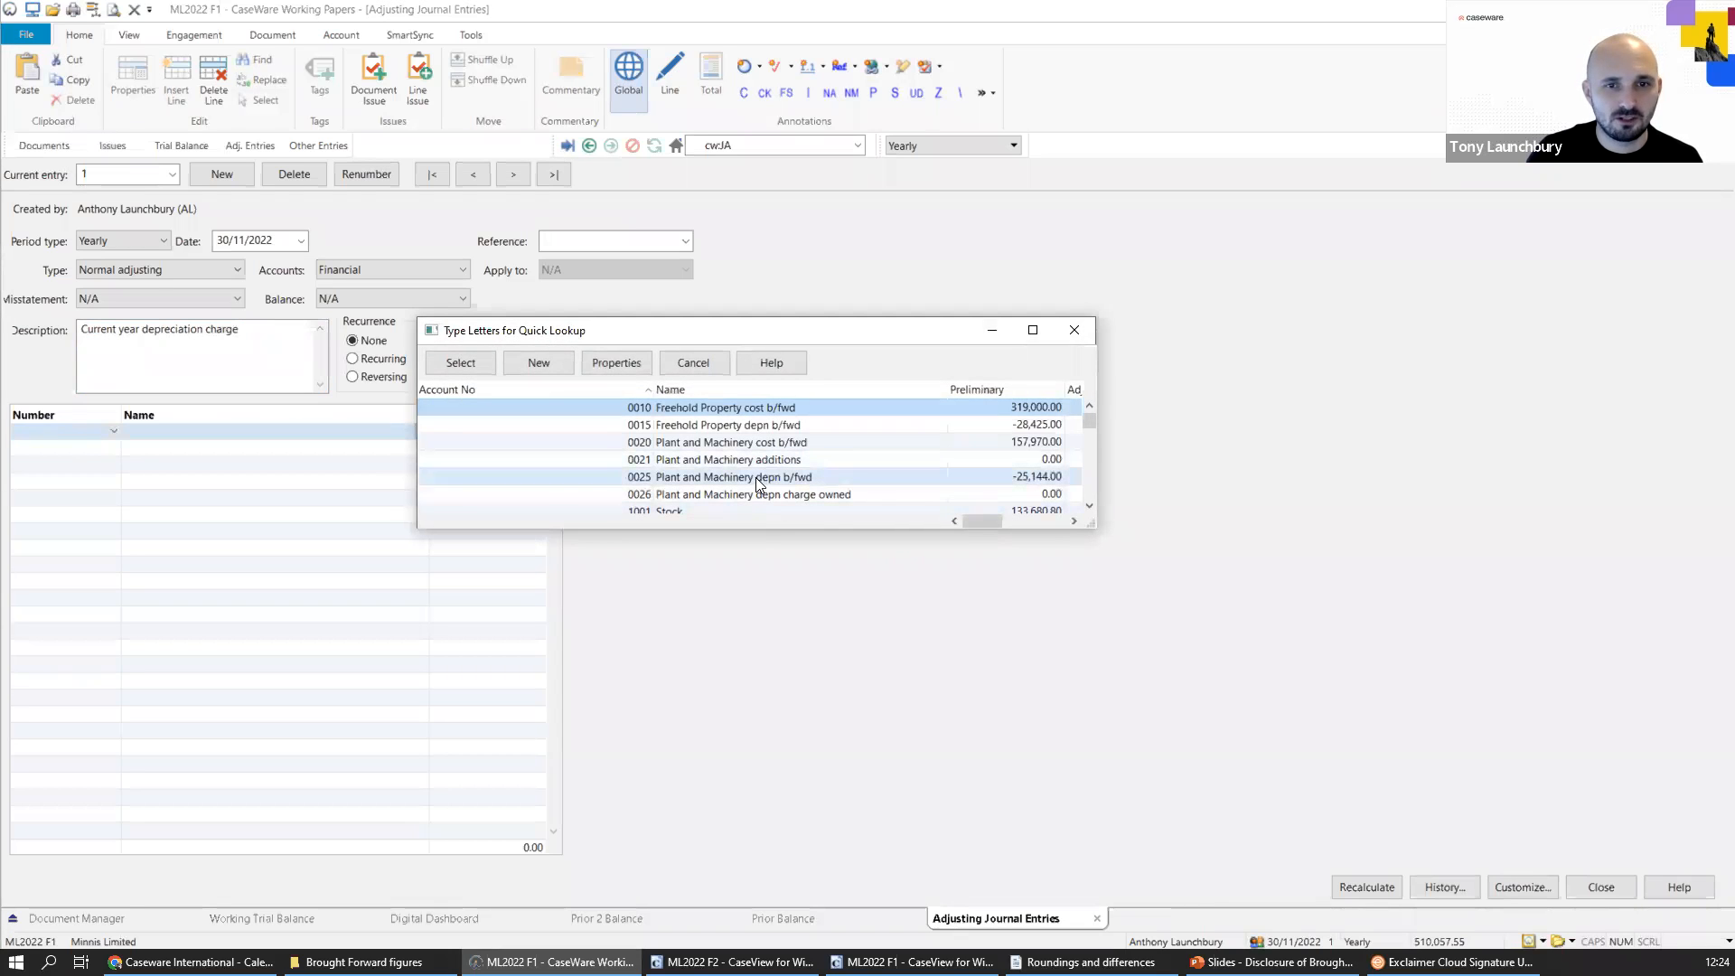
pyautogui.doubleClick(664, 478)
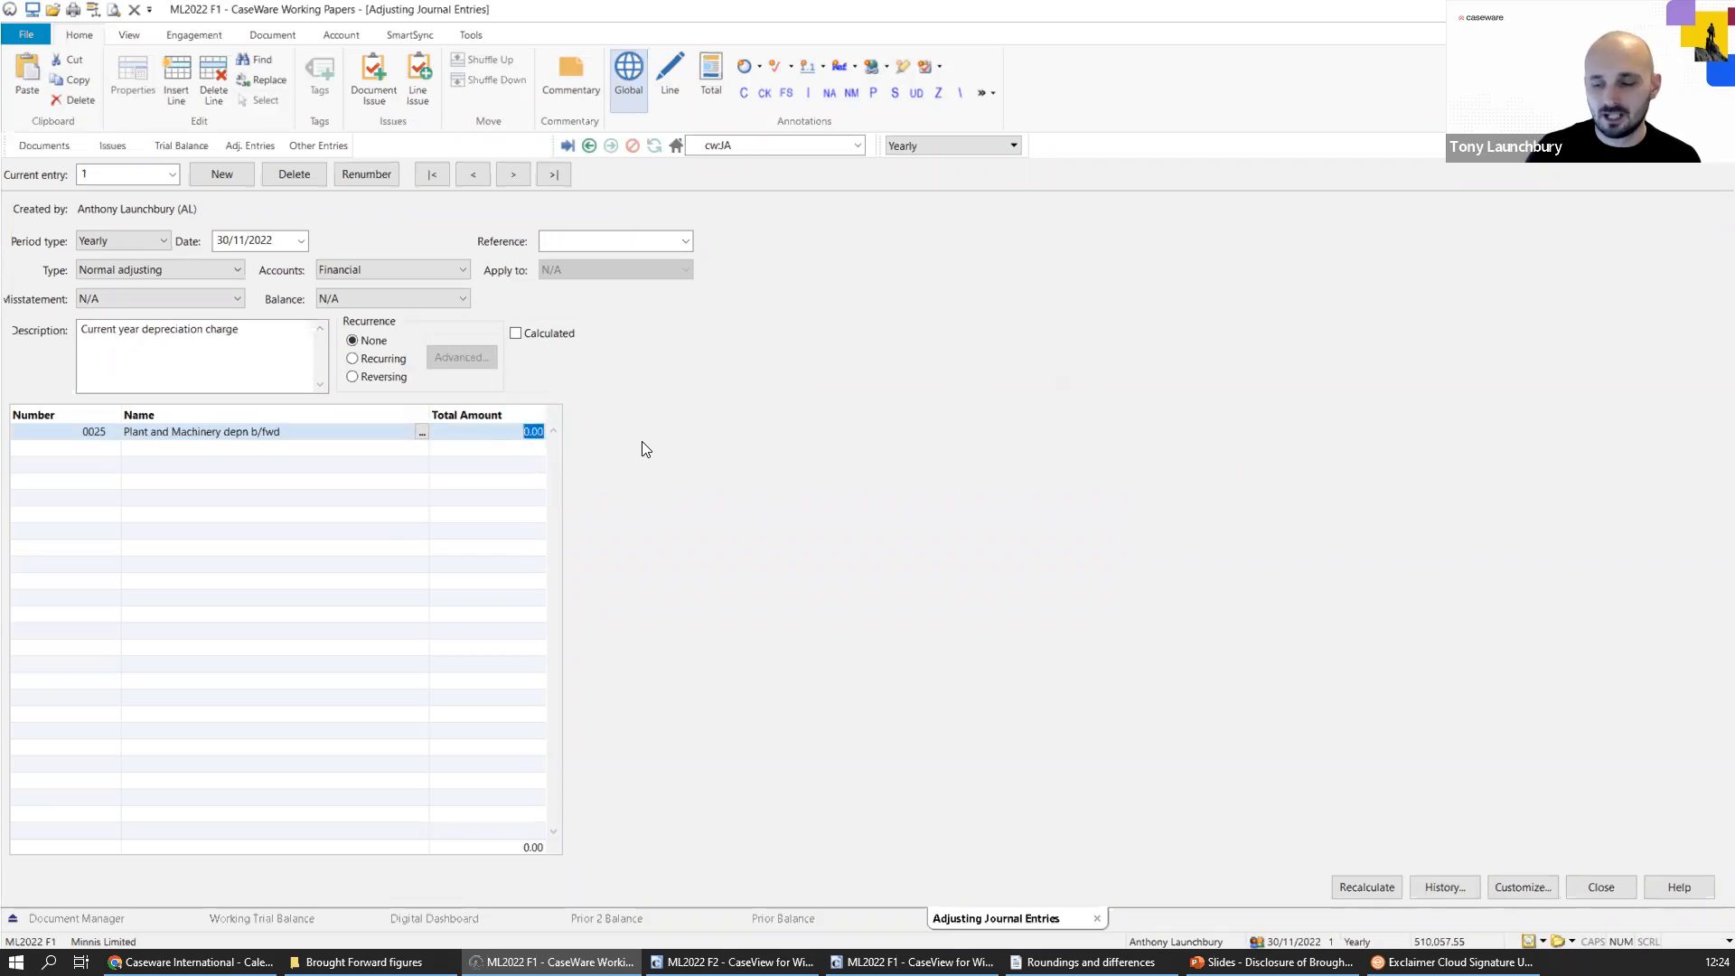
pyautogui.write('2961')
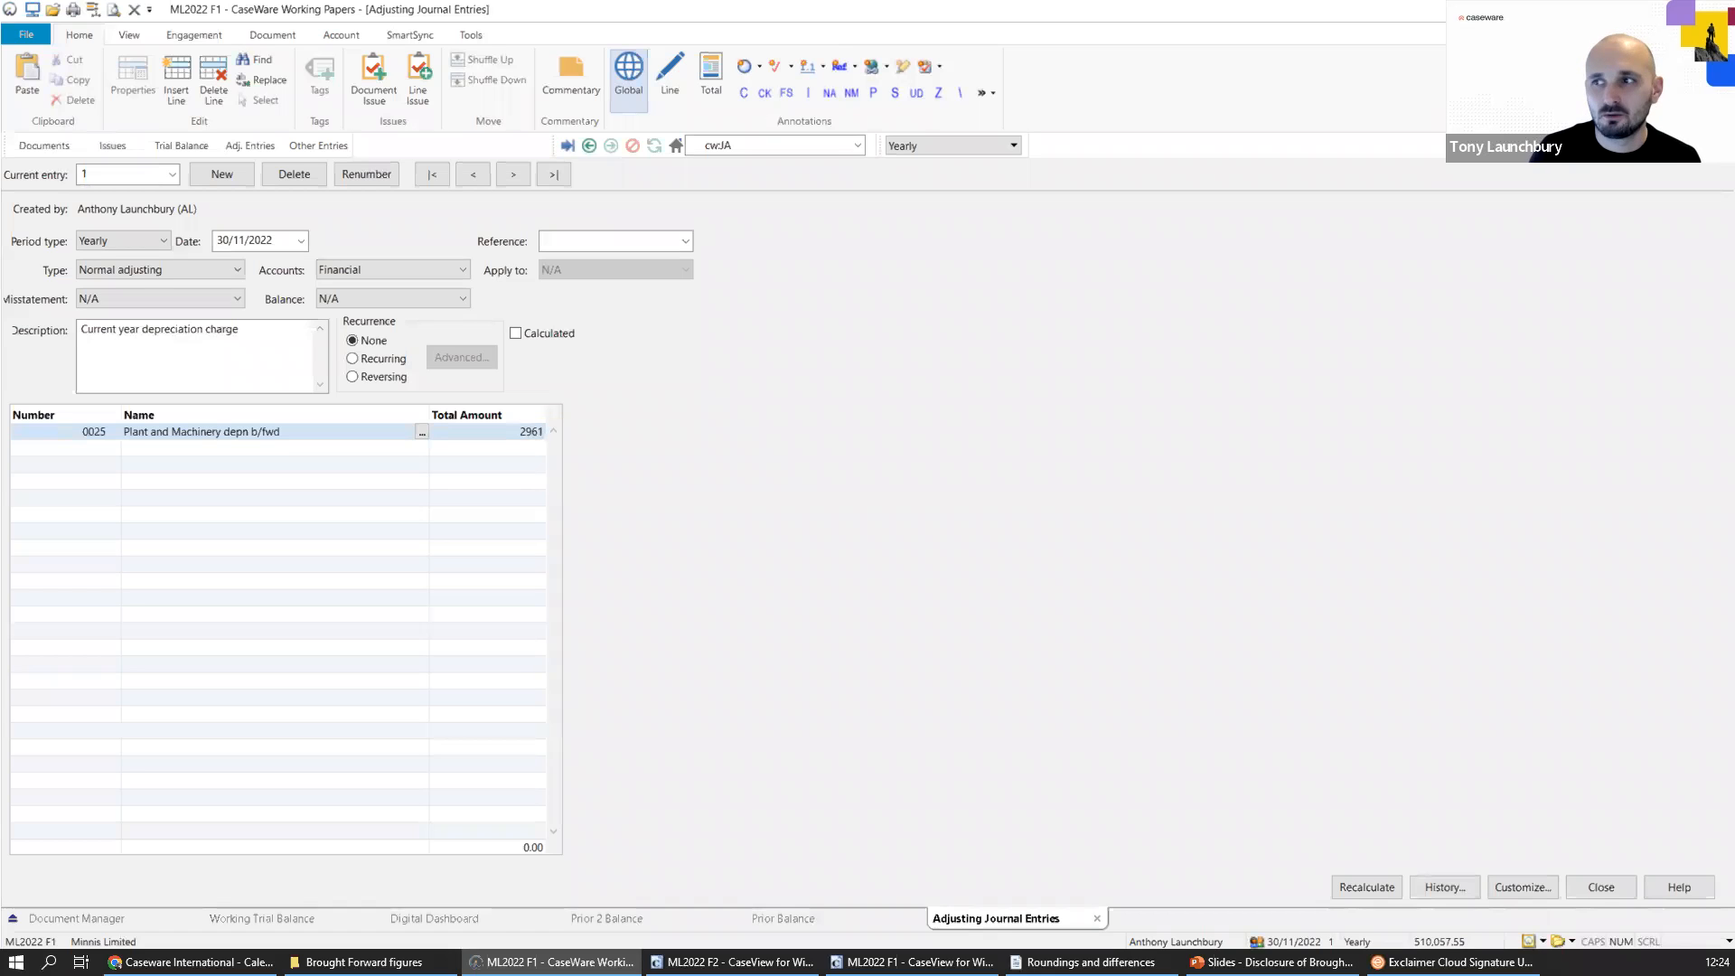
pyautogui.click(102, 431)
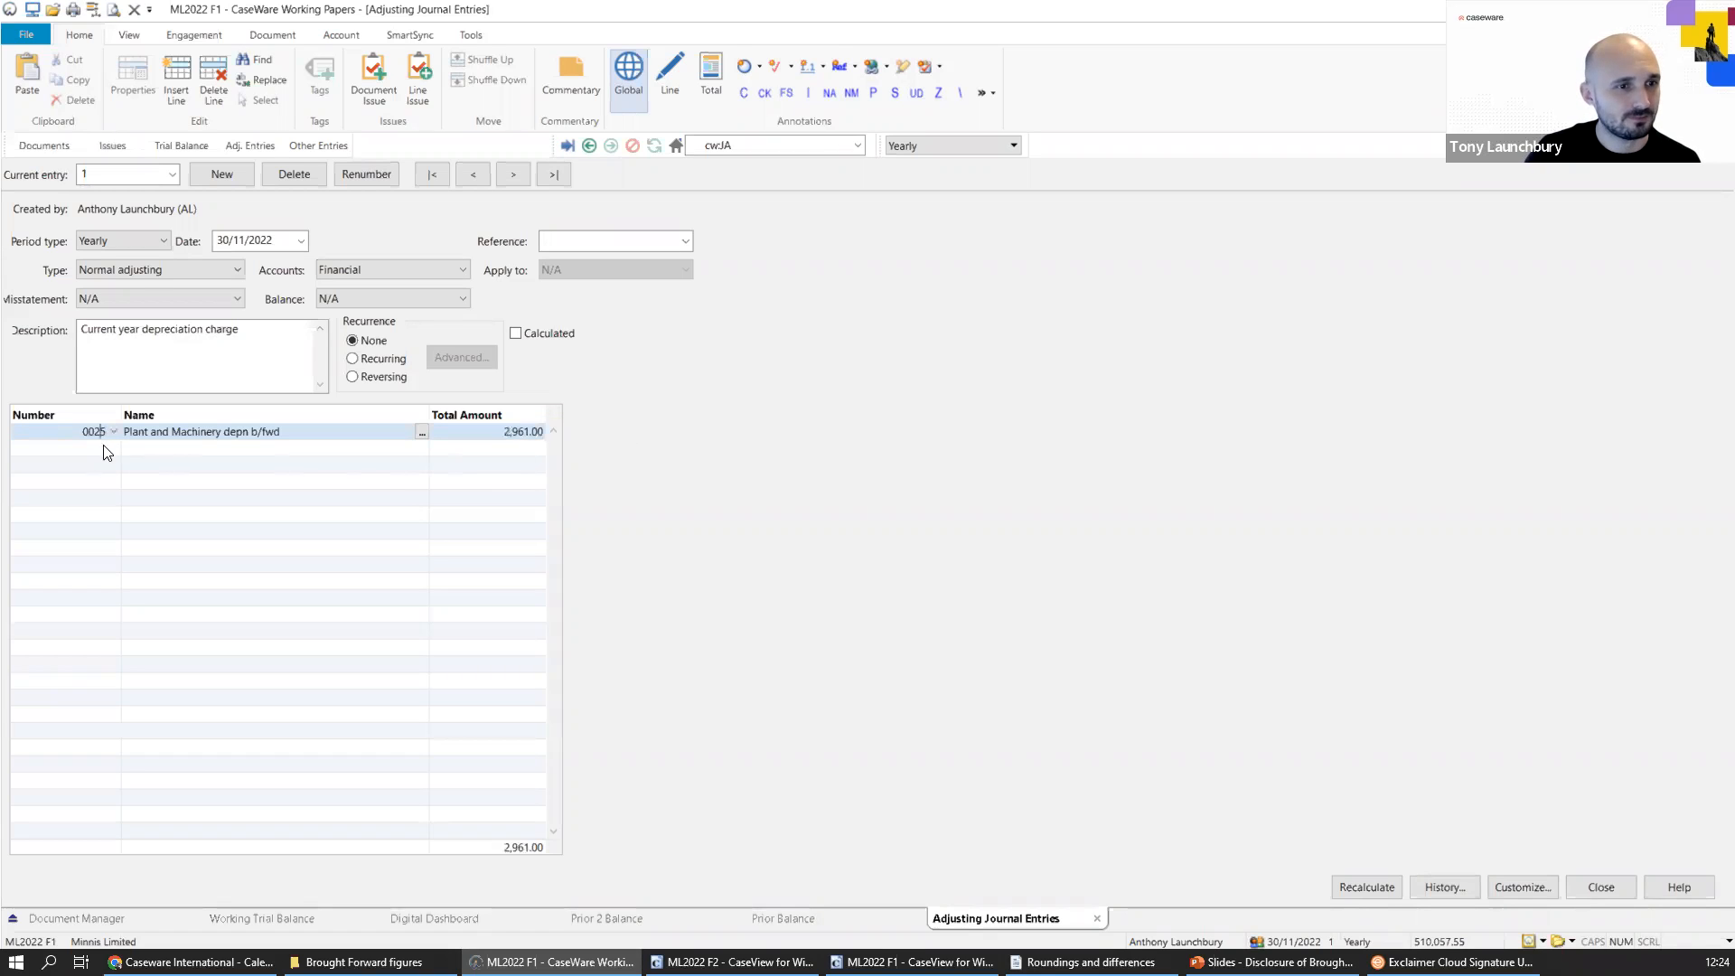
pyautogui.click(107, 447)
pyautogui.click(114, 445)
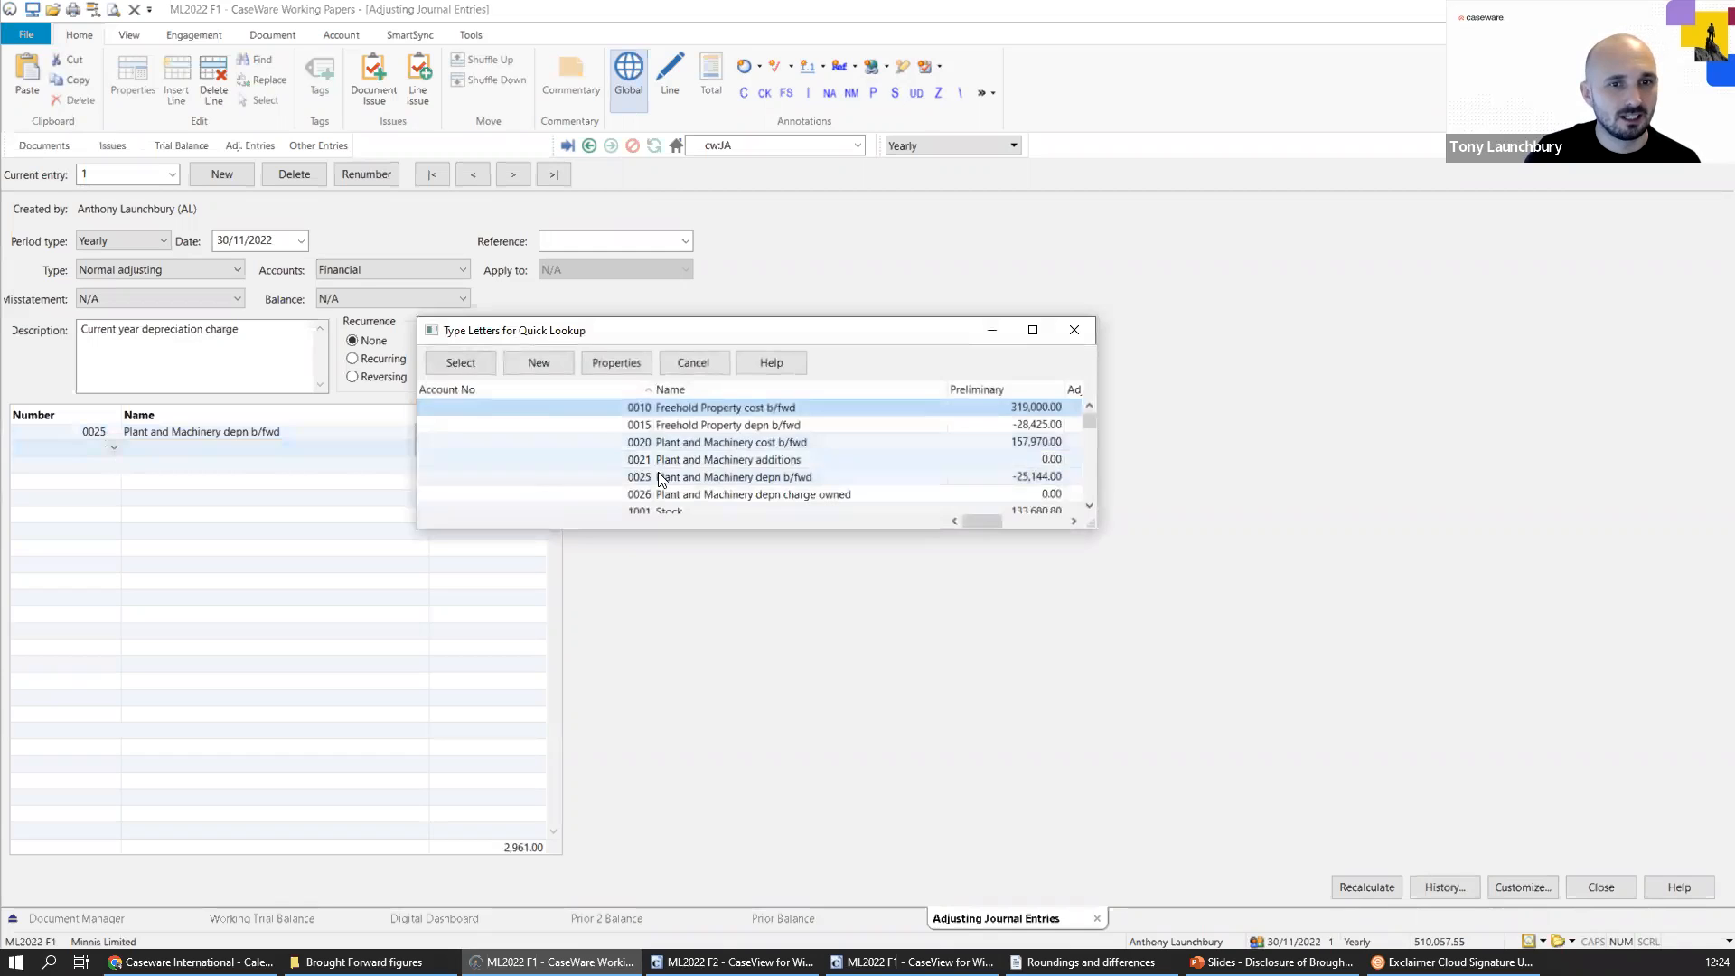
pyautogui.doubleClick(649, 494)
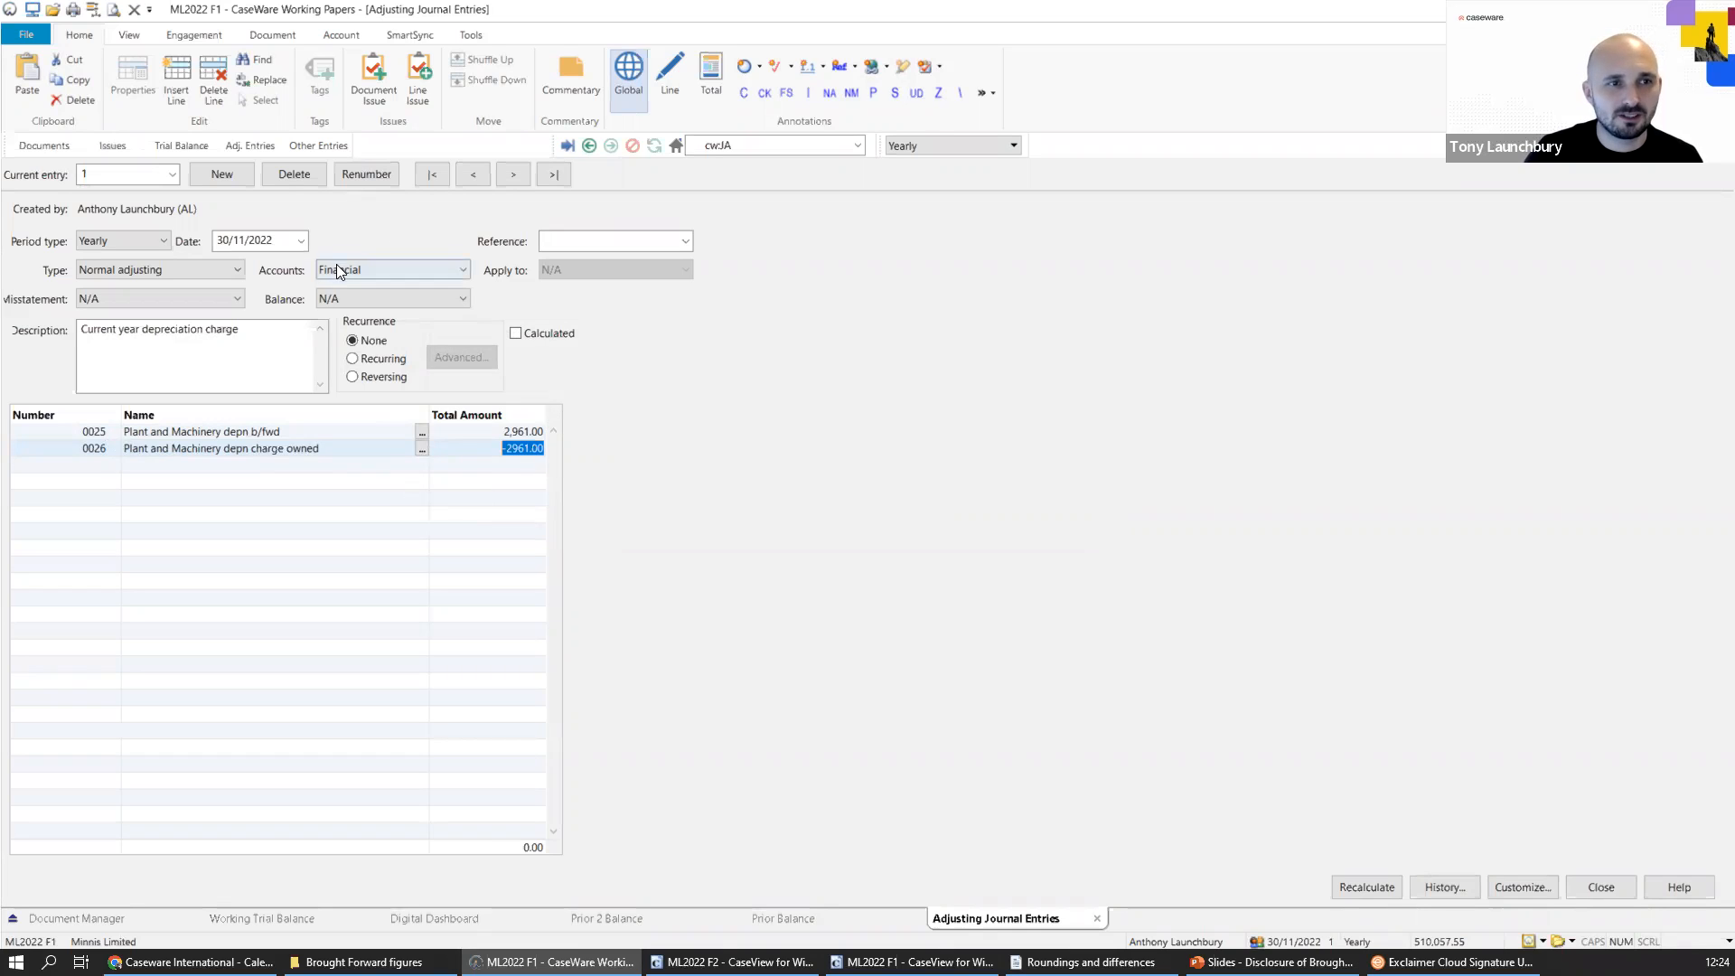
pyautogui.click(223, 176)
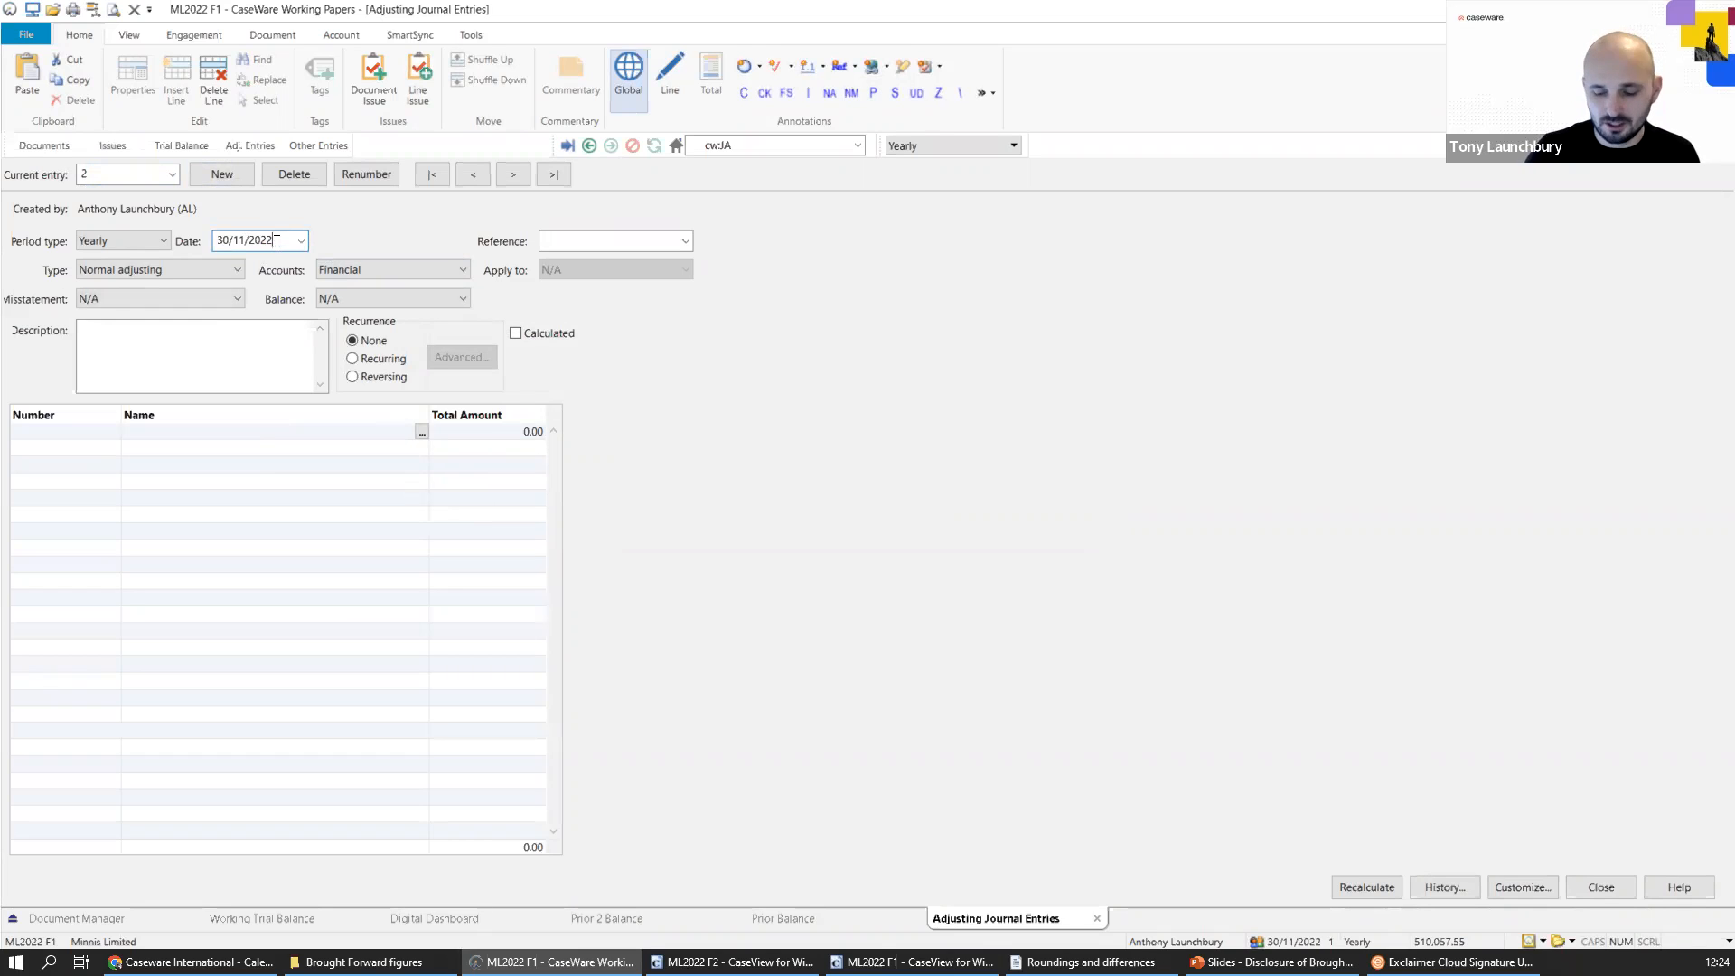
pyautogui.press('Tab')
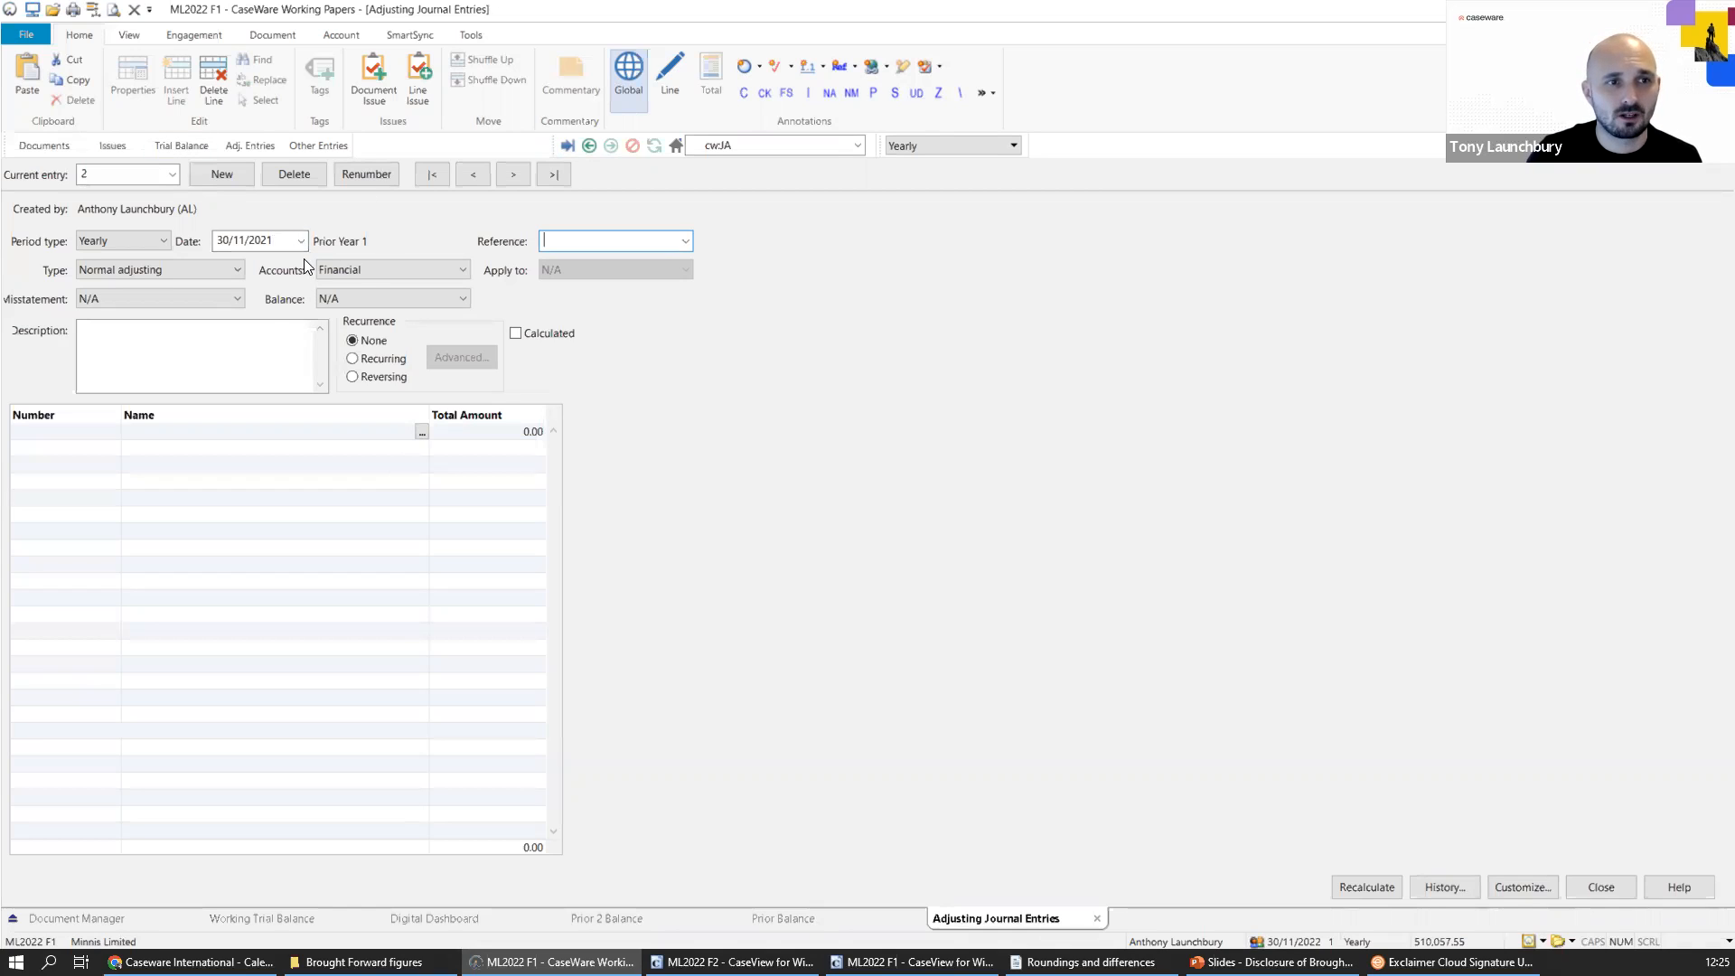
pyautogui.click(290, 172)
pyautogui.click(848, 551)
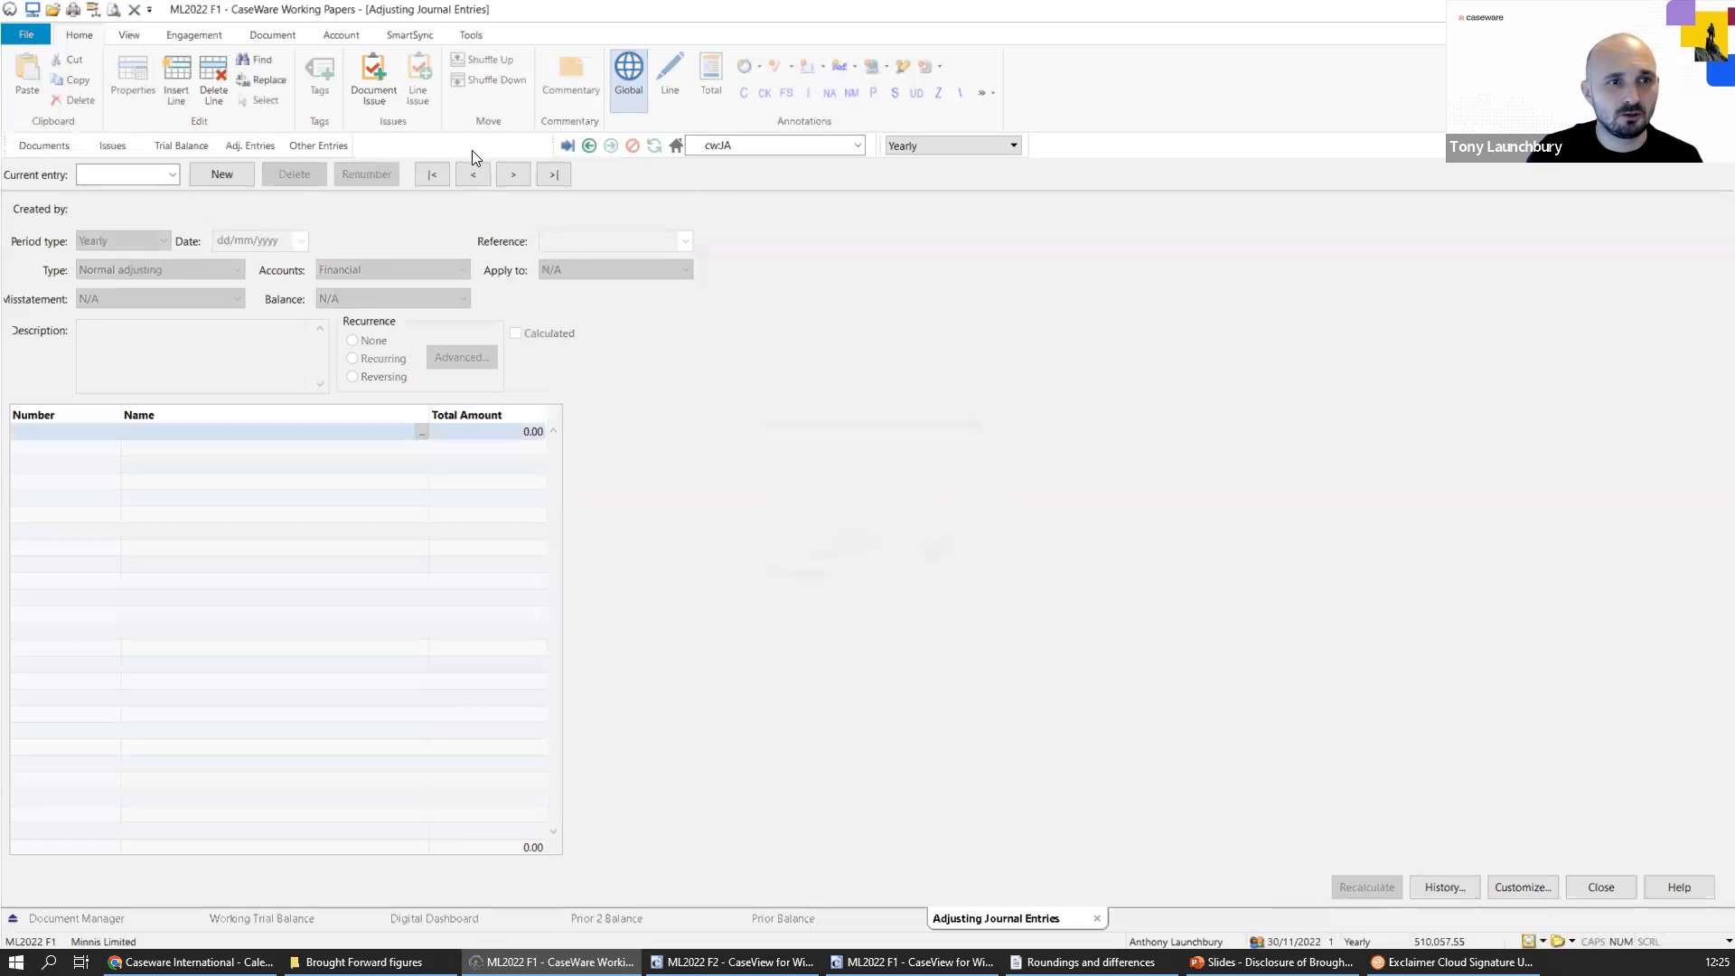
# Check the adjusted 30/11/2022 balances of Plant and Machinery depn b/fwd and depn charge owned in the working trial balance.
pyautogui.click(192, 147)
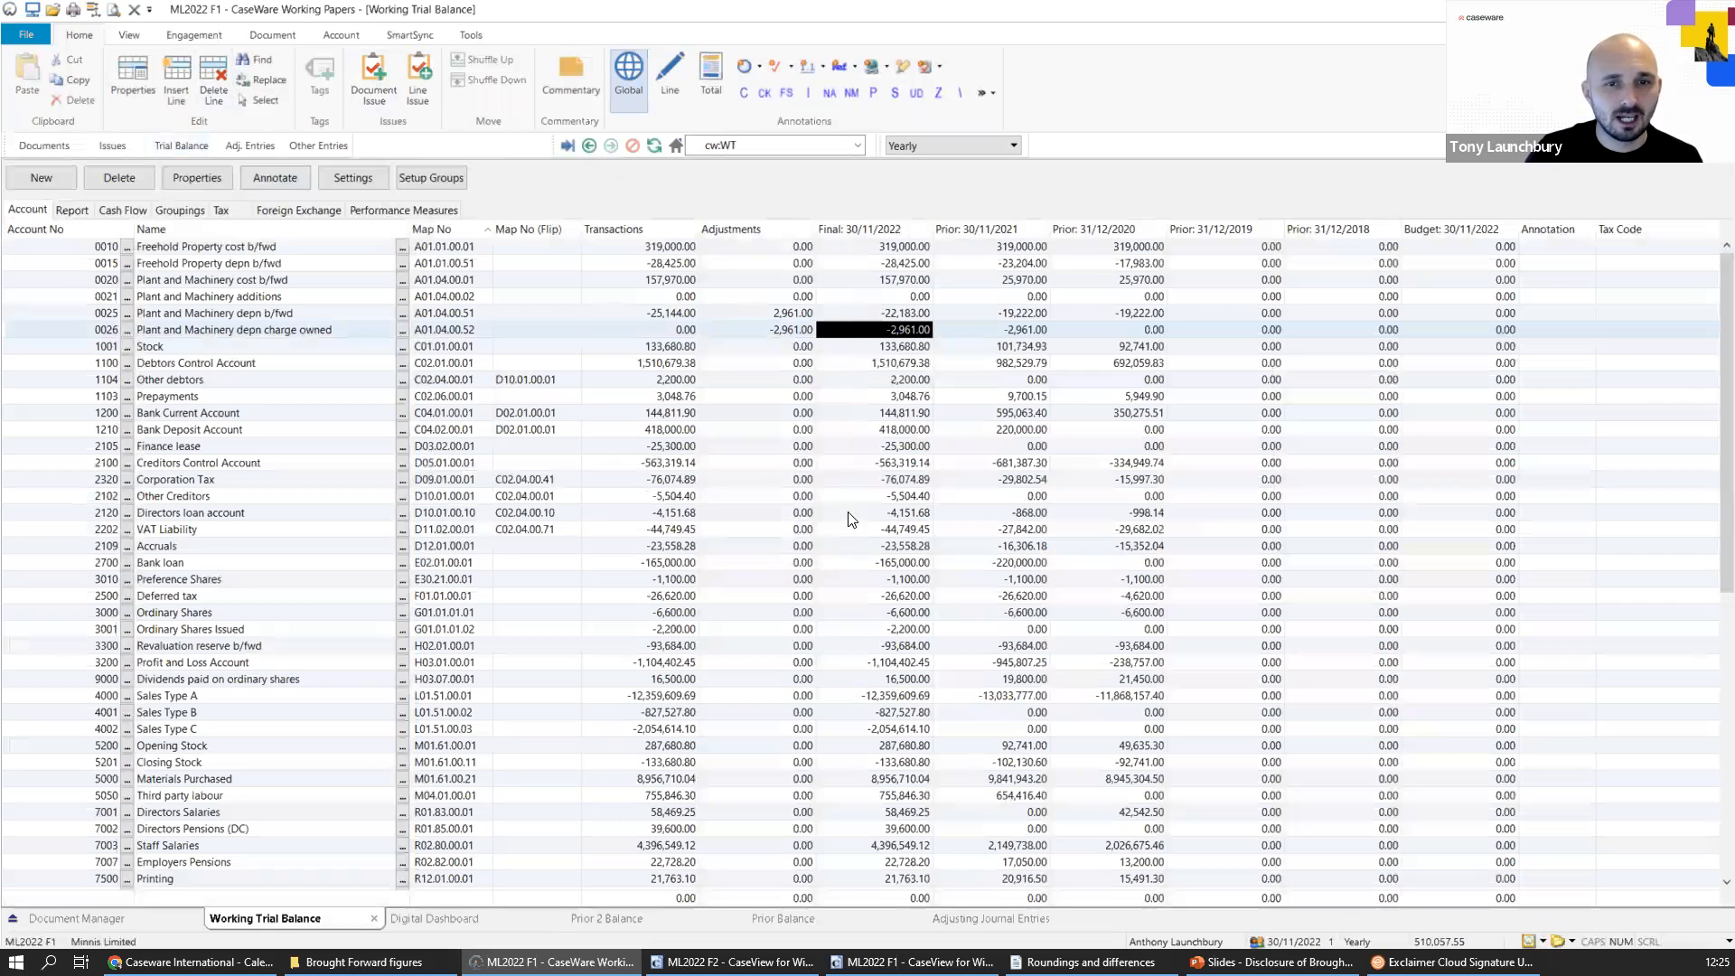
pyautogui.click(901, 301)
pyautogui.click(900, 316)
pyautogui.click(898, 327)
pyautogui.click(897, 316)
# Switch to the ML2022 F1 CaseView file and examine the tangible fixed asset brought-forward differences in the diagnostics document.
pyautogui.click(912, 962)
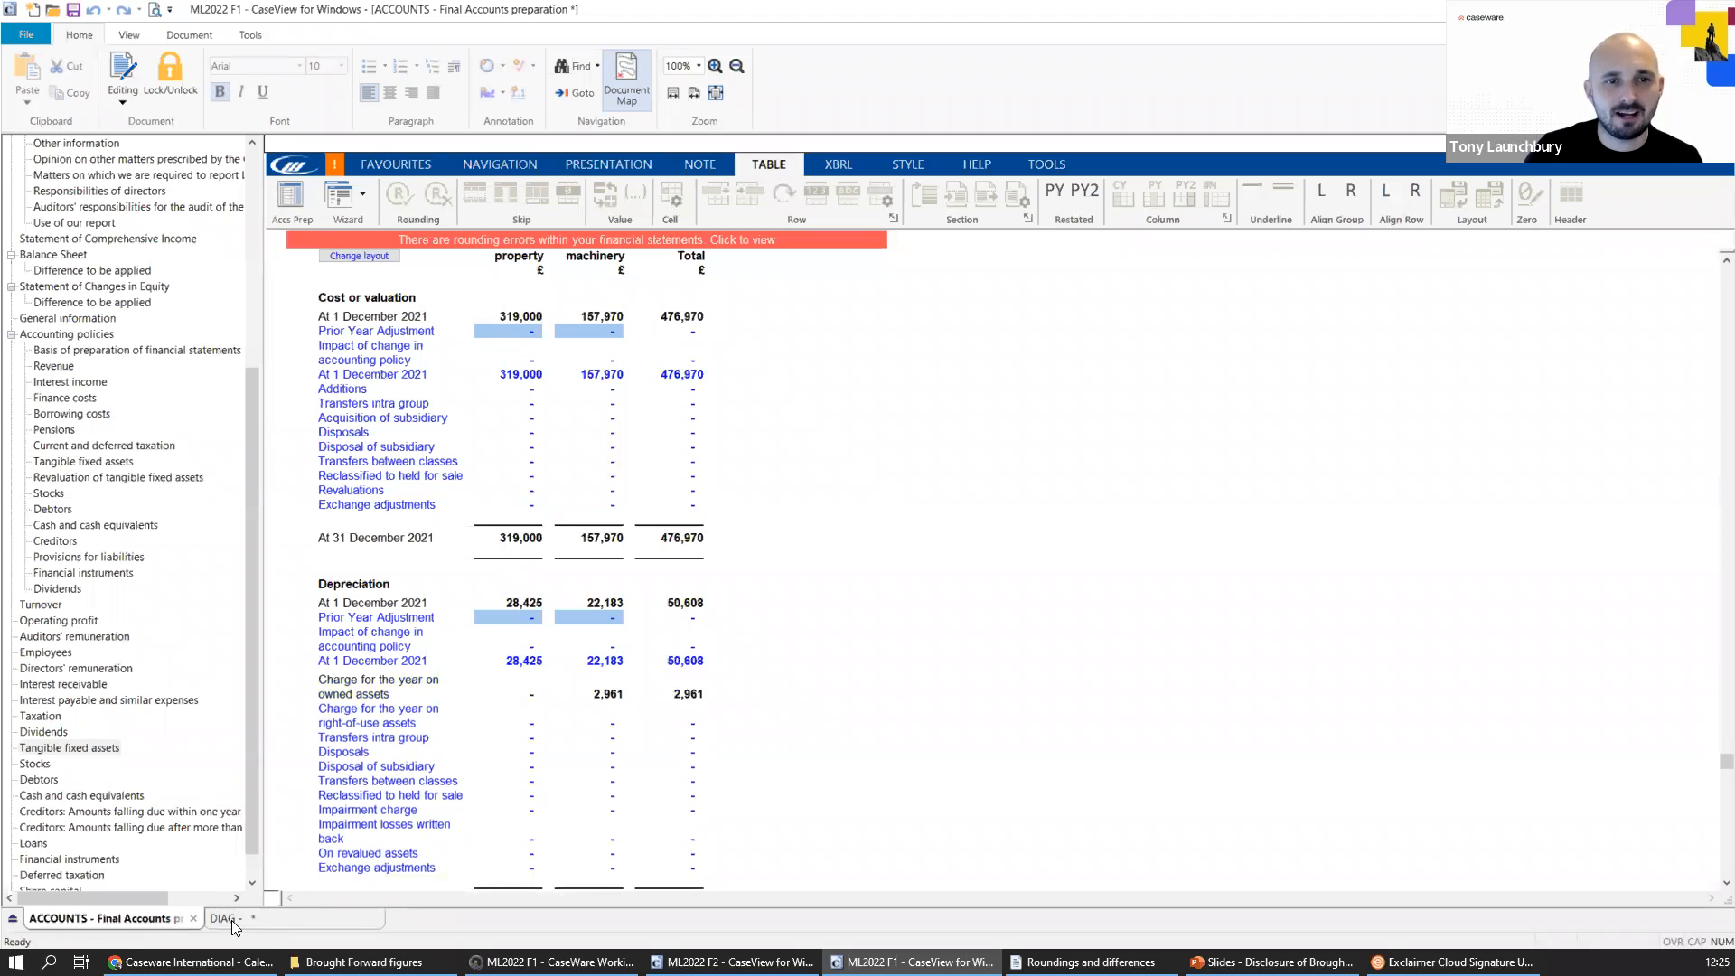
pyautogui.click(231, 920)
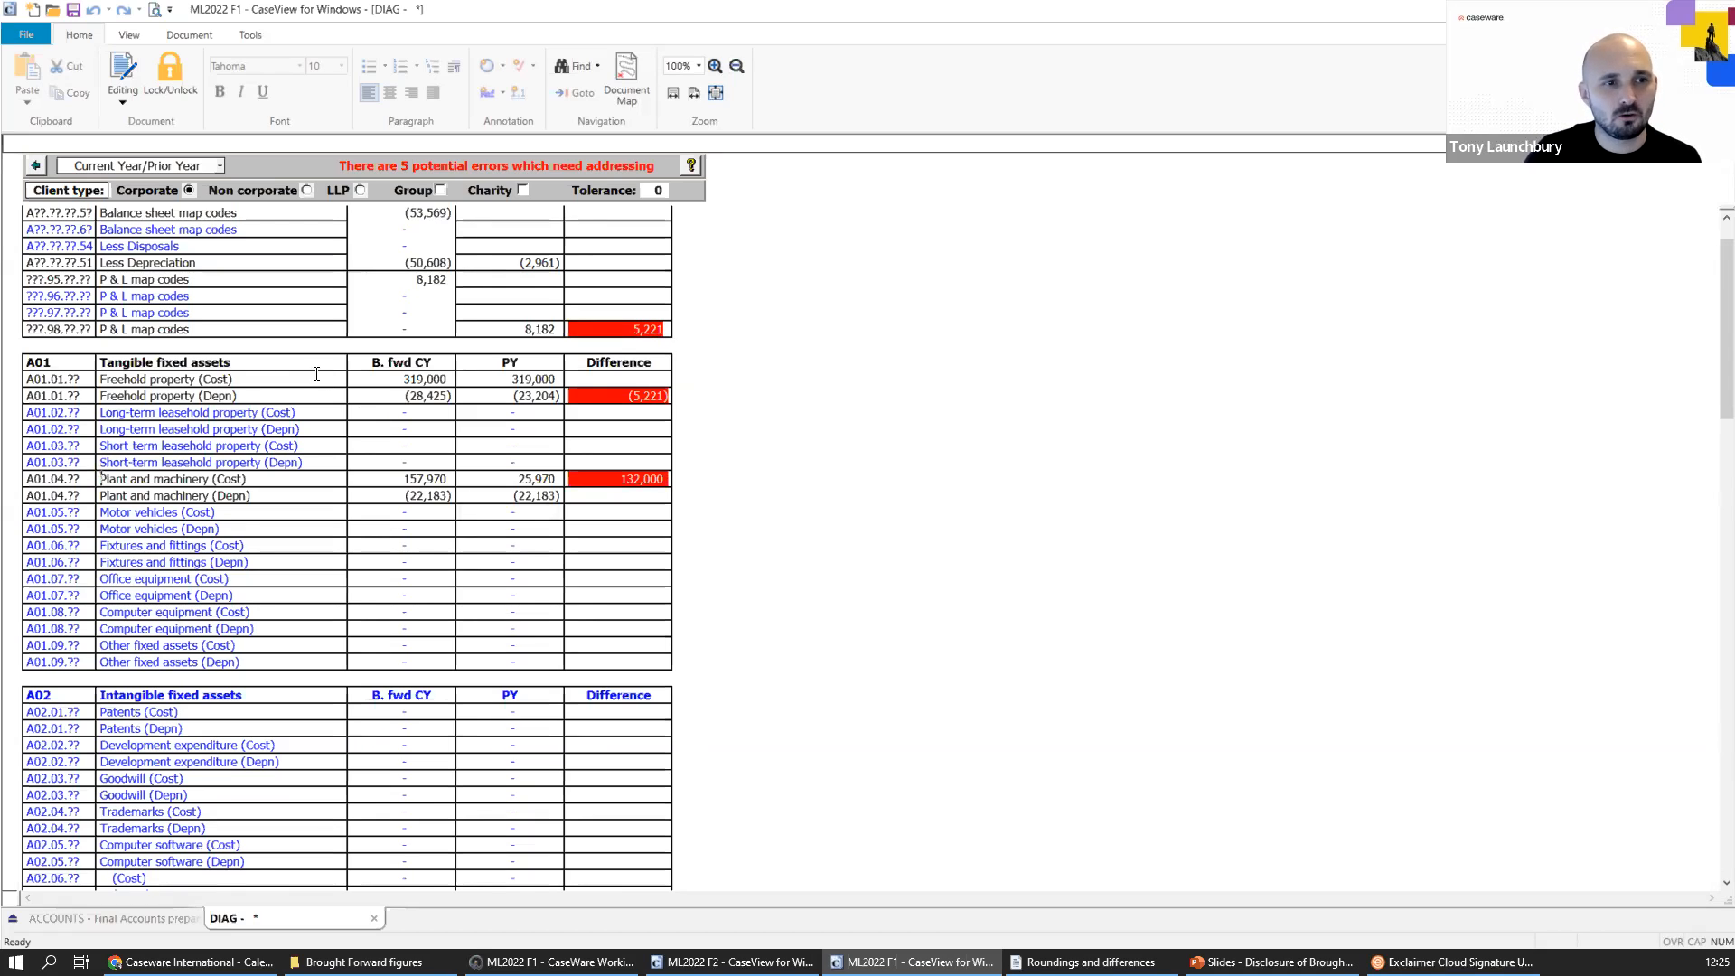
pyautogui.moveTo(635, 404)
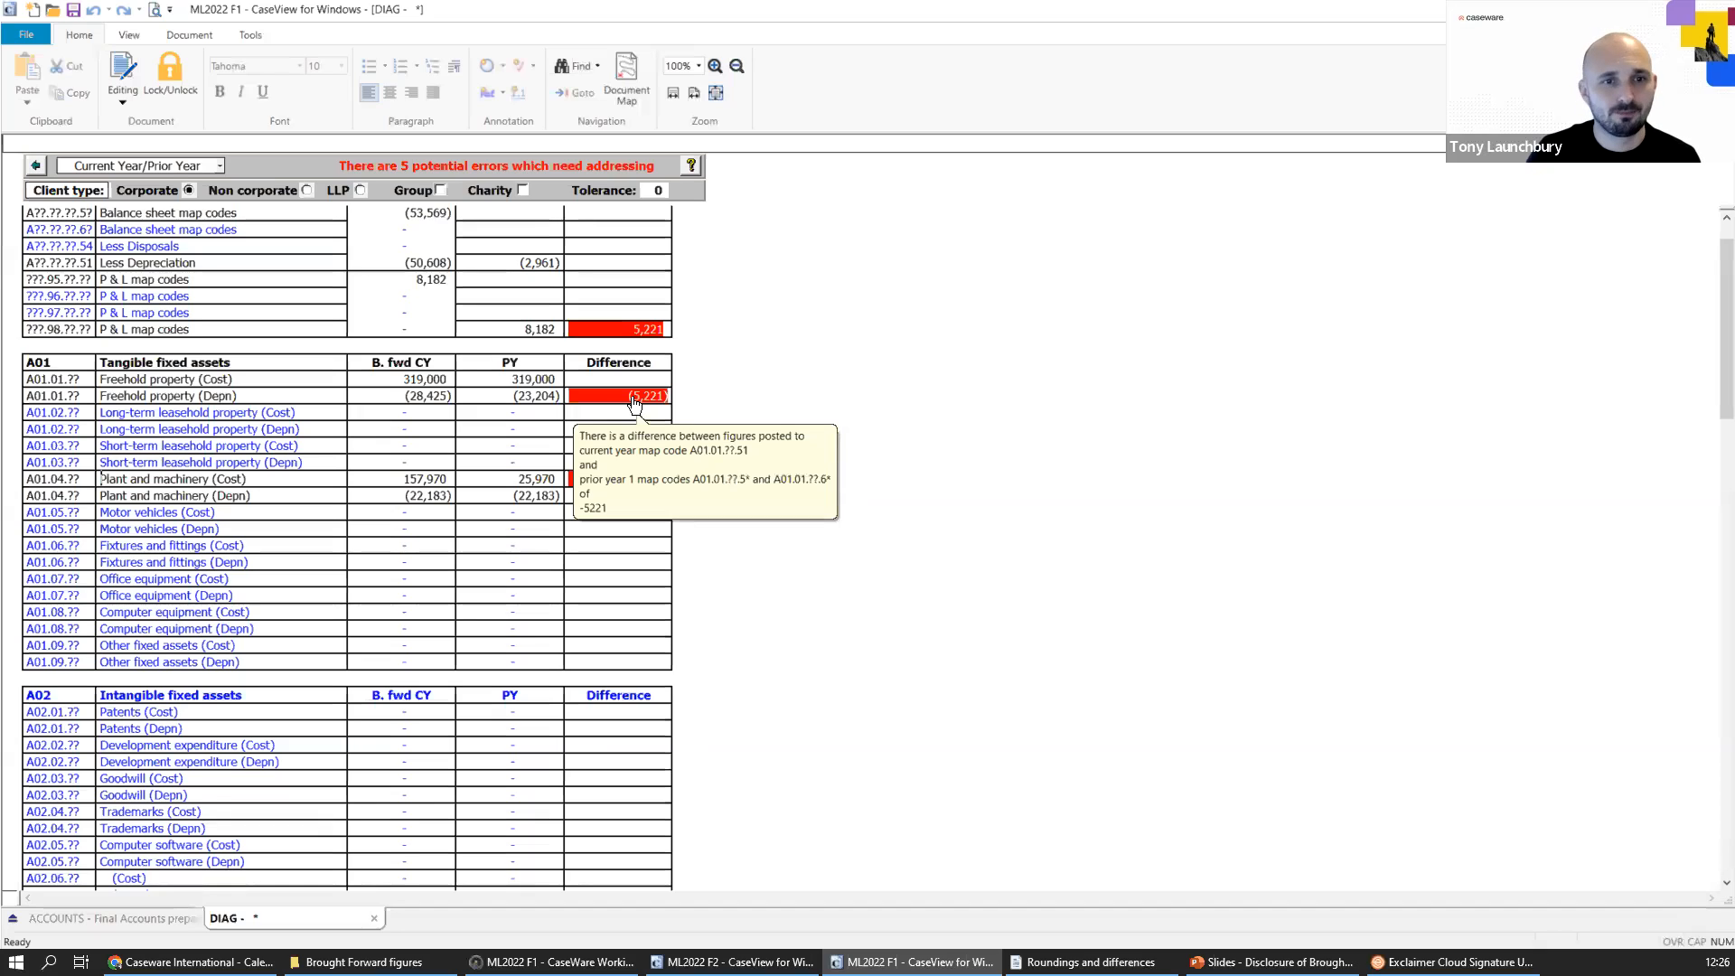
pyautogui.moveTo(754, 615); pyautogui.dragTo(765, 591)
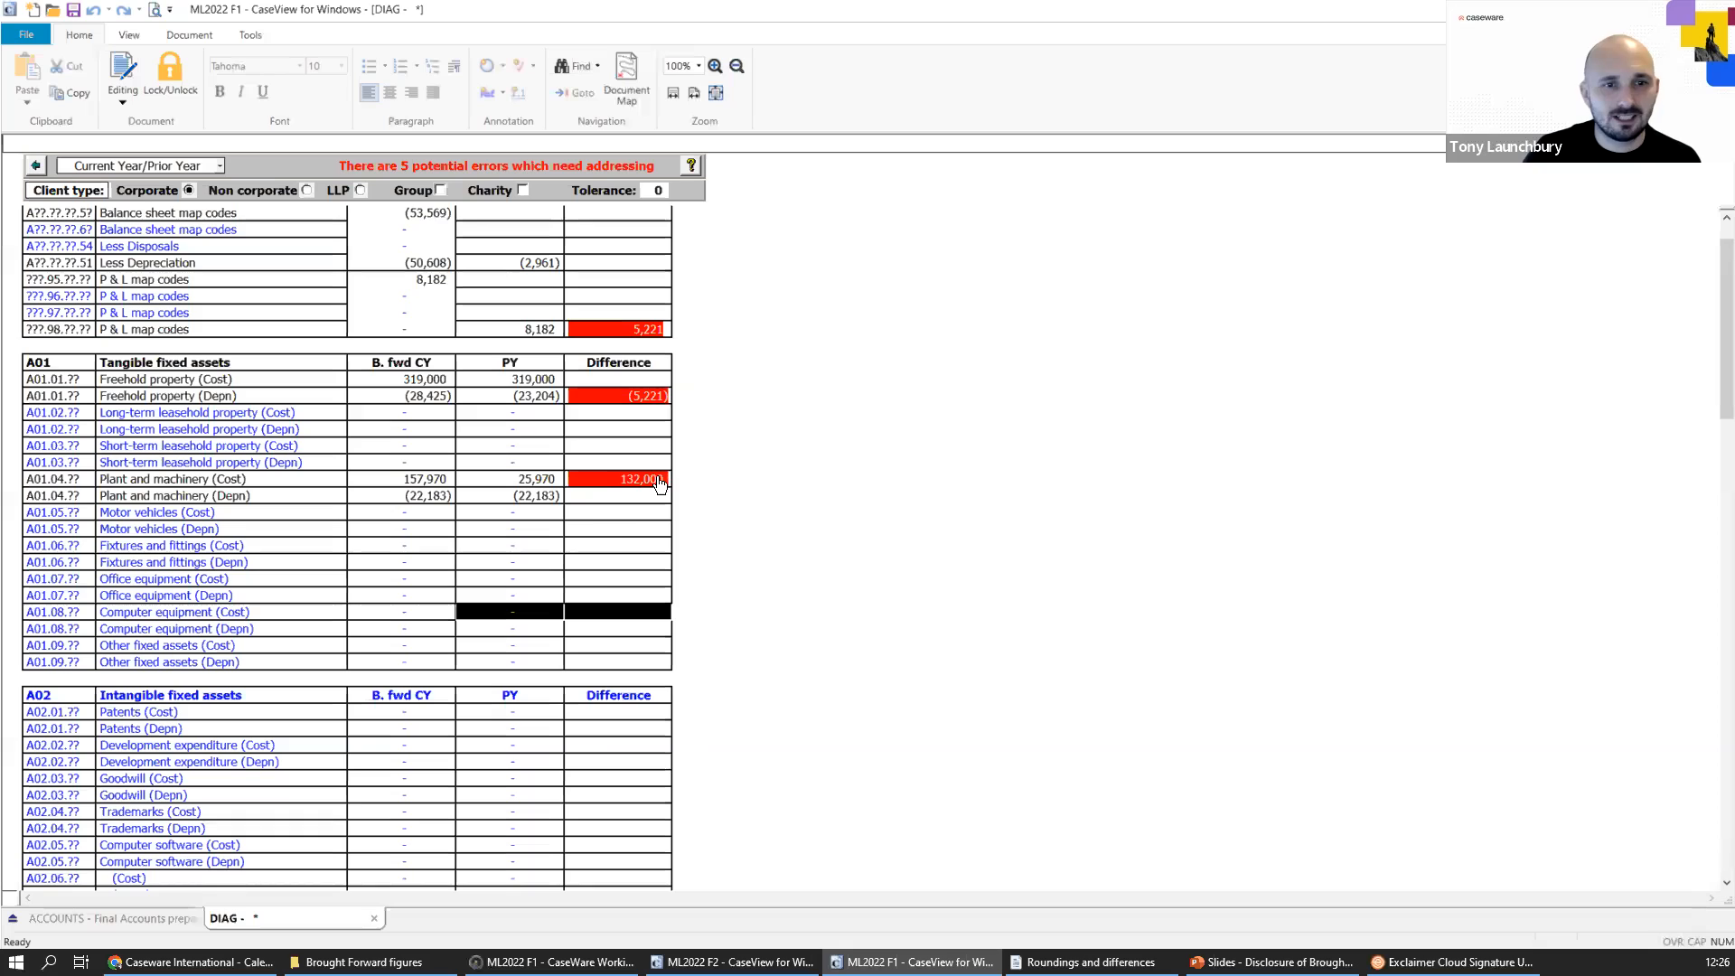
pyautogui.moveTo(604, 491)
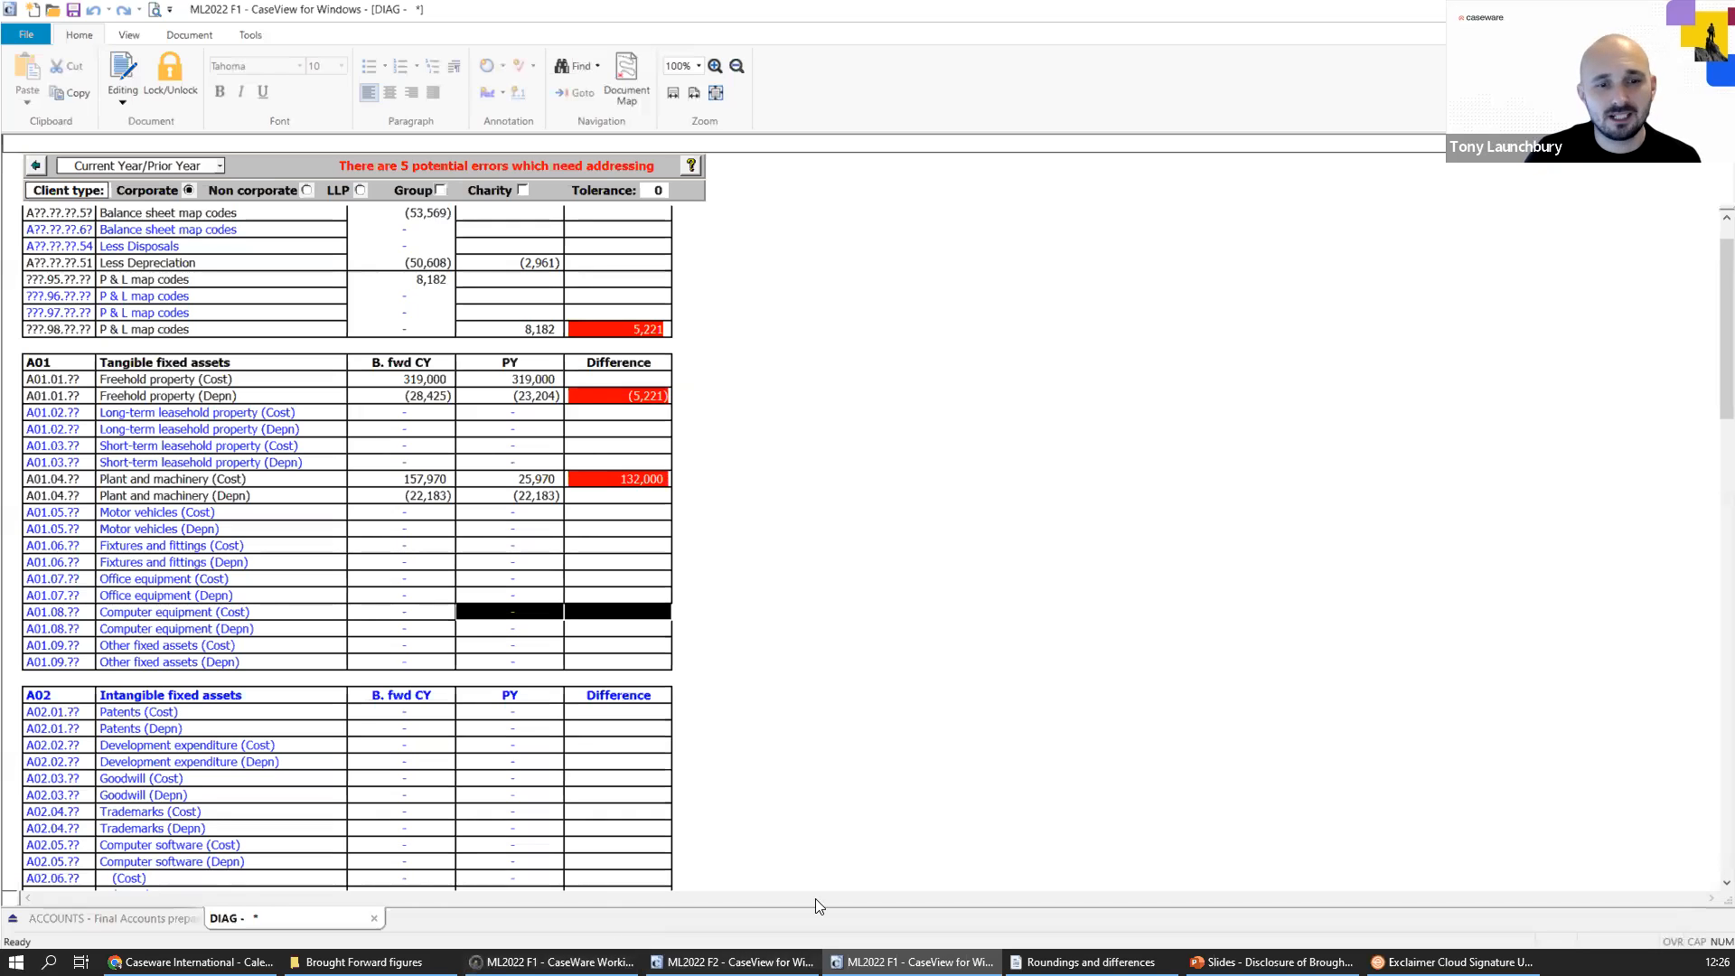
# Switch back to Working Papers and create a reclassifying journal entry dated 30/11/2022 with the description "Additions P&M".
pyautogui.click(553, 962)
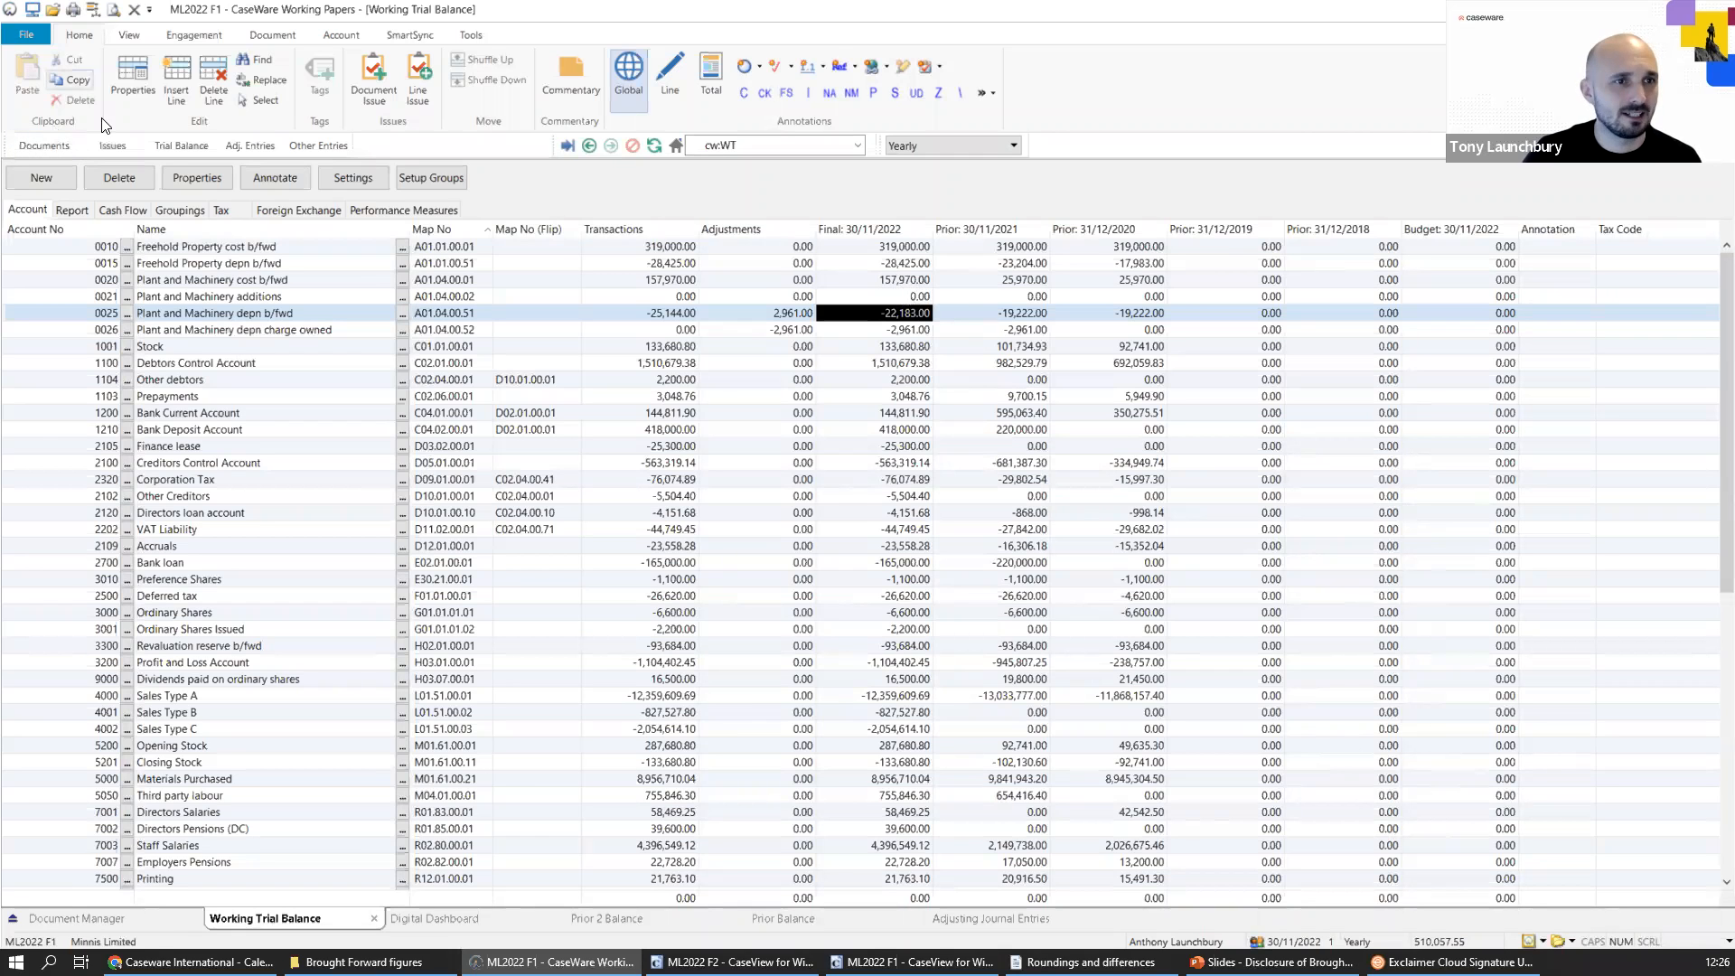
pyautogui.click(244, 144)
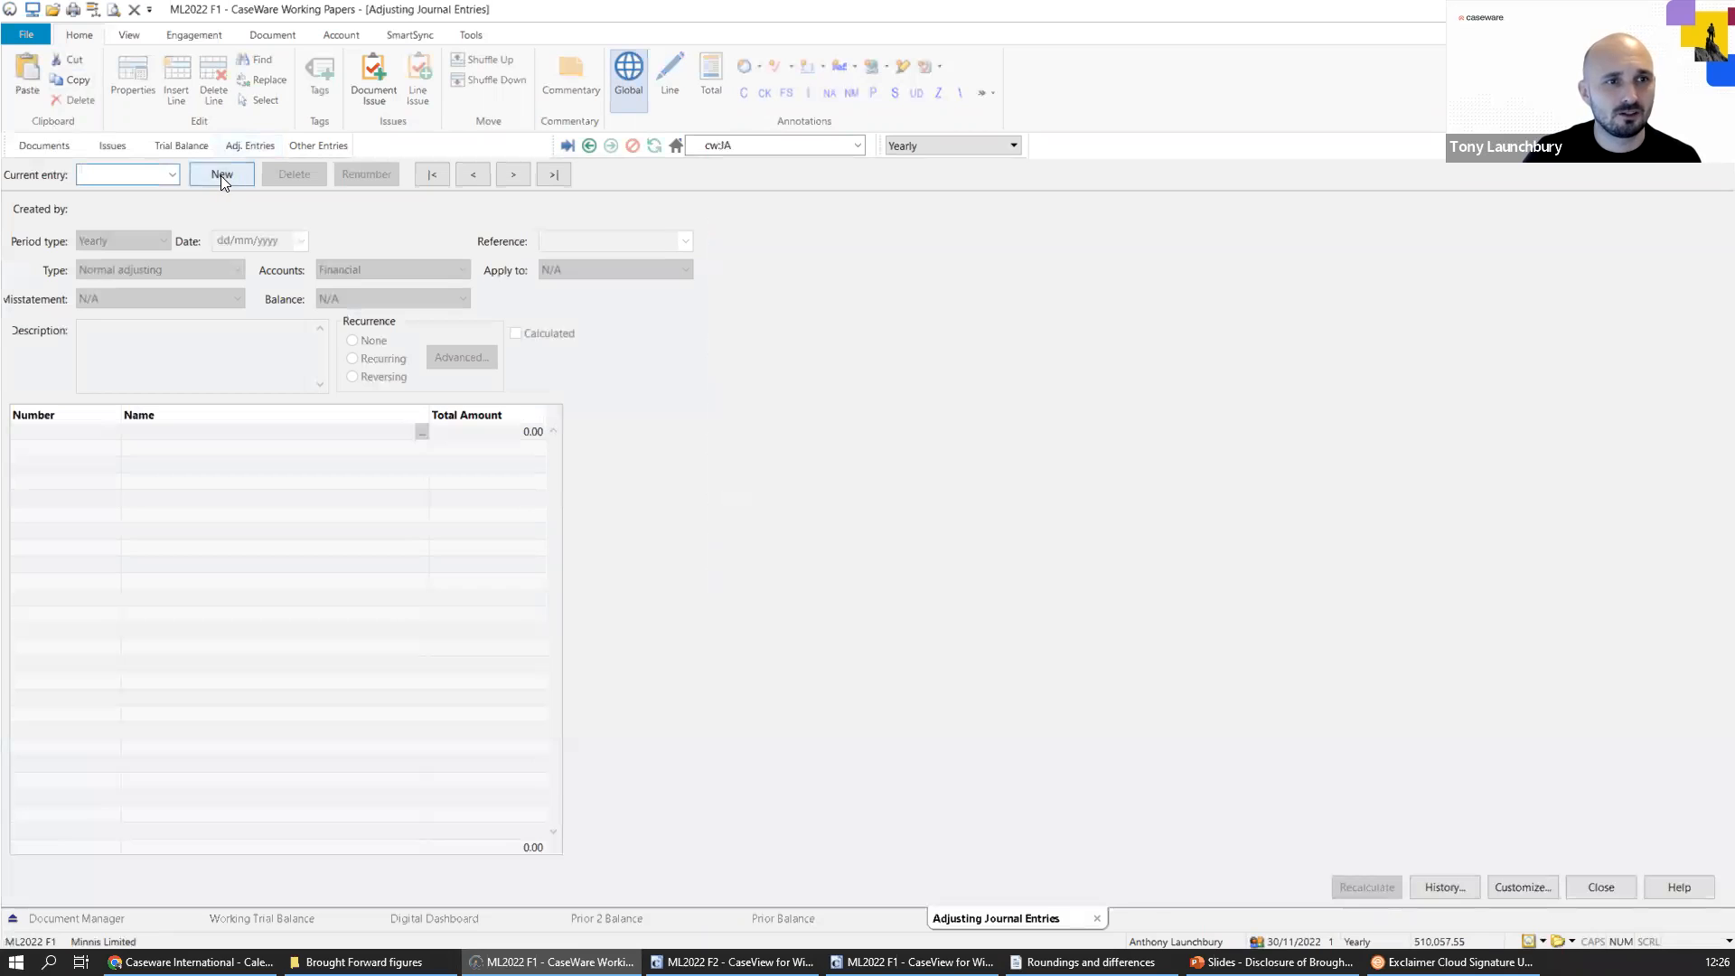
pyautogui.click(221, 174)
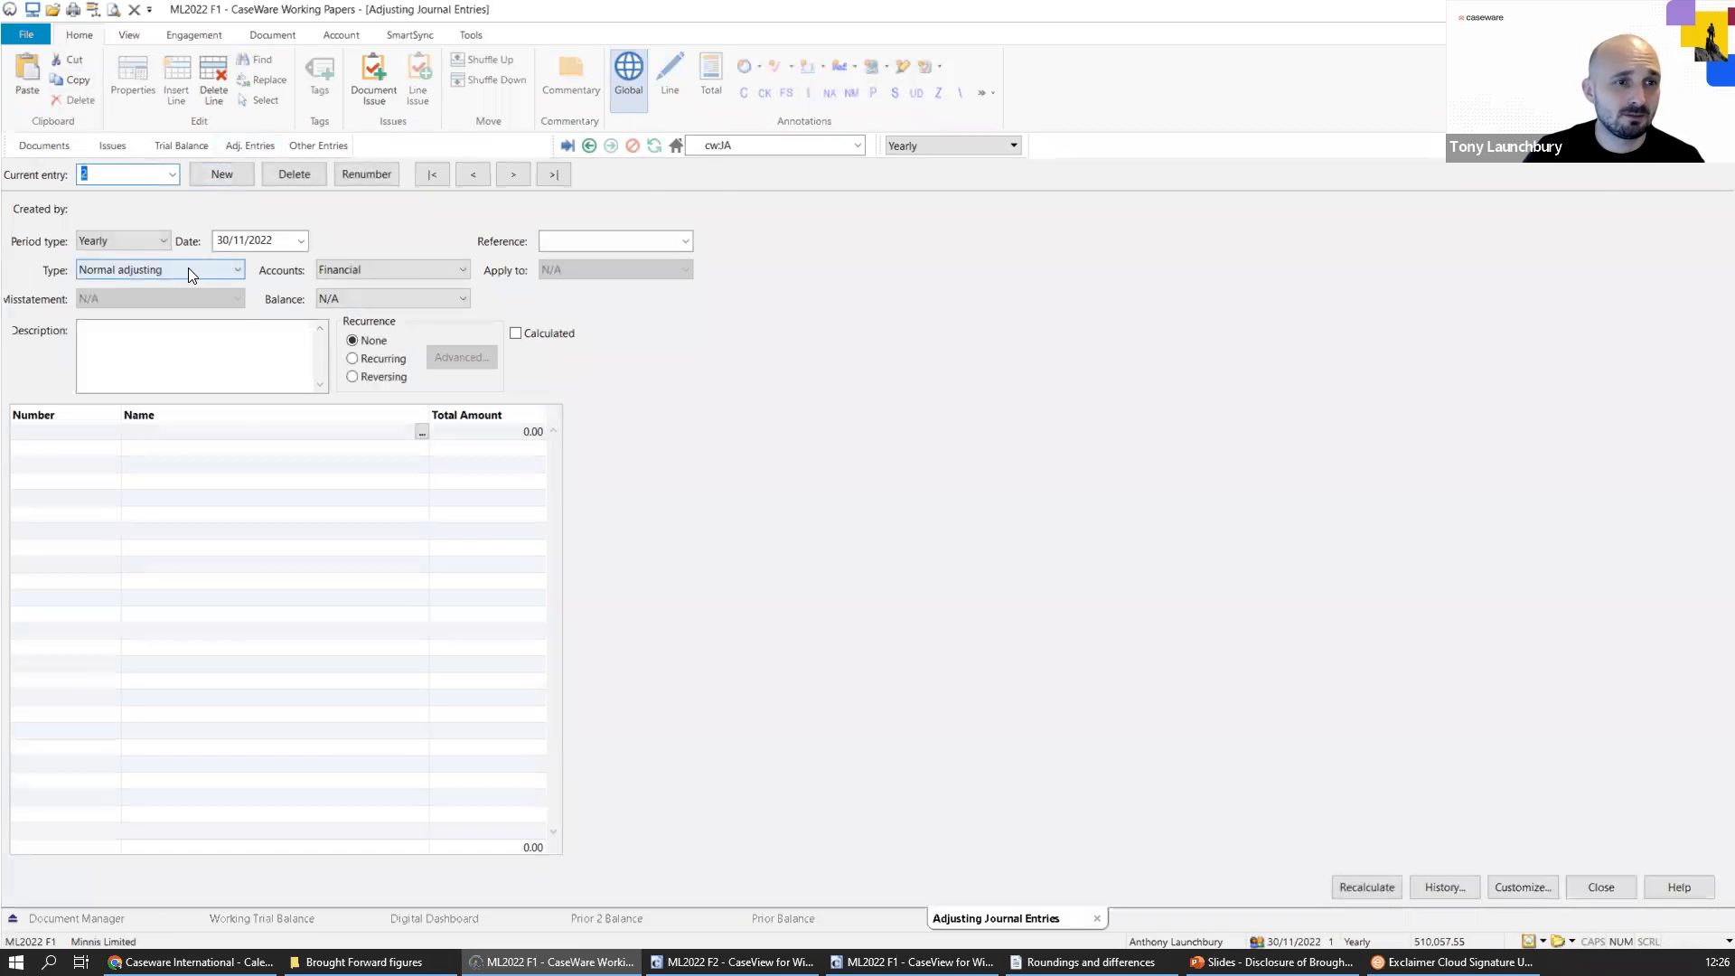
pyautogui.click(187, 269)
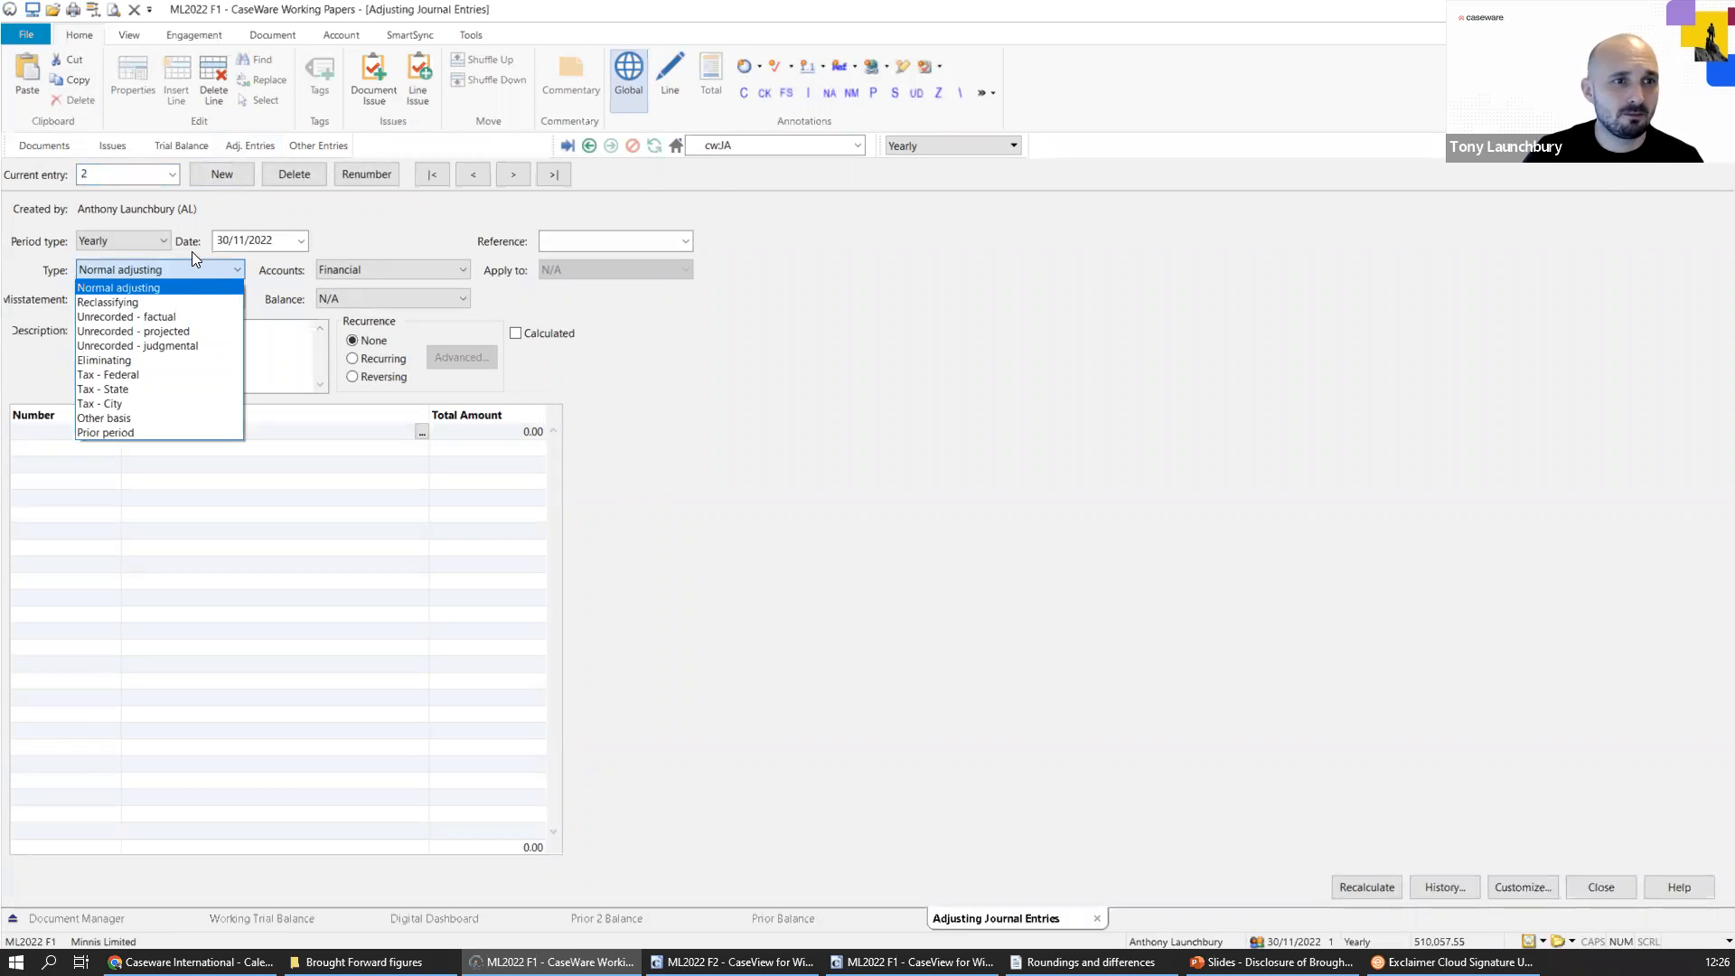
pyautogui.click(138, 302)
pyautogui.click(145, 336)
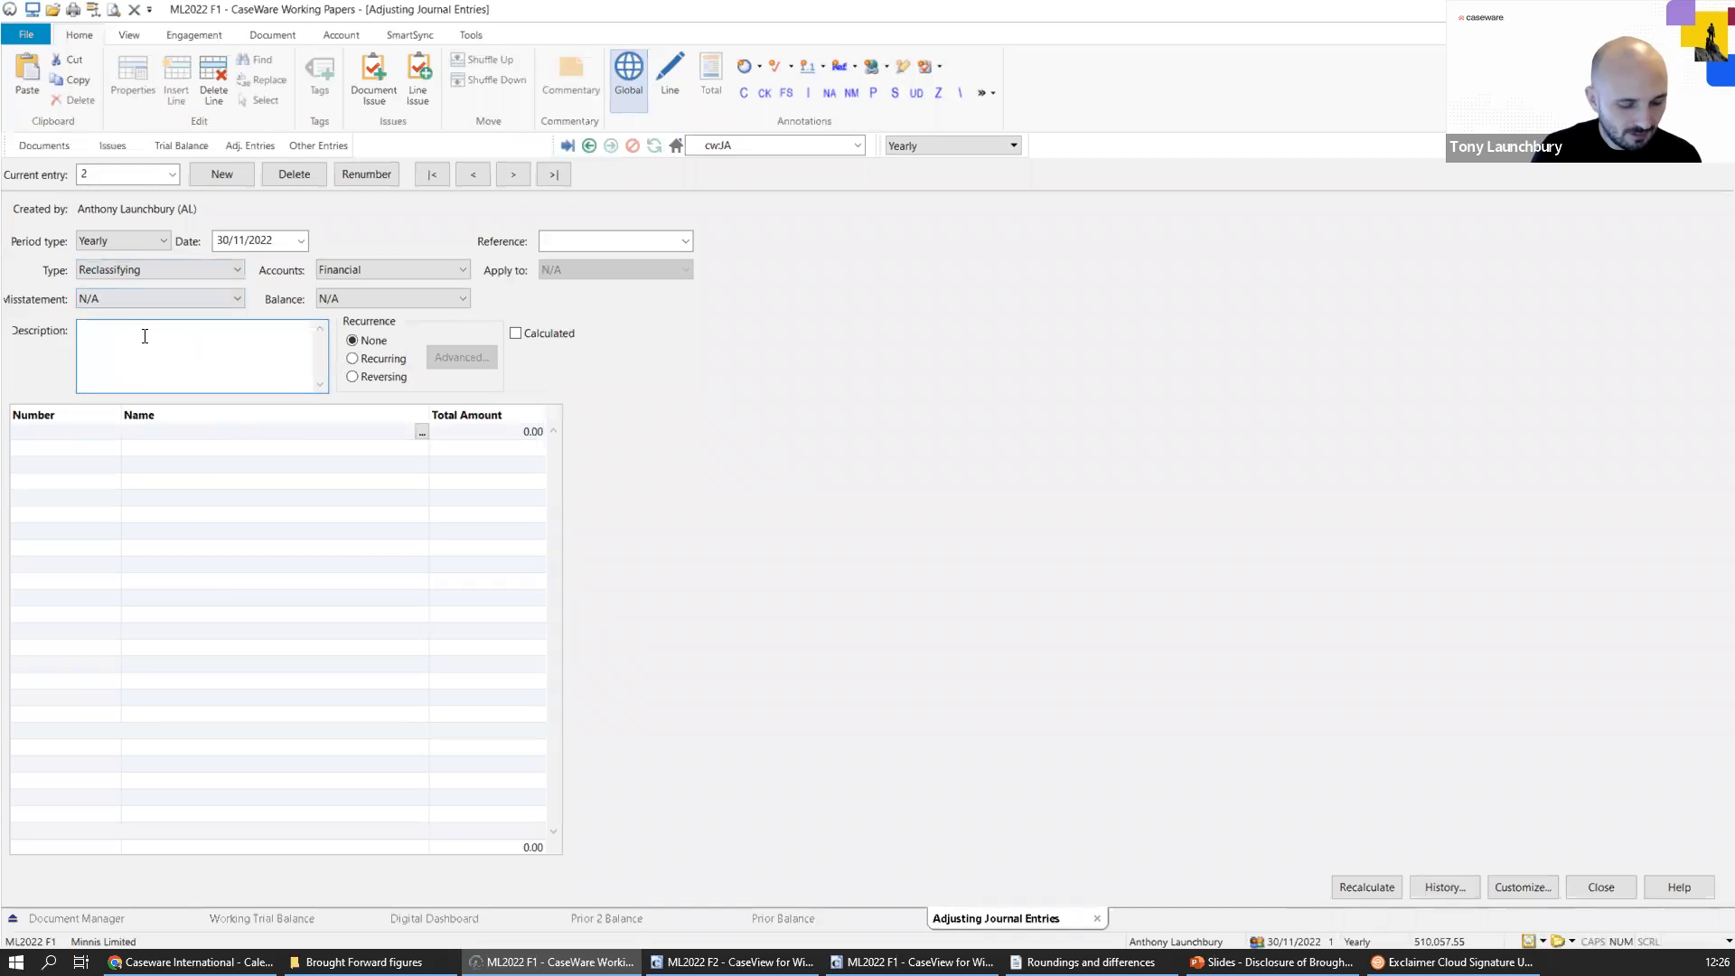
pyautogui.write('Ad')
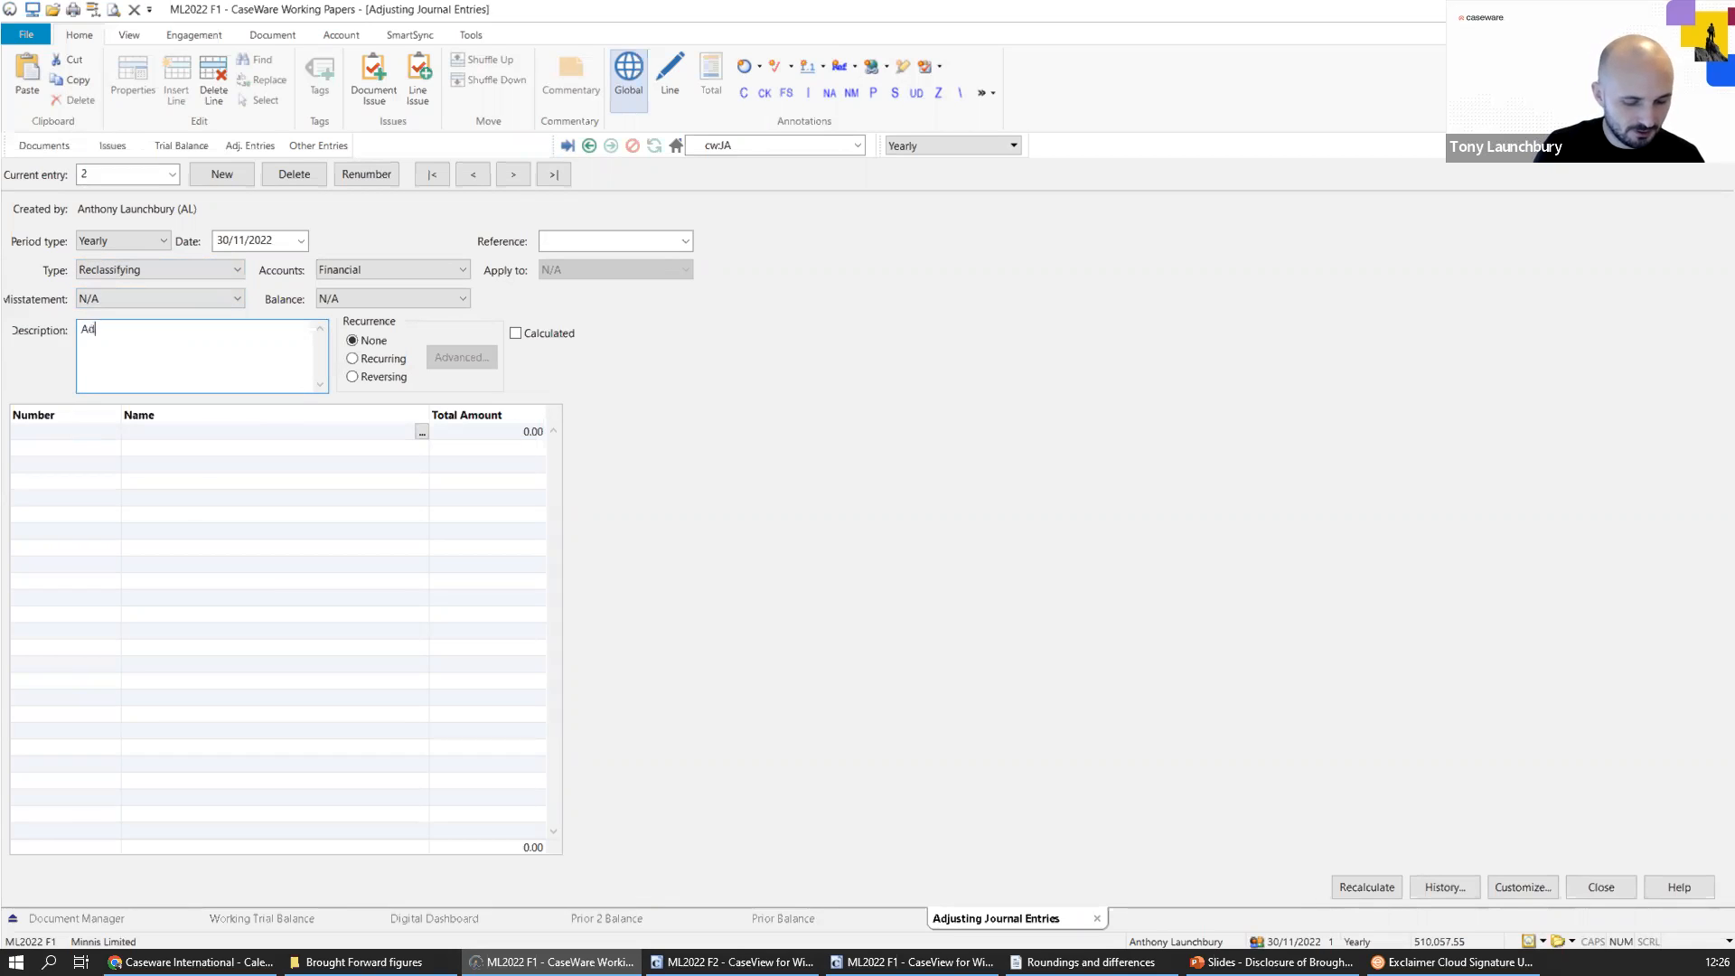
pyautogui.write('ditions P&')
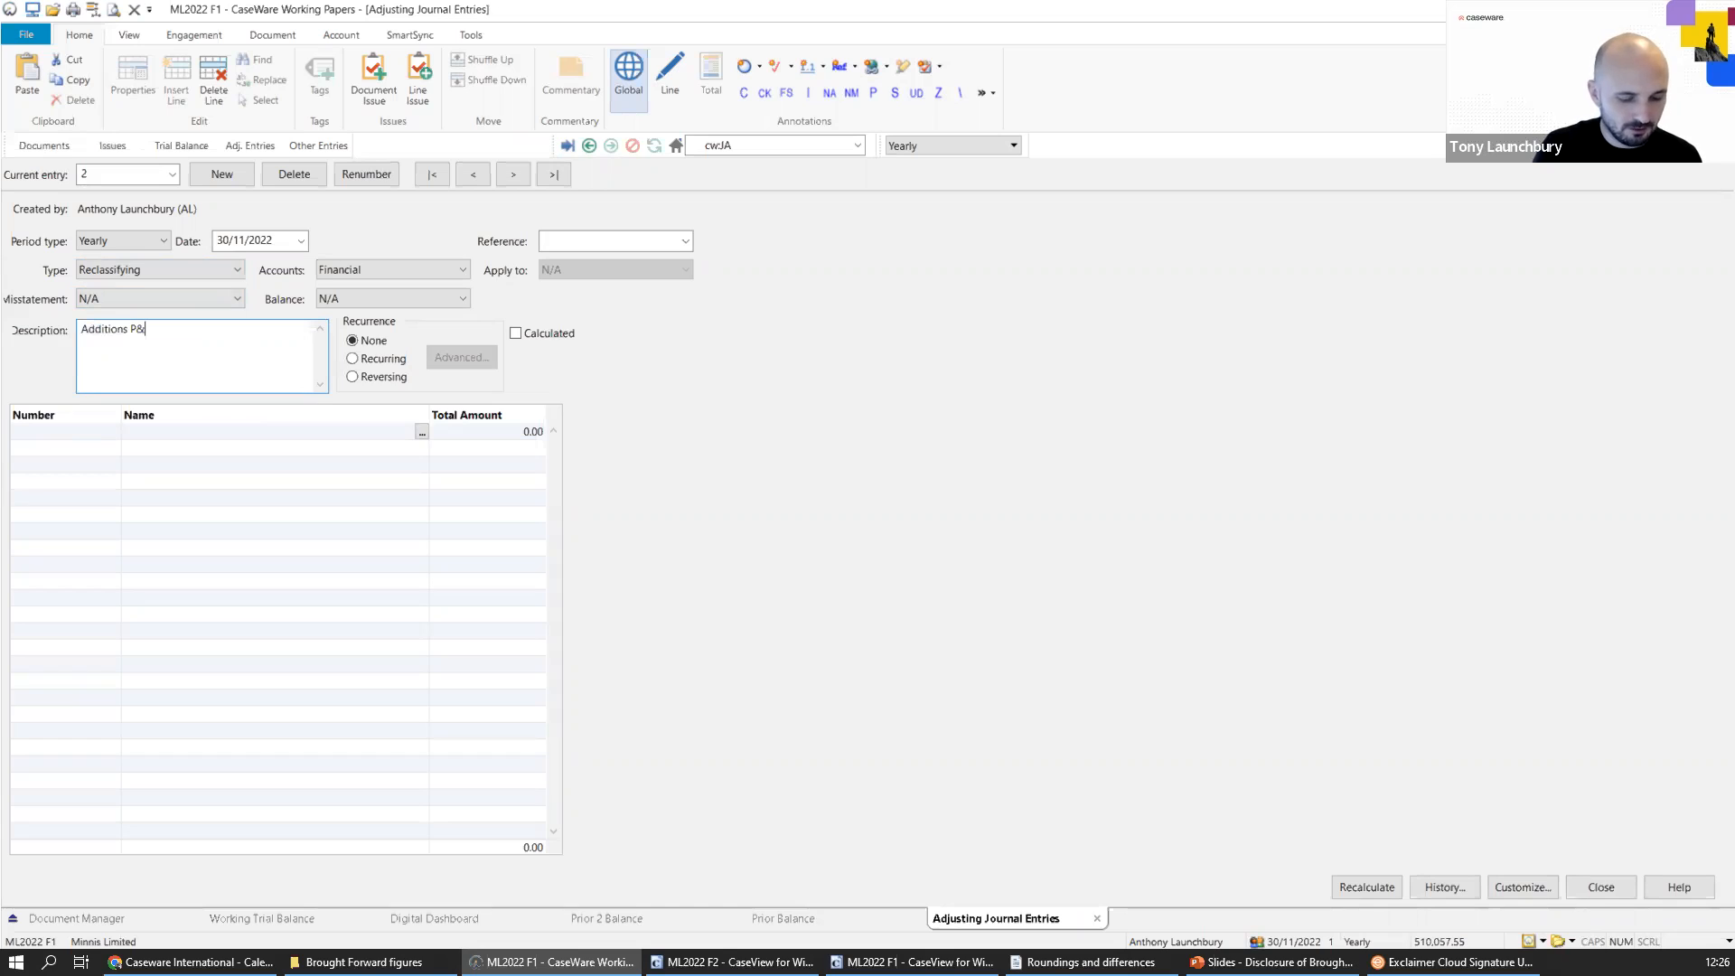
pyautogui.press('BackSpace')
pyautogui.press('BackSpace')
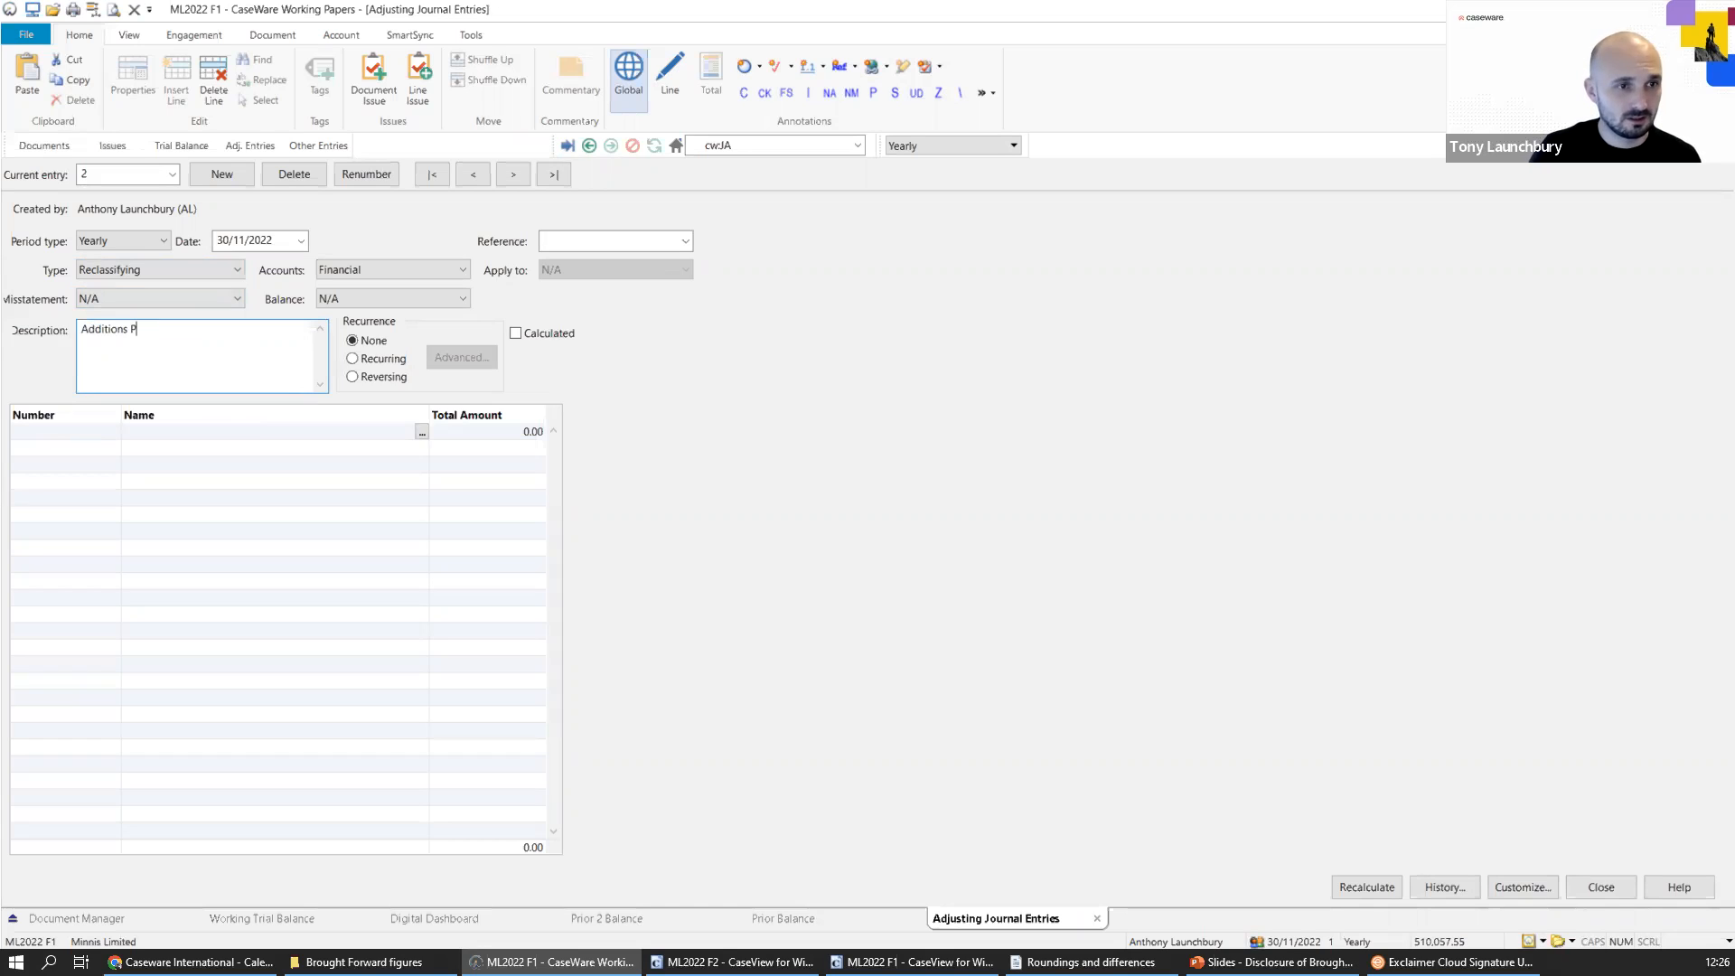
pyautogui.write('&M')
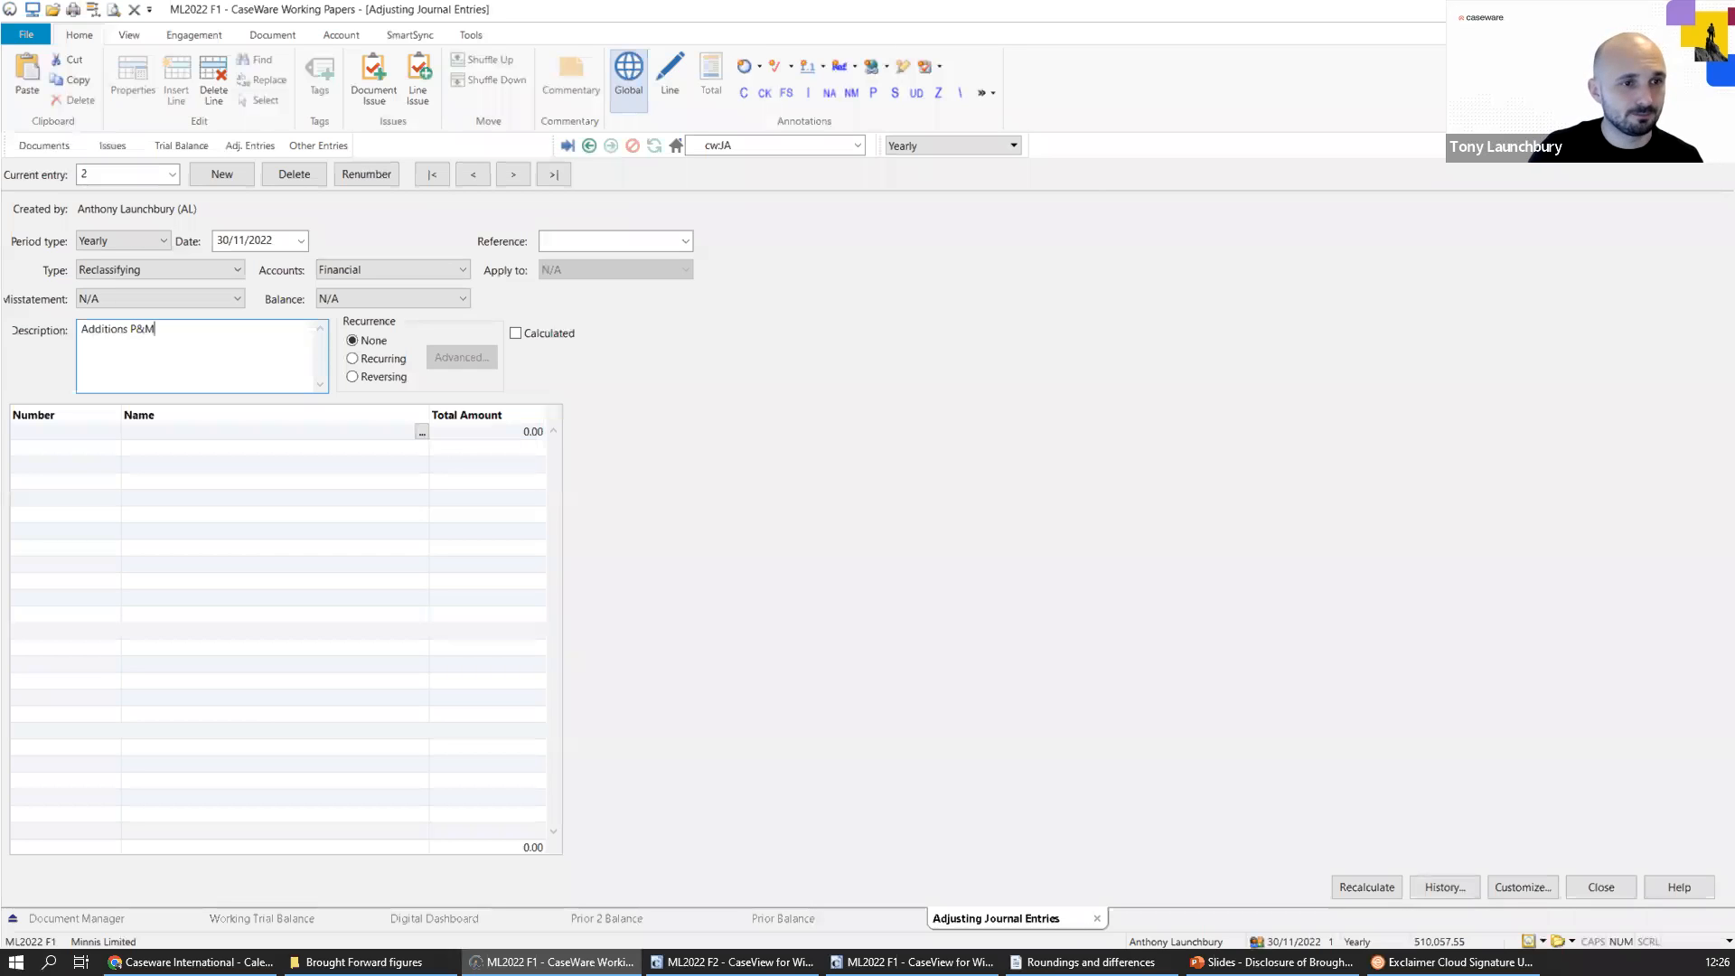
# Enter a journal line of -132,000 to account 0020 Plant and Machinery cost b/fwd.
pyautogui.click(94, 441)
pyautogui.click(113, 430)
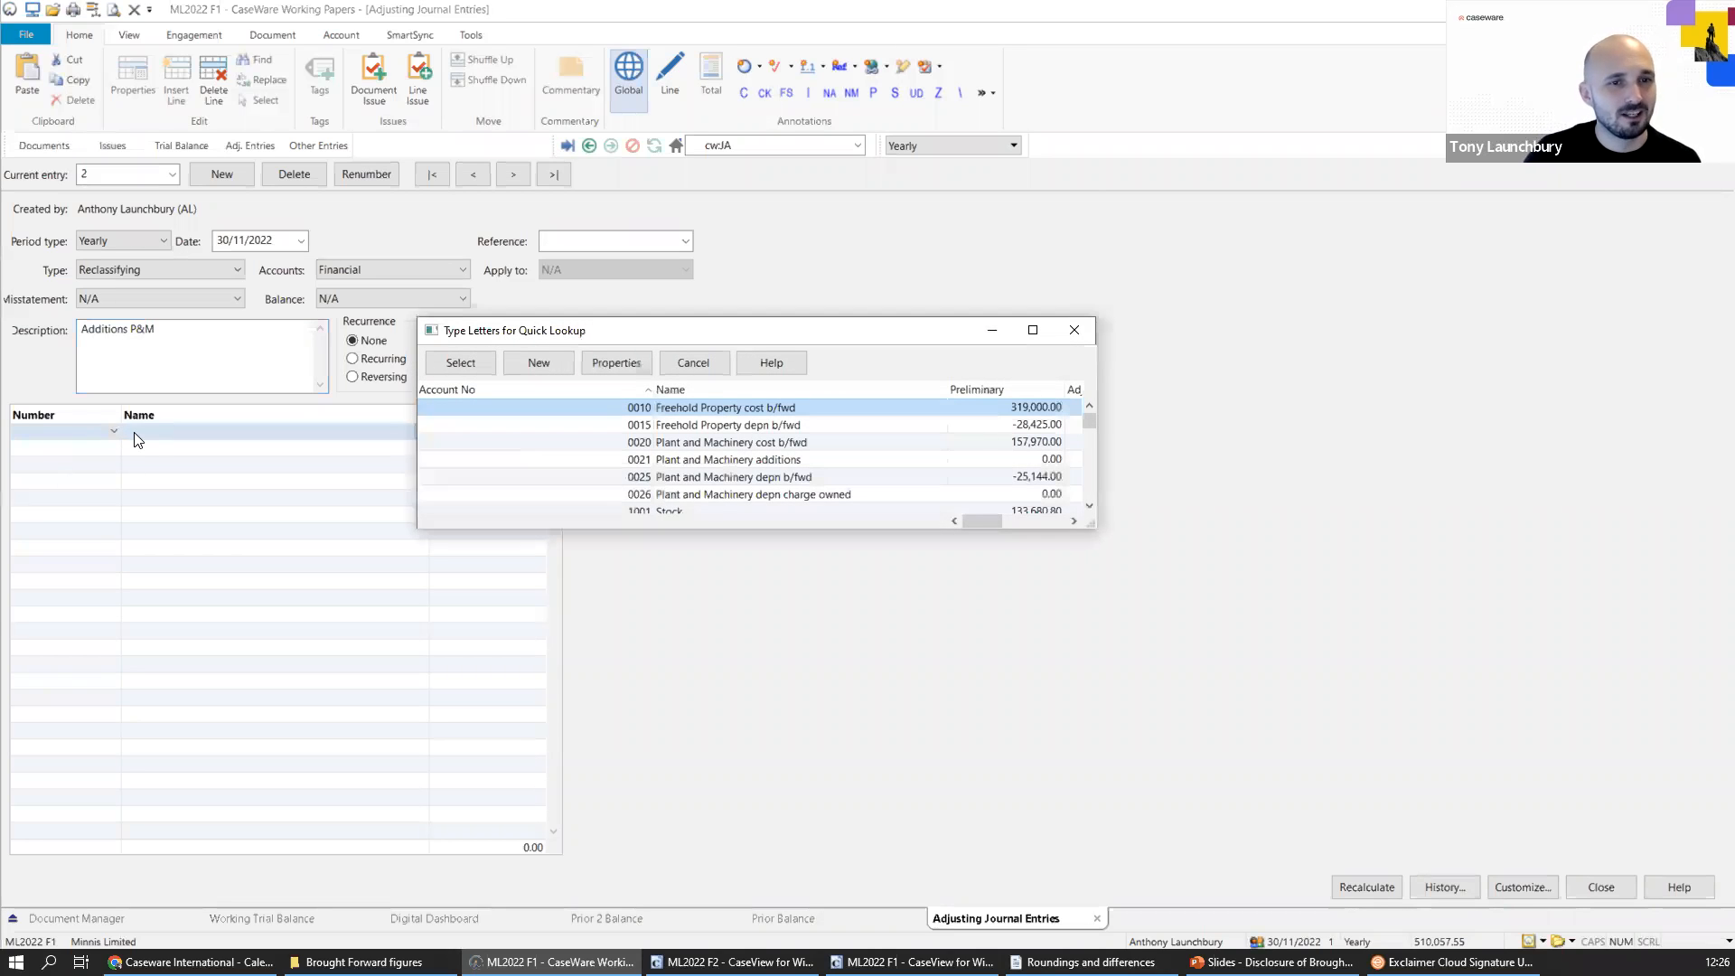
pyautogui.click(703, 443)
pyautogui.doubleClick(703, 441)
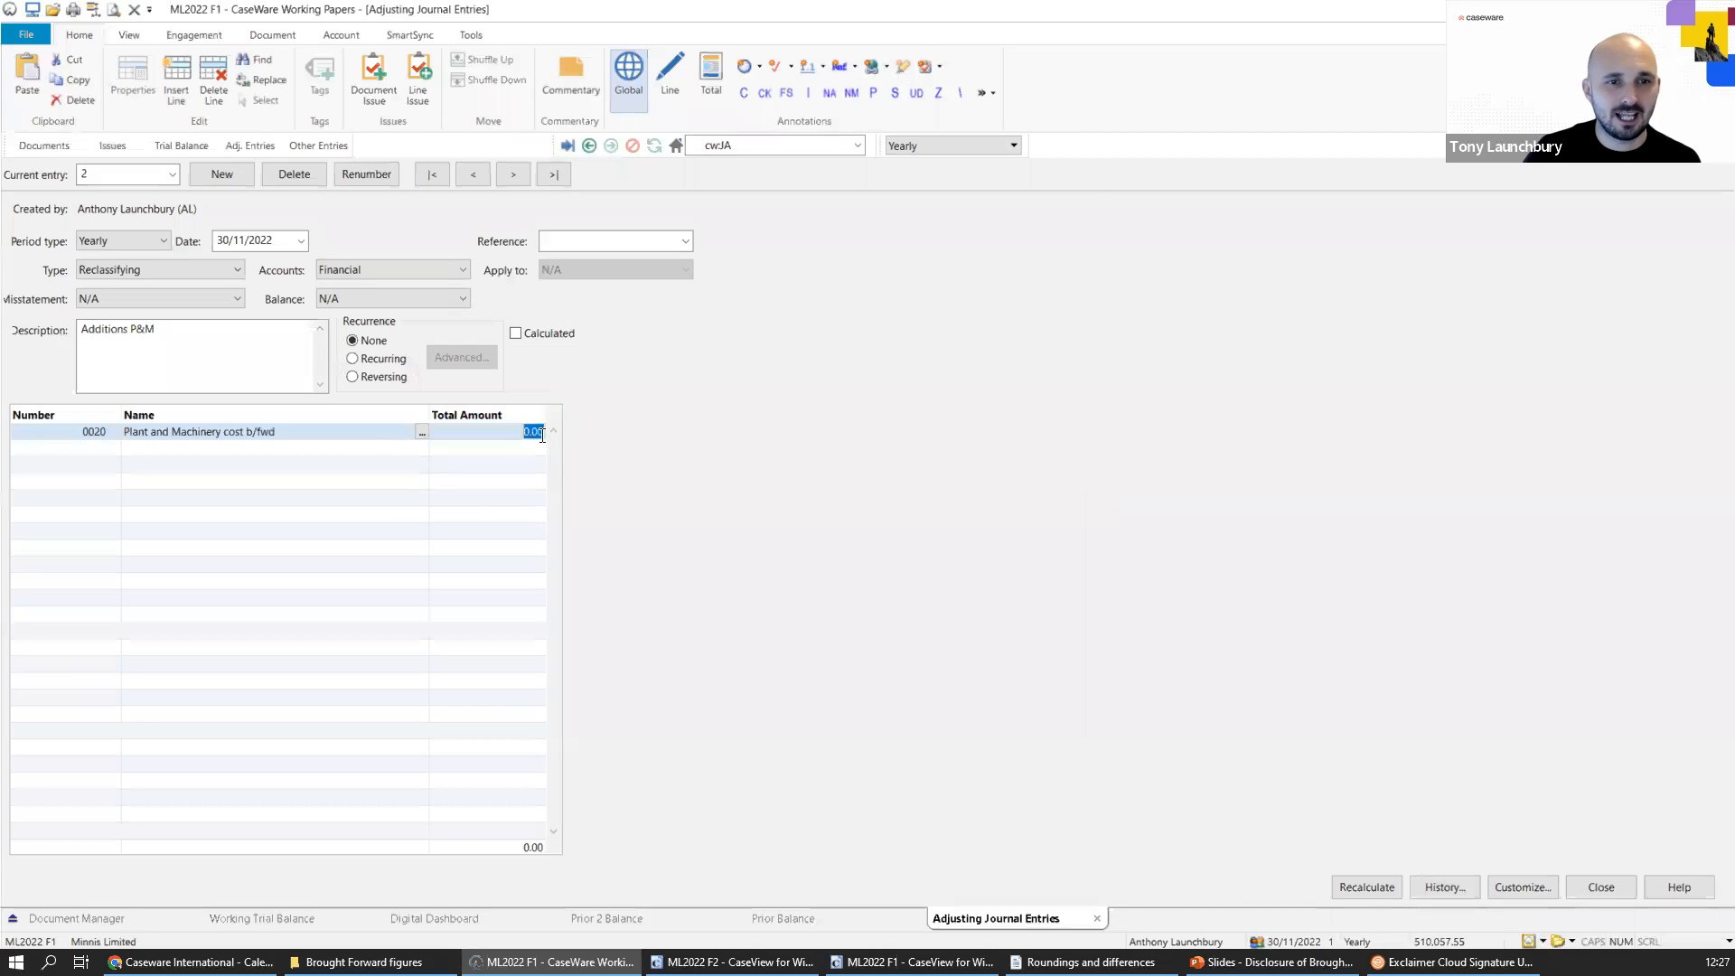
pyautogui.press('BackSpace')
pyautogui.write('-13')
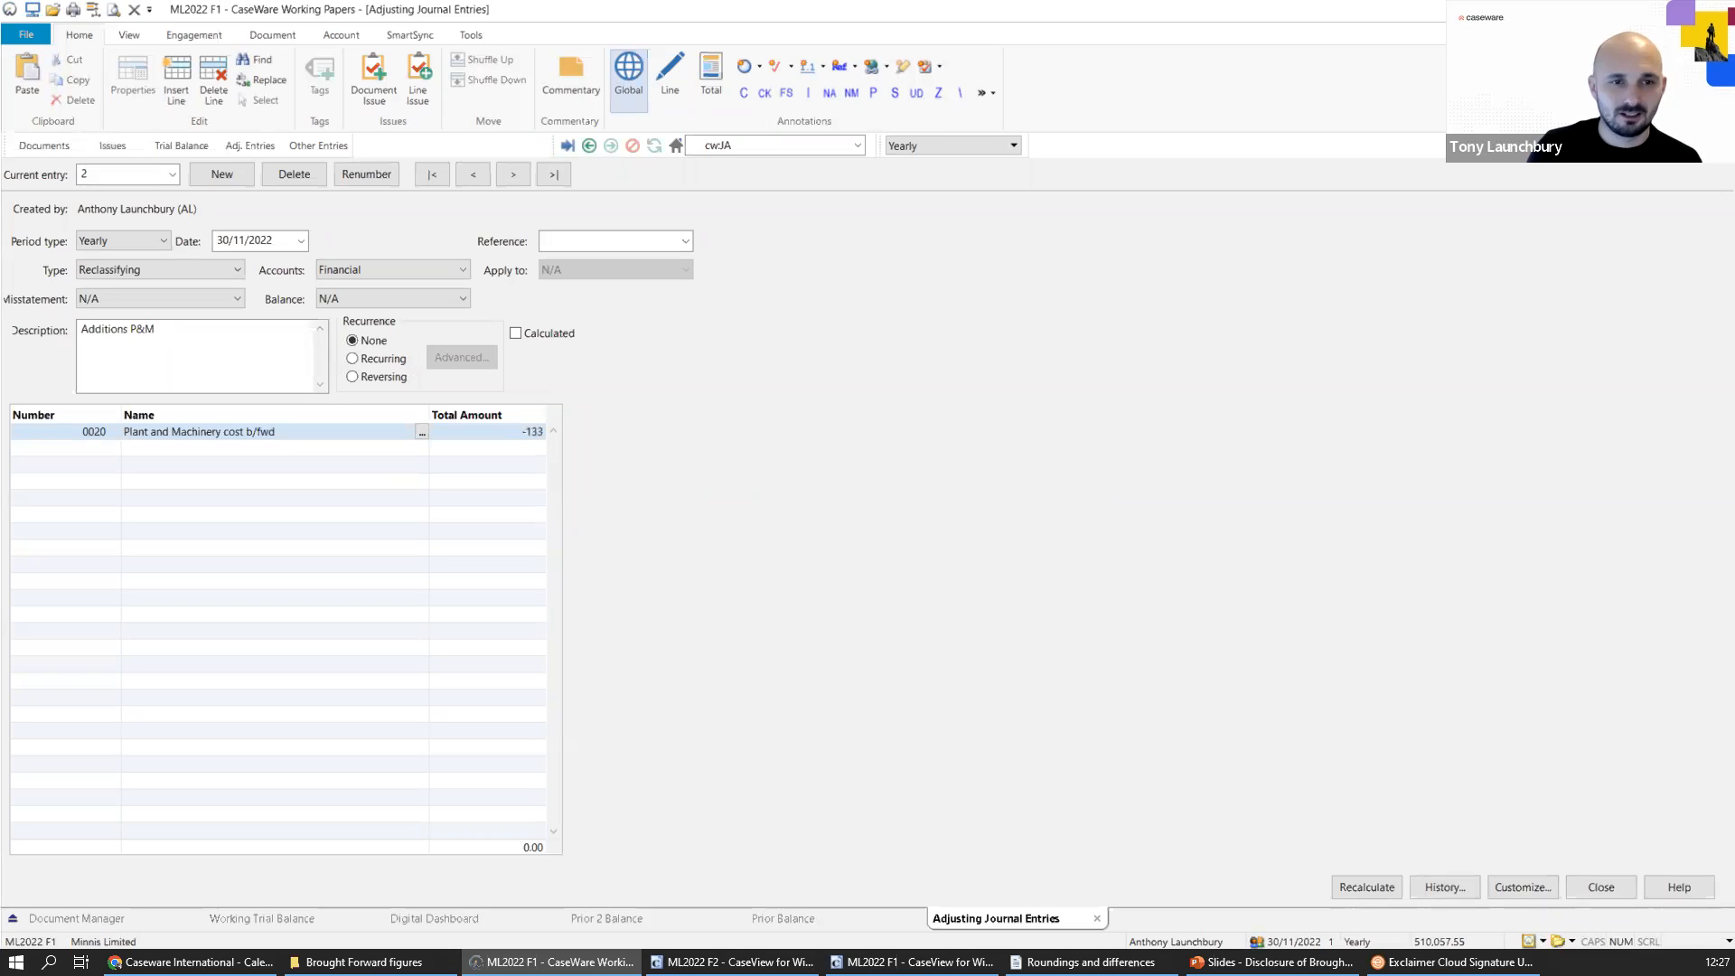
pyautogui.write('2')
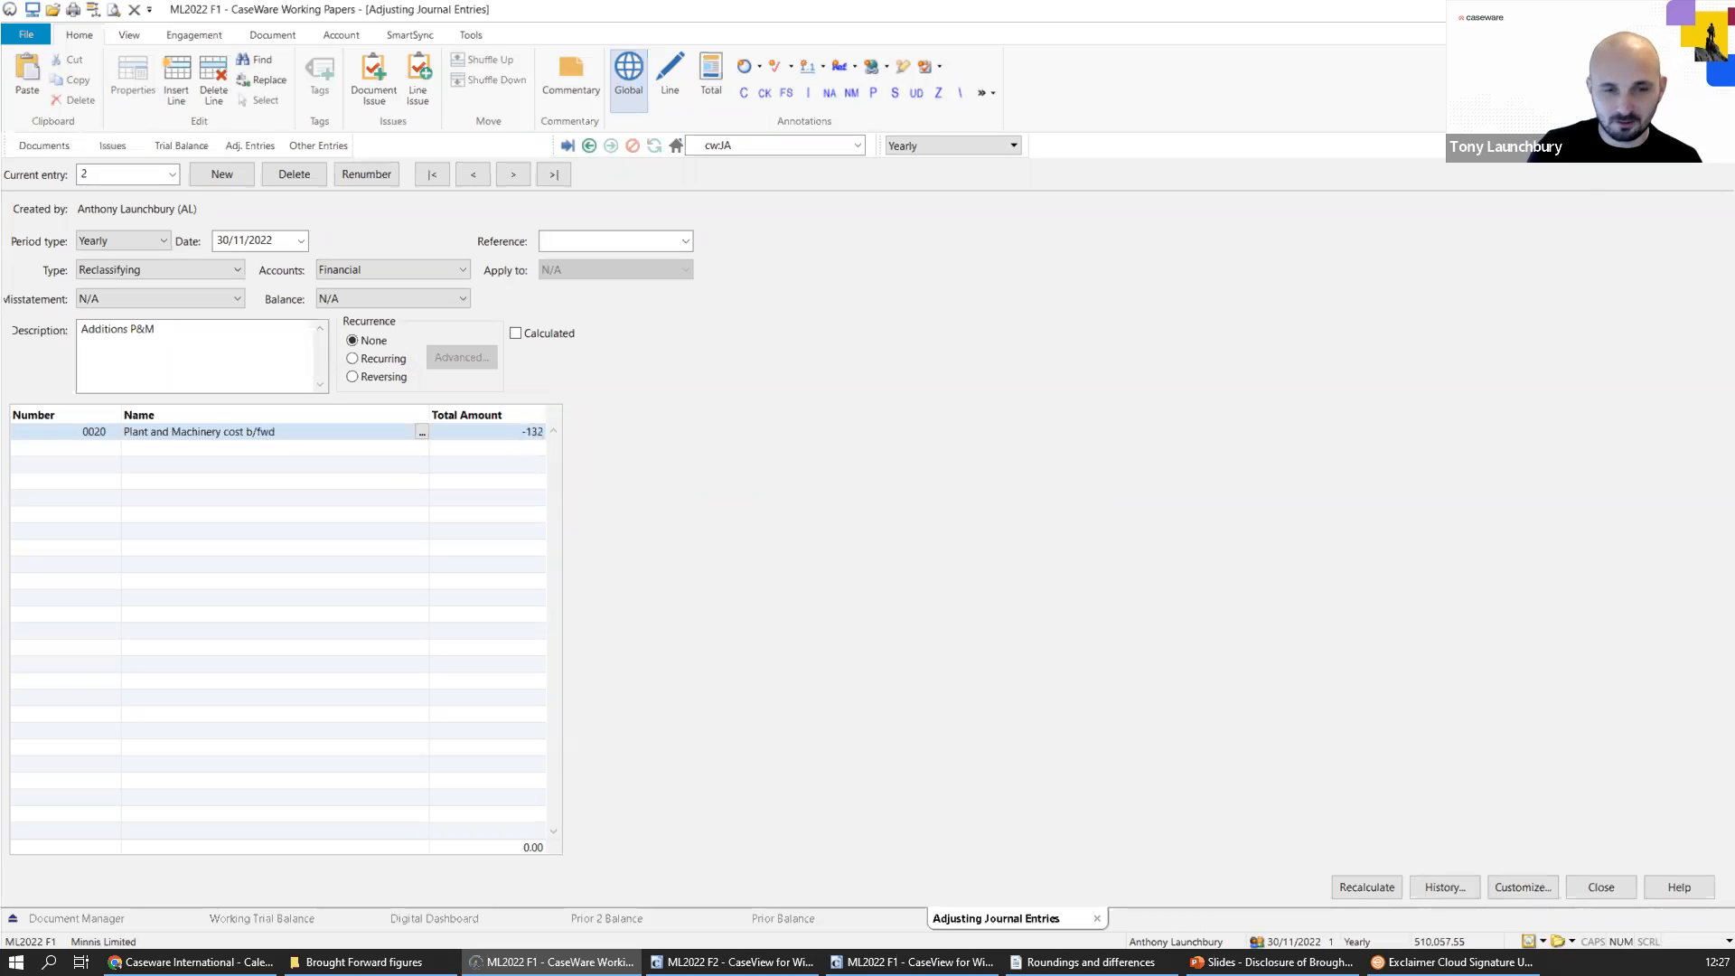
pyautogui.write('000')
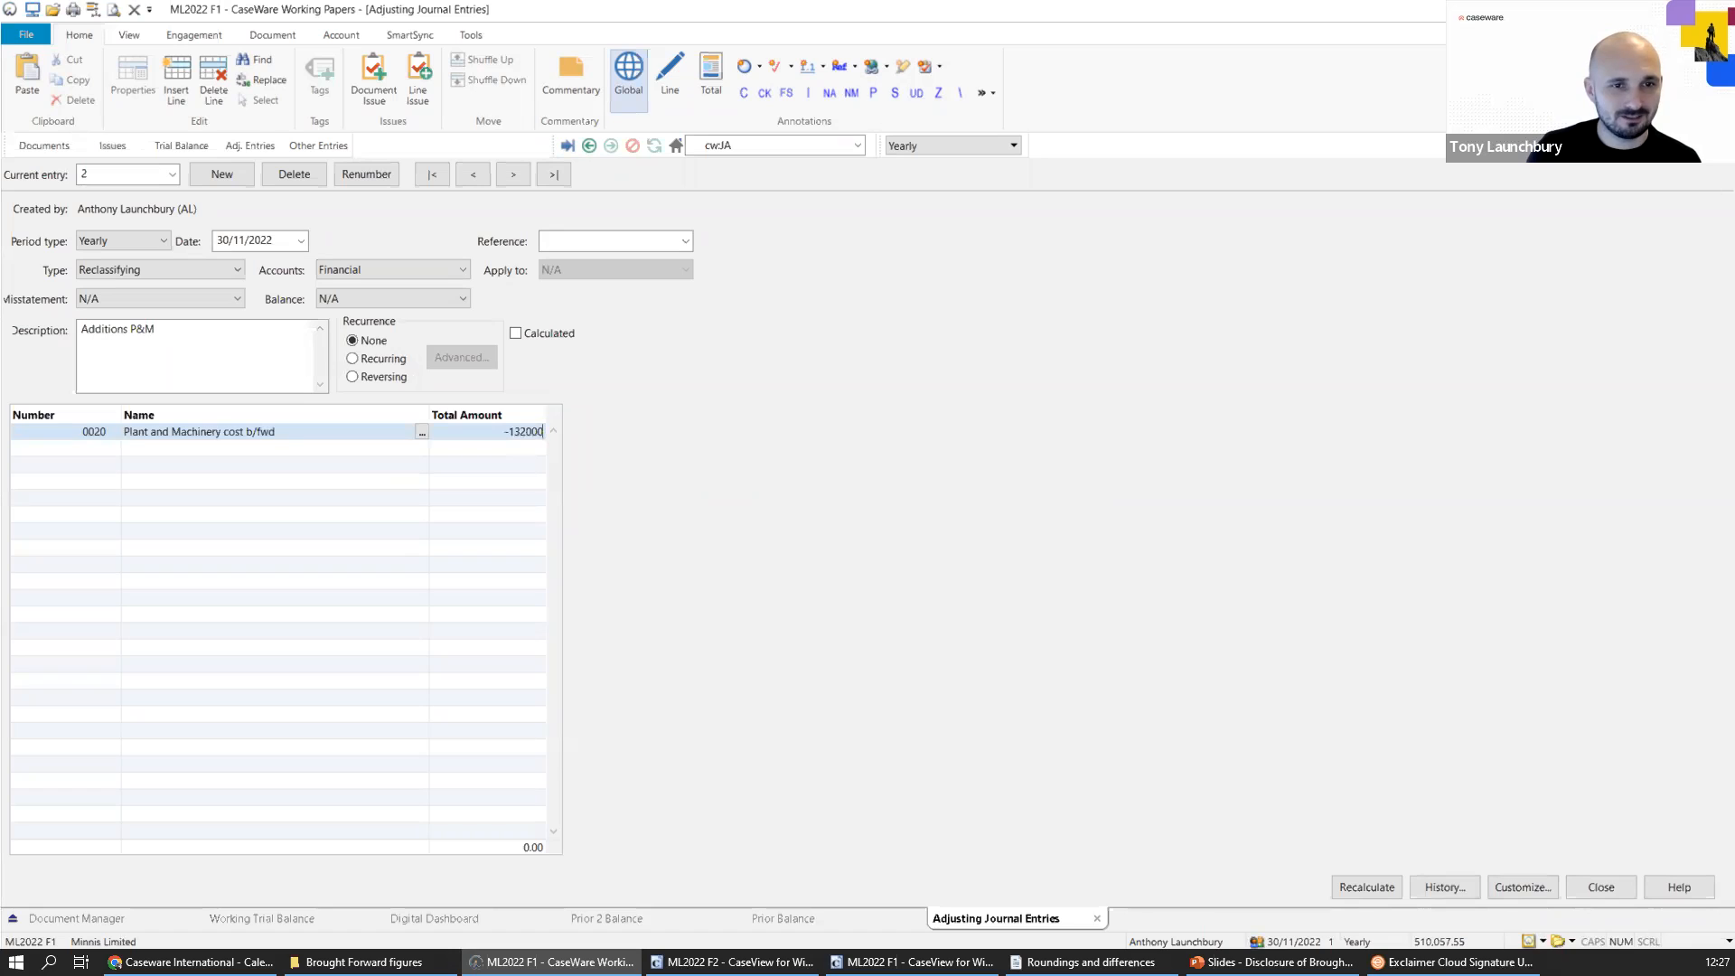
pyautogui.press('Return')
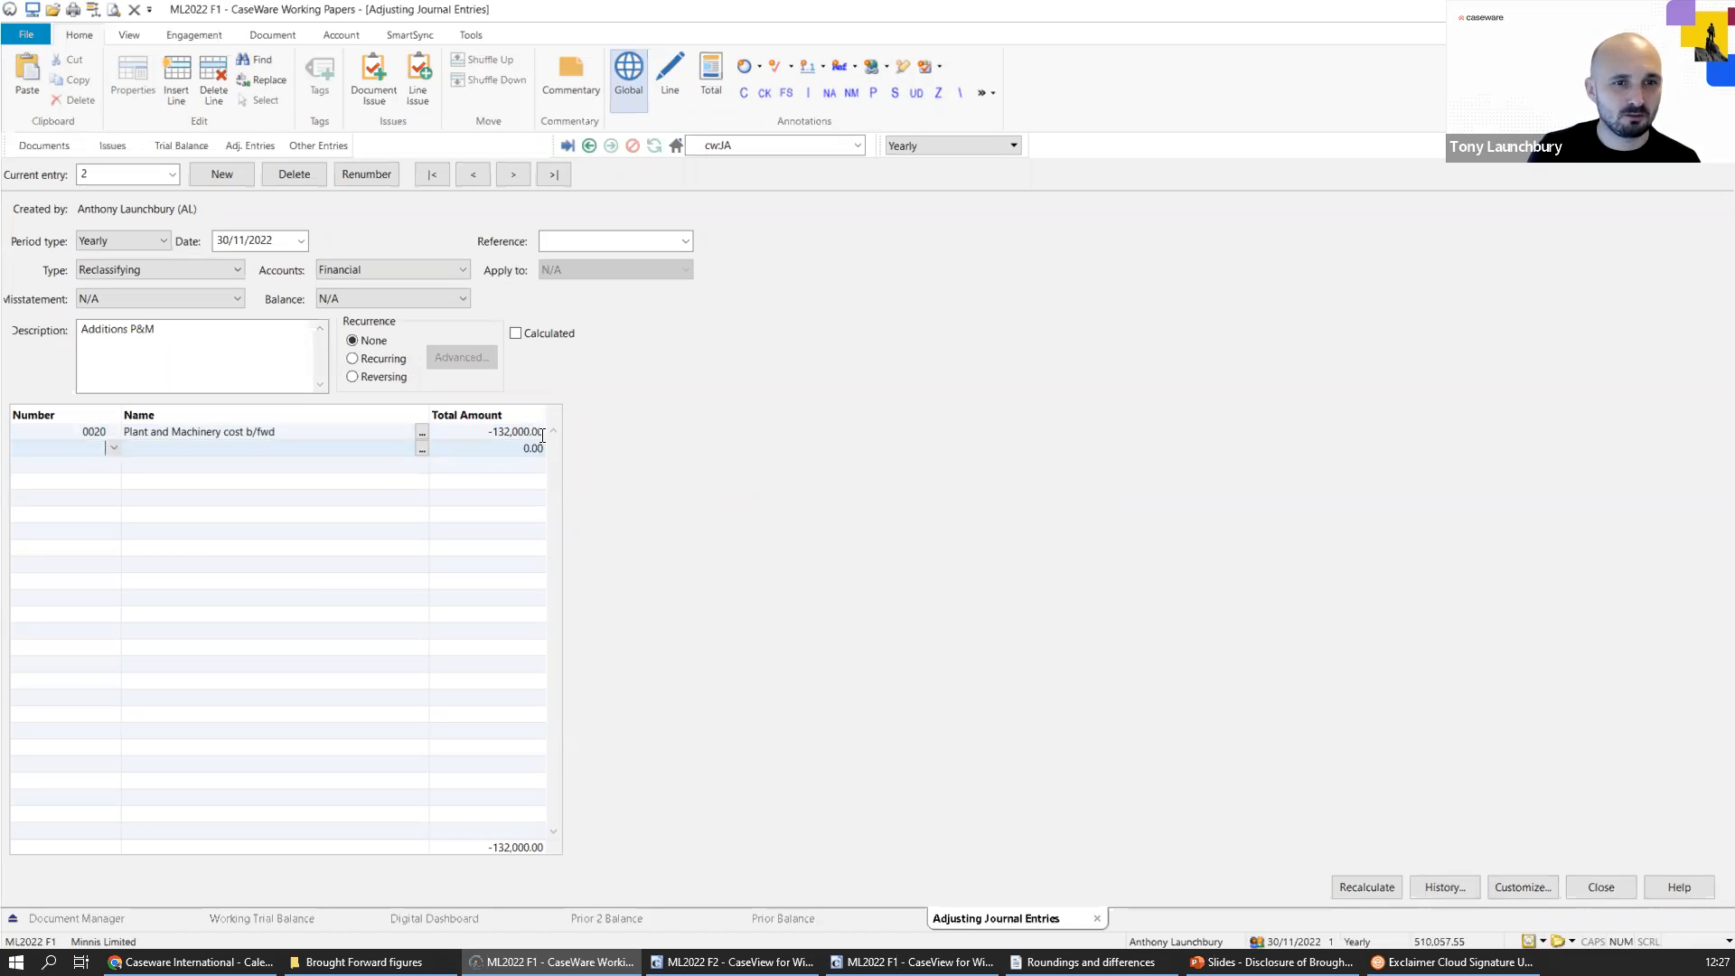
# Add the balancing journal line of 132,000 to account 0021 Plant and Machinery additions.
pyautogui.write('00')
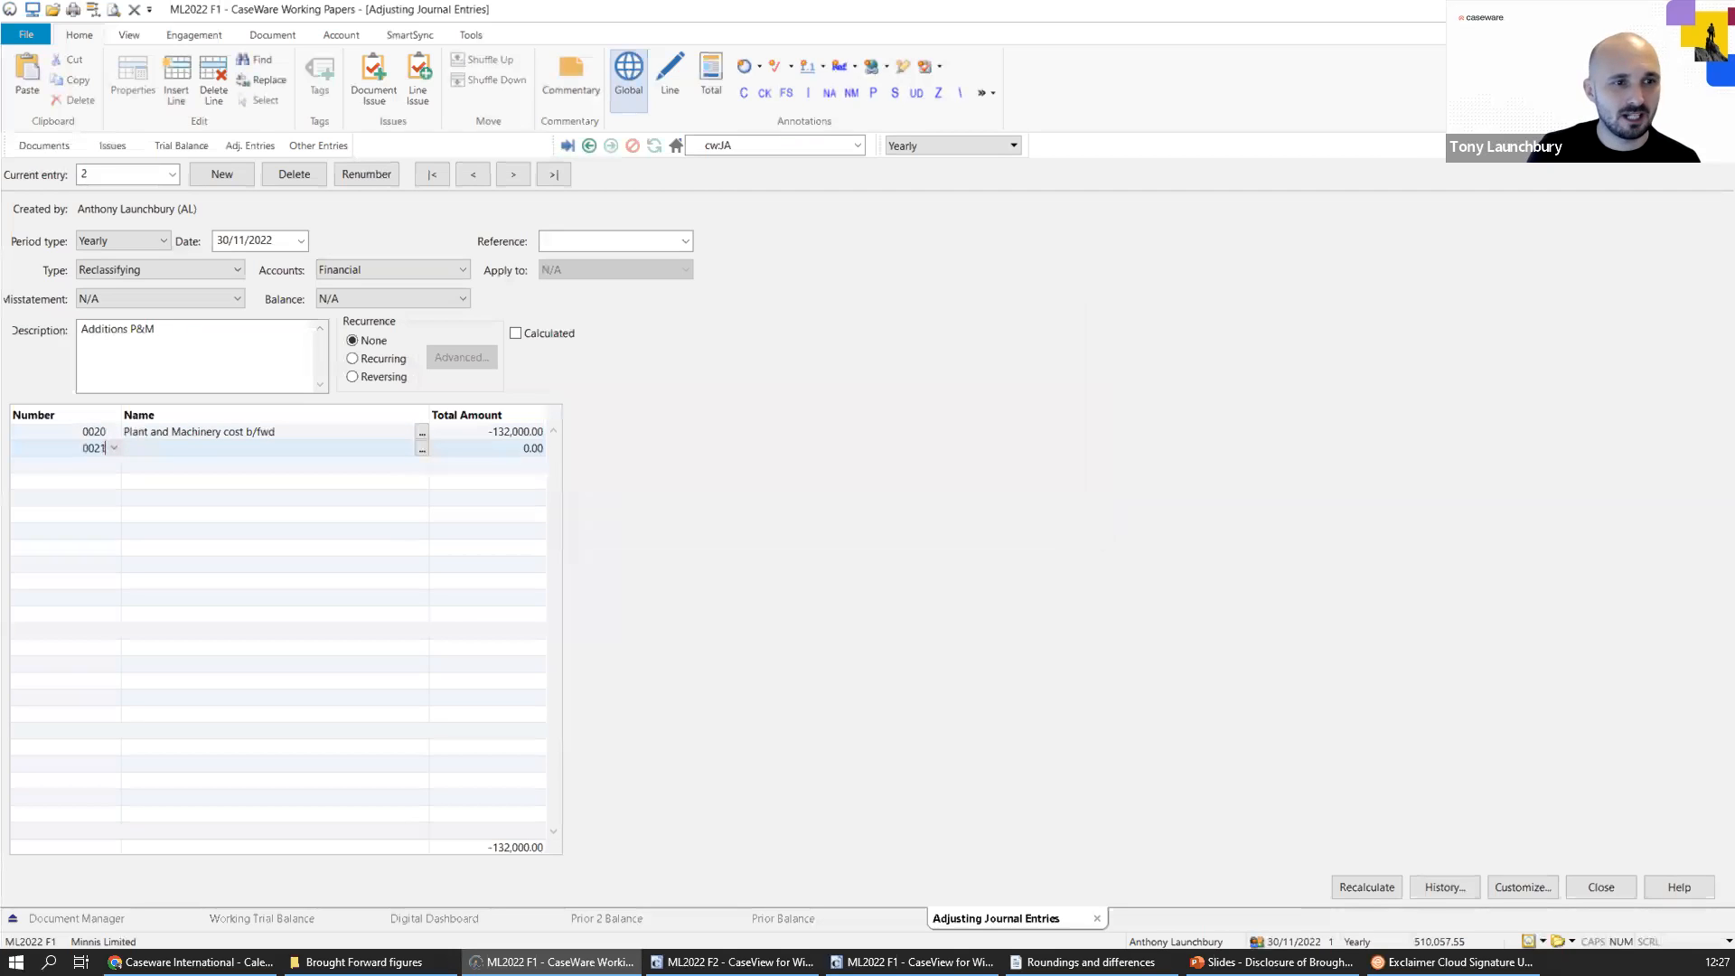
pyautogui.write('21')
pyautogui.press('Tab')
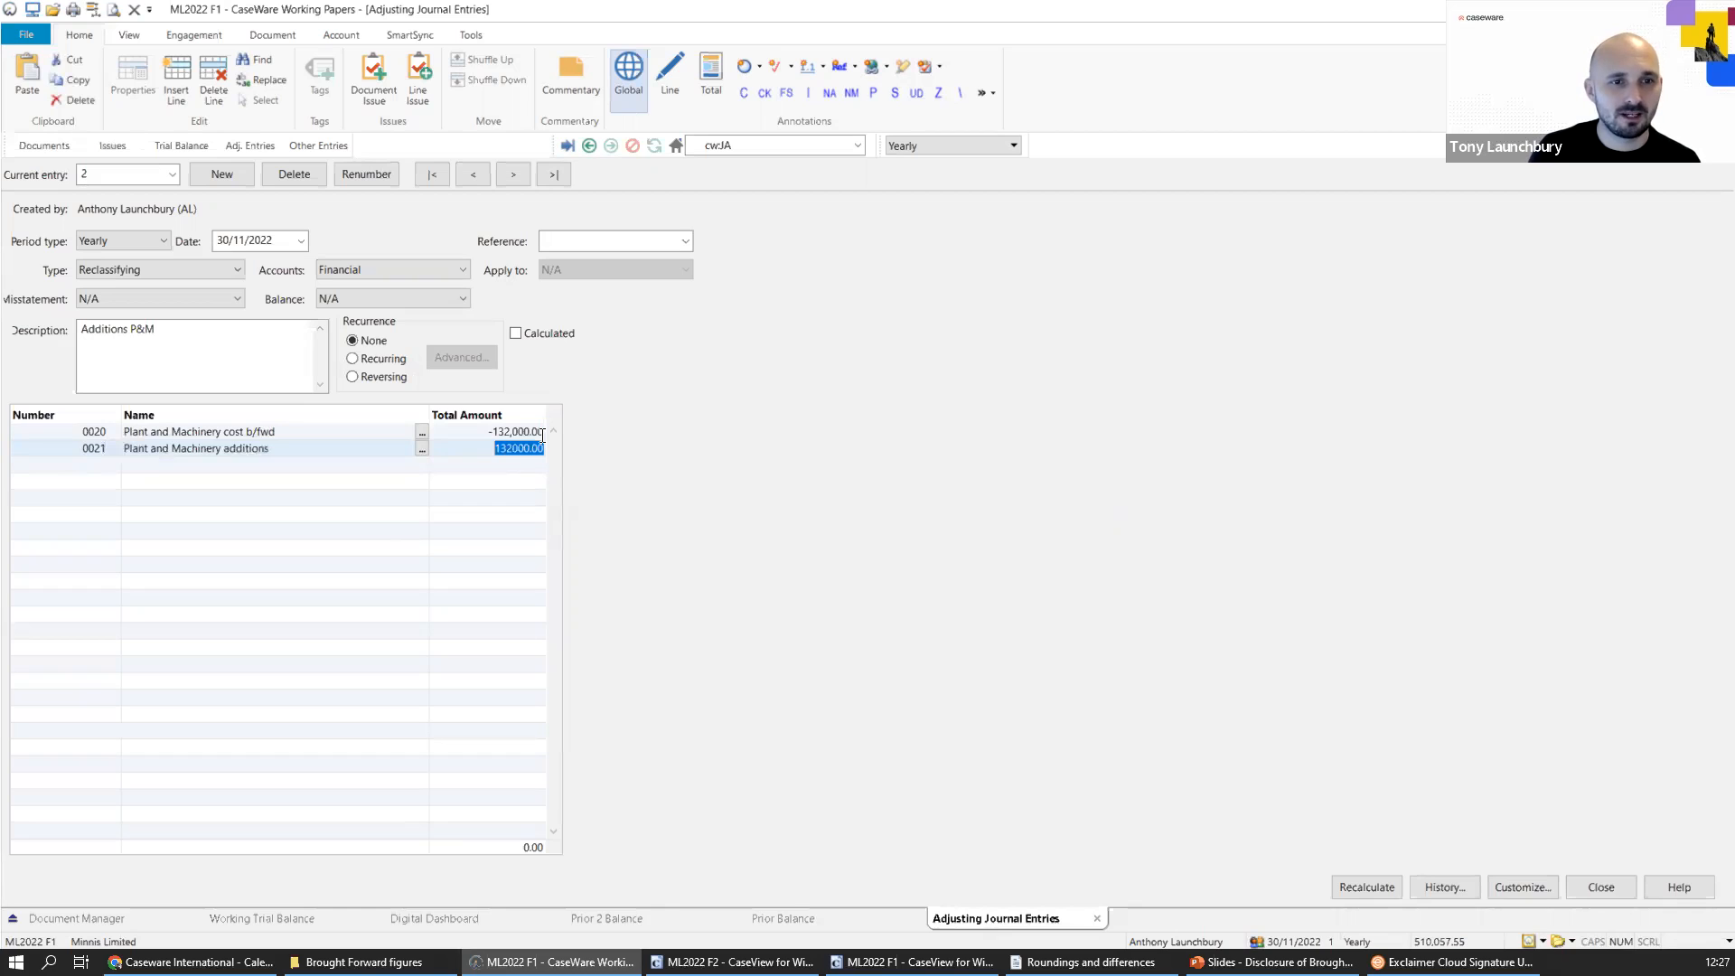
pyautogui.click(479, 463)
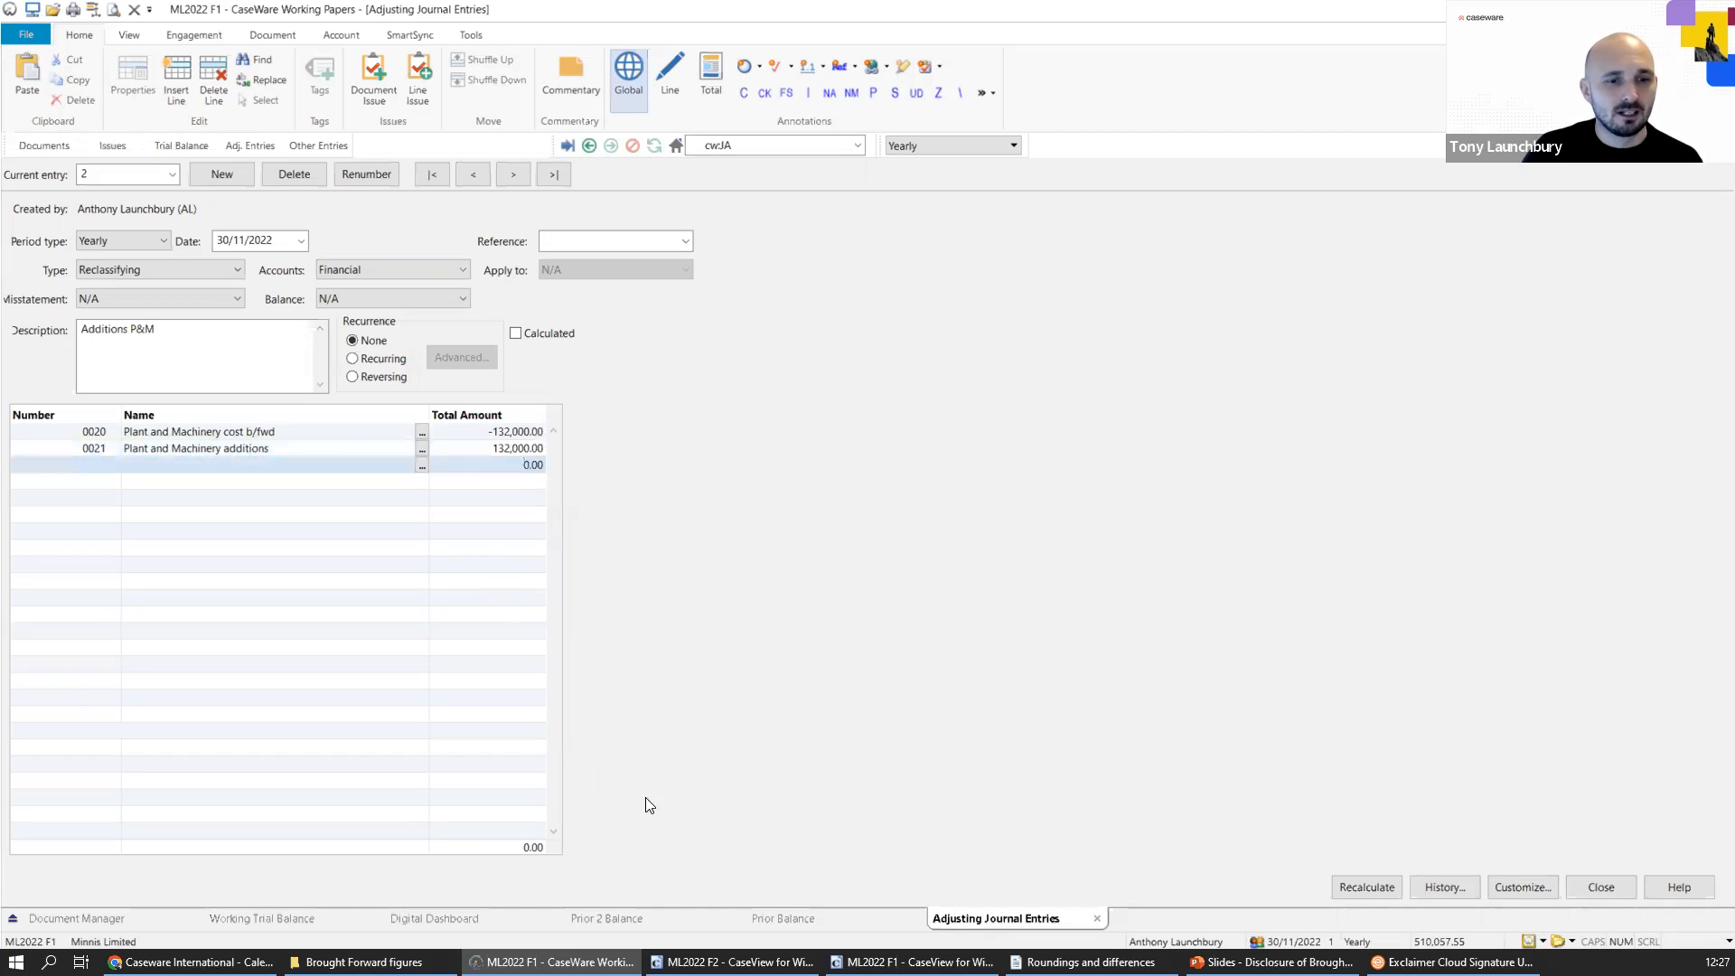
# Switch to the ML2022 F1 CaseView file and check the depreciation and tangible fixed asset differences in the diagnostics document.
pyautogui.click(910, 961)
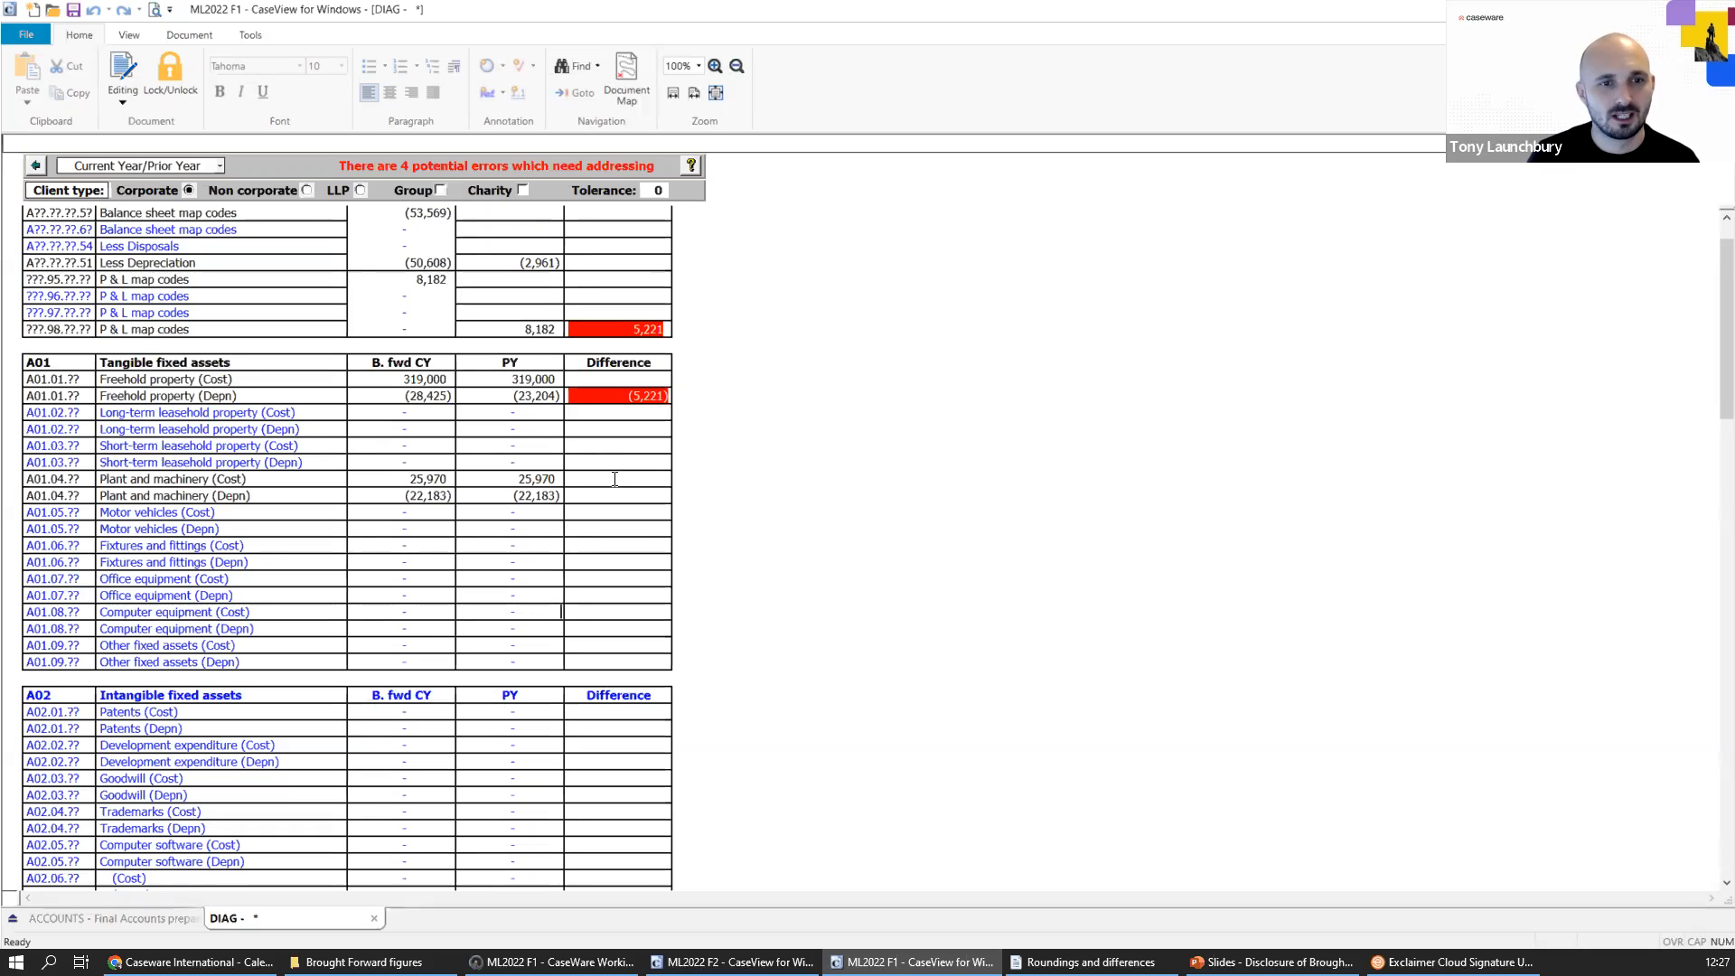
pyautogui.scroll(1, 649, 491)
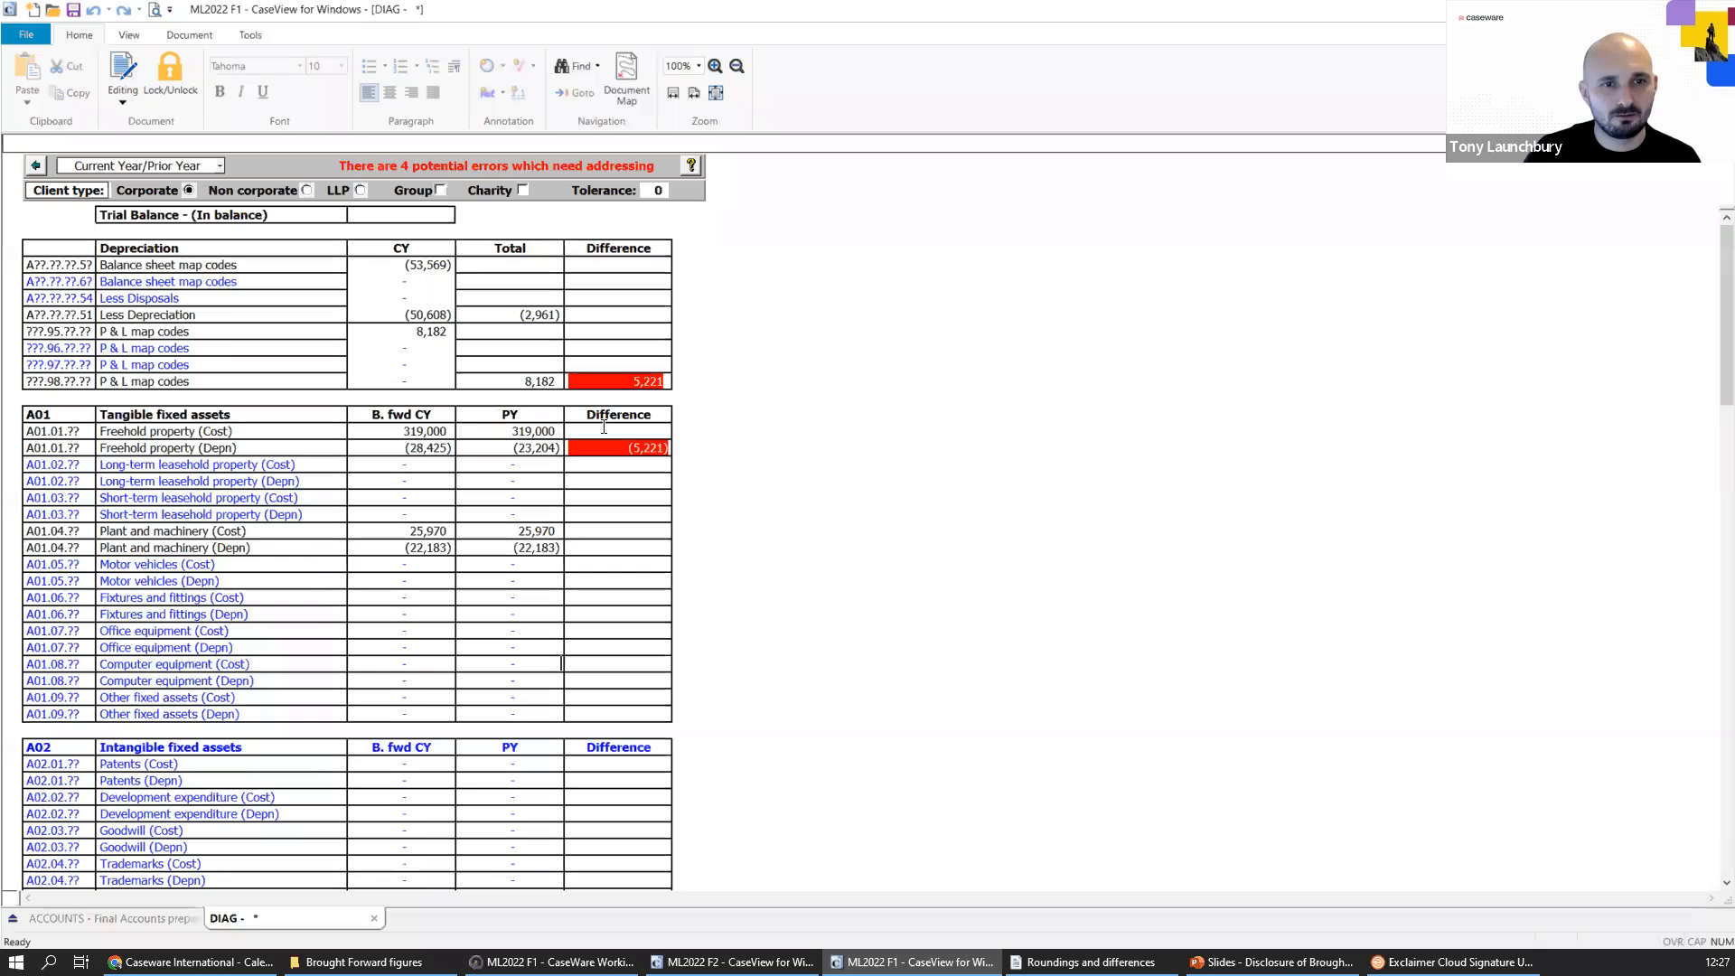
pyautogui.moveTo(626, 449)
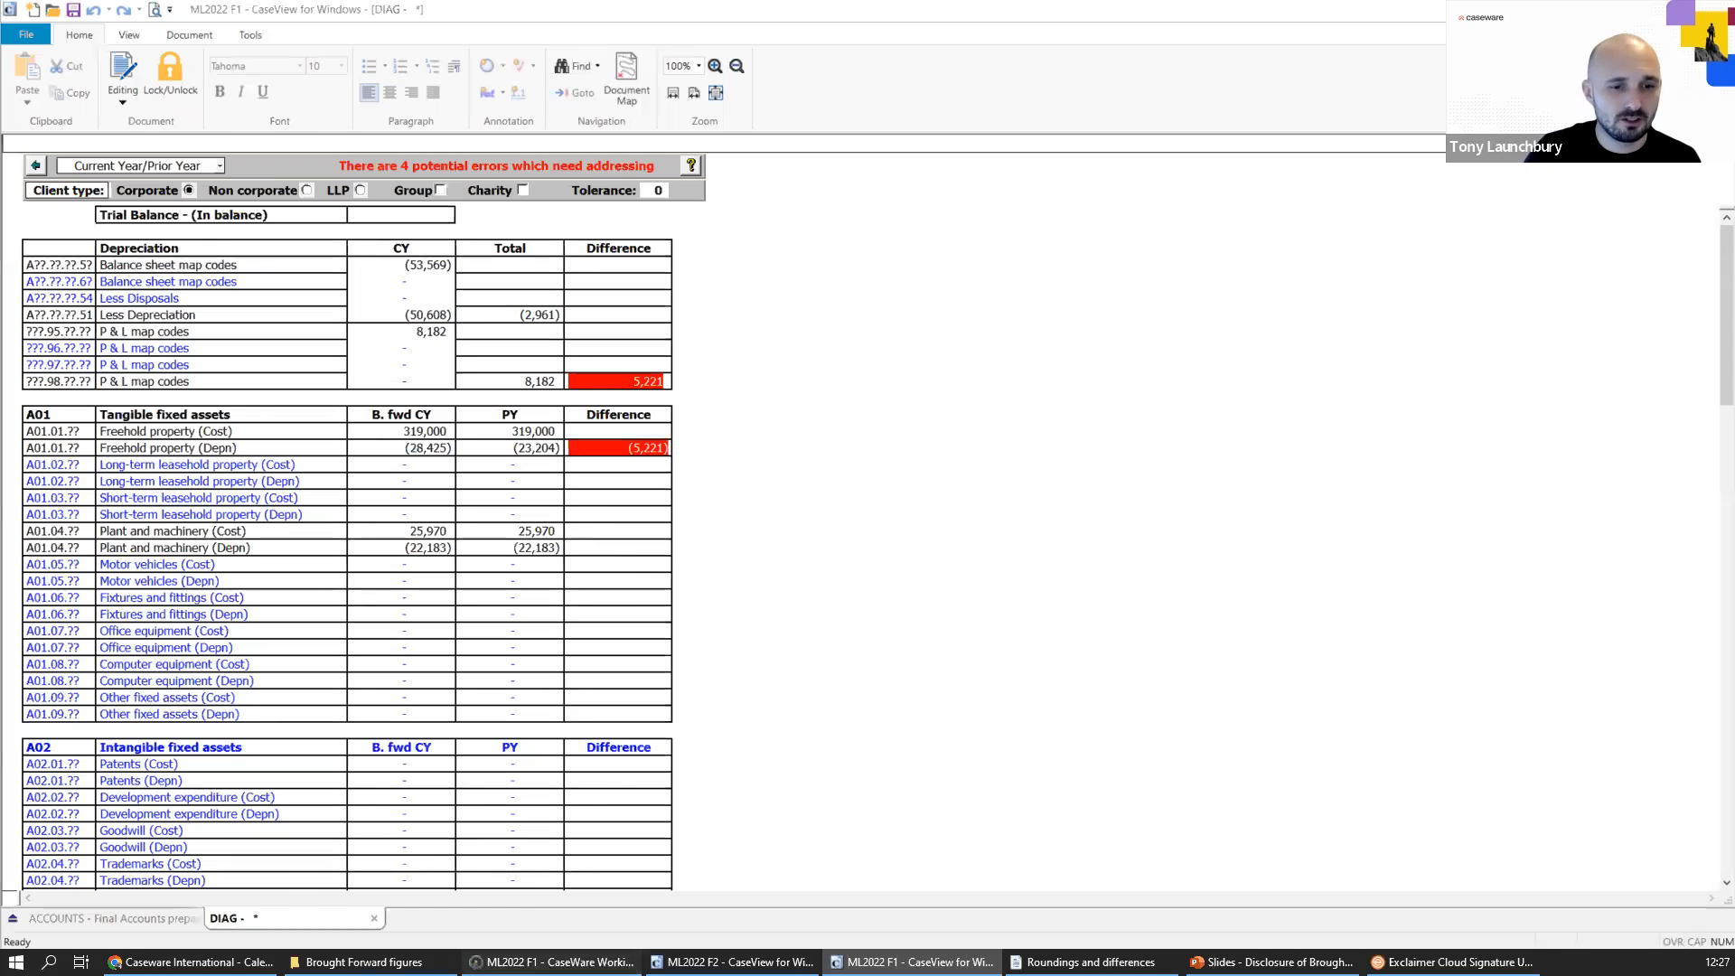
# Switch to ML2022 F1 Working Papers, review the adjusted balances in the working trial balance and close the adjusting journal entries.
pyautogui.click(551, 962)
pyautogui.click(182, 145)
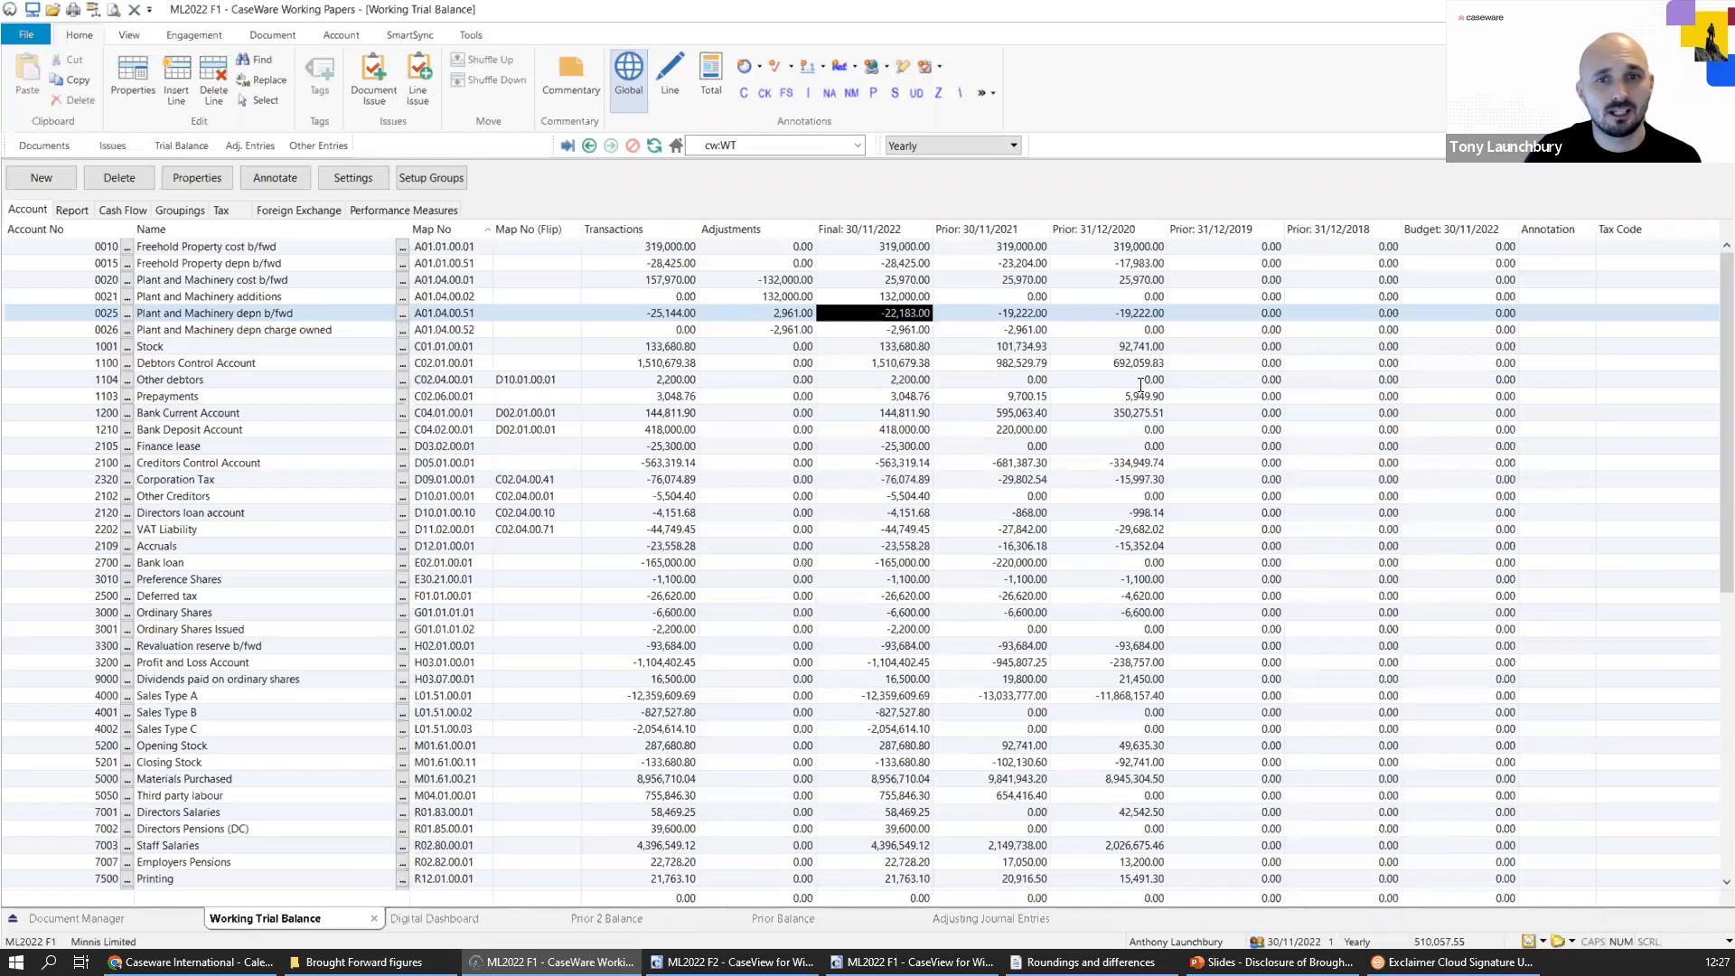
pyautogui.click(238, 148)
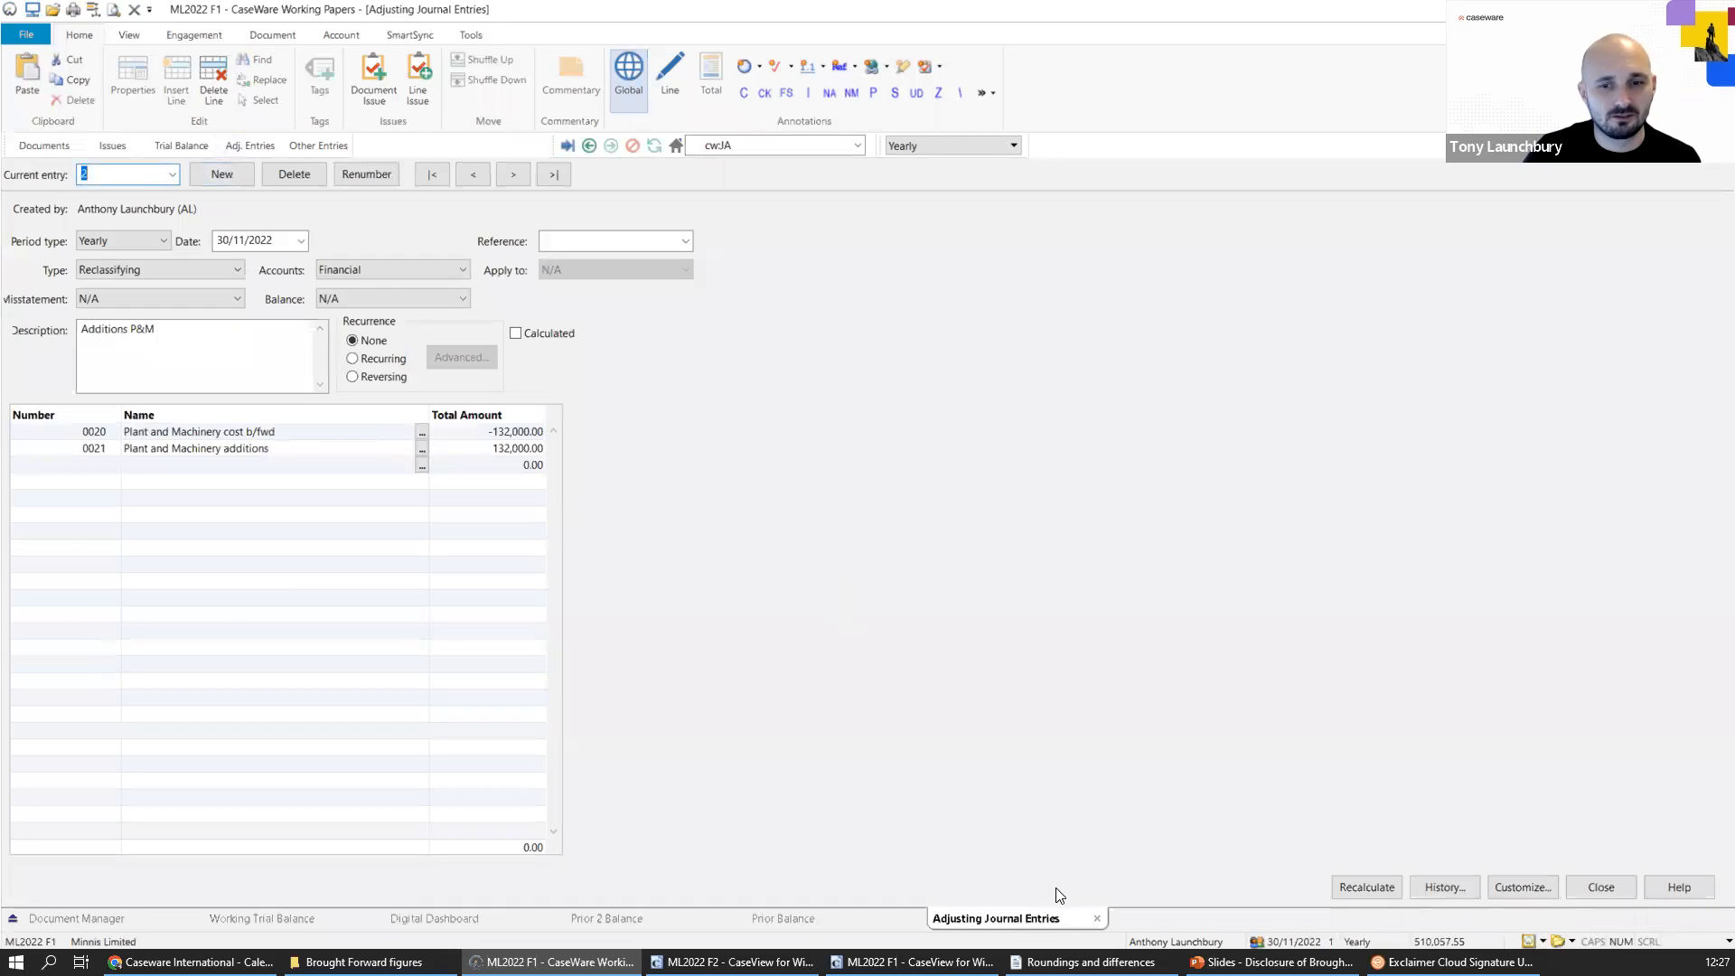
pyautogui.click(1096, 918)
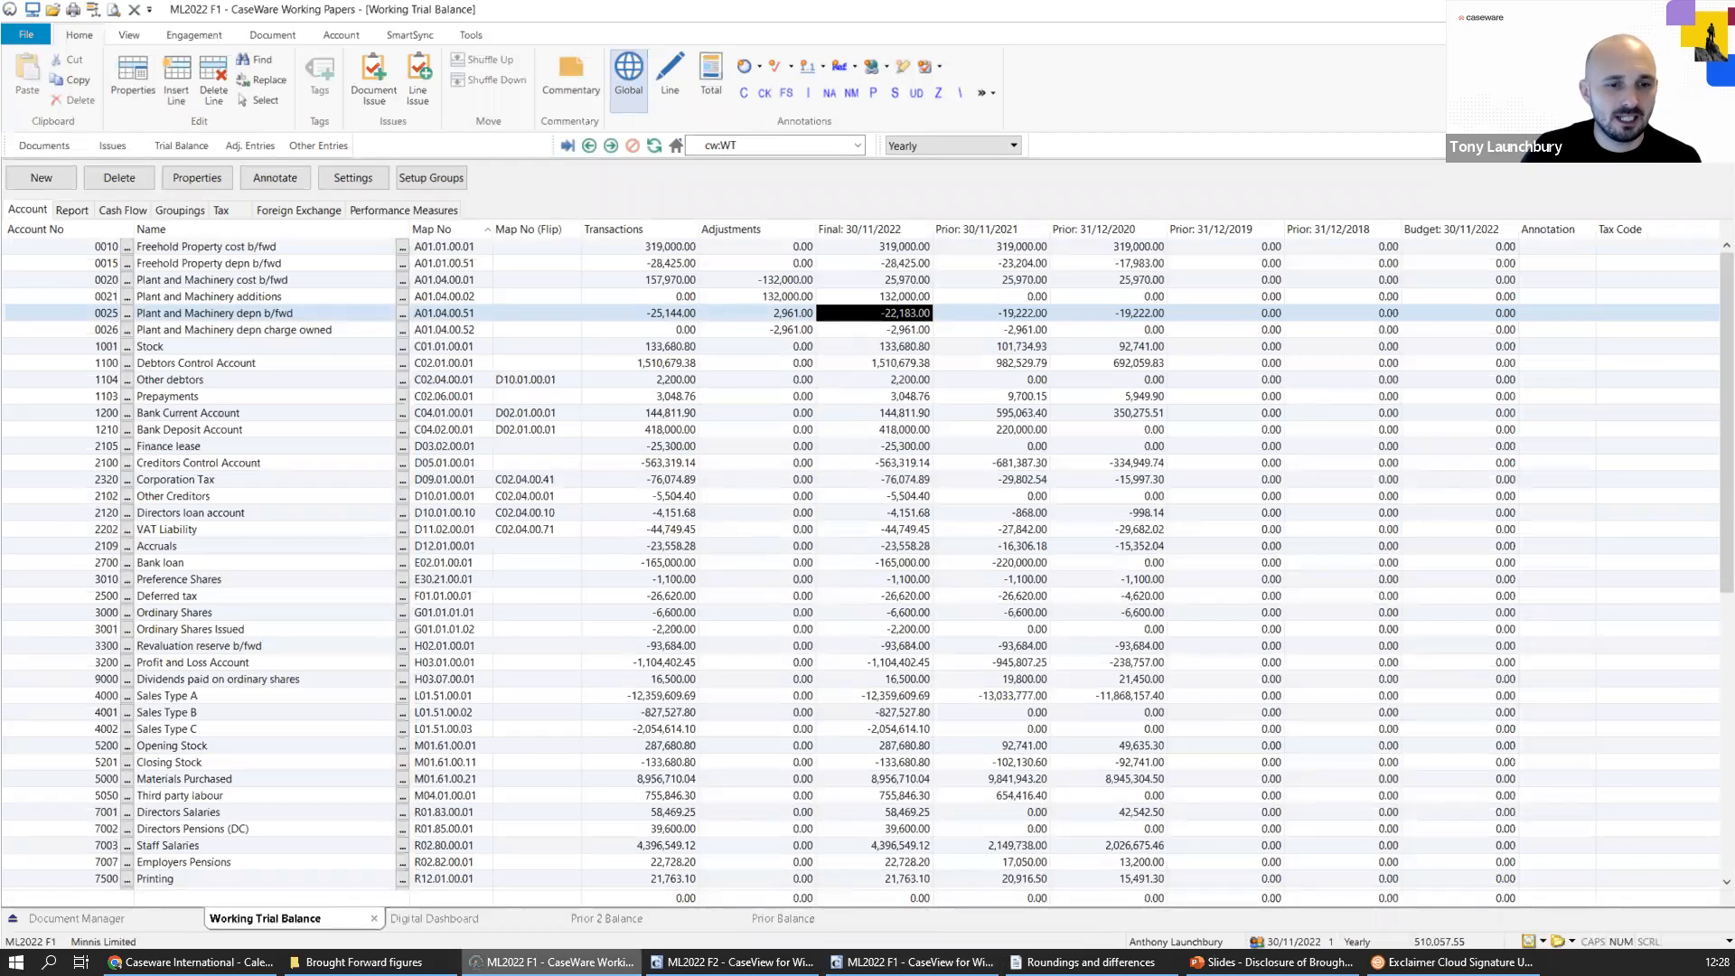
# Return to the ML2022 F1 CaseView accounts, list the rounding errors and go to the Statement Of Changes In Equity B/fwd difference.
pyautogui.click(913, 961)
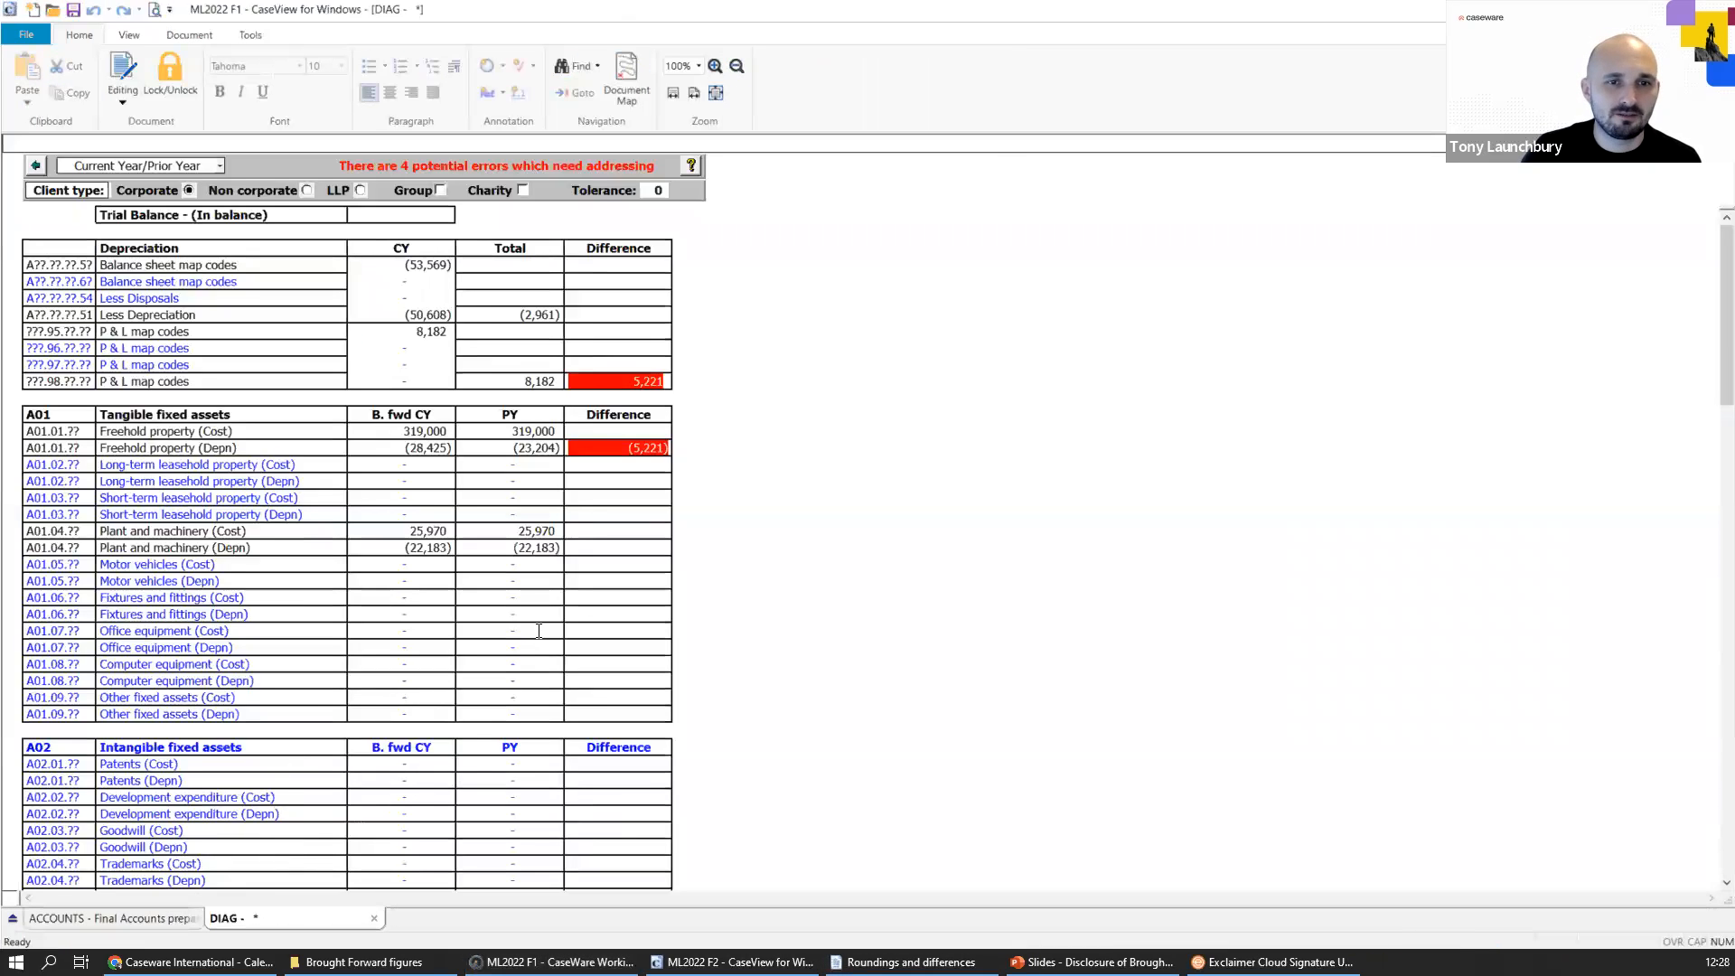
pyautogui.hotkey('alt', 'Tab')
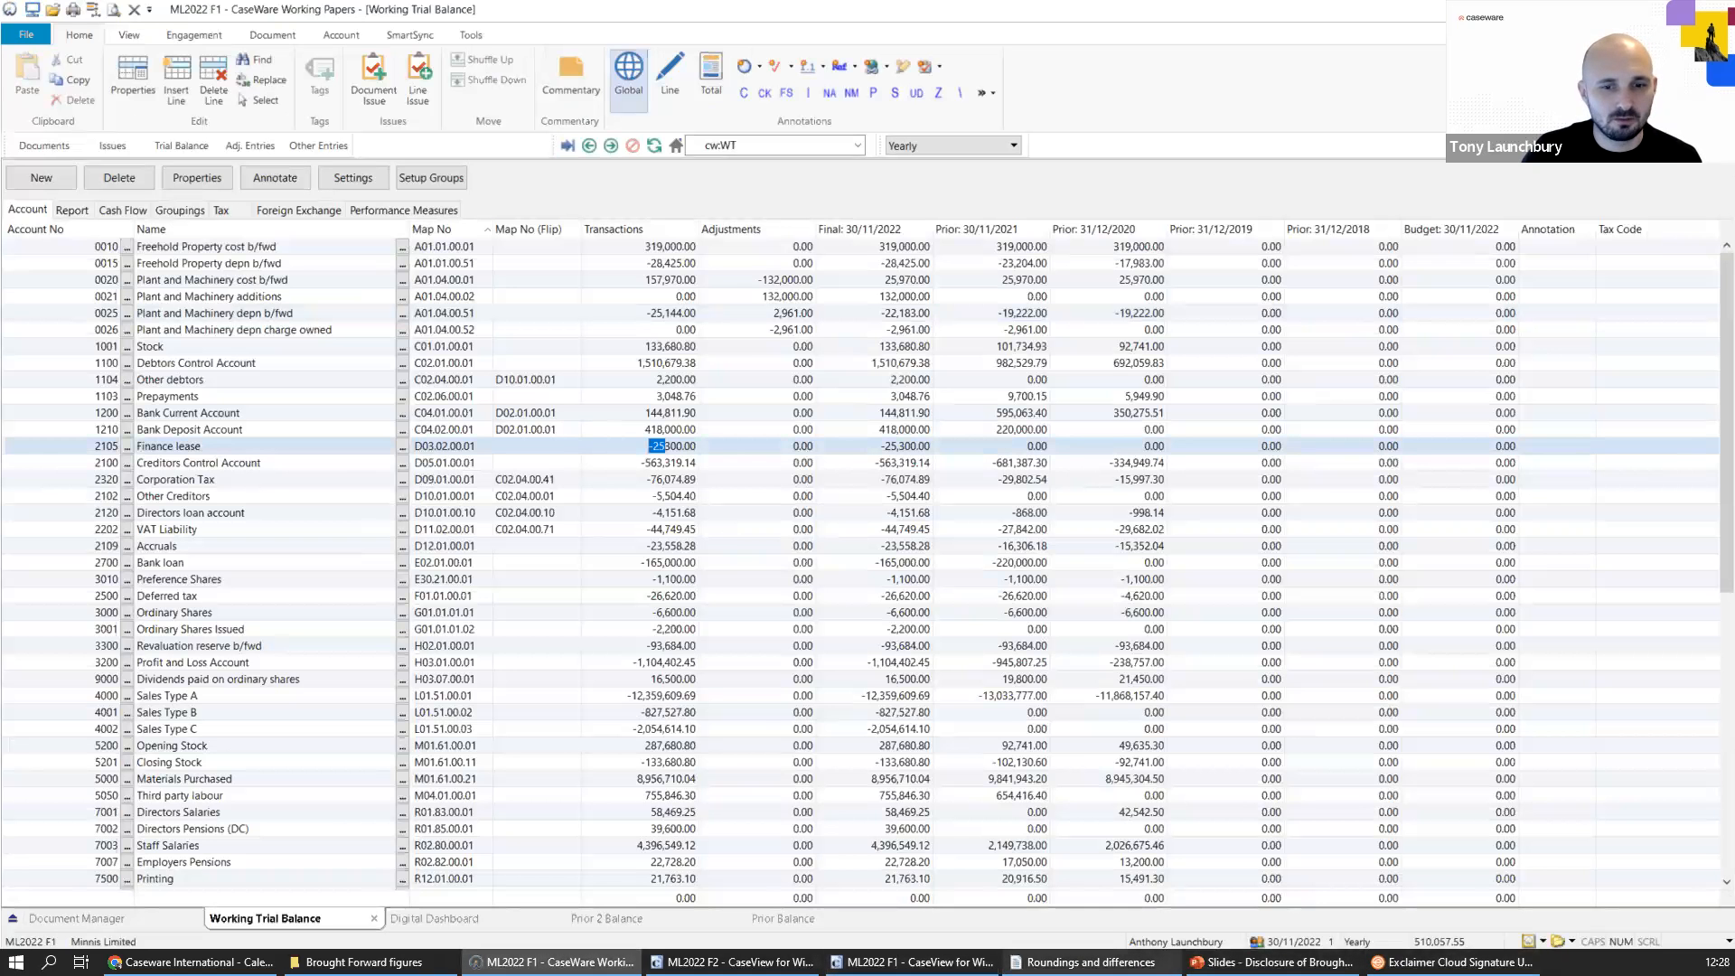
pyautogui.hotkey('alt', 'Tab')
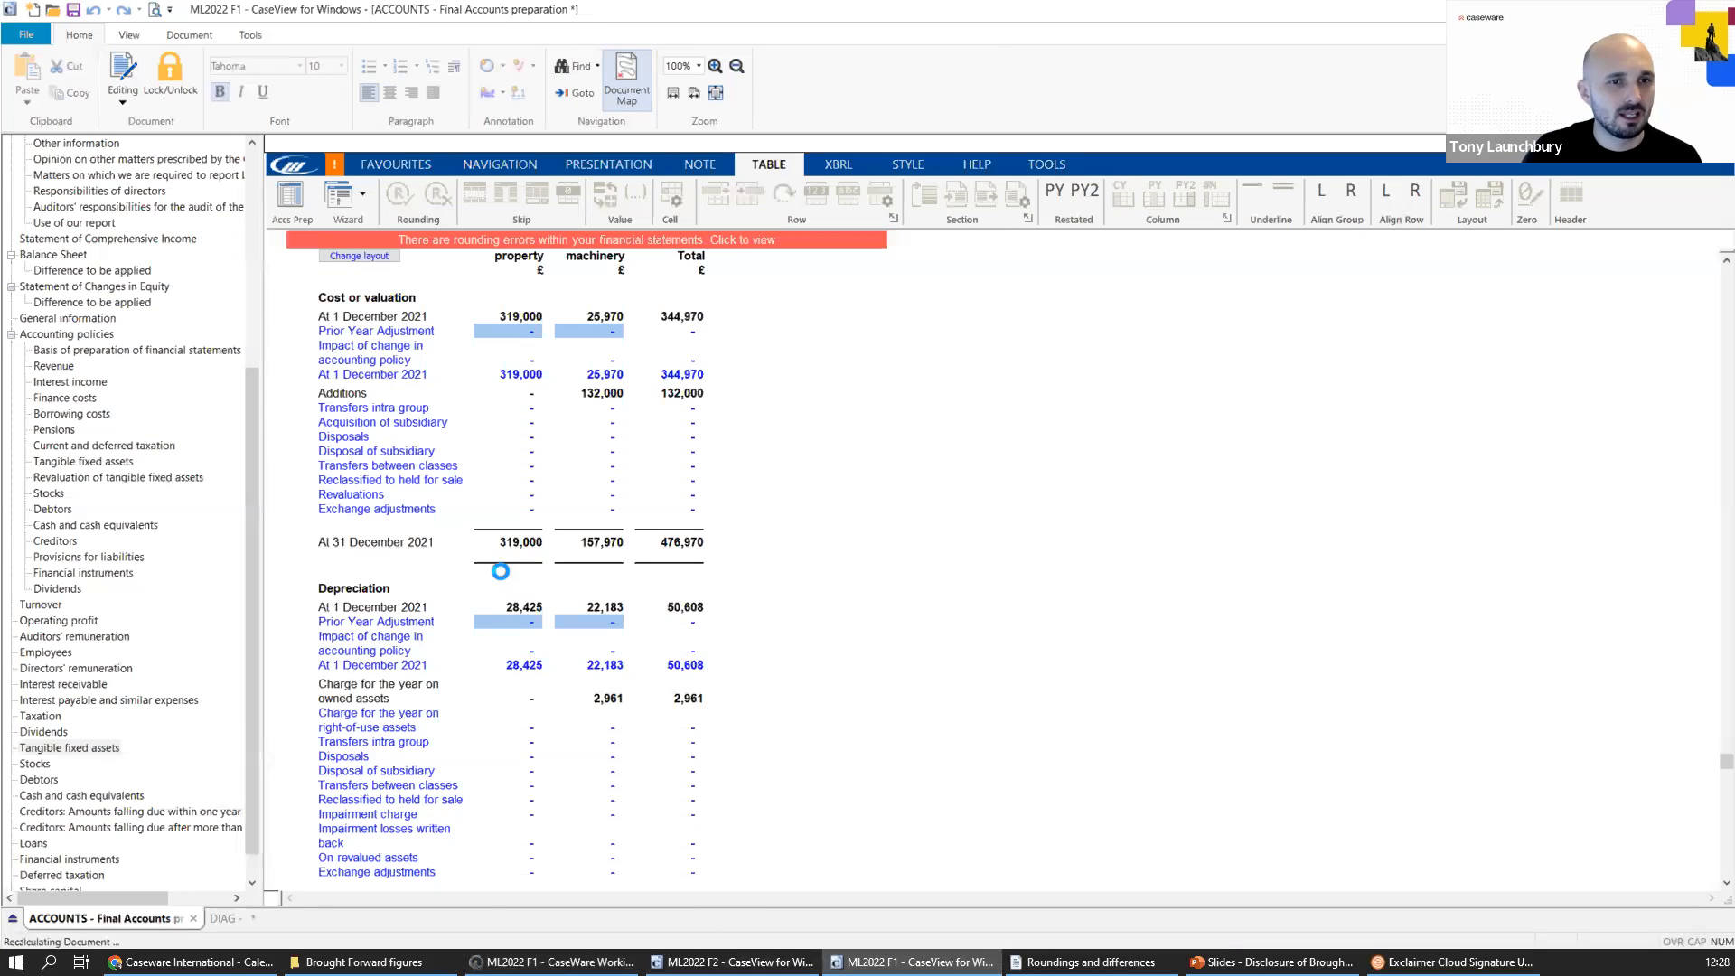
pyautogui.click(743, 240)
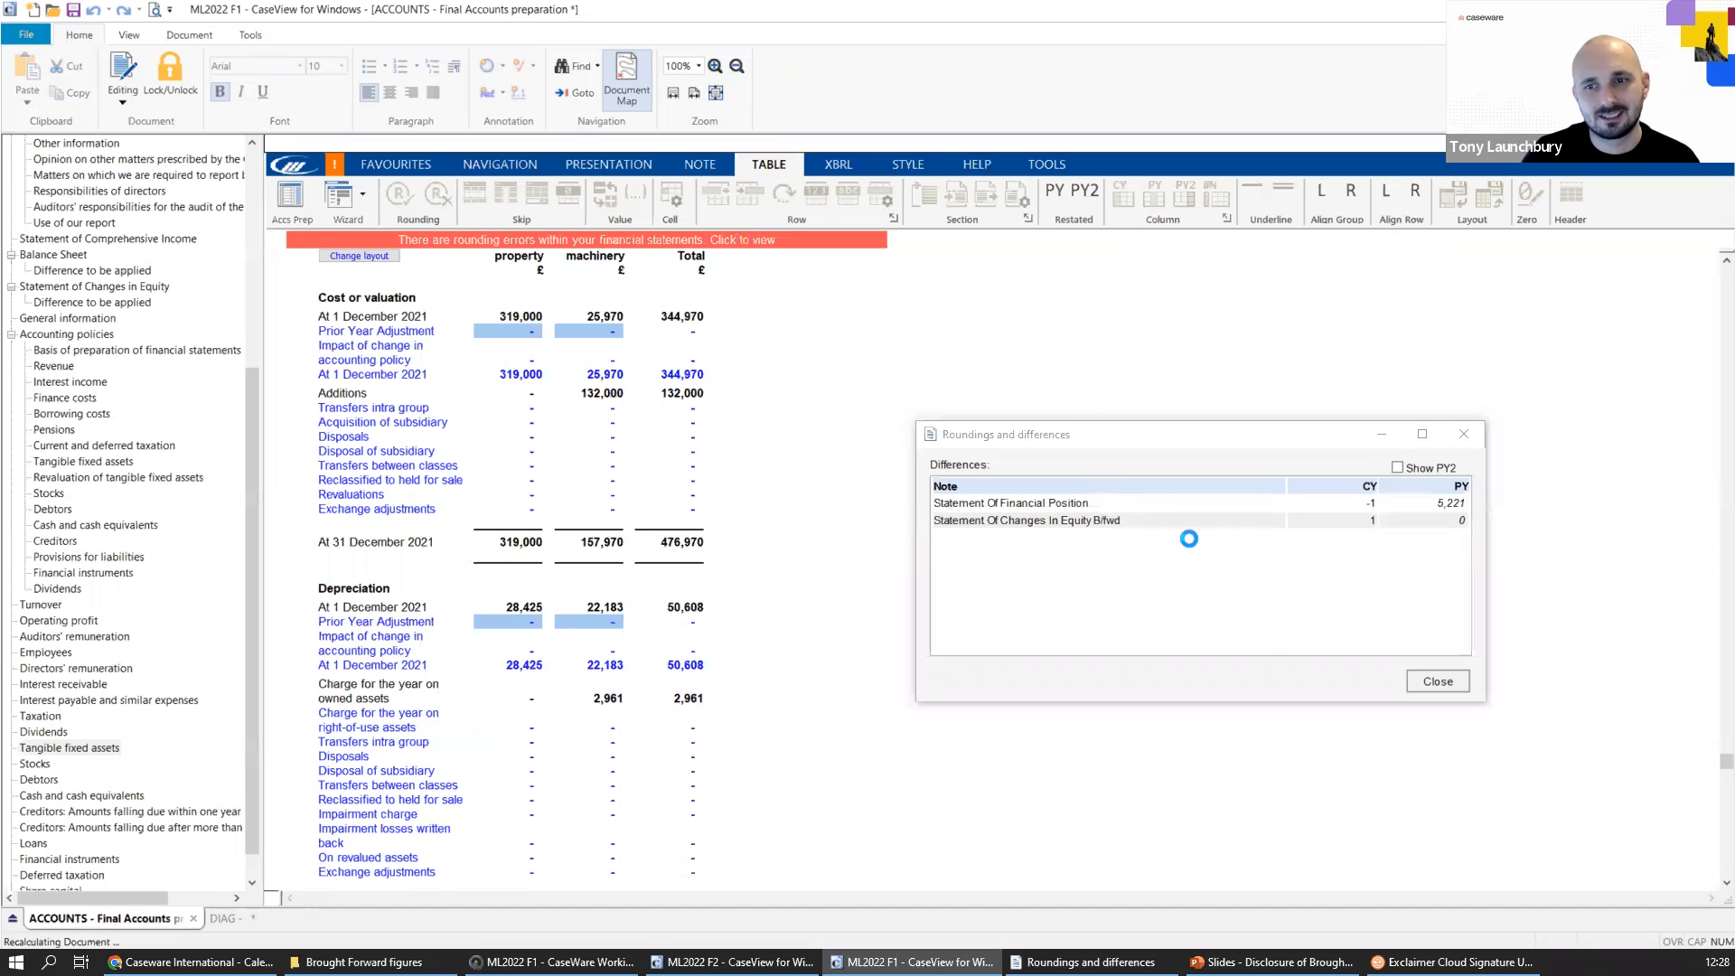
pyautogui.doubleClick(1084, 522)
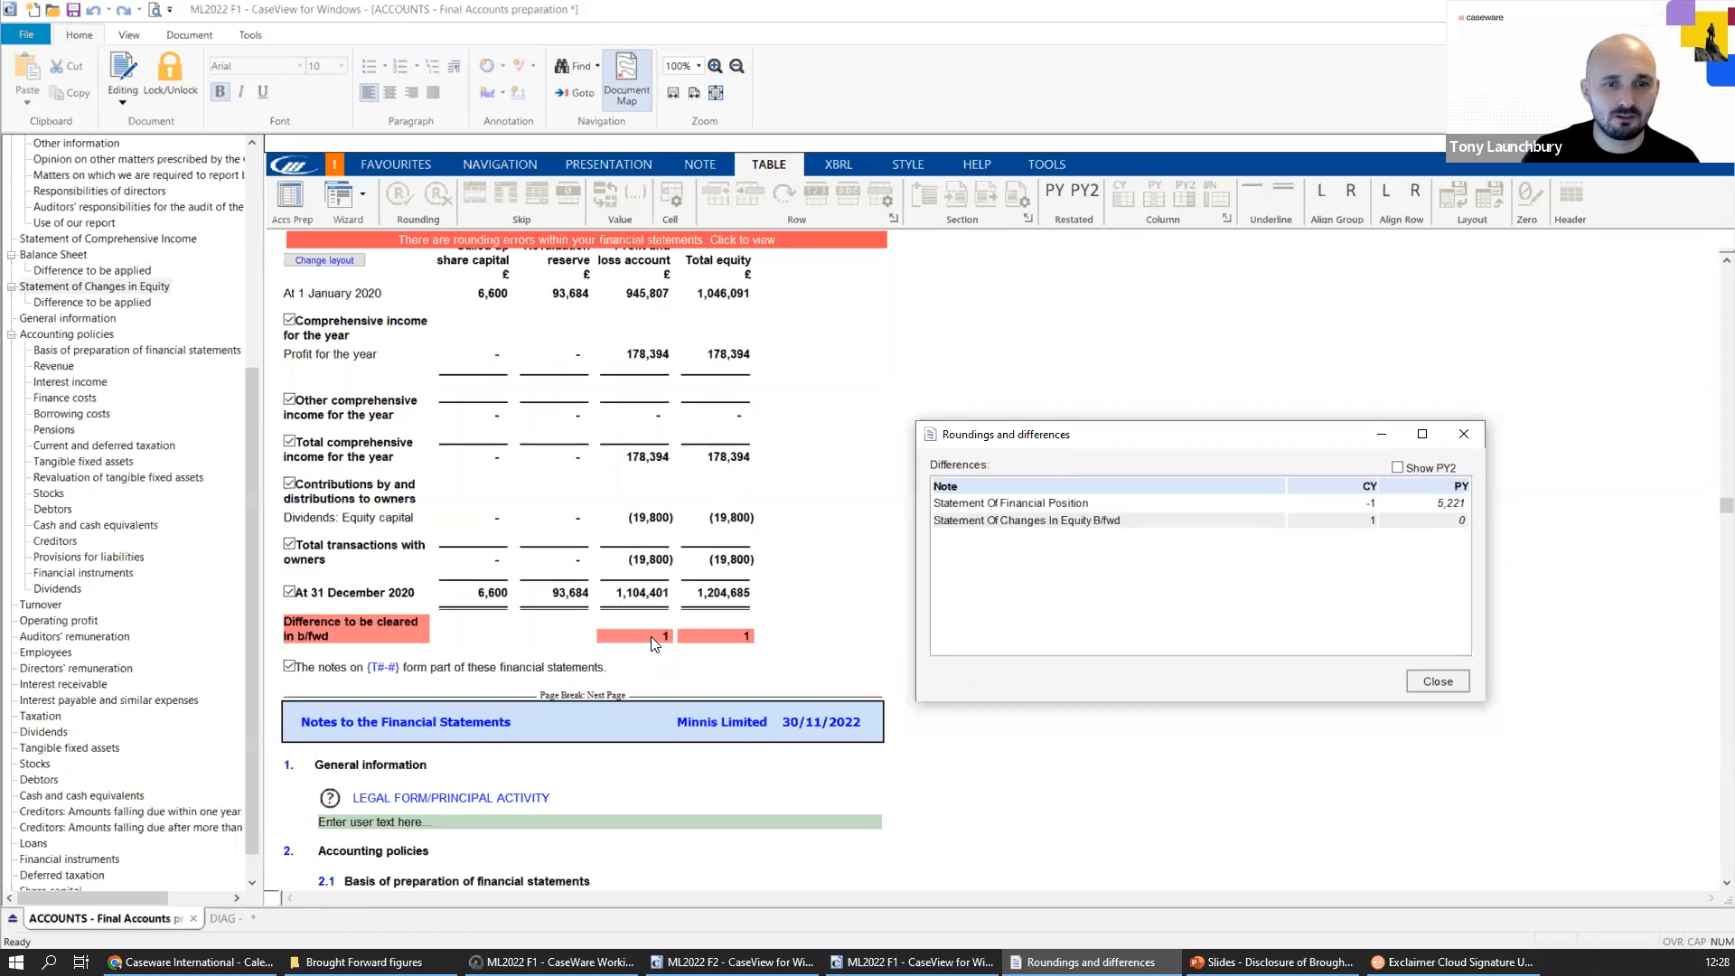
# Compare the prior-year closing profit and loss account balance with the current-year opening balance in the Statement of Changes in Equity.
pyautogui.click(668, 597)
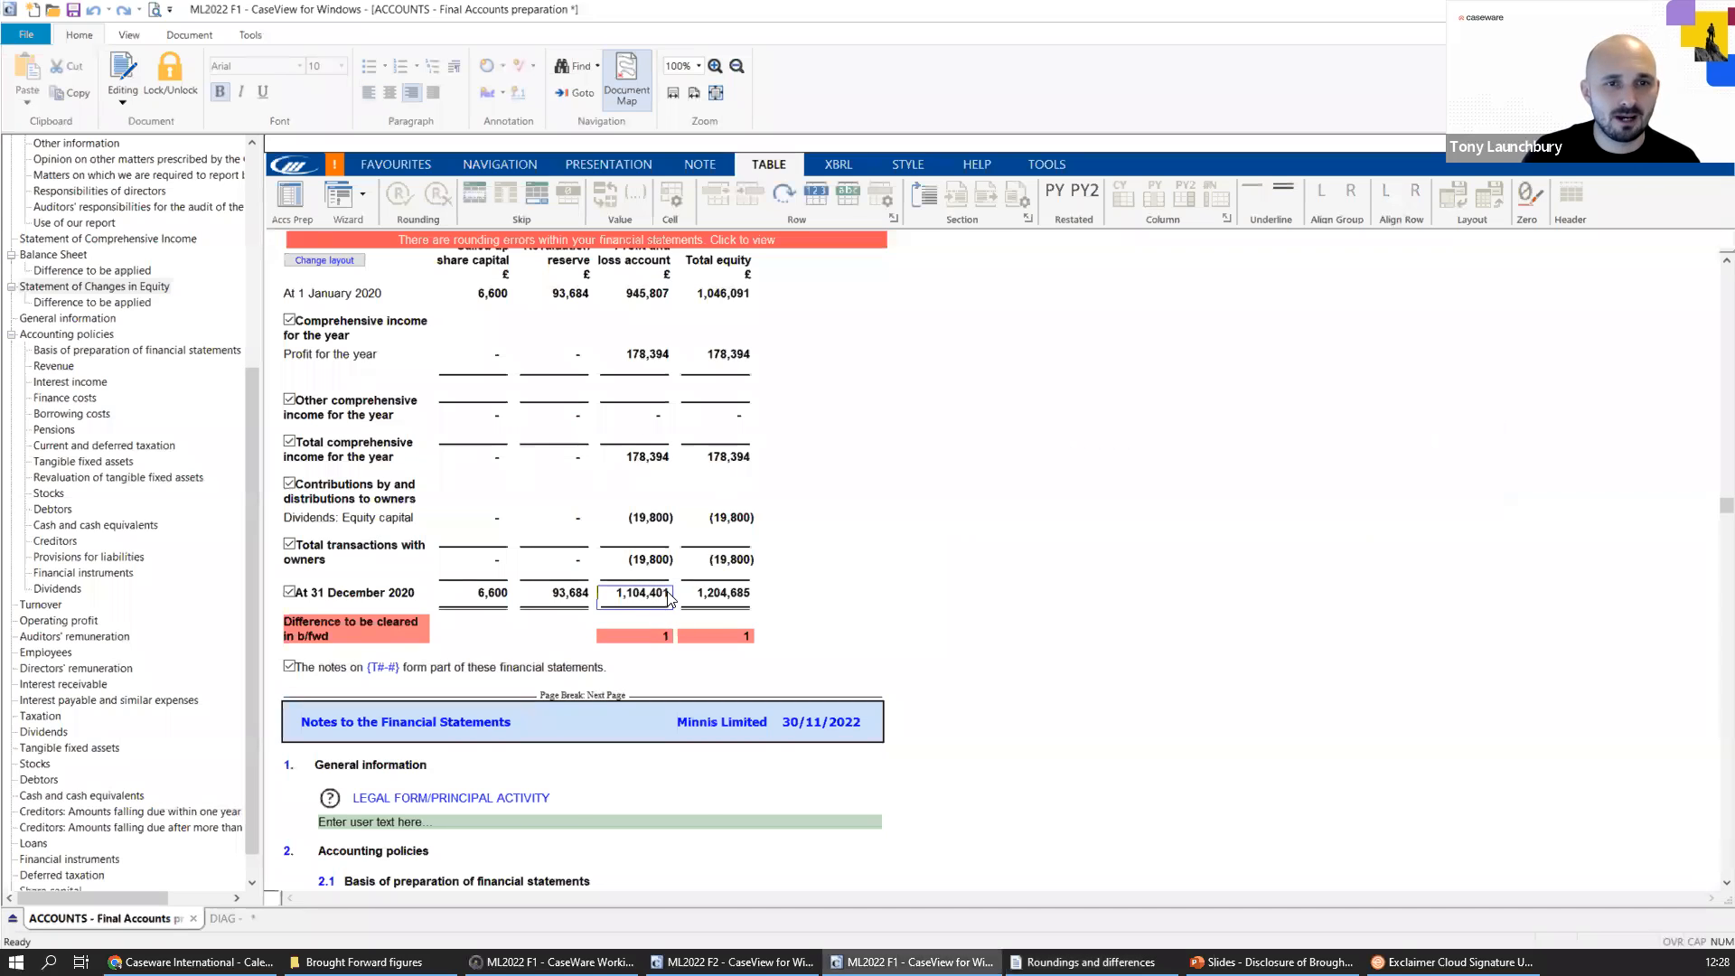
pyautogui.scroll(12, 667, 597)
pyautogui.click(639, 370)
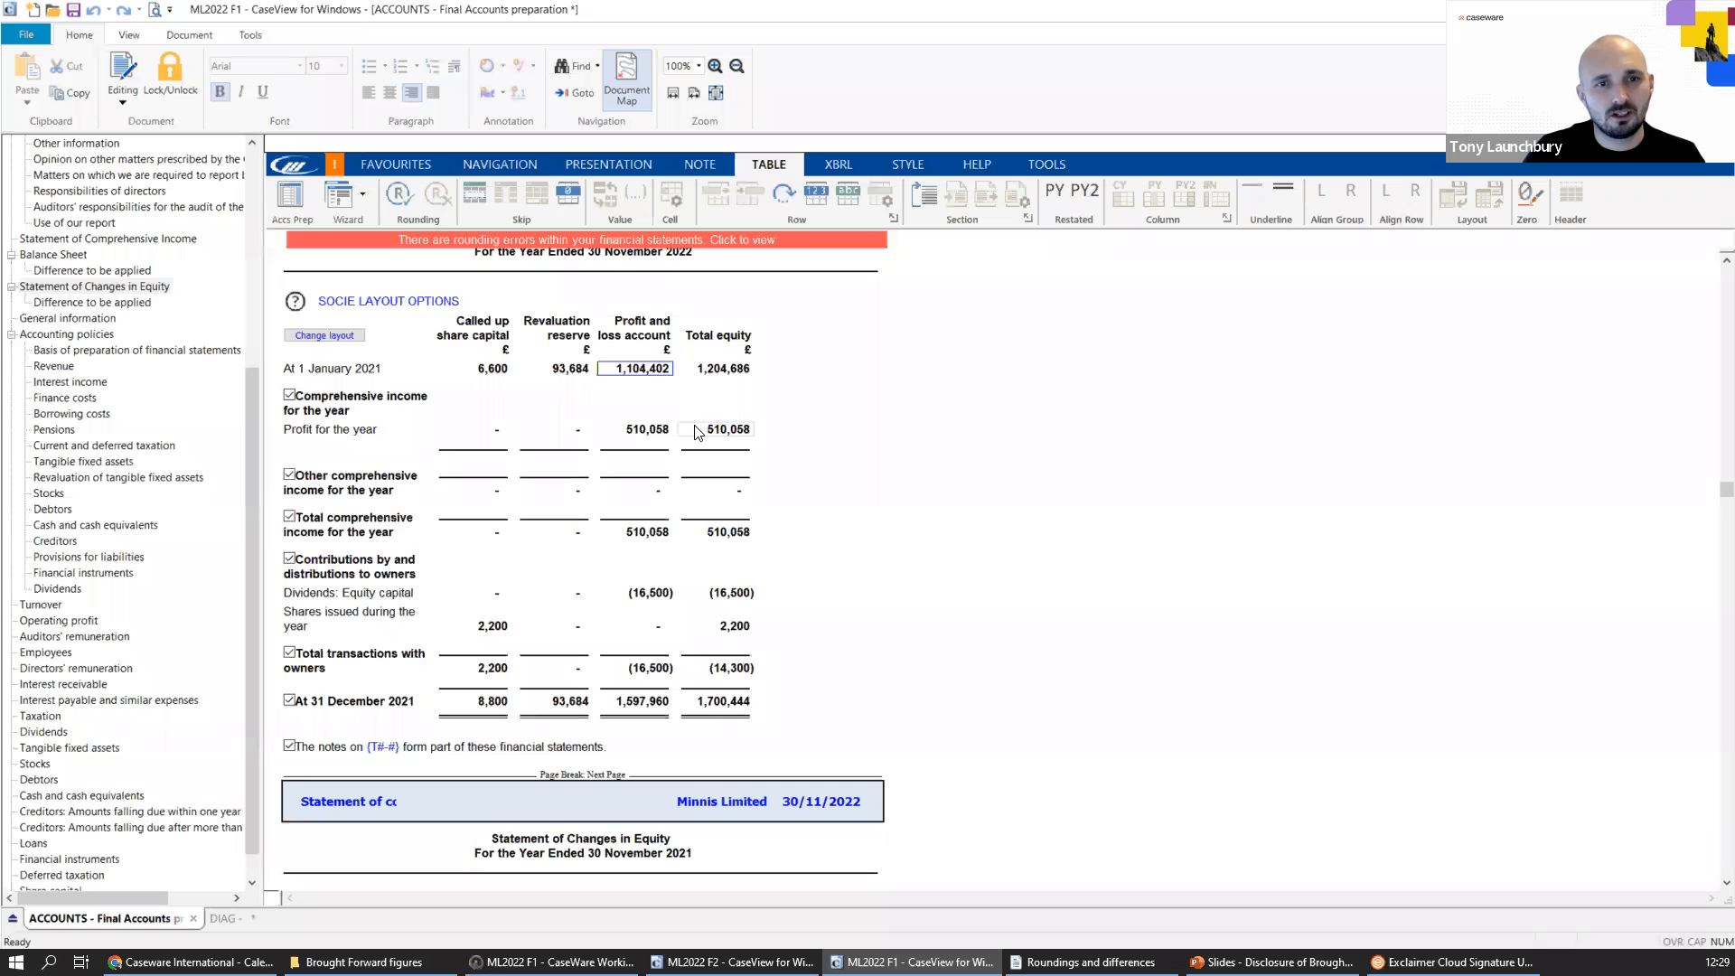
# In the Working Papers trial balance report settings, set automatic CaseView rounding to Ones for both the current year and prior years.
pyautogui.click(552, 961)
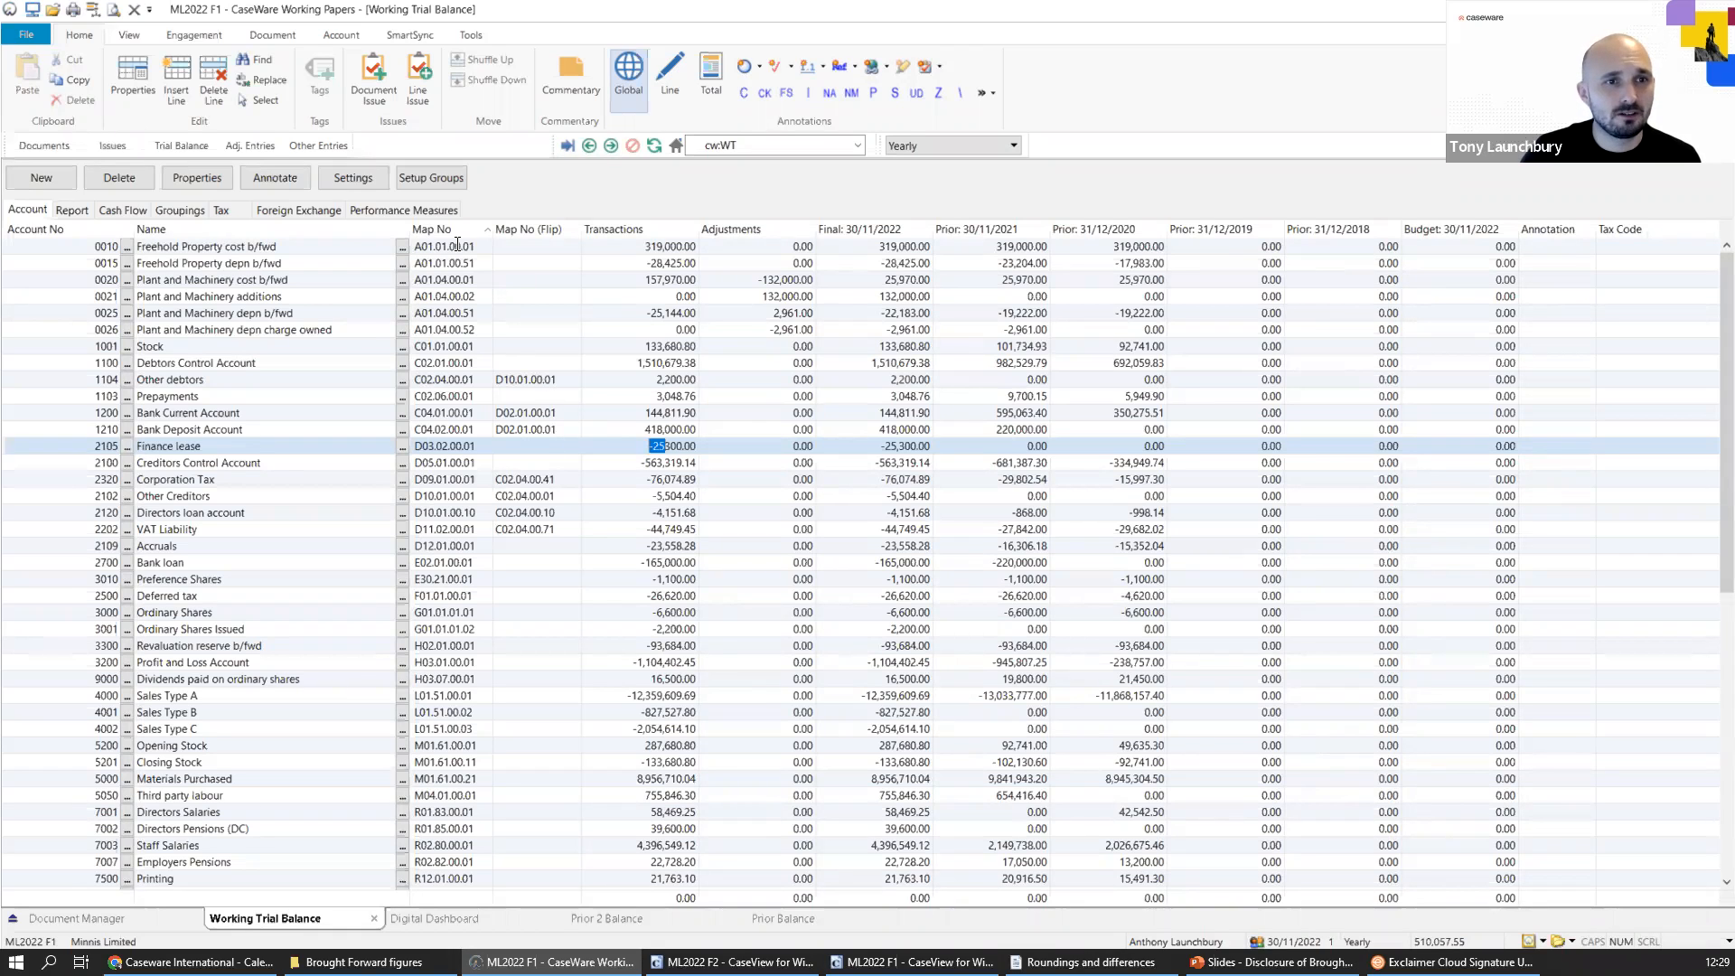
pyautogui.click(352, 177)
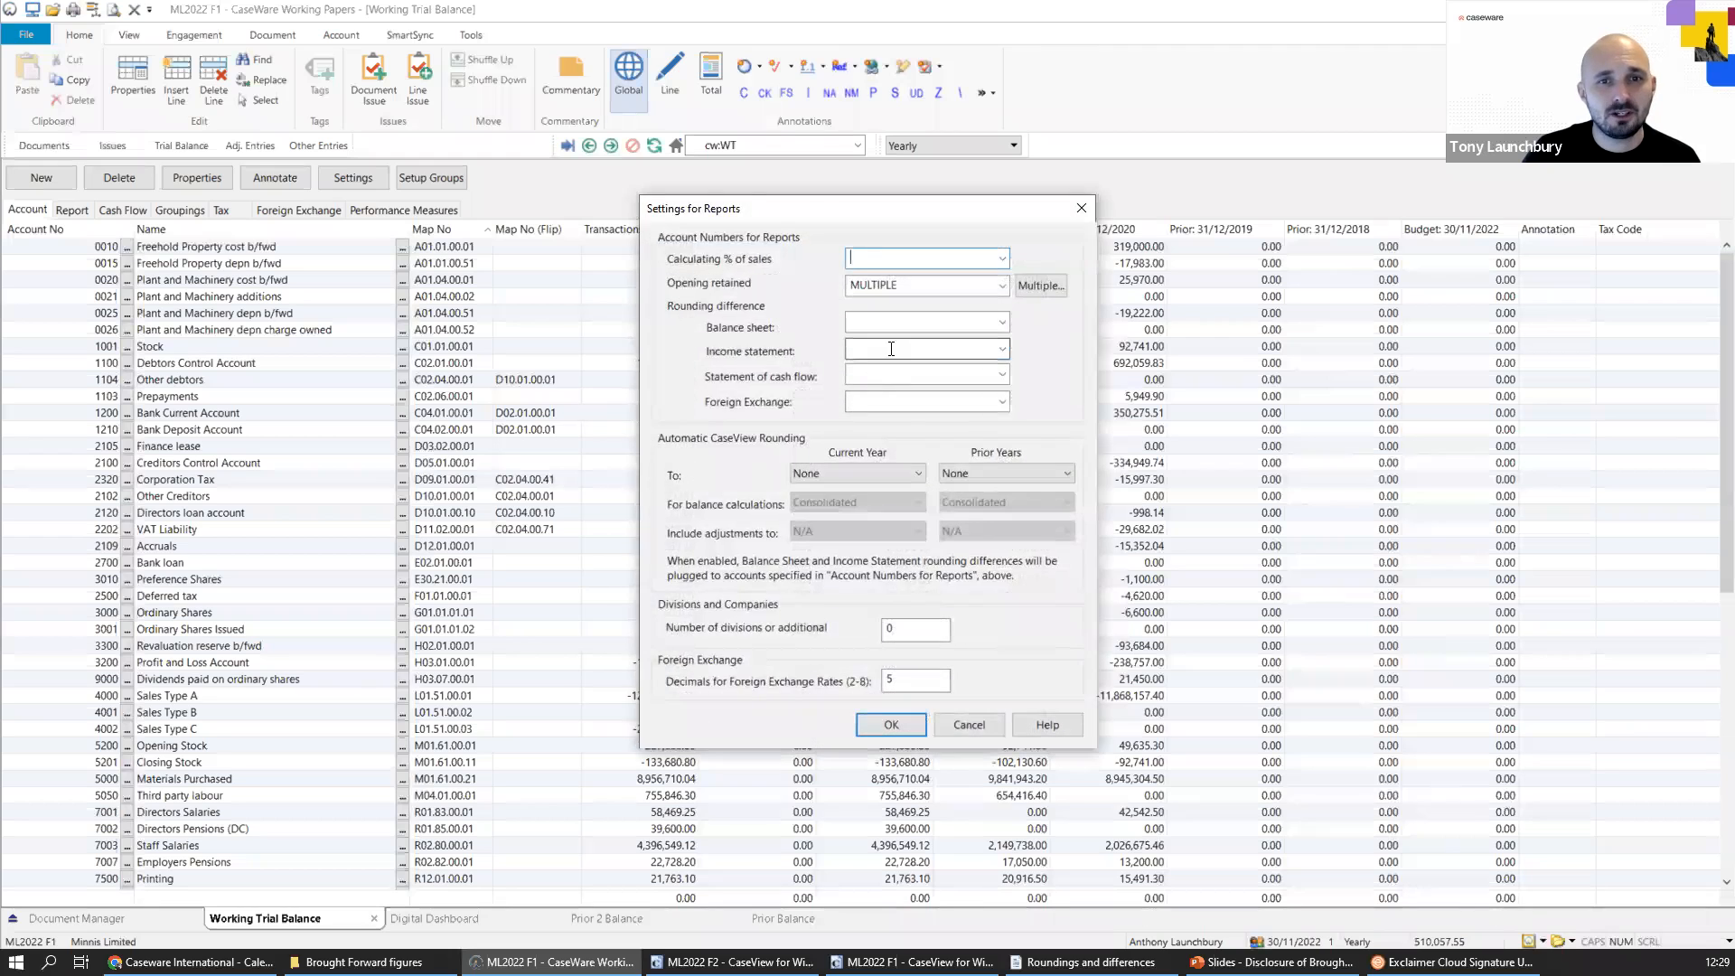
pyautogui.click(1002, 325)
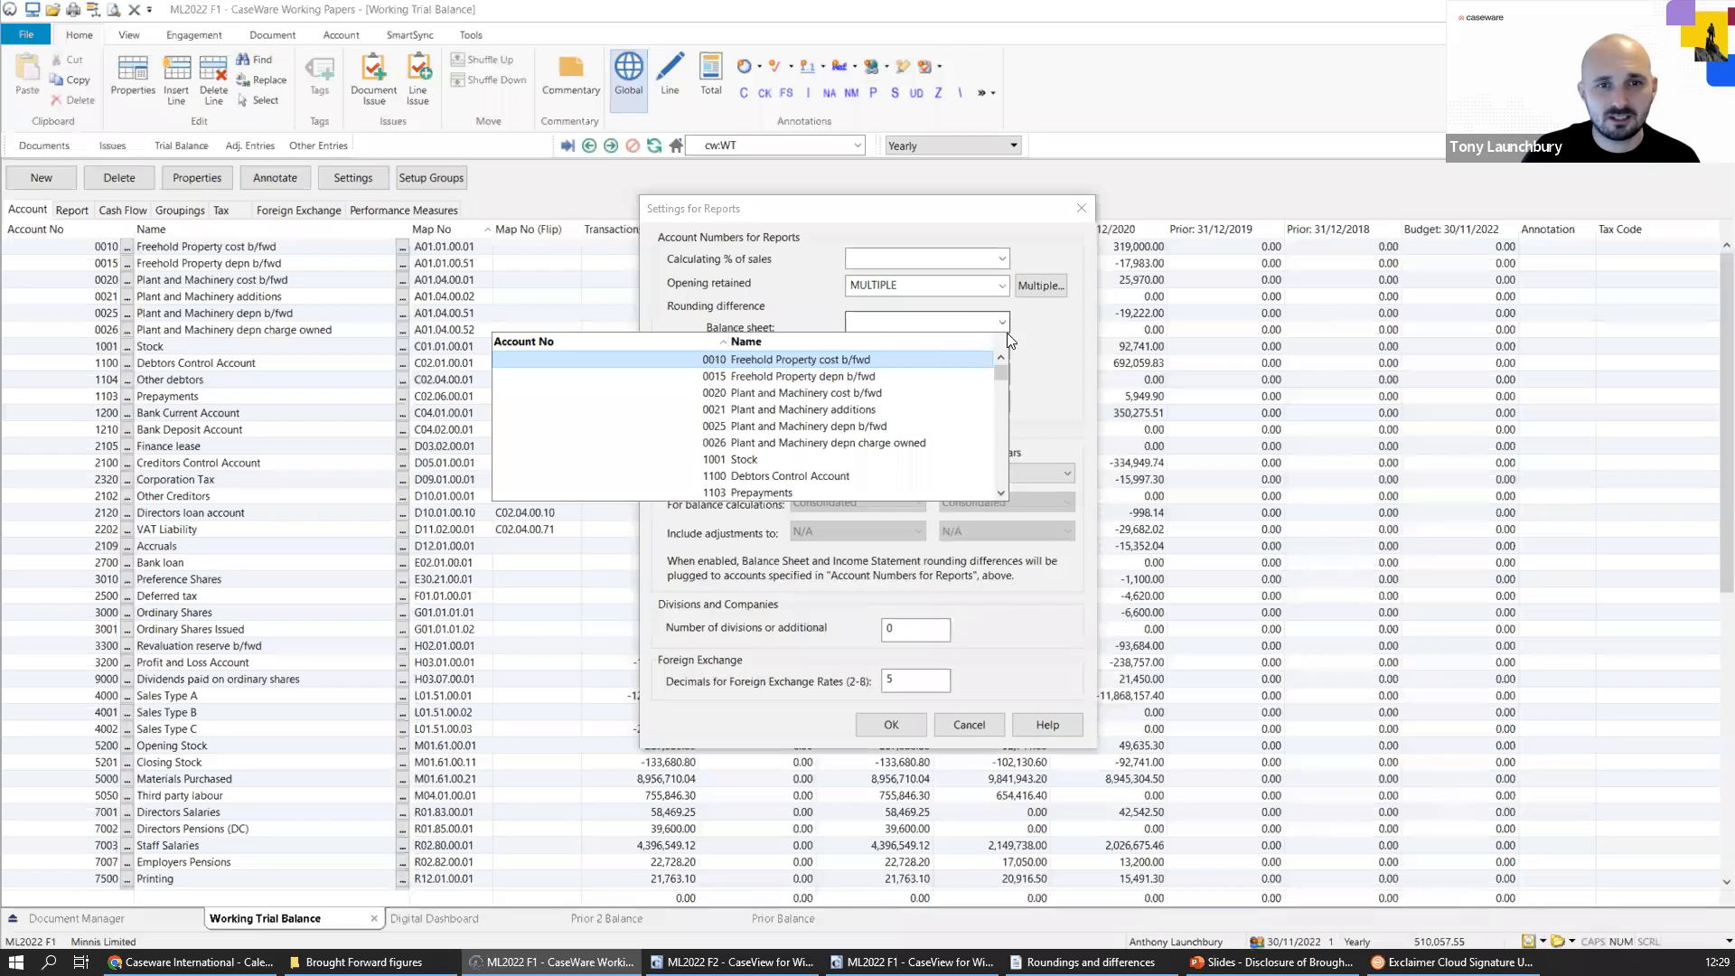
pyautogui.click(1055, 349)
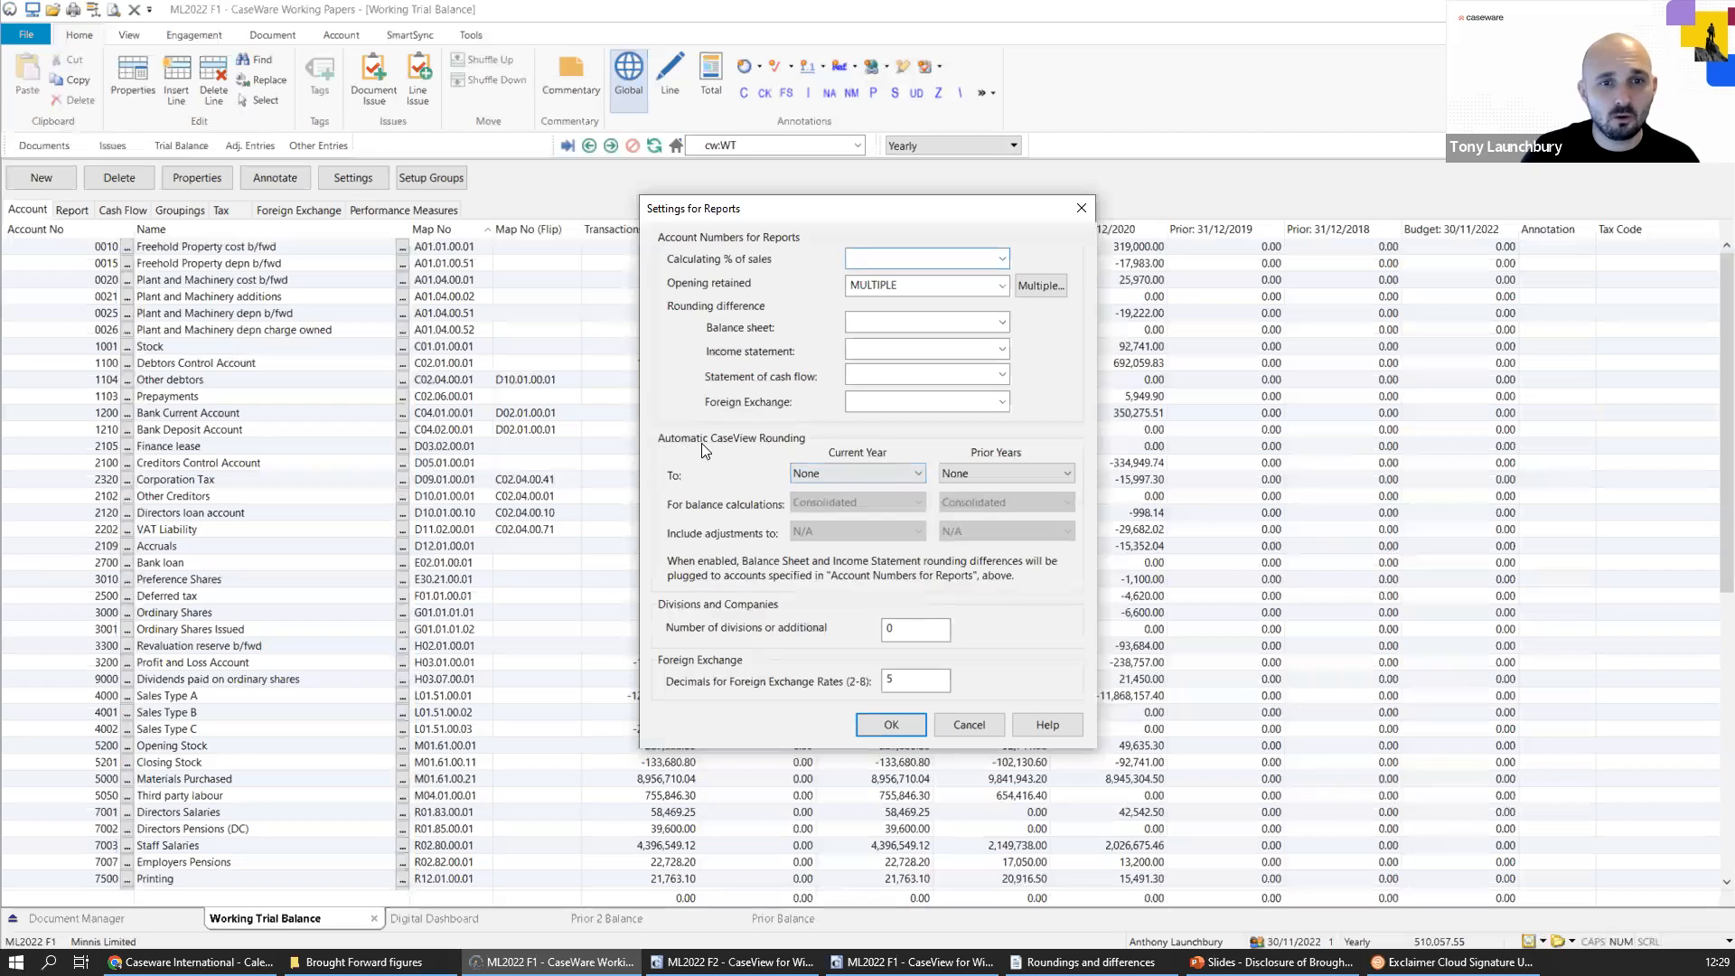
pyautogui.click(812, 472)
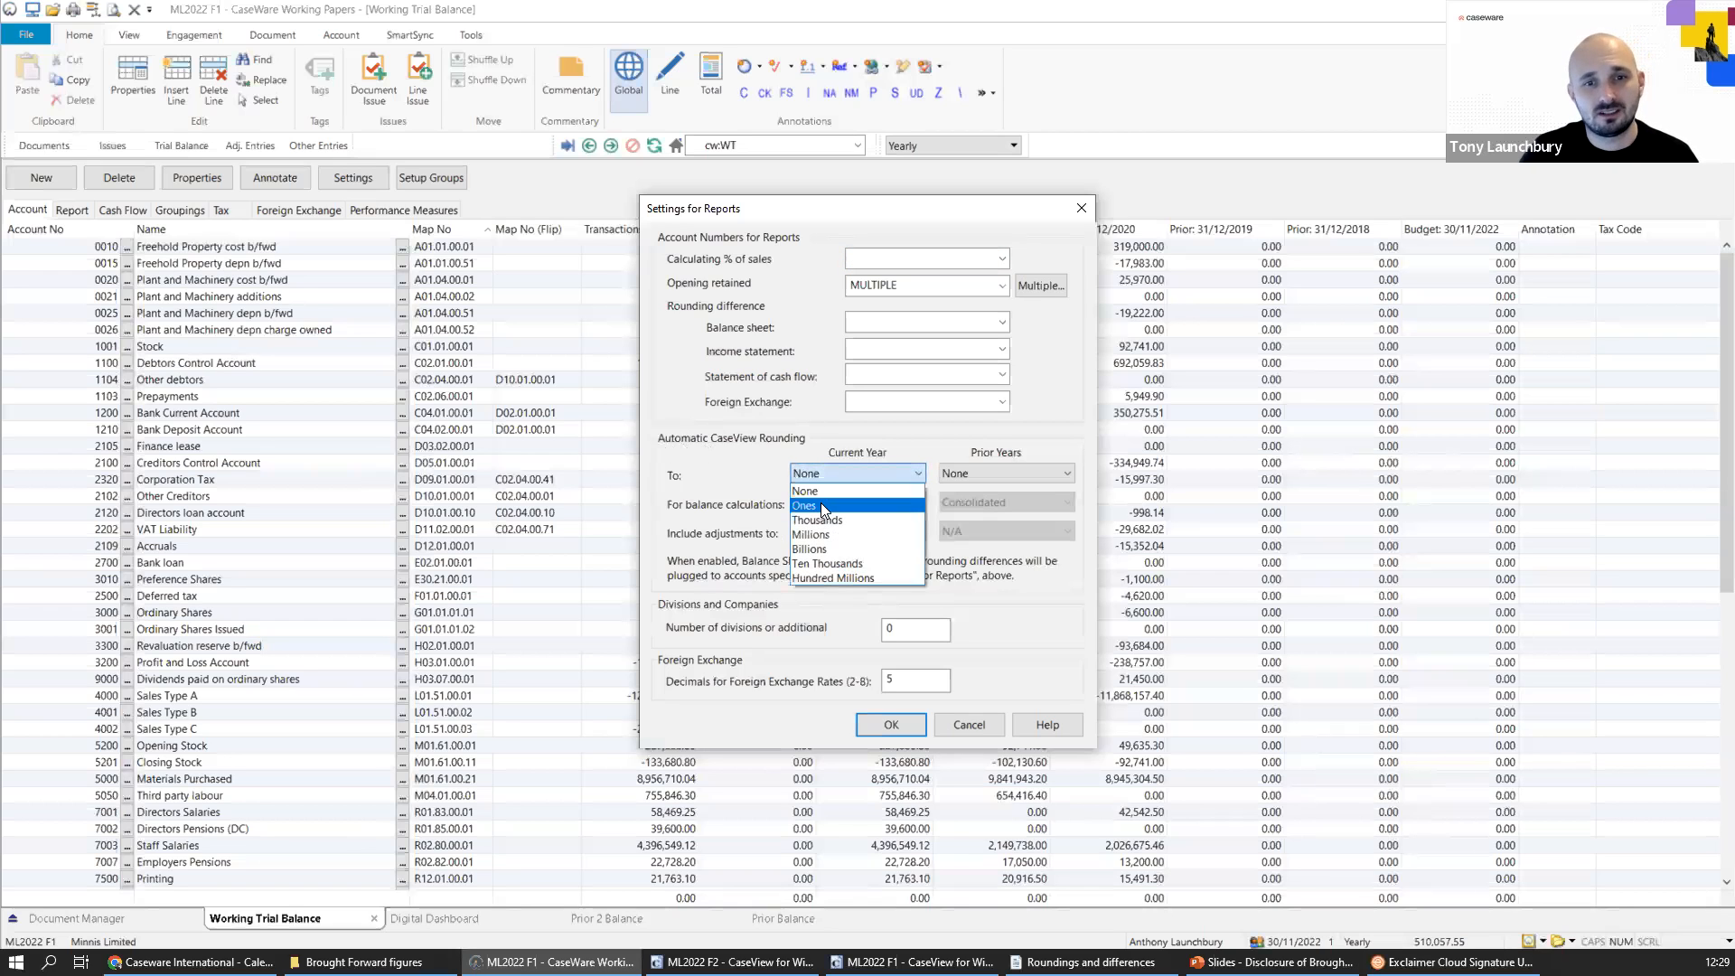
pyautogui.click(820, 503)
pyautogui.click(948, 472)
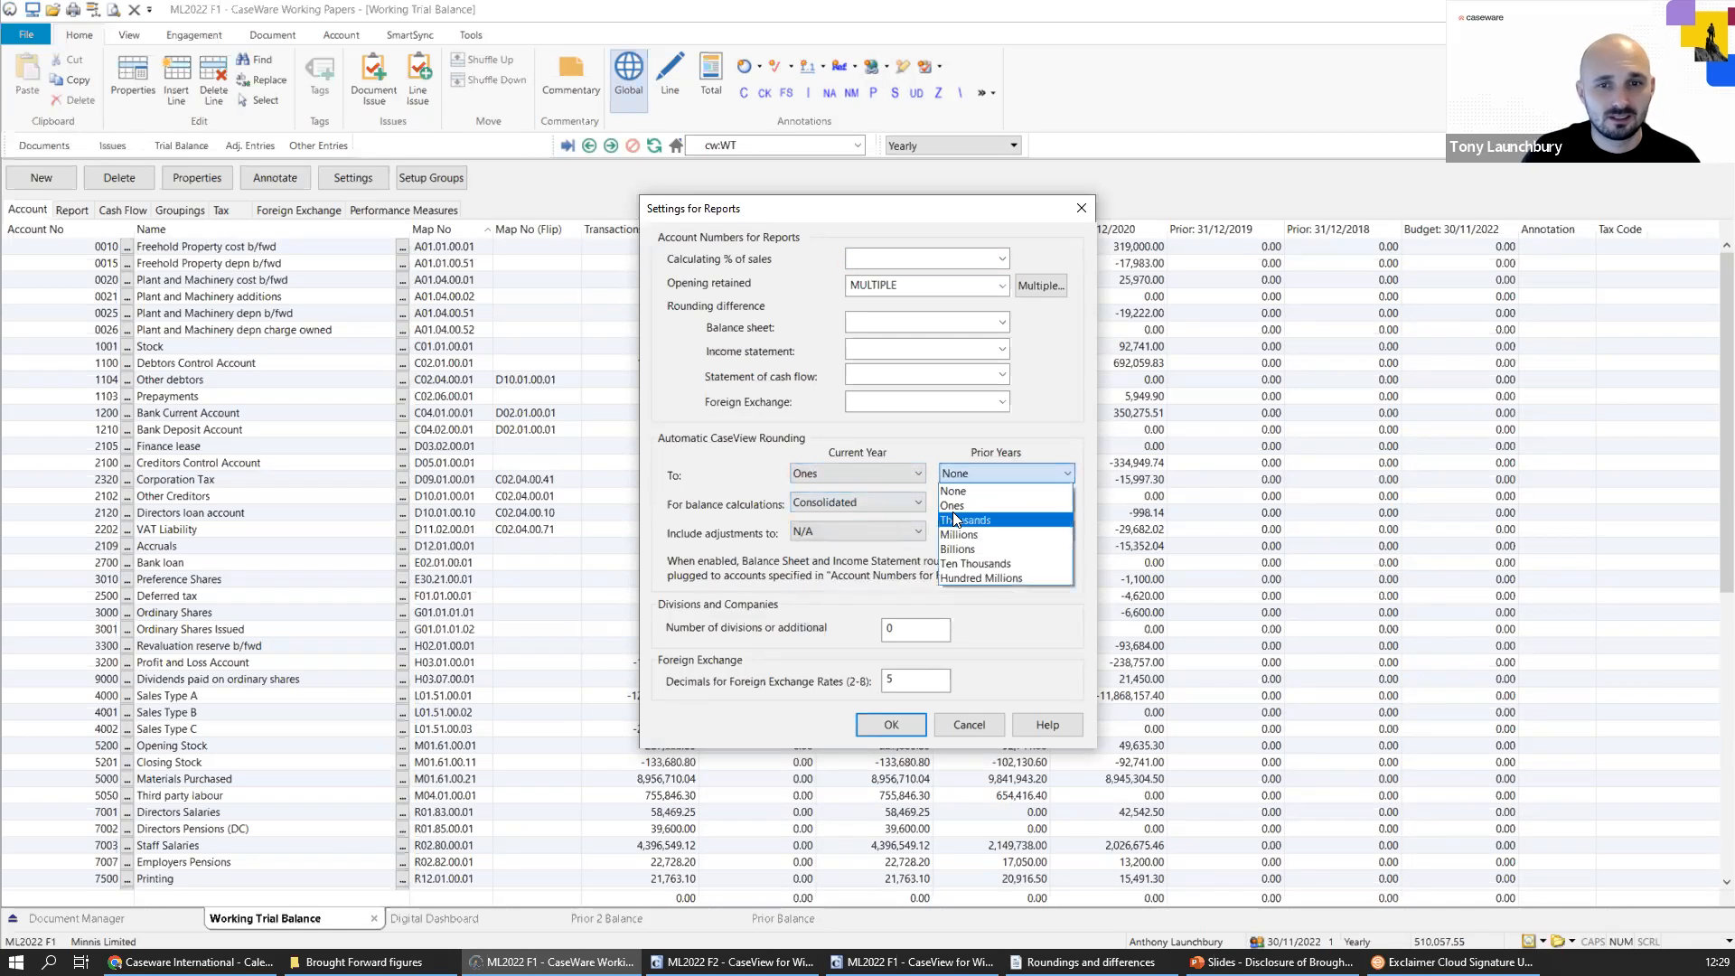
pyautogui.click(953, 502)
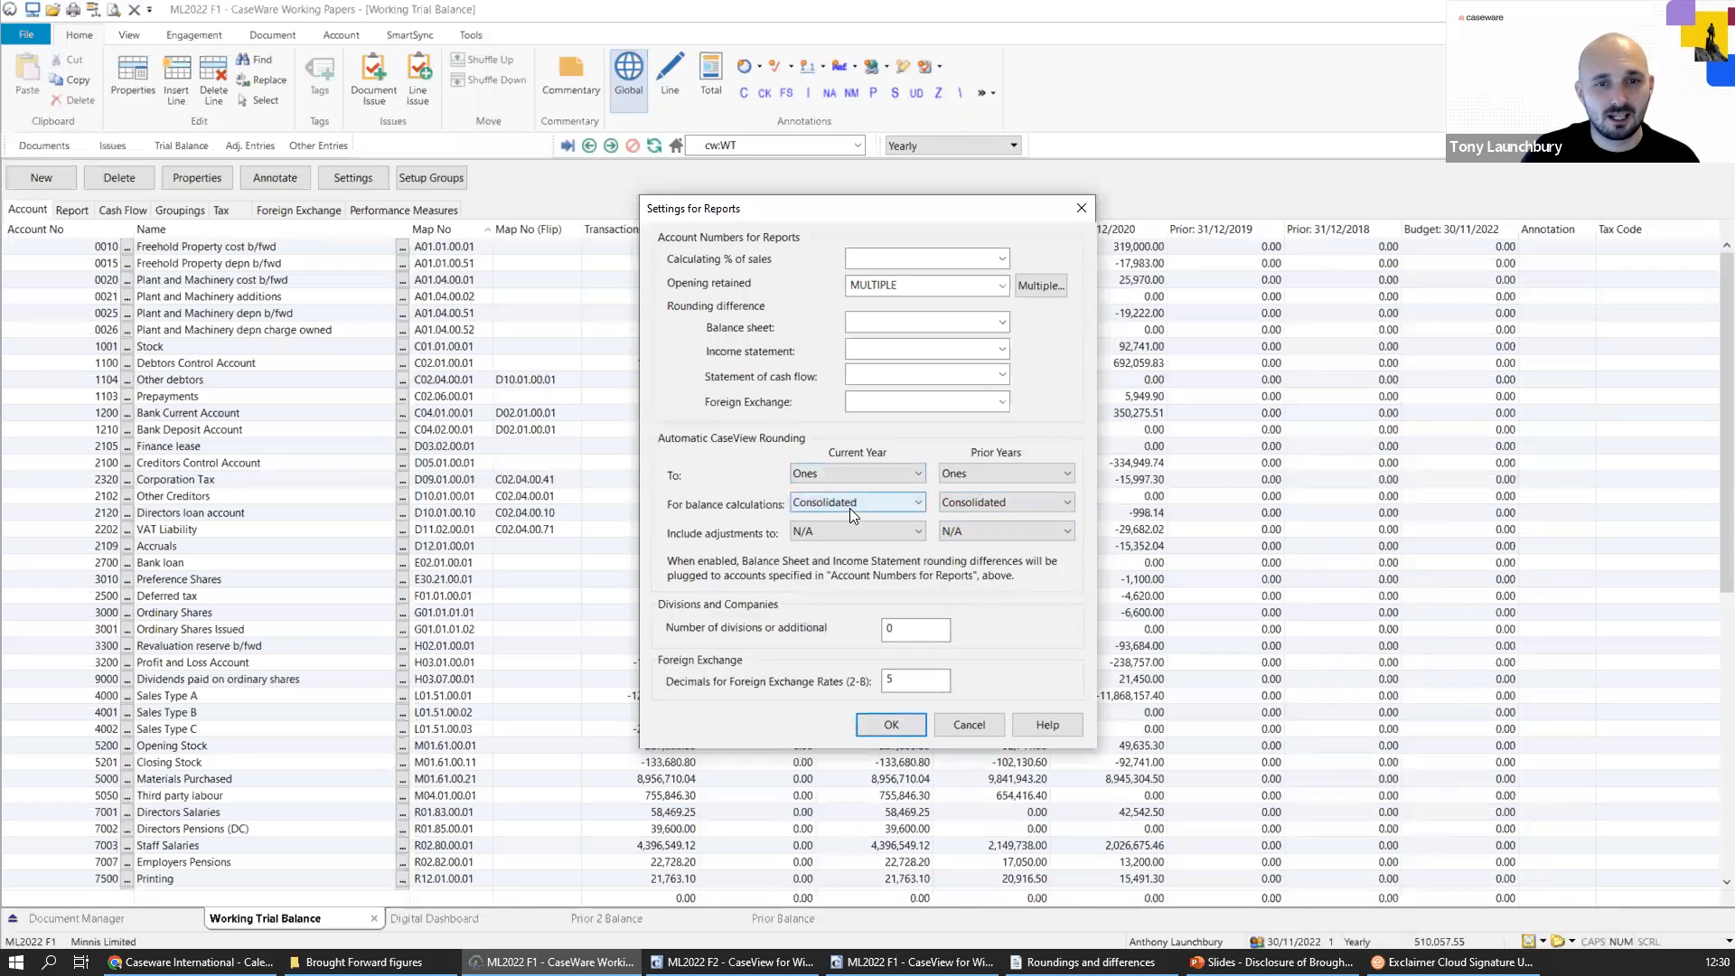
pyautogui.click(901, 723)
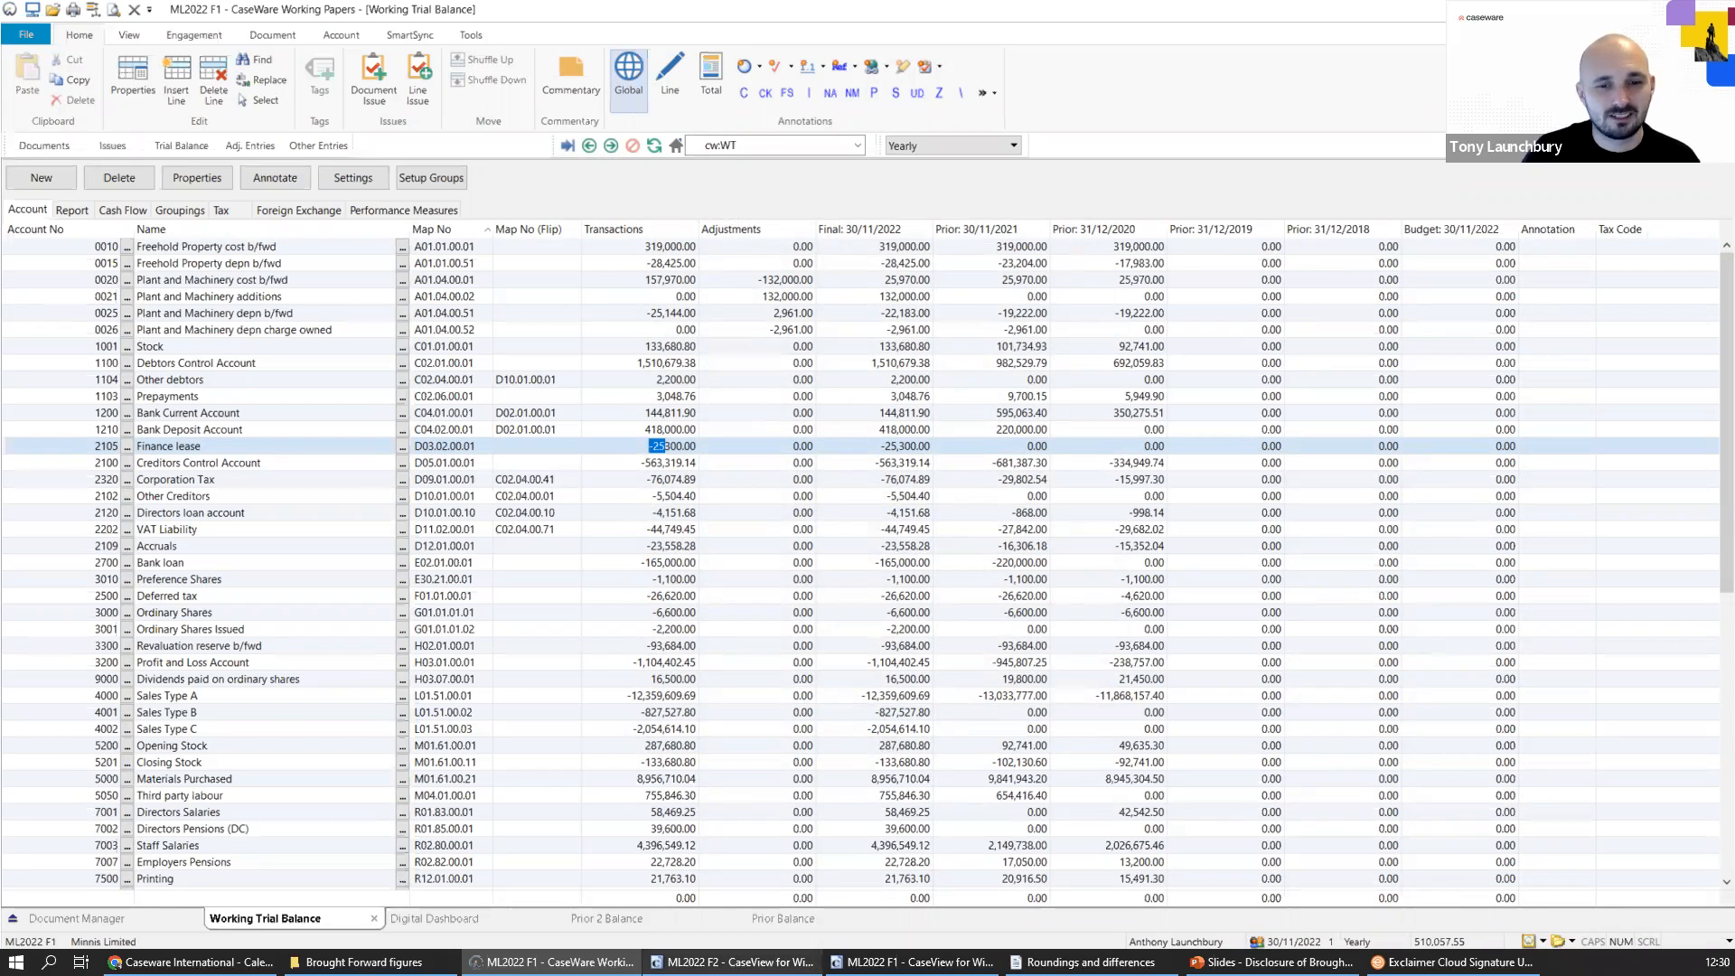
# Switch back to the ML2022 F1 CaseView accounts and check the prior-year Statement of Changes in Equity for the brought-forward difference.
pyautogui.moveTo(727, 962)
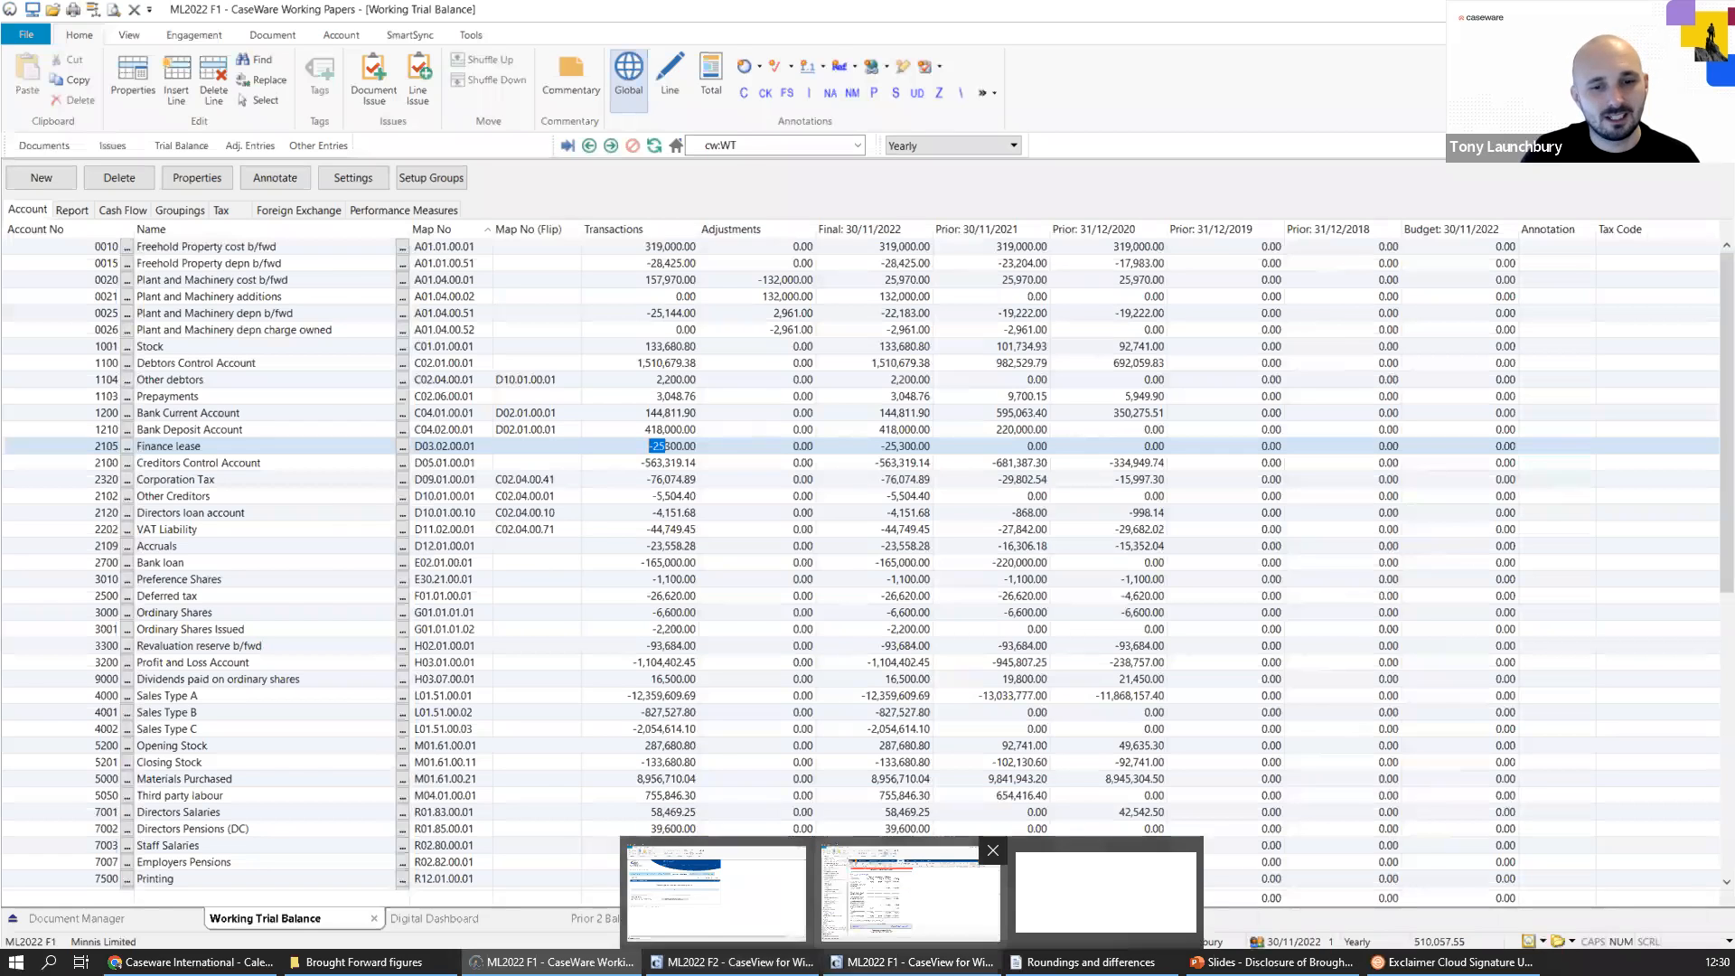
pyautogui.click(911, 961)
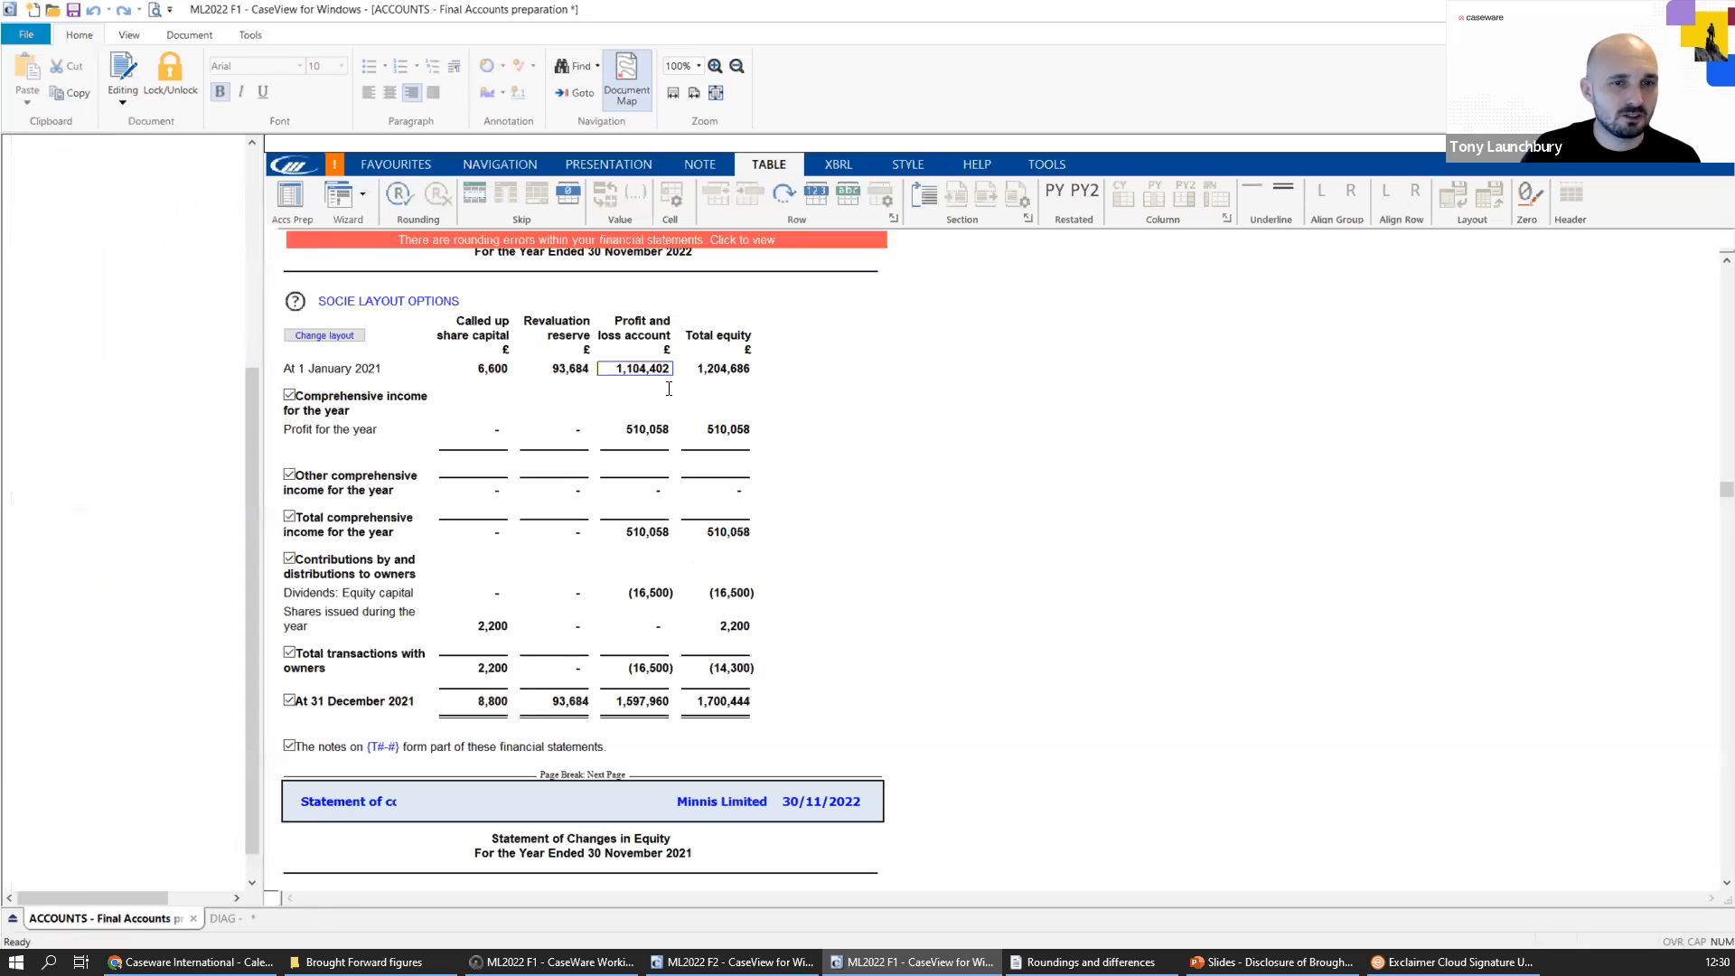
pyautogui.scroll(-5, 662, 438)
pyautogui.scroll(-5, 663, 442)
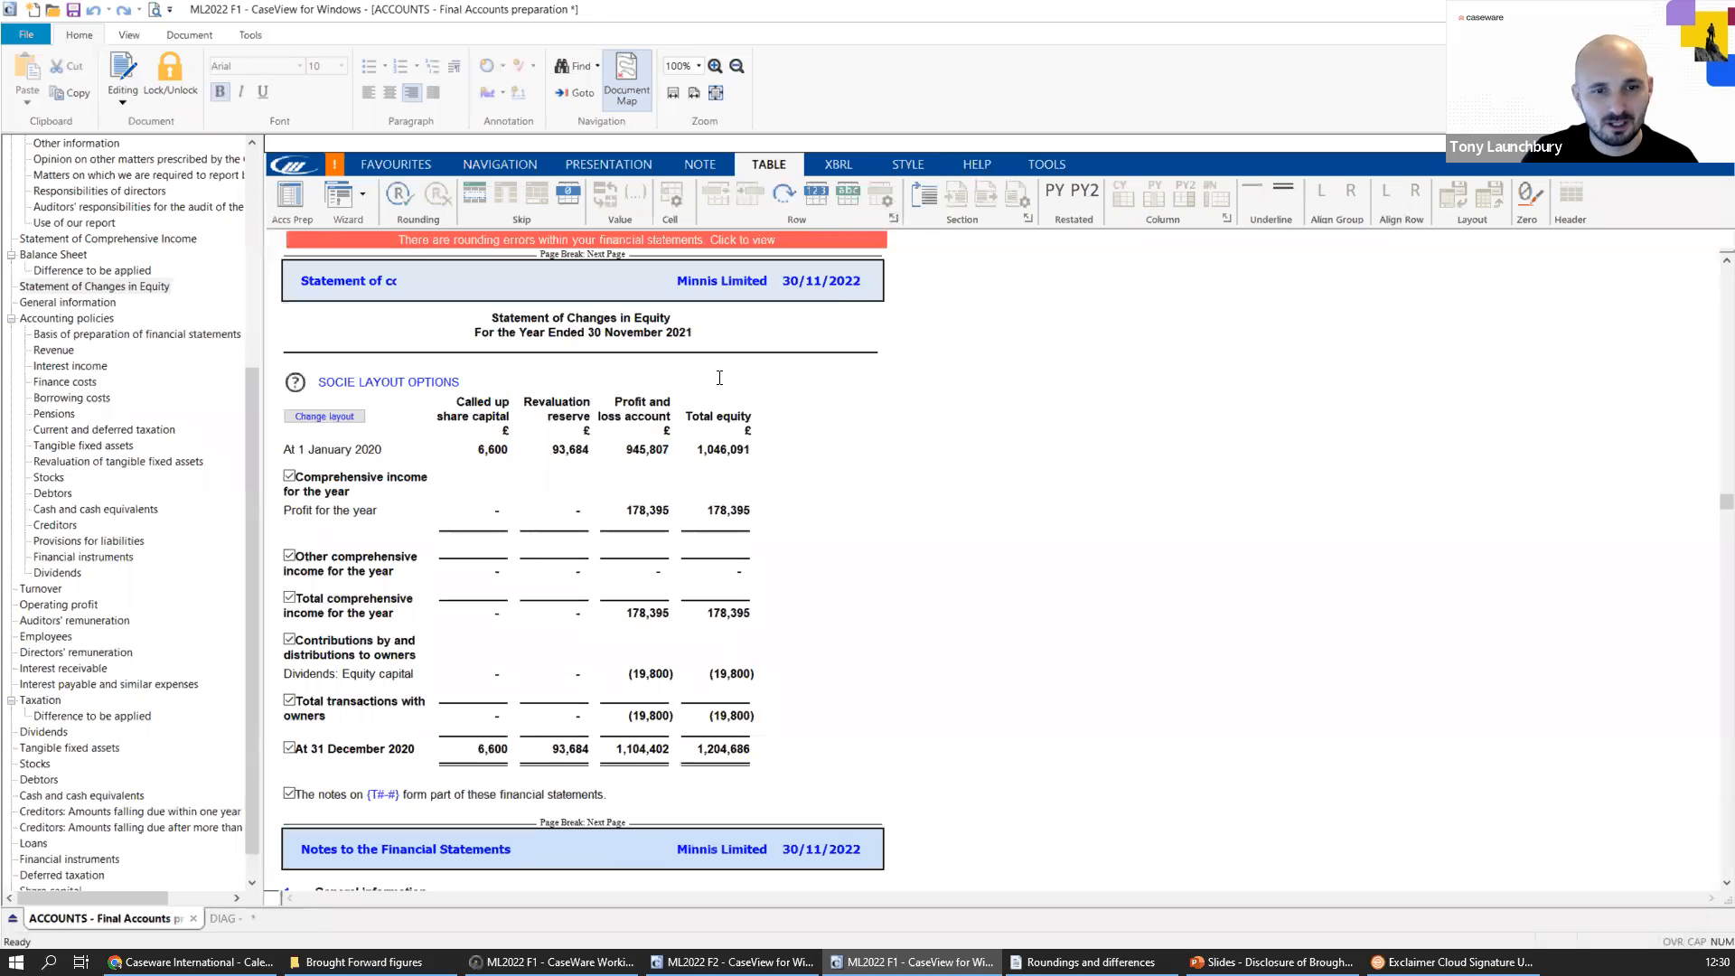
pyautogui.scroll(2, 617, 682)
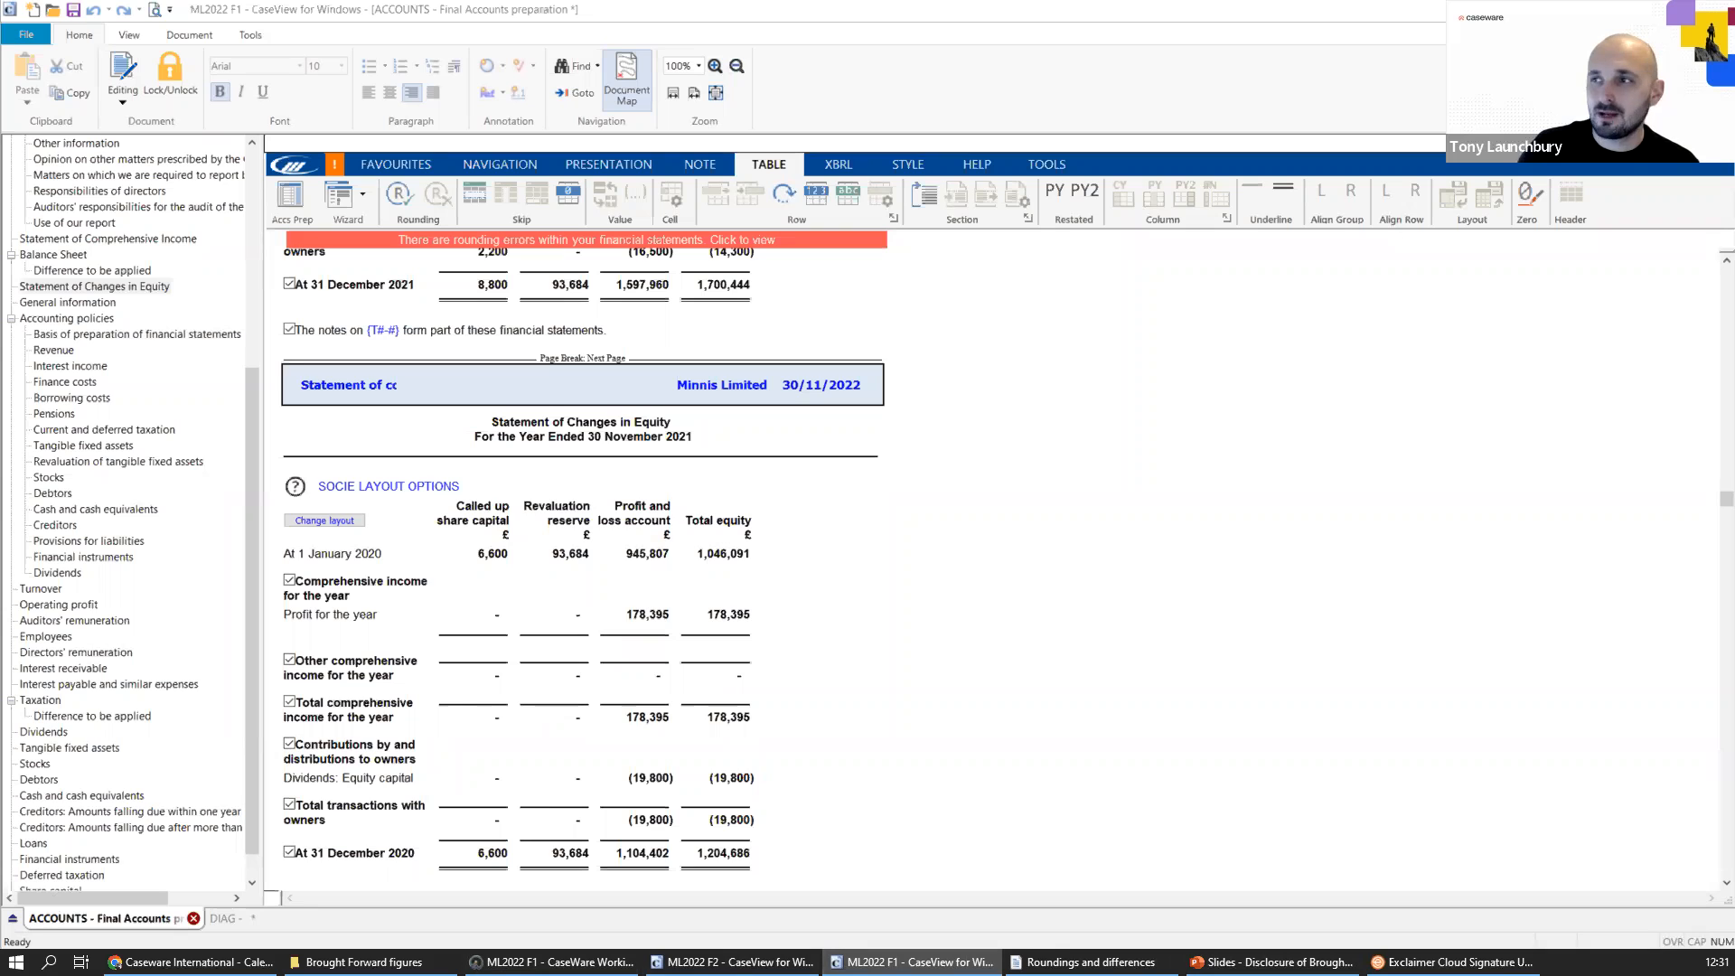
pyautogui.moveTo(726, 346); pyautogui.dragTo(739, 354)
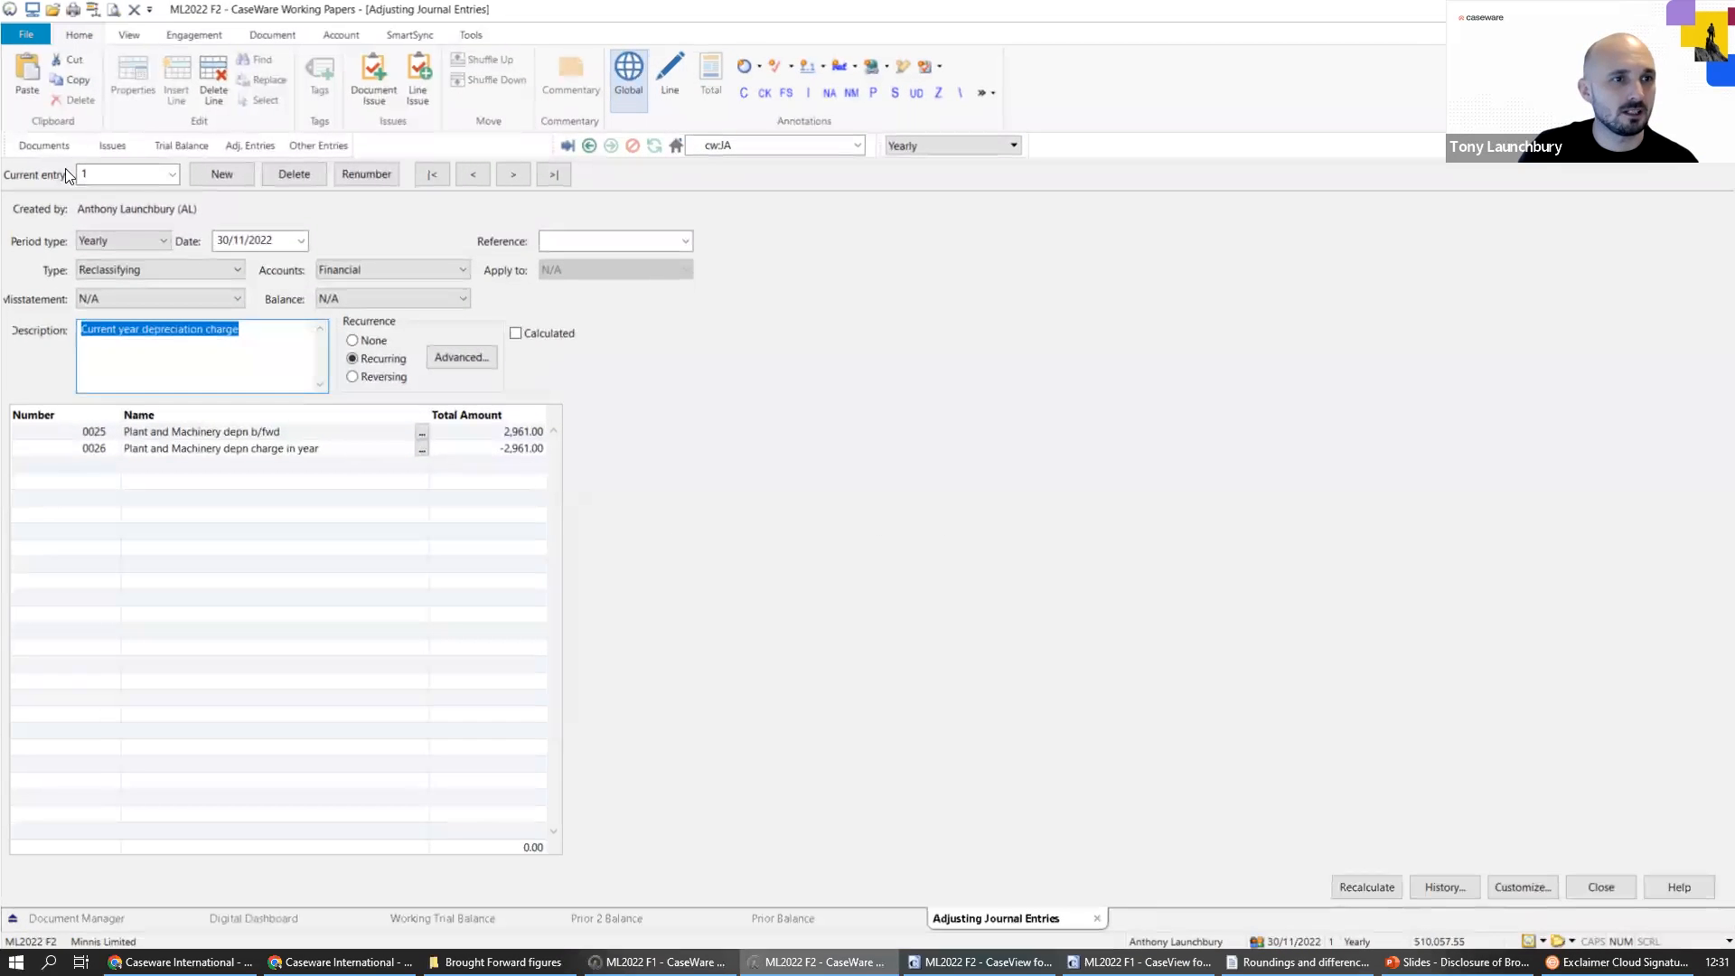
# Open the working trial balance and examine the Freehold Property depreciation b/fwd adjustment and the Deferred tax balances for 2020 and 2021.
pyautogui.click(181, 146)
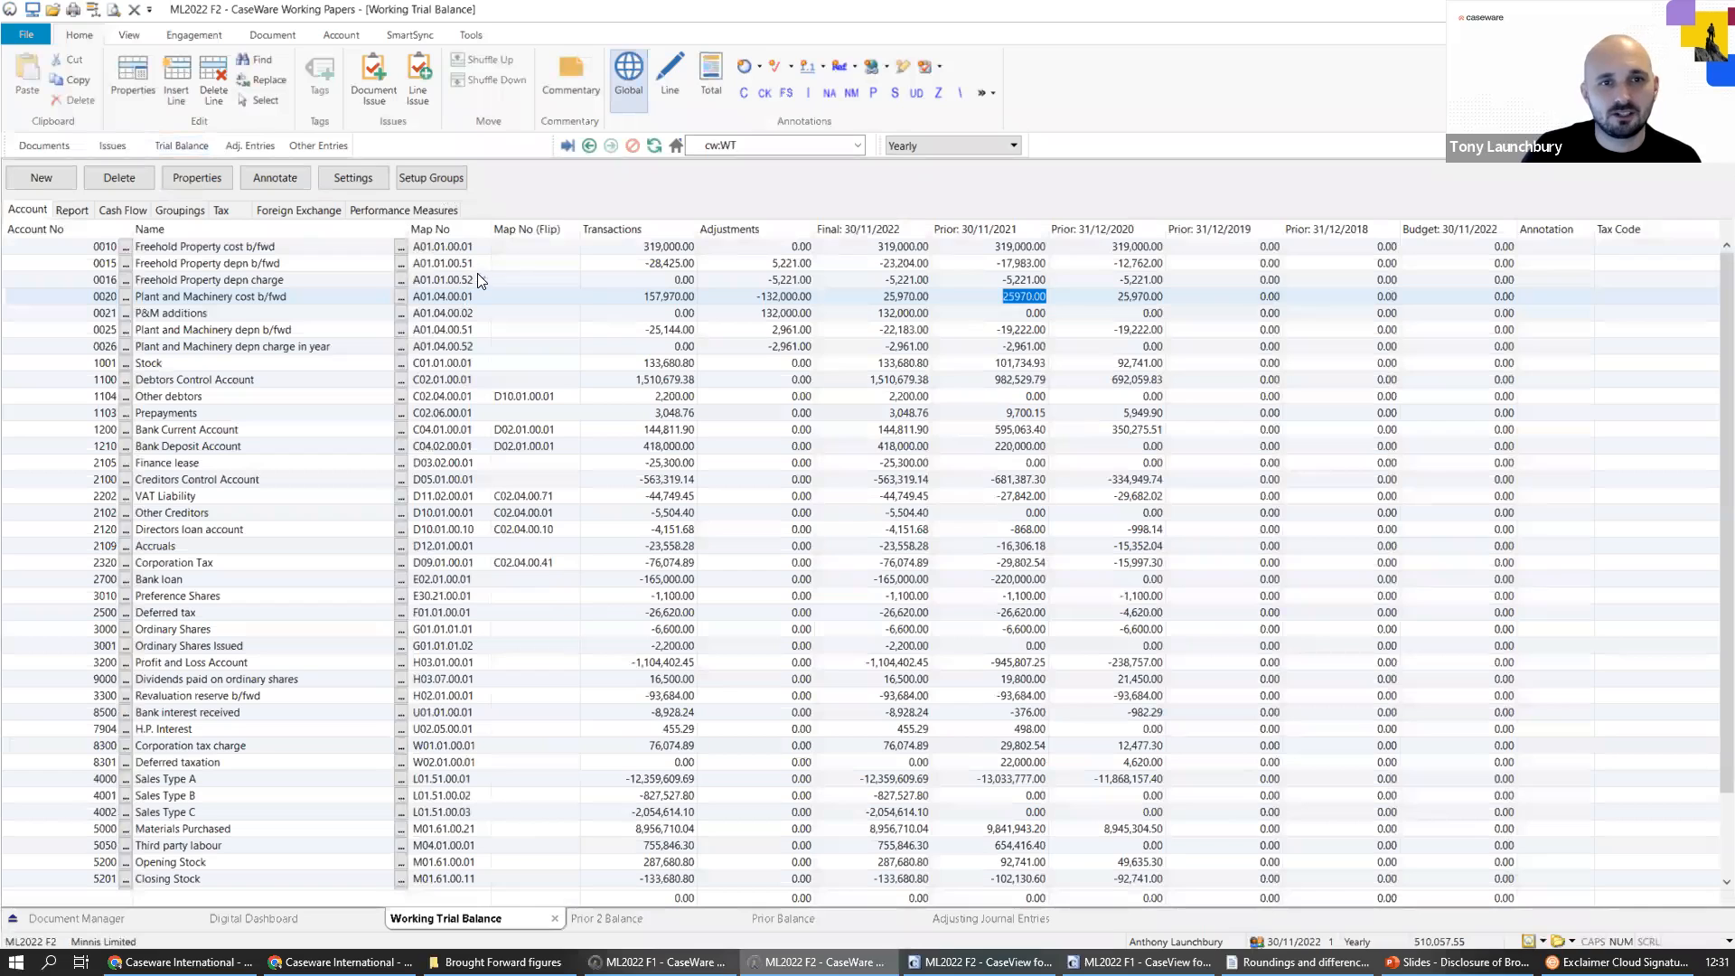
pyautogui.click(770, 263)
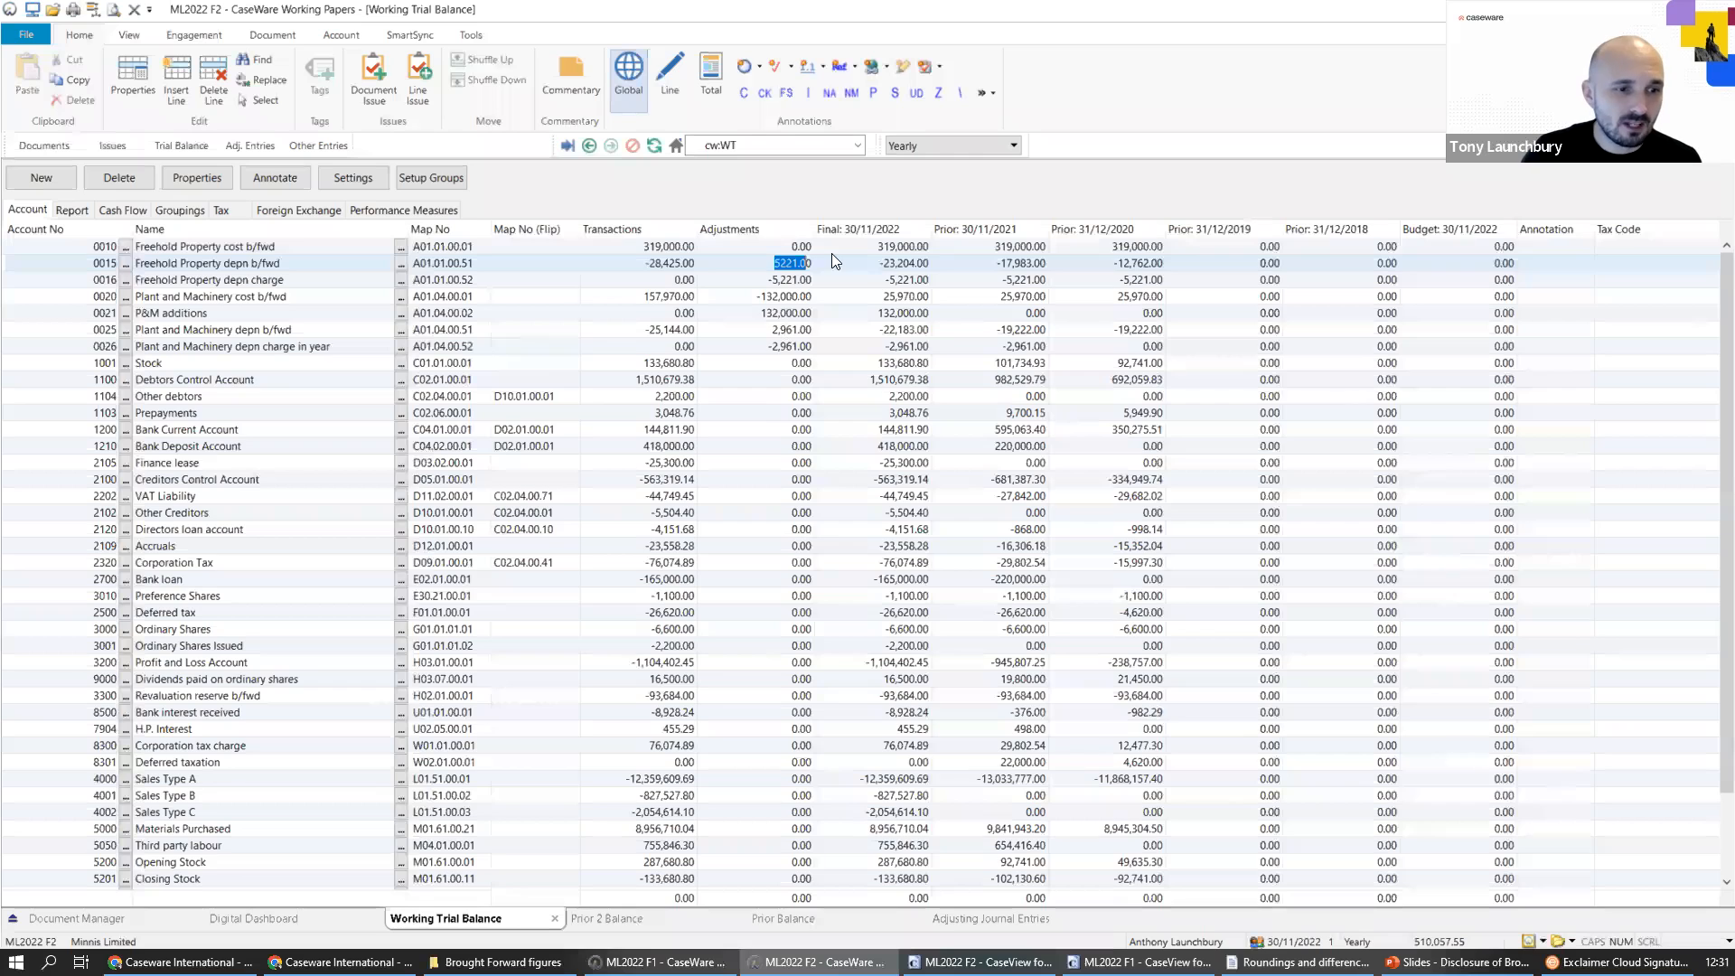
pyautogui.scroll(-5, 659, 488)
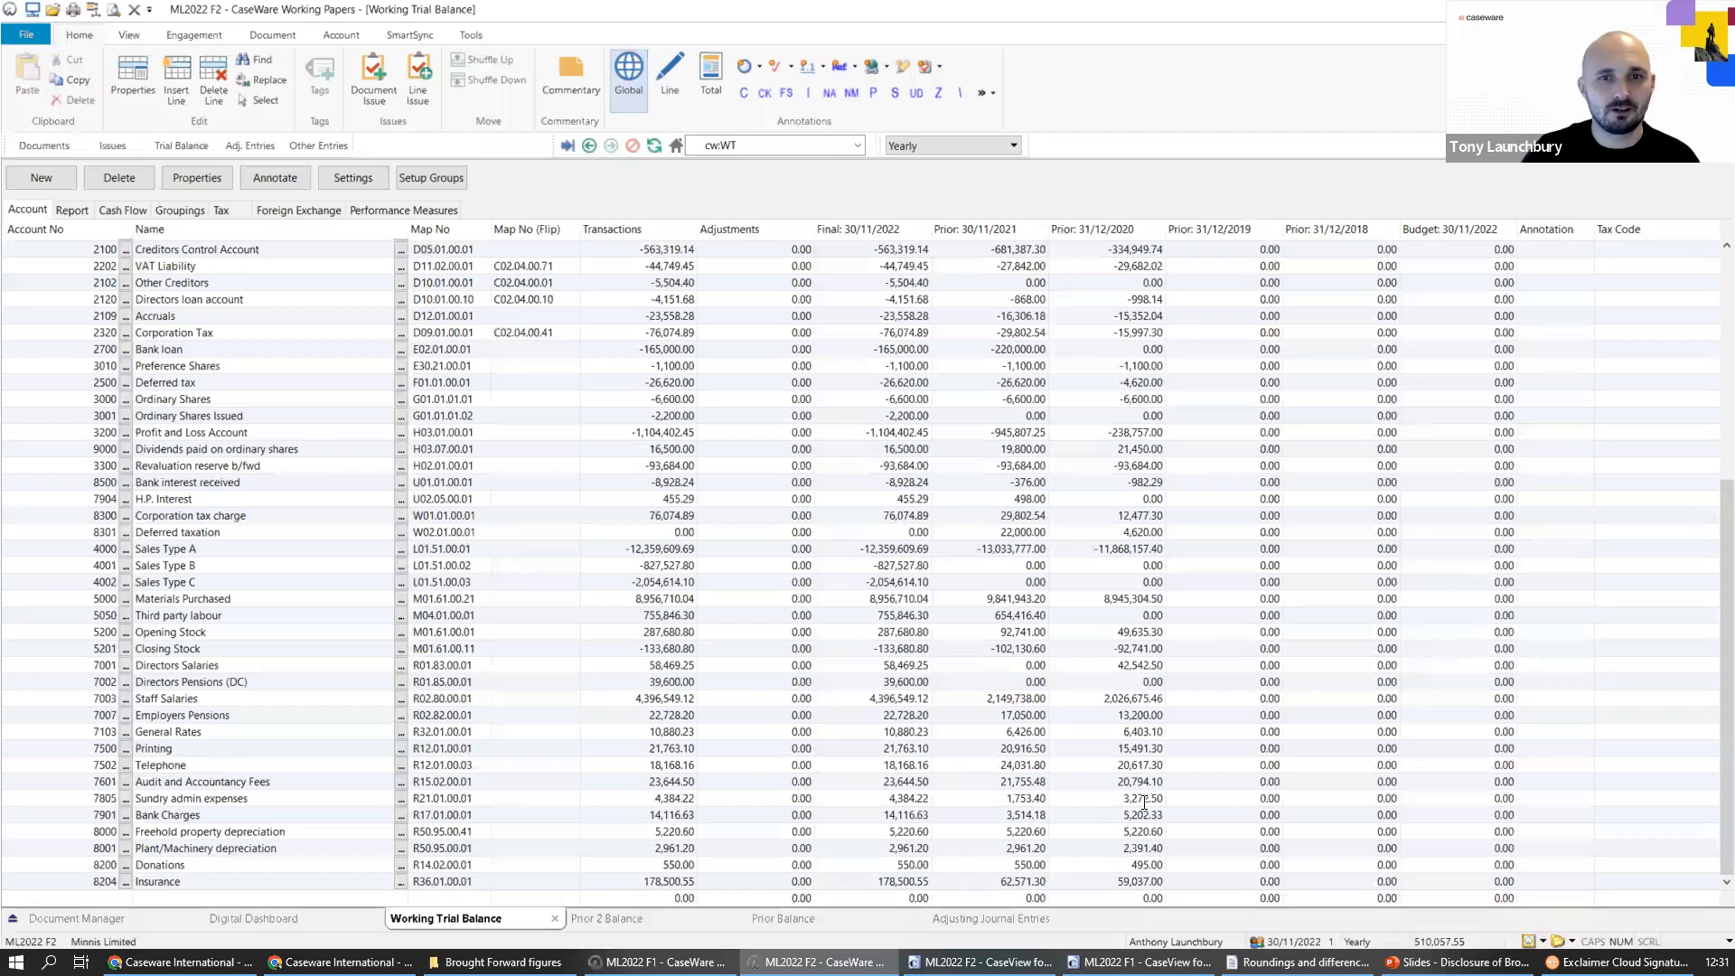
pyautogui.doubleClick(1145, 382)
pyautogui.doubleClick(1039, 382)
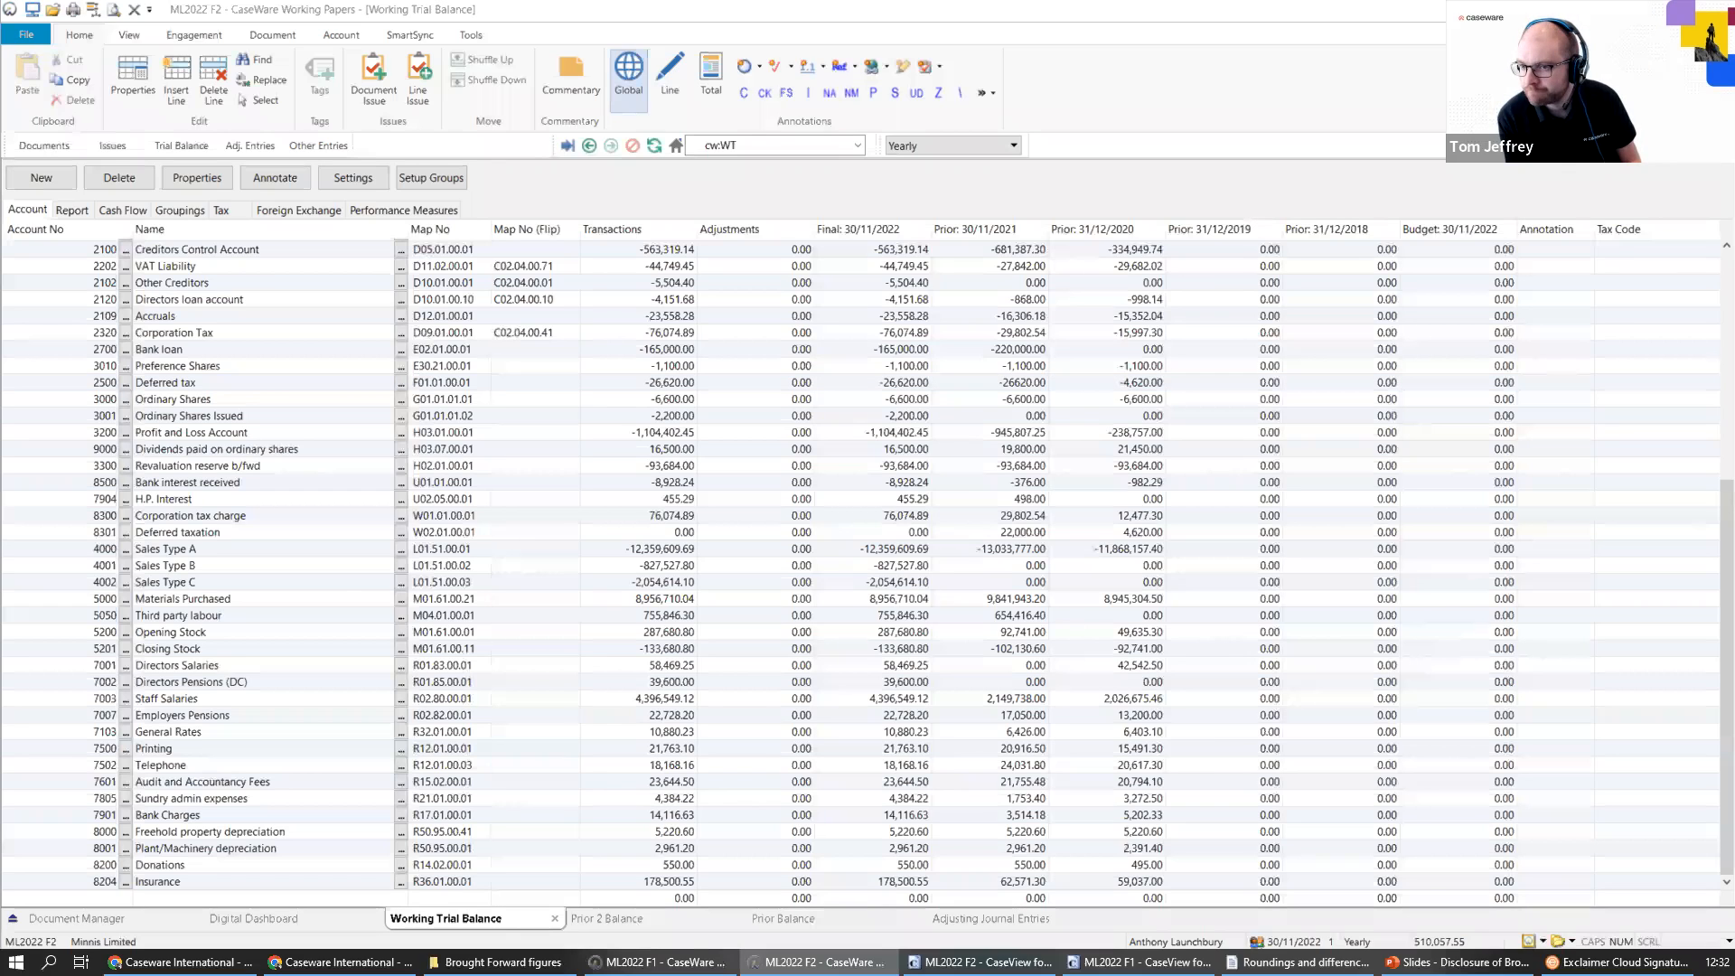
pyautogui.doubleClick(1107, 380)
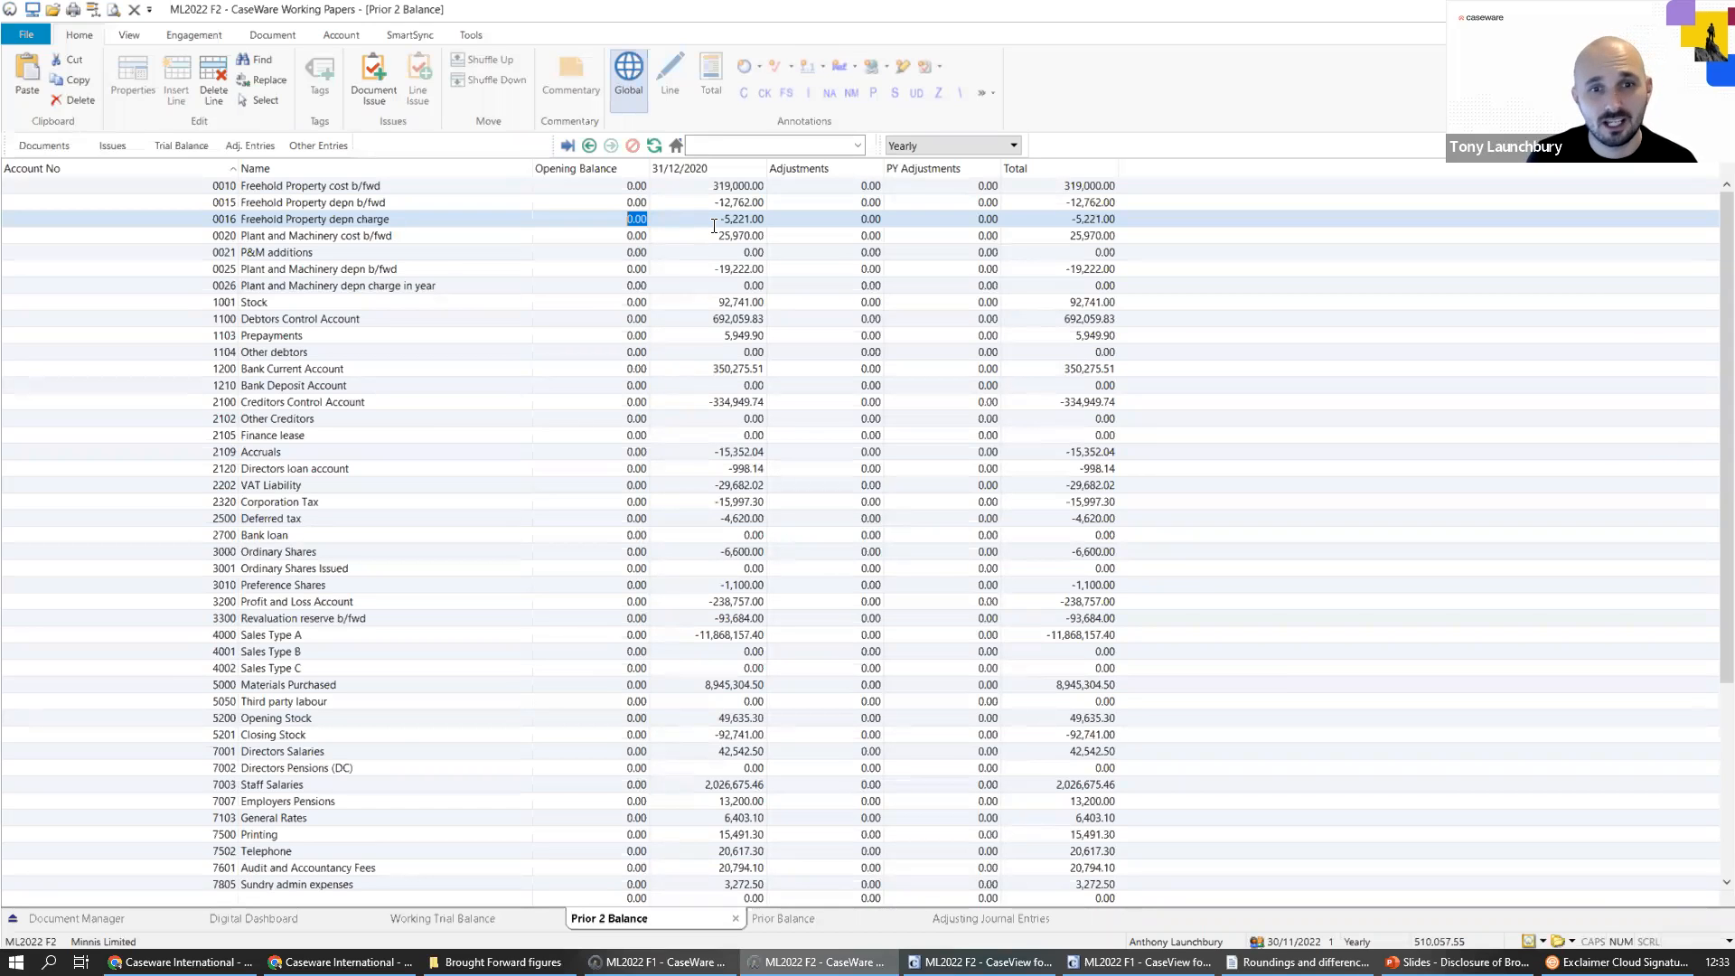
# Look through the adjusting journal entries and document list, and review the automatic CaseView rounding in the working trial balance report settings.
pyautogui.click(249, 148)
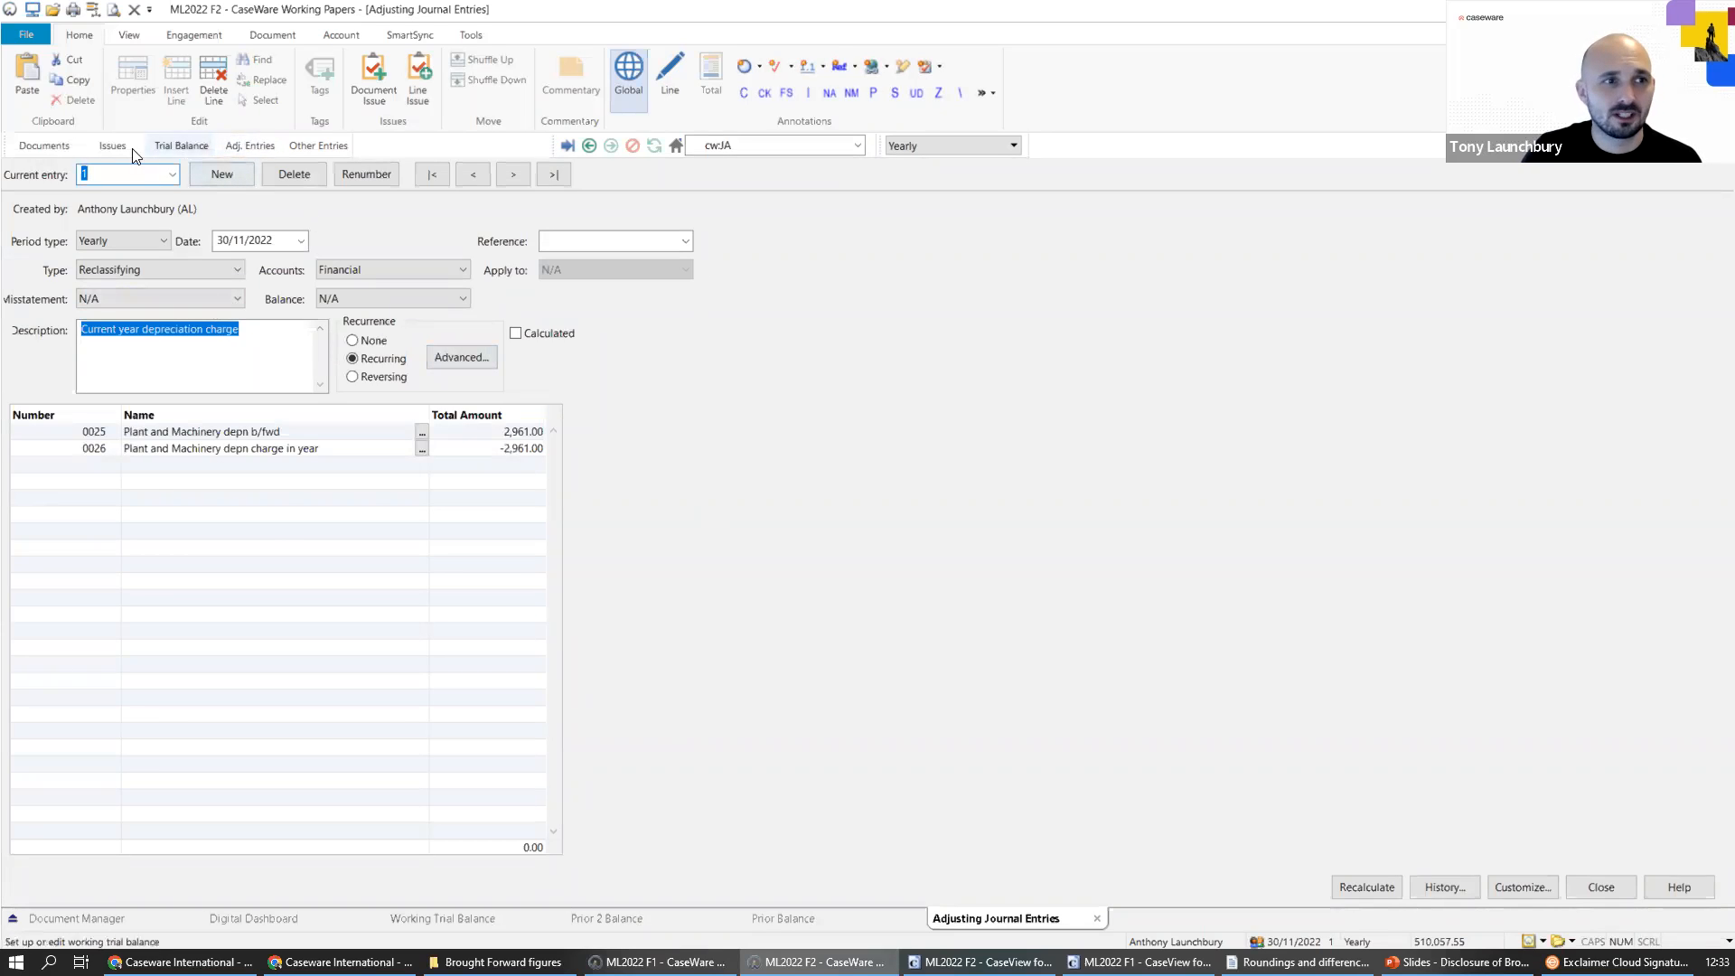
pyautogui.click(56, 146)
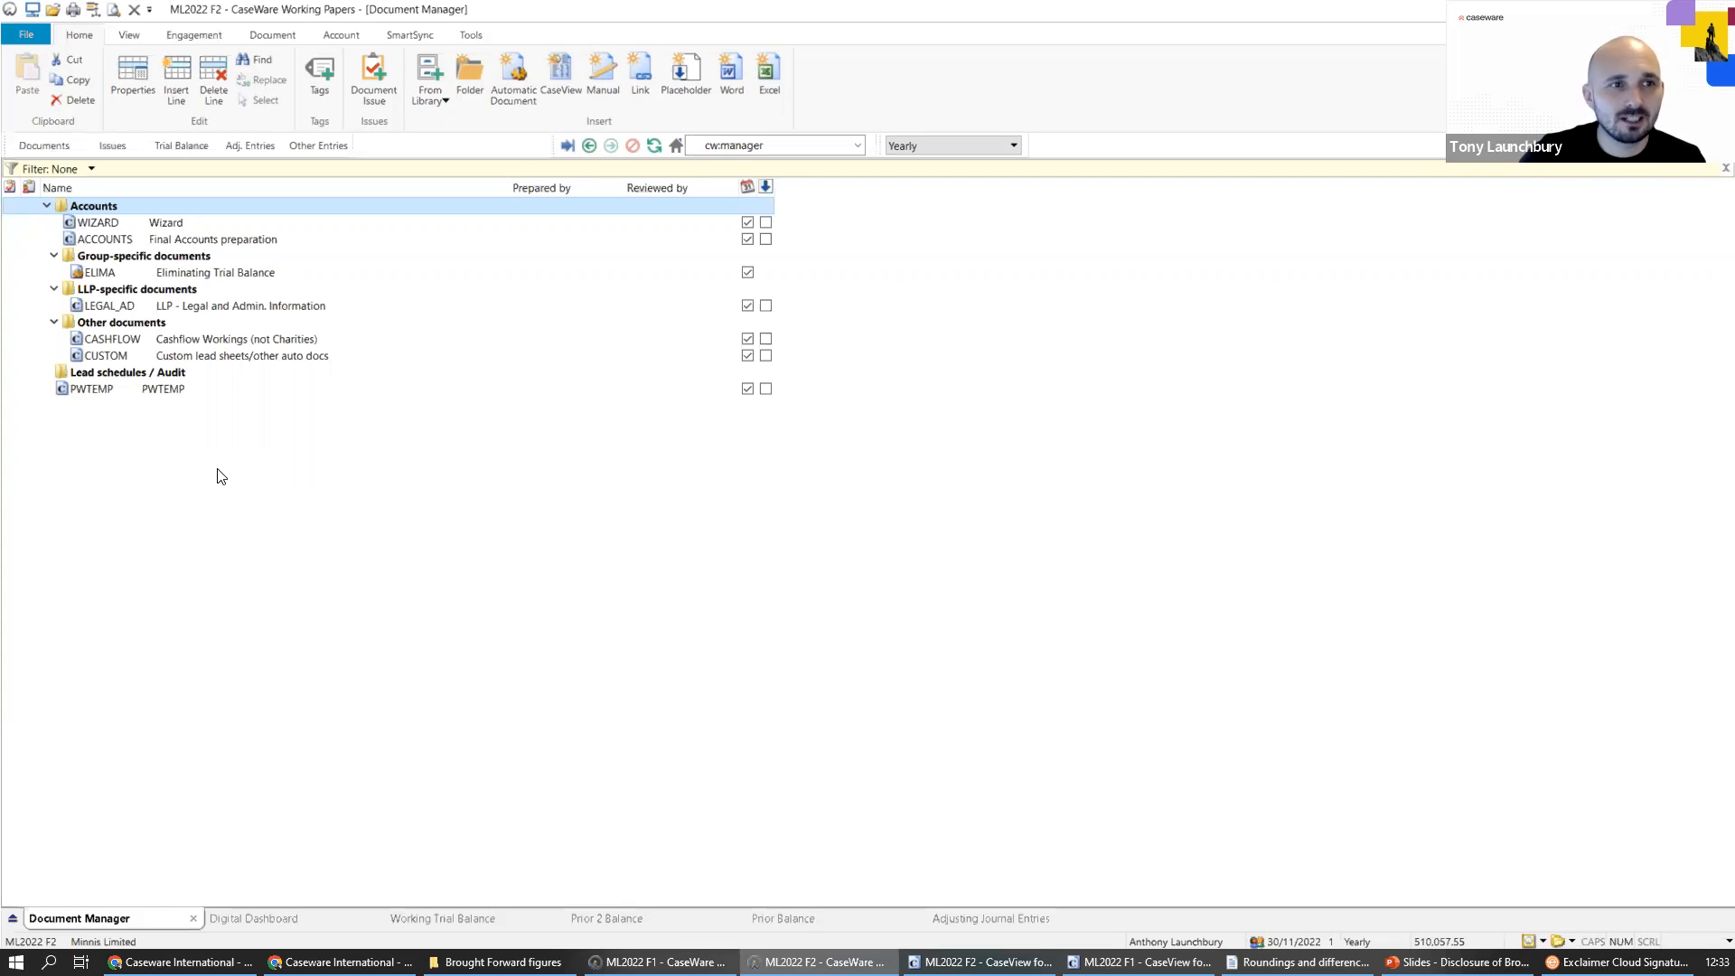
pyautogui.click(181, 146)
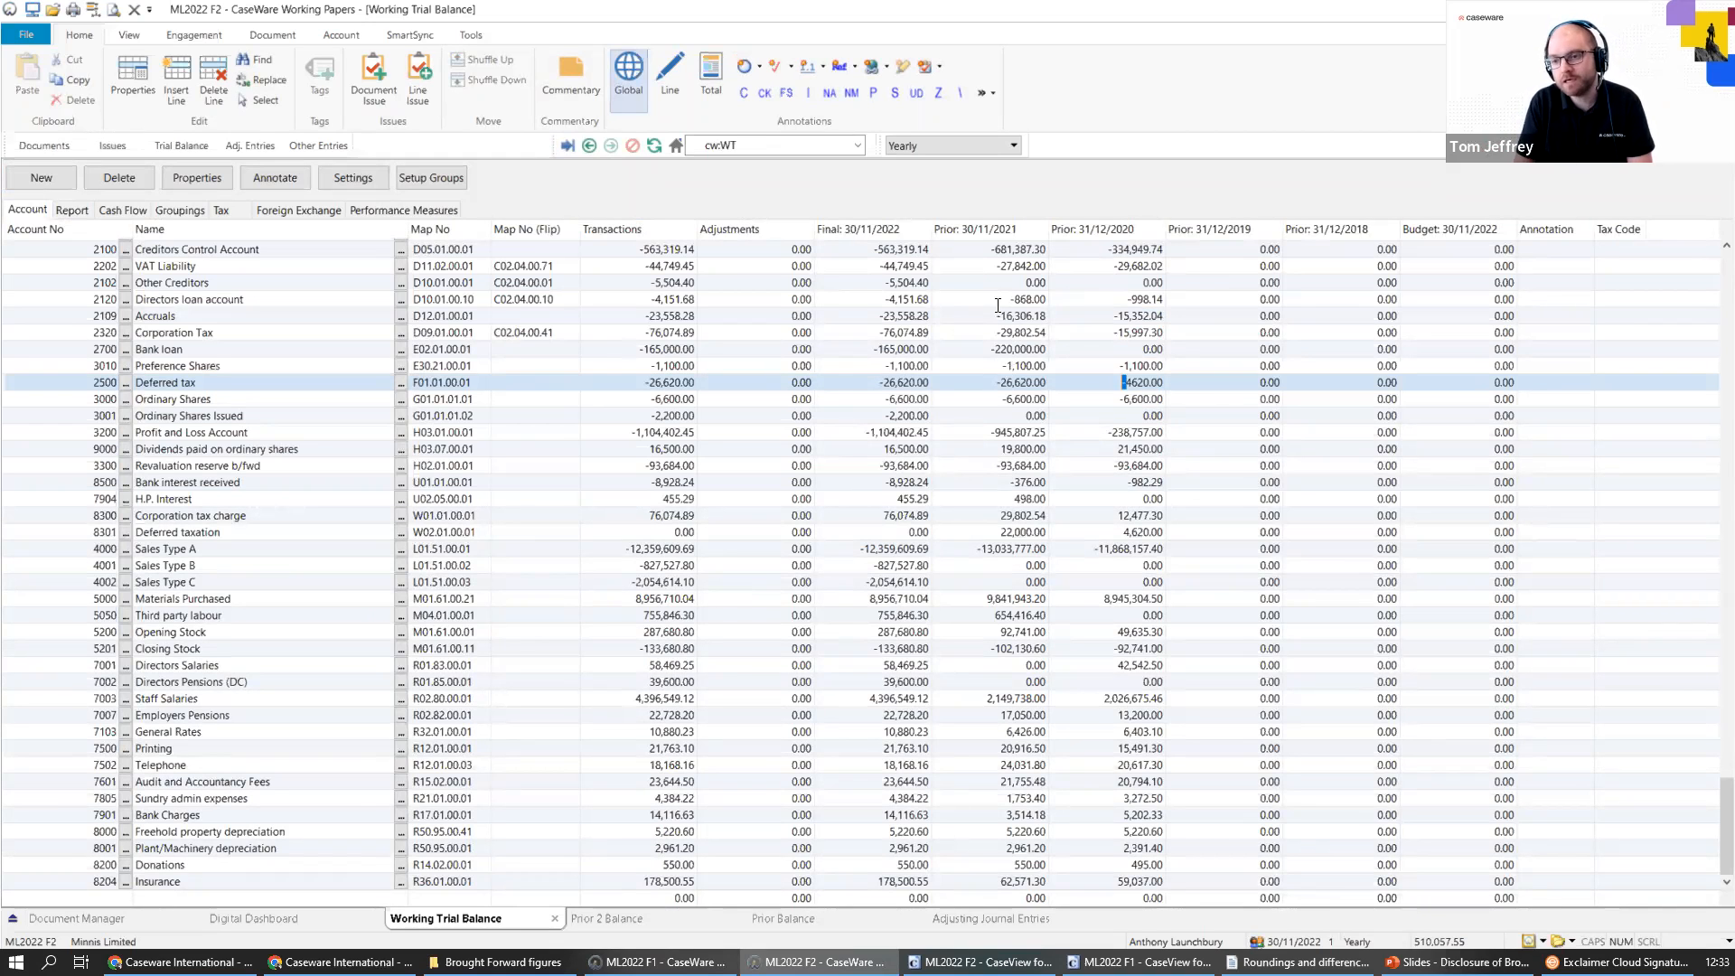
pyautogui.click(364, 182)
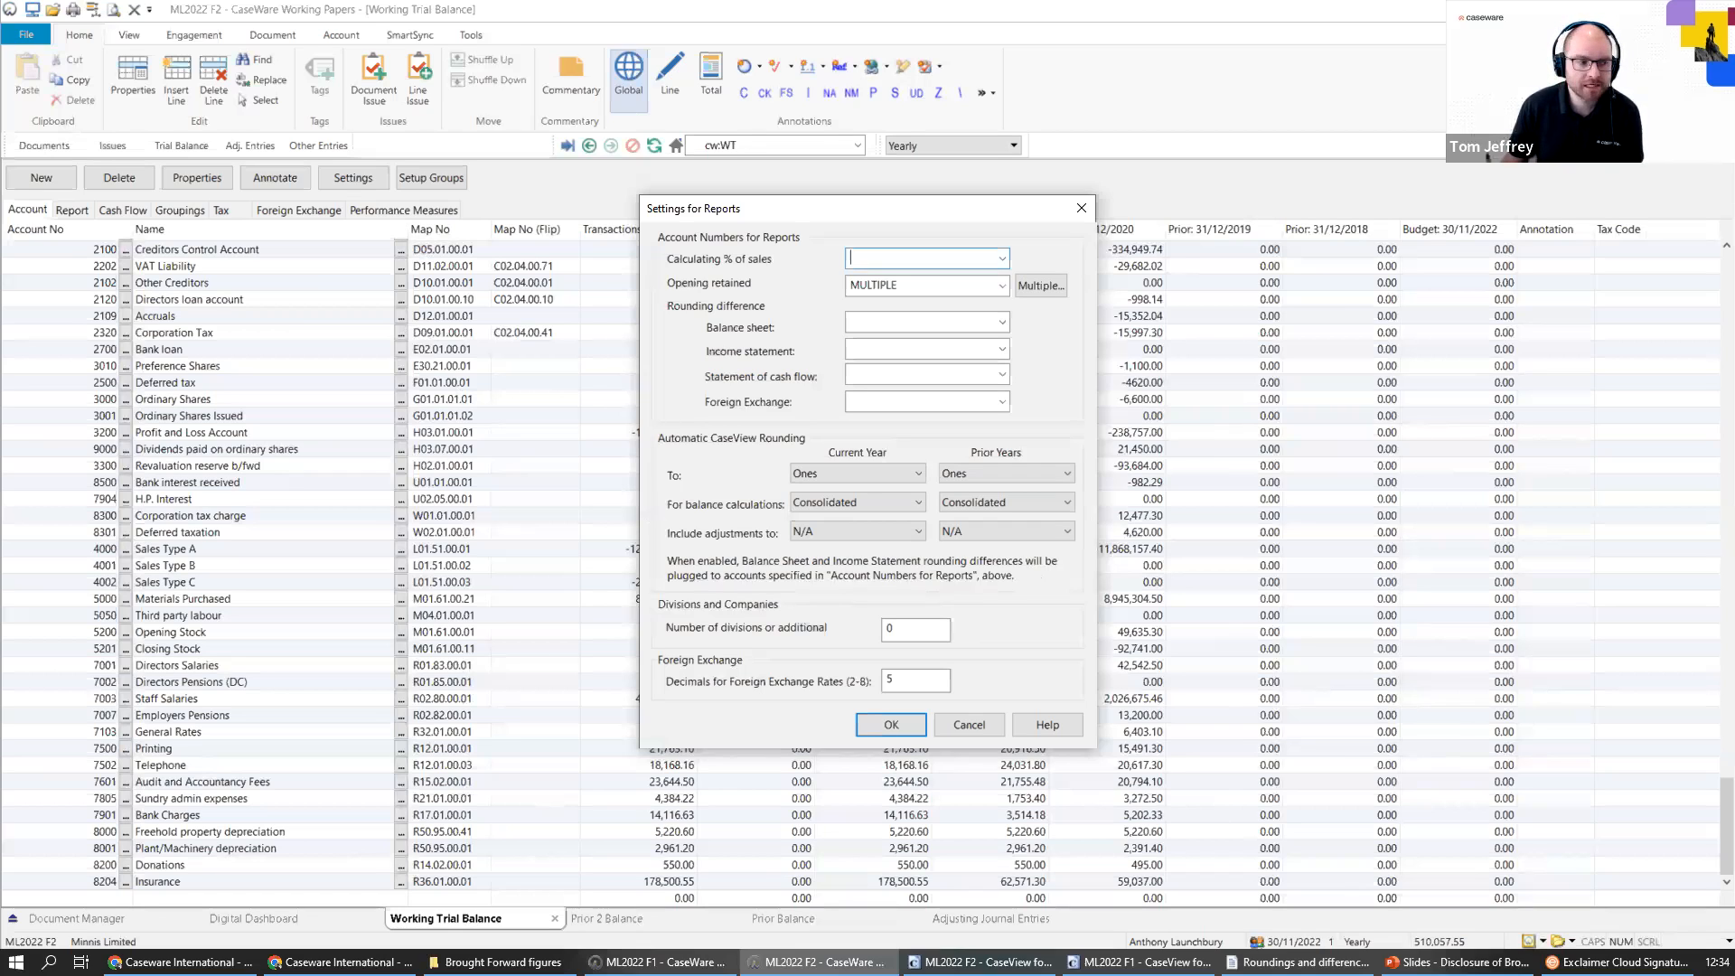
pyautogui.hotkey('alt', 'Tab')
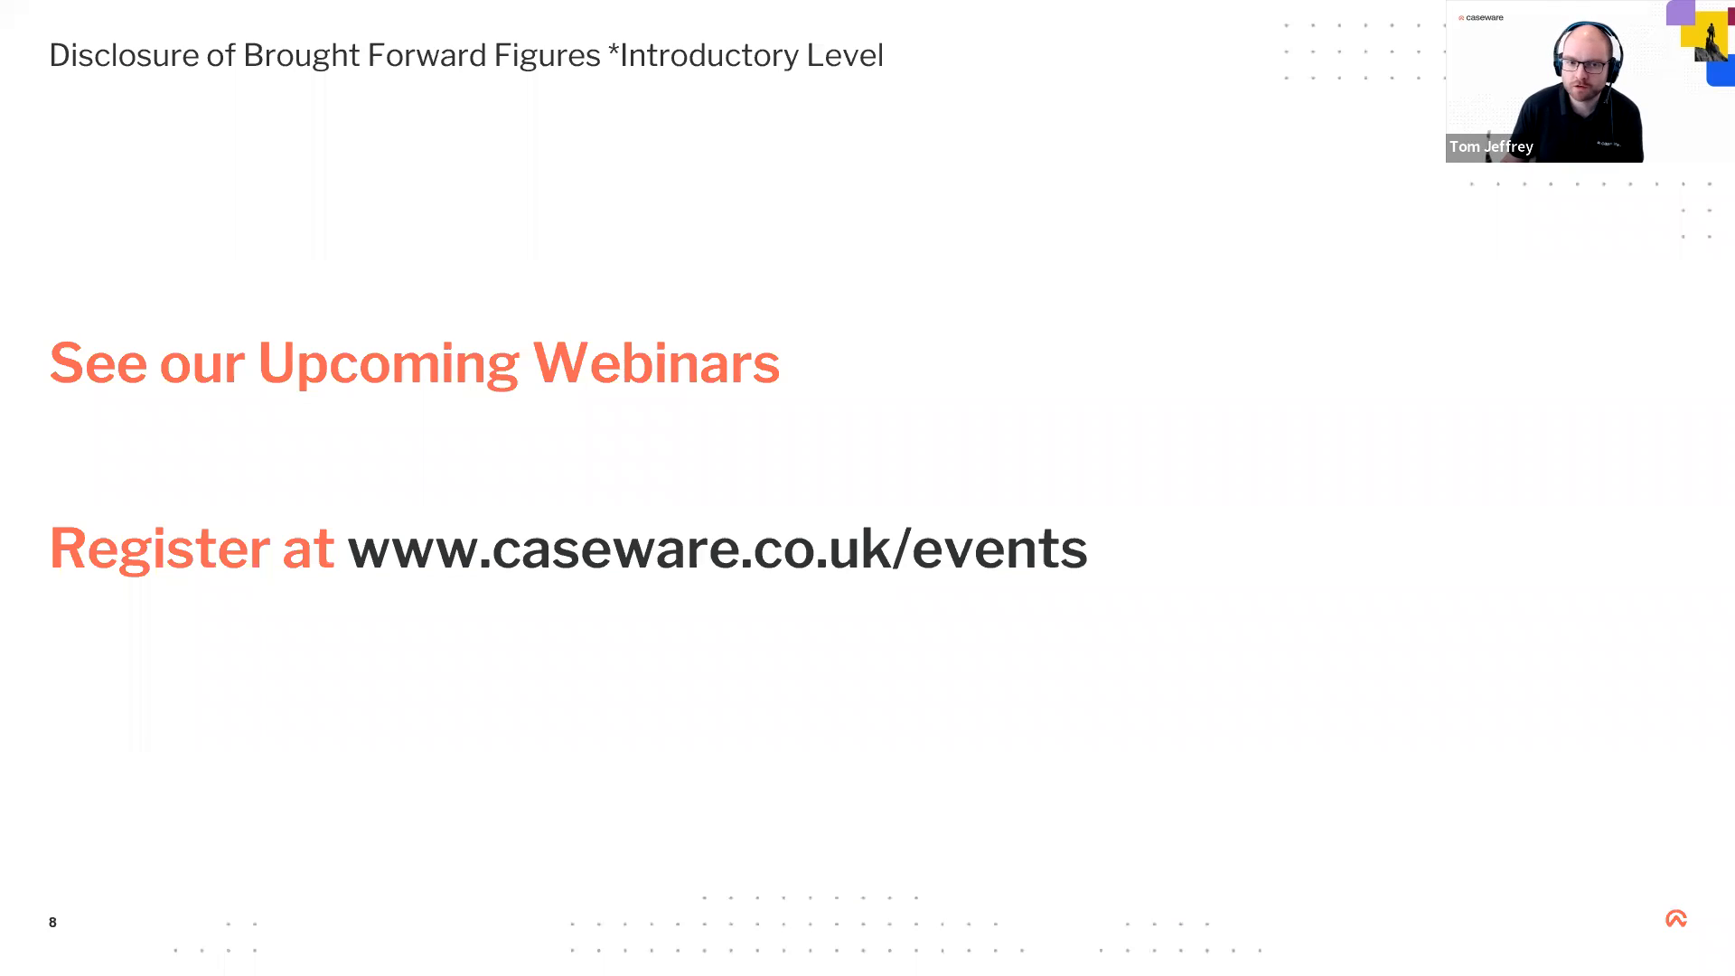